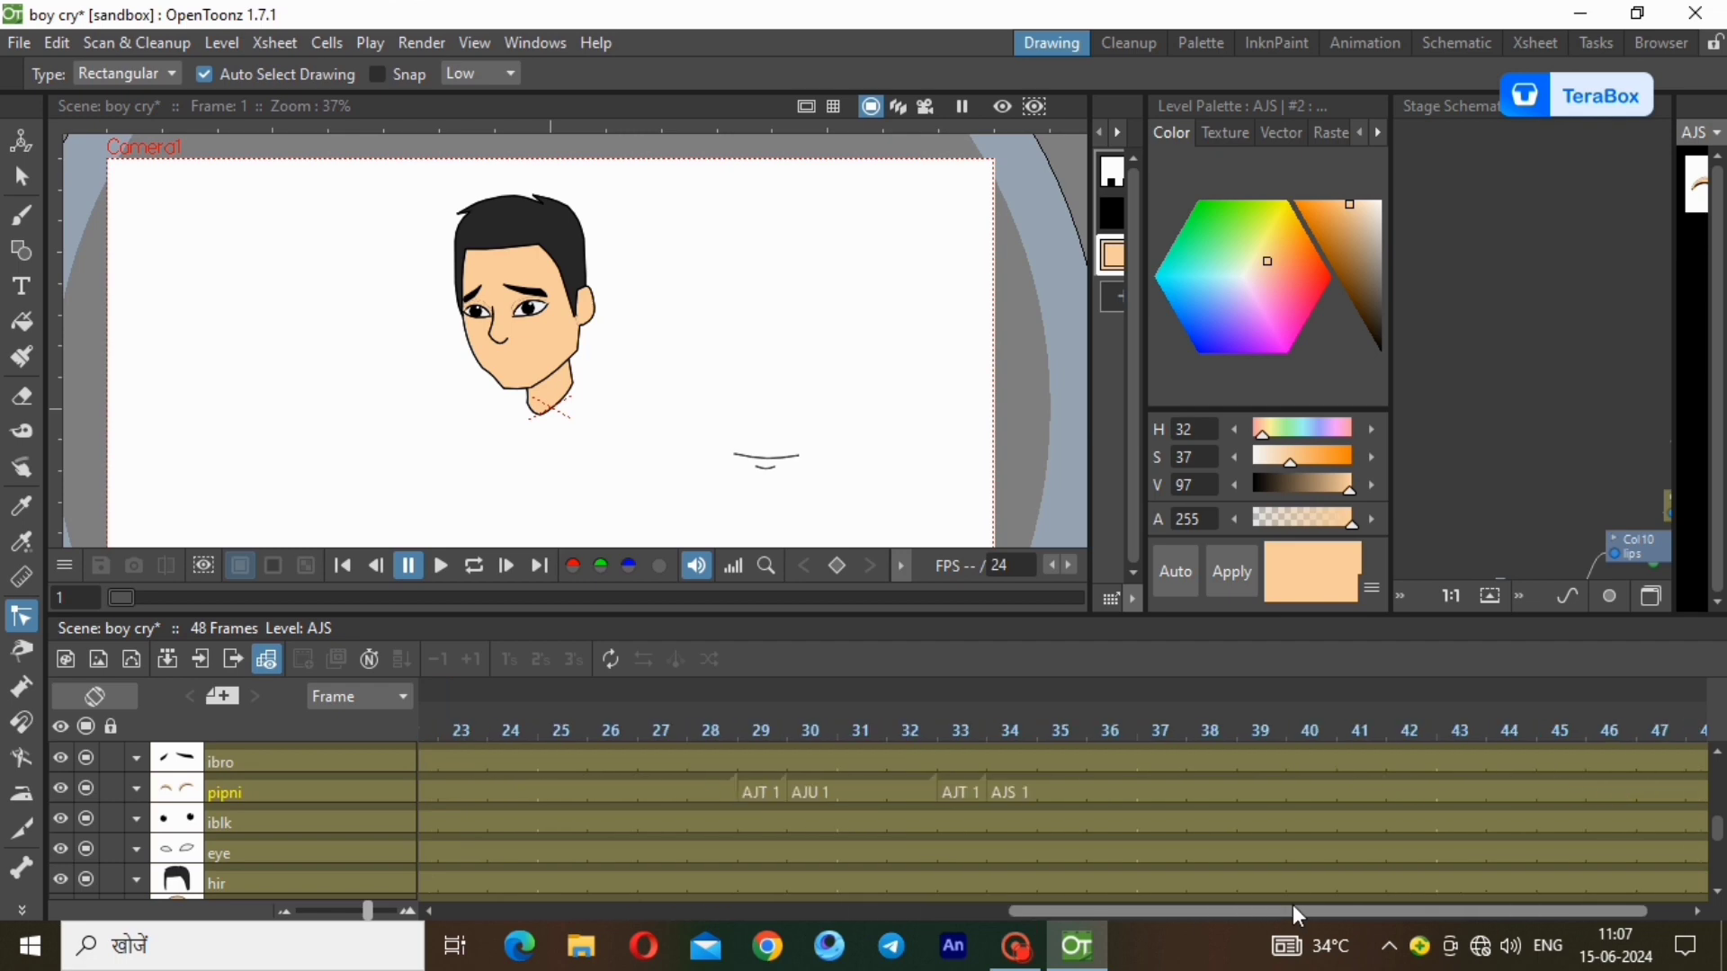
# Switch to the Animation workspace and bring the Col10 and mouth columns into view in the Xsheet.
pyautogui.click(1376, 45)
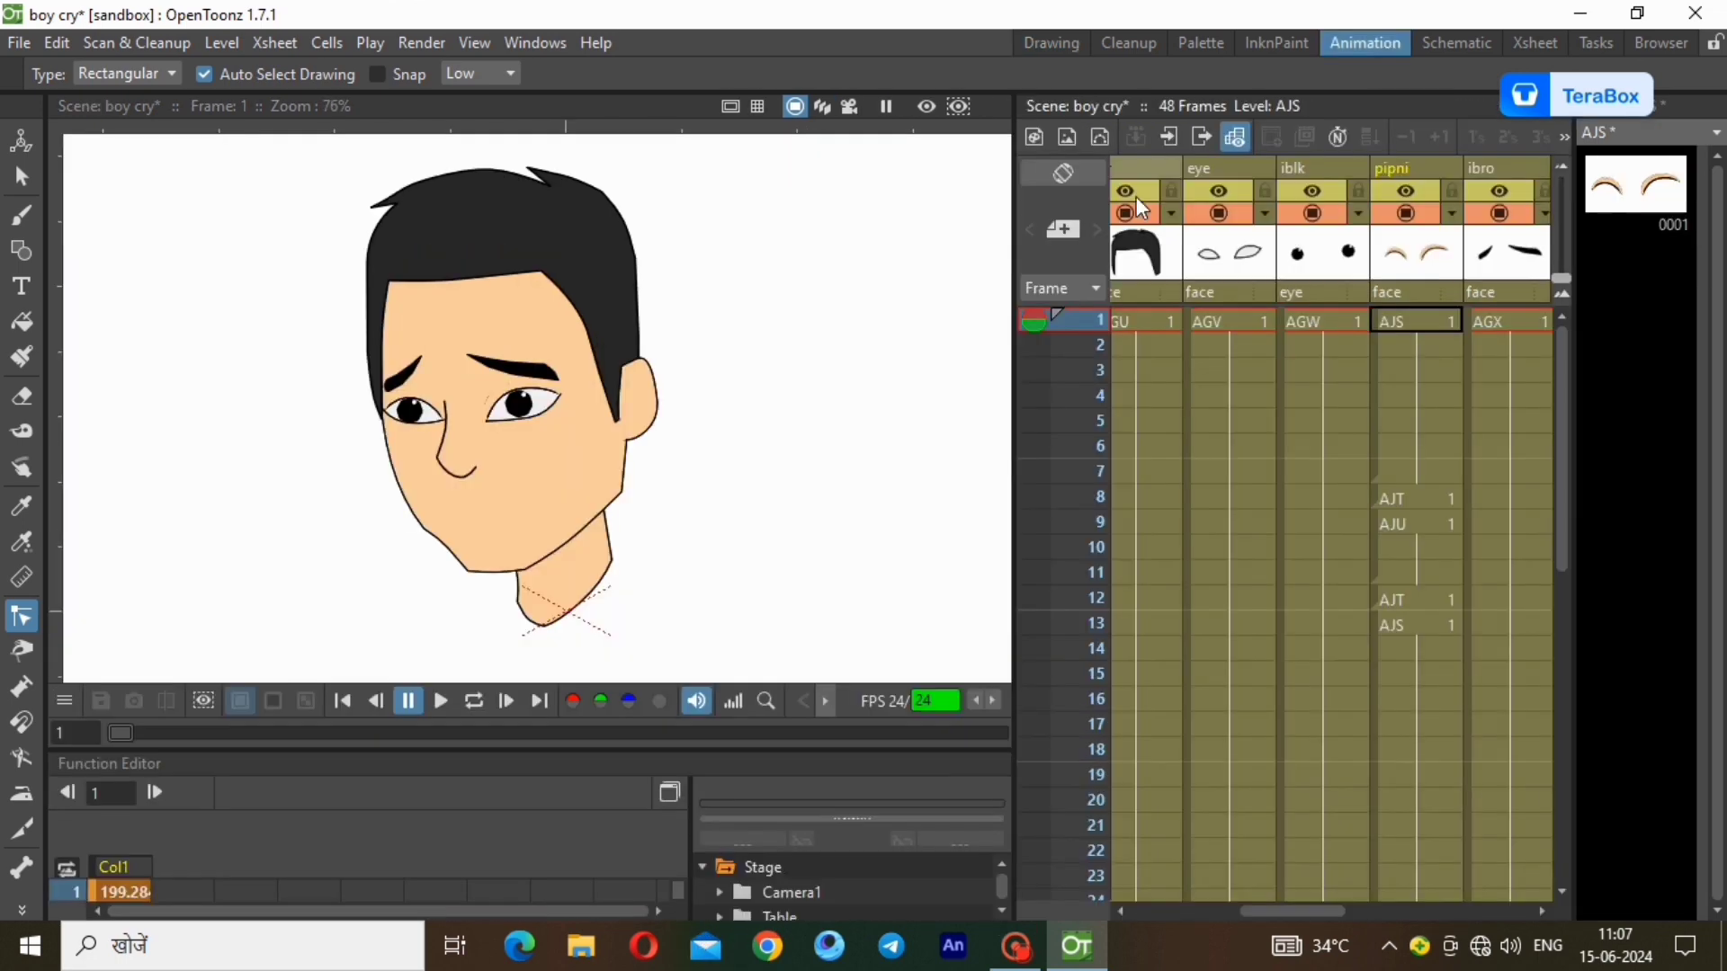
pyautogui.scroll(-1, 559, 503)
pyautogui.scroll(-2, 115, 184)
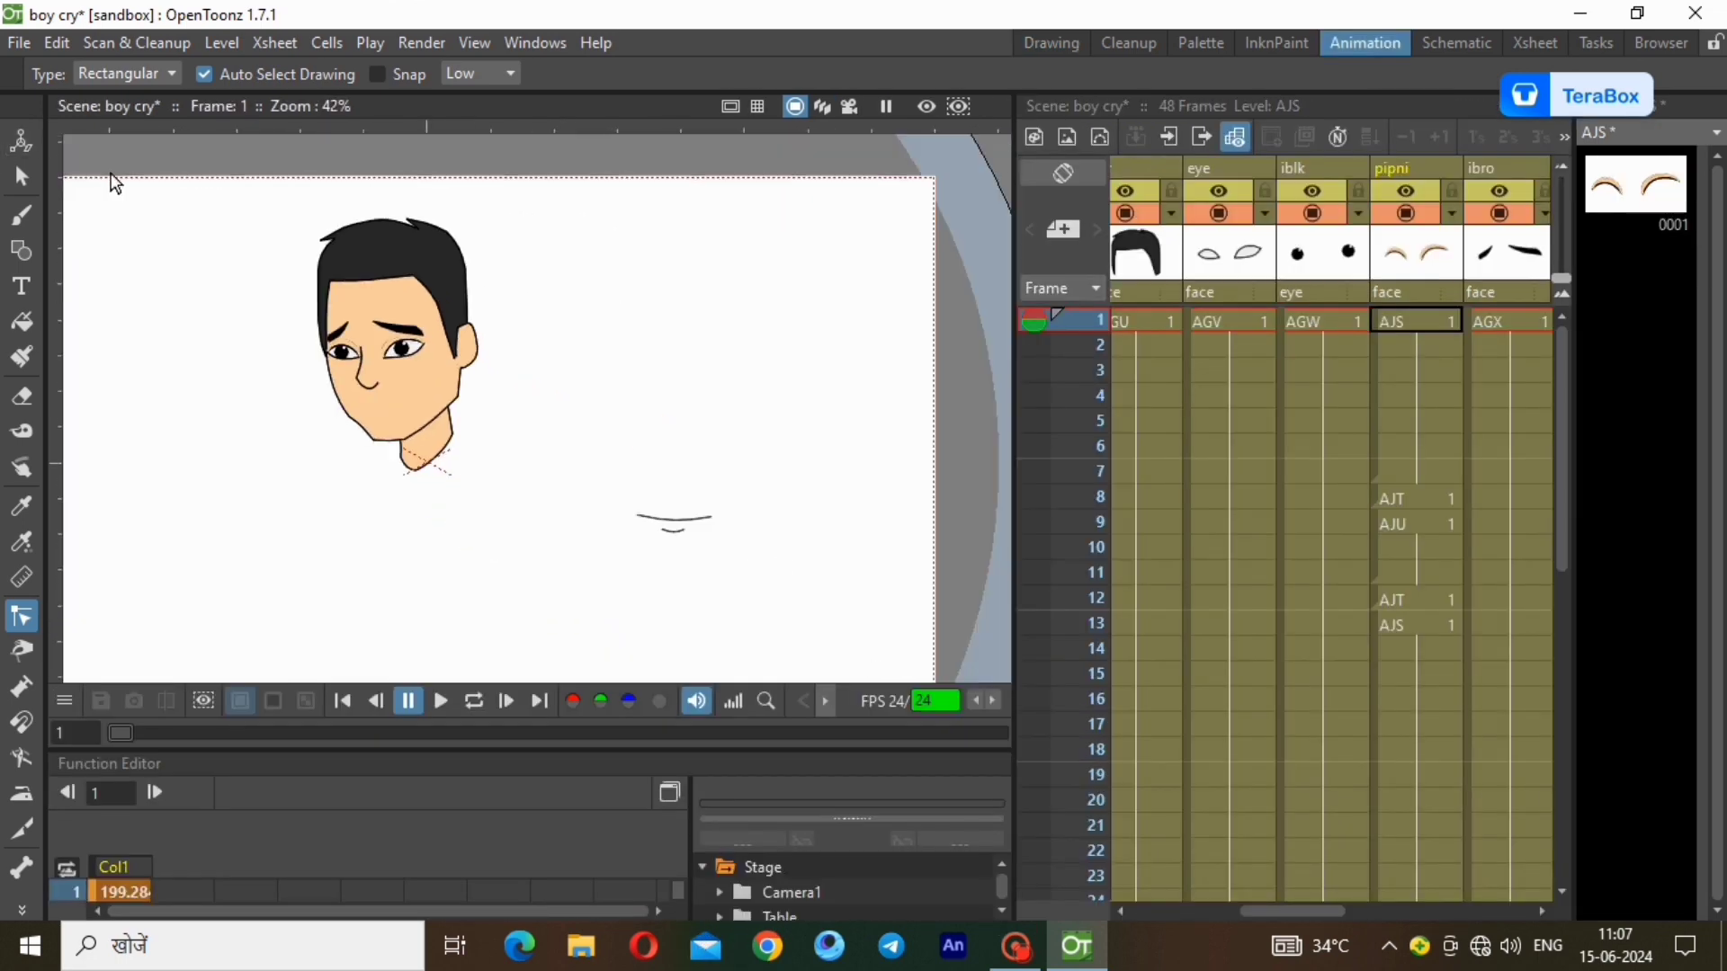
pyautogui.scroll(2, 866, 295)
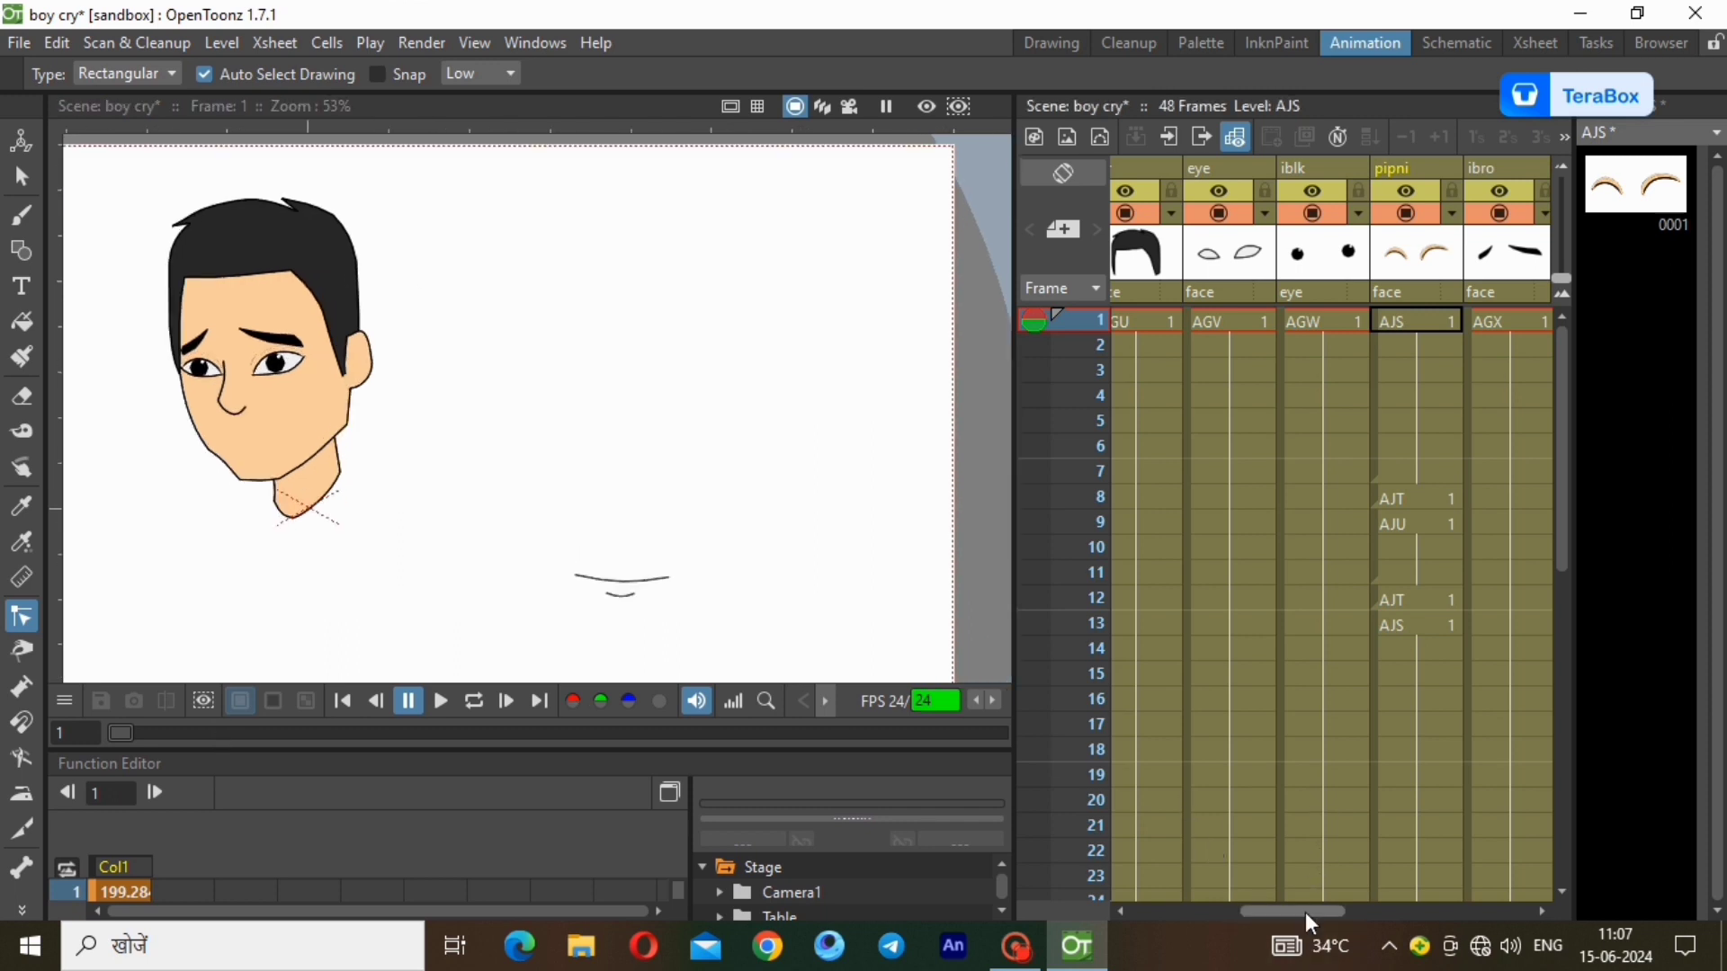
pyautogui.moveTo(1307, 912)
pyautogui.mouseDown()
pyautogui.moveTo(1180, 912)
pyautogui.moveTo(1535, 896)
pyautogui.moveTo(1363, 919)
pyautogui.moveTo(1308, 946)
pyautogui.mouseUp()
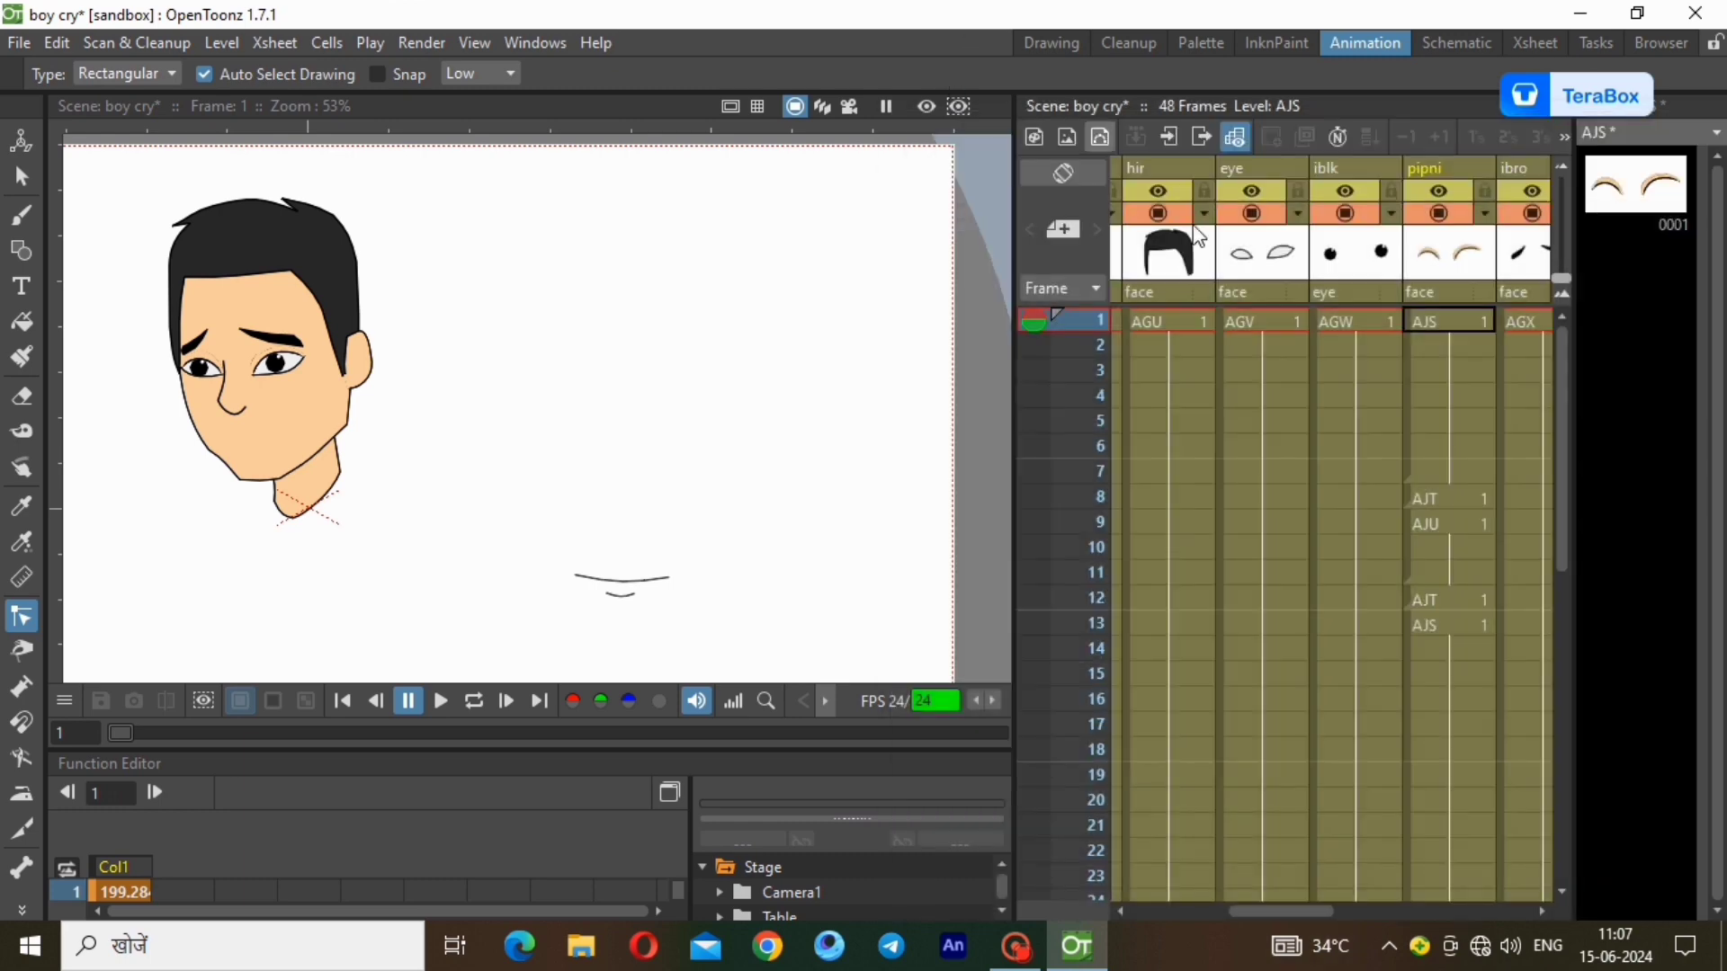
pyautogui.moveTo(1322, 910); pyautogui.dragTo(1418, 907)
pyautogui.scroll(-1, 772, 447)
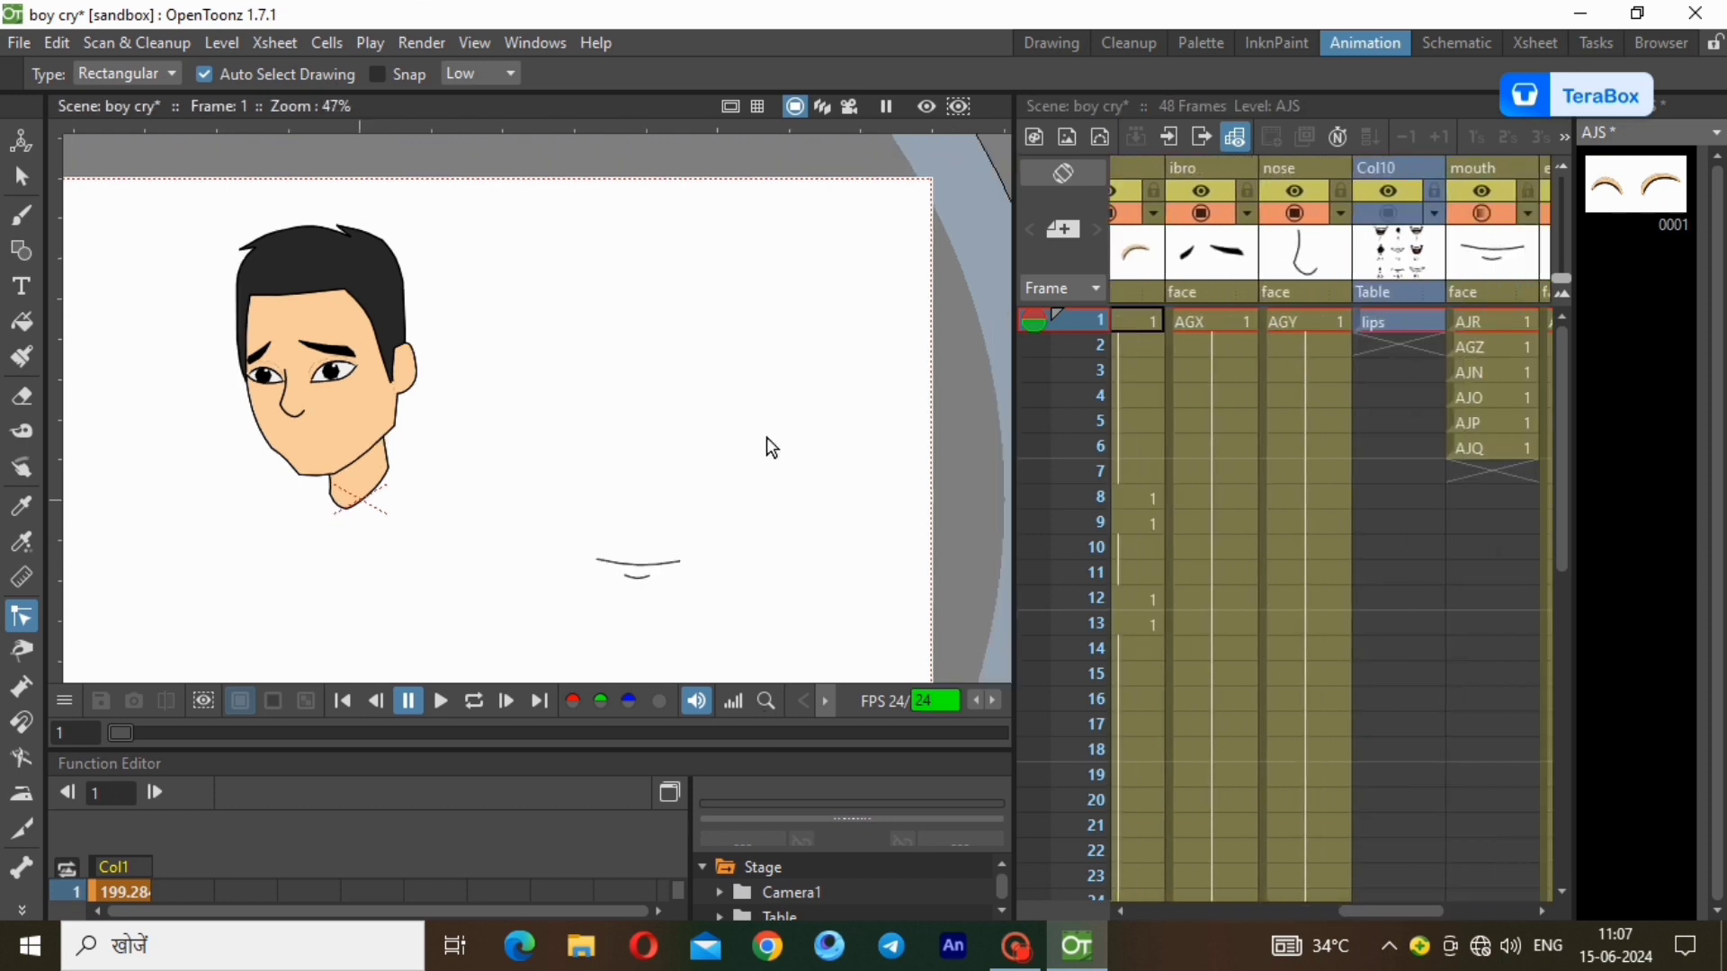
# Examine the mouth drawings in frames 1 to 6 of the mouth column.
pyautogui.click(441, 704)
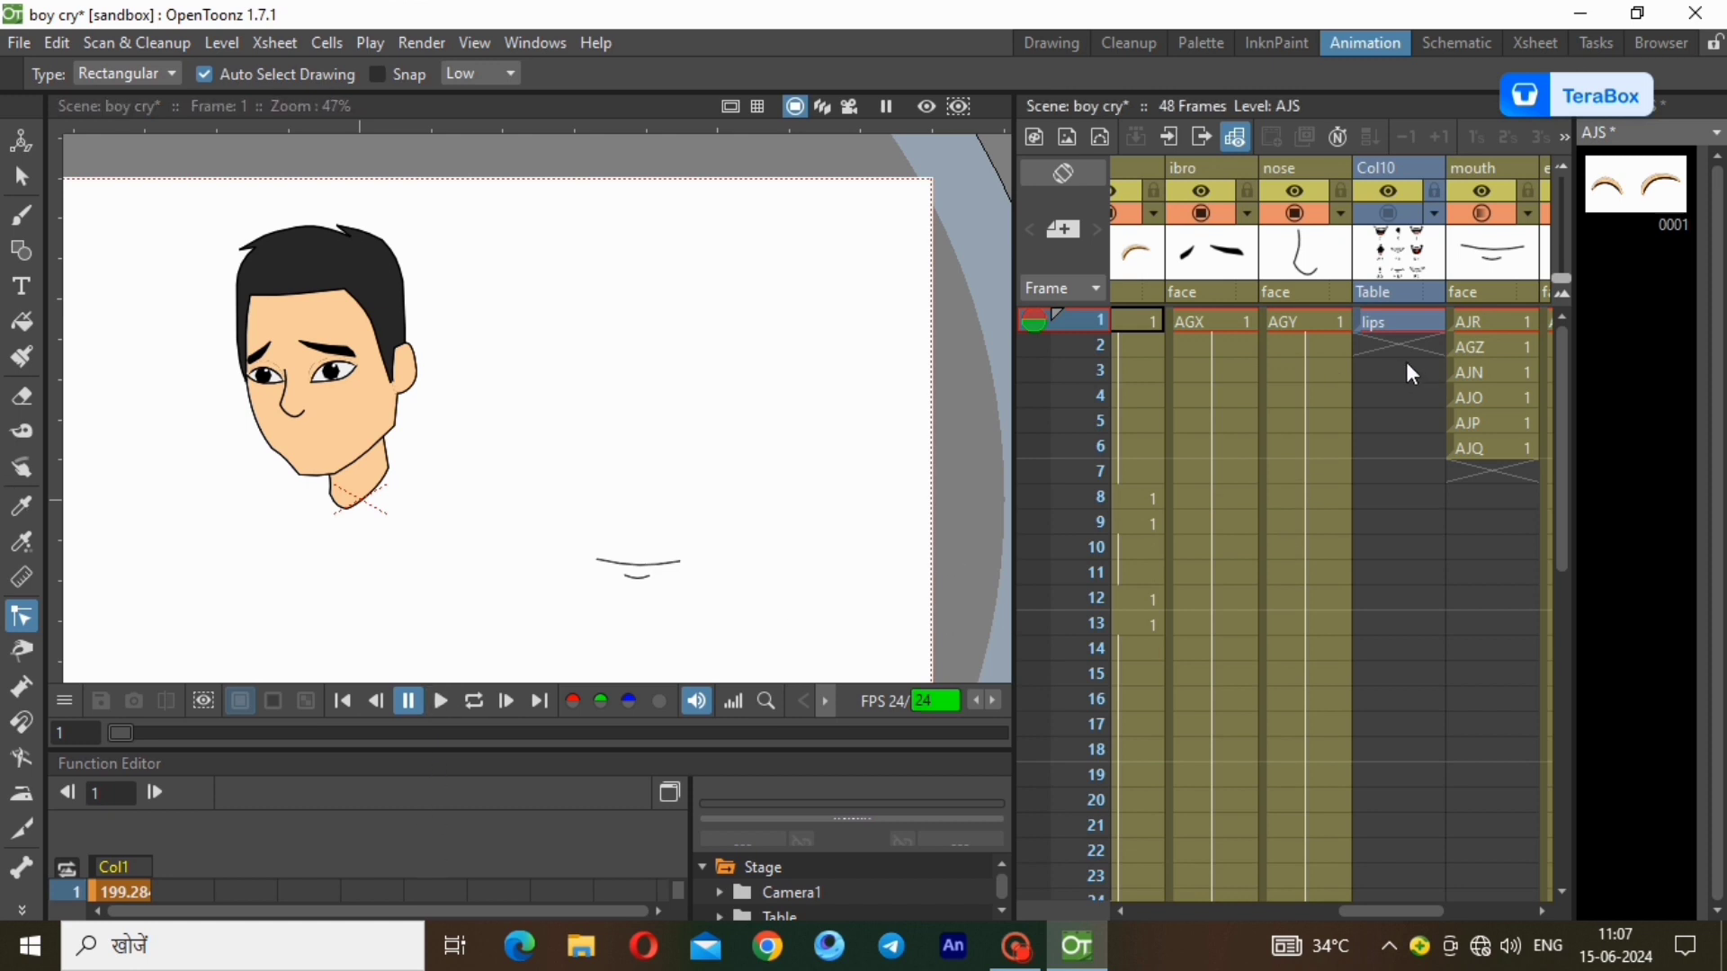
pyautogui.click(1483, 347)
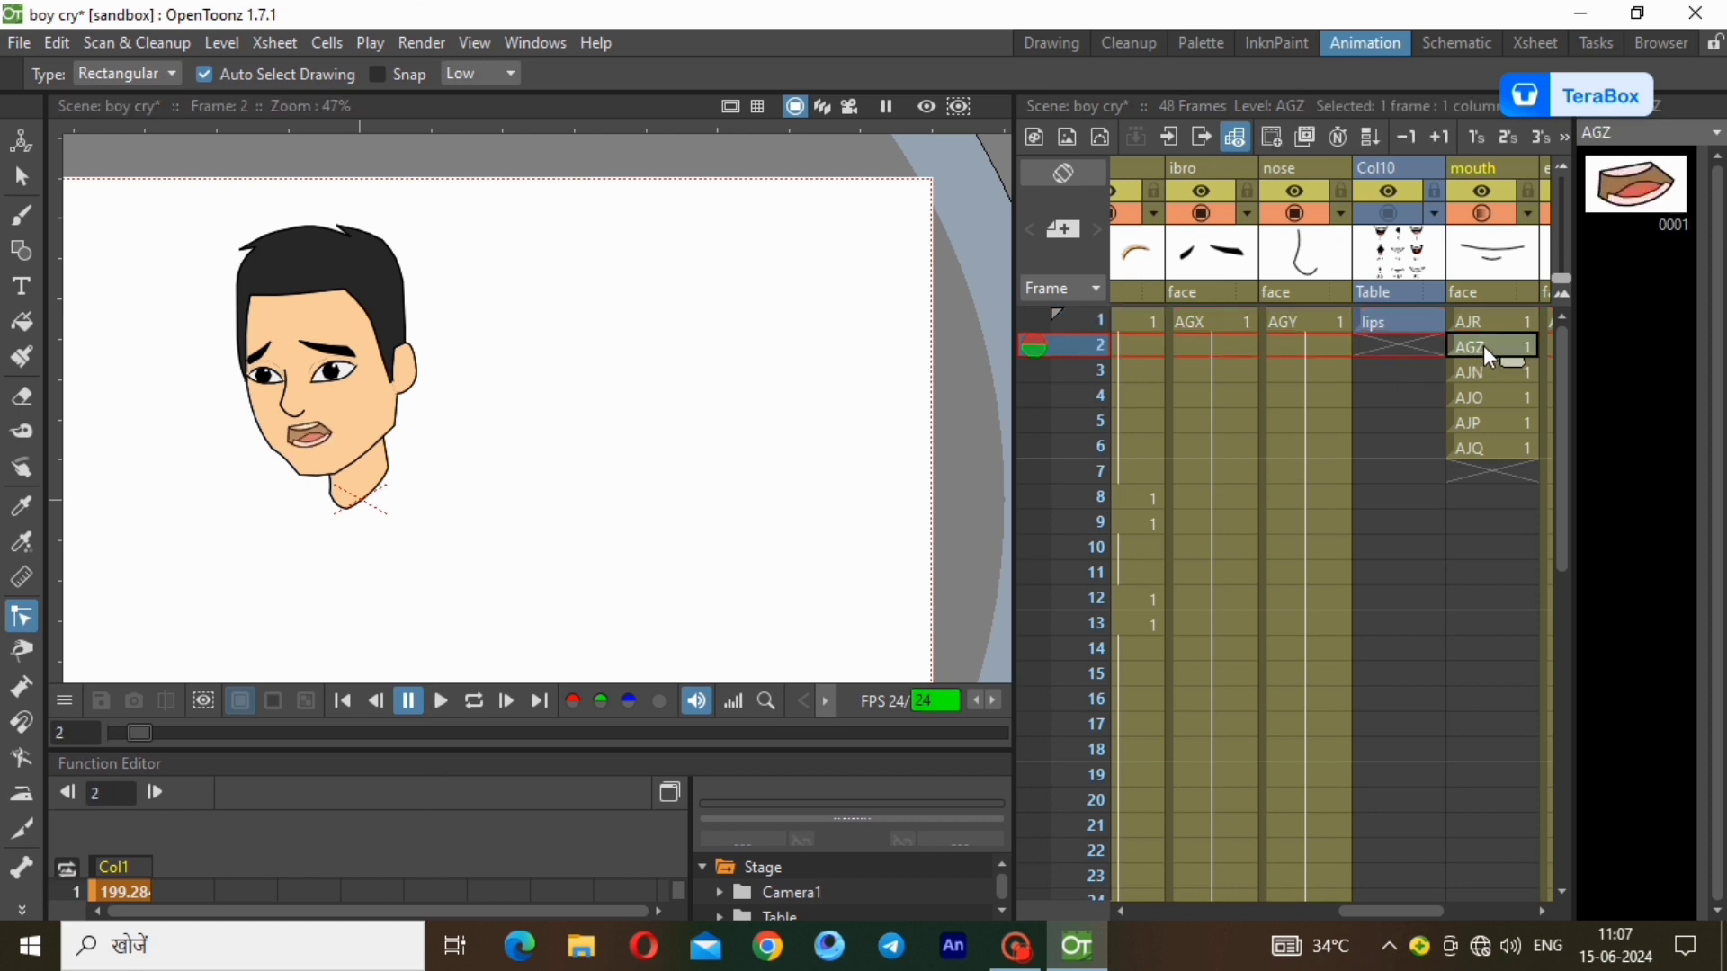
pyautogui.click(1484, 376)
pyautogui.click(1484, 405)
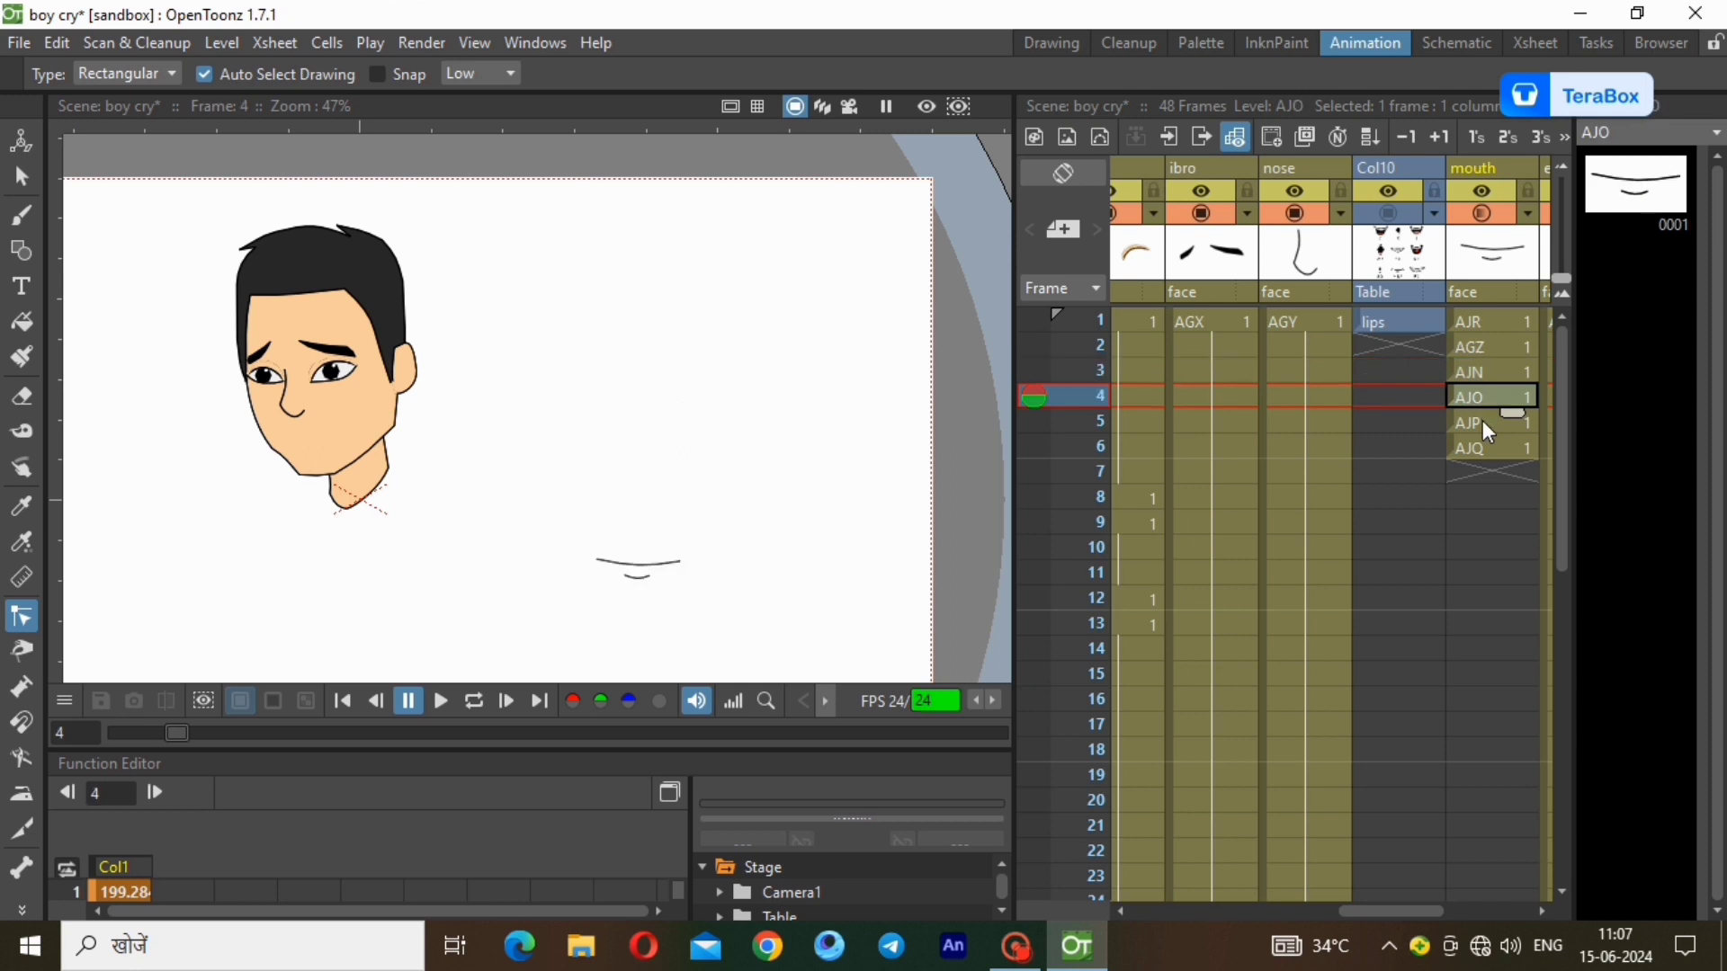
pyautogui.click(1483, 423)
pyautogui.click(1480, 450)
pyautogui.click(1477, 322)
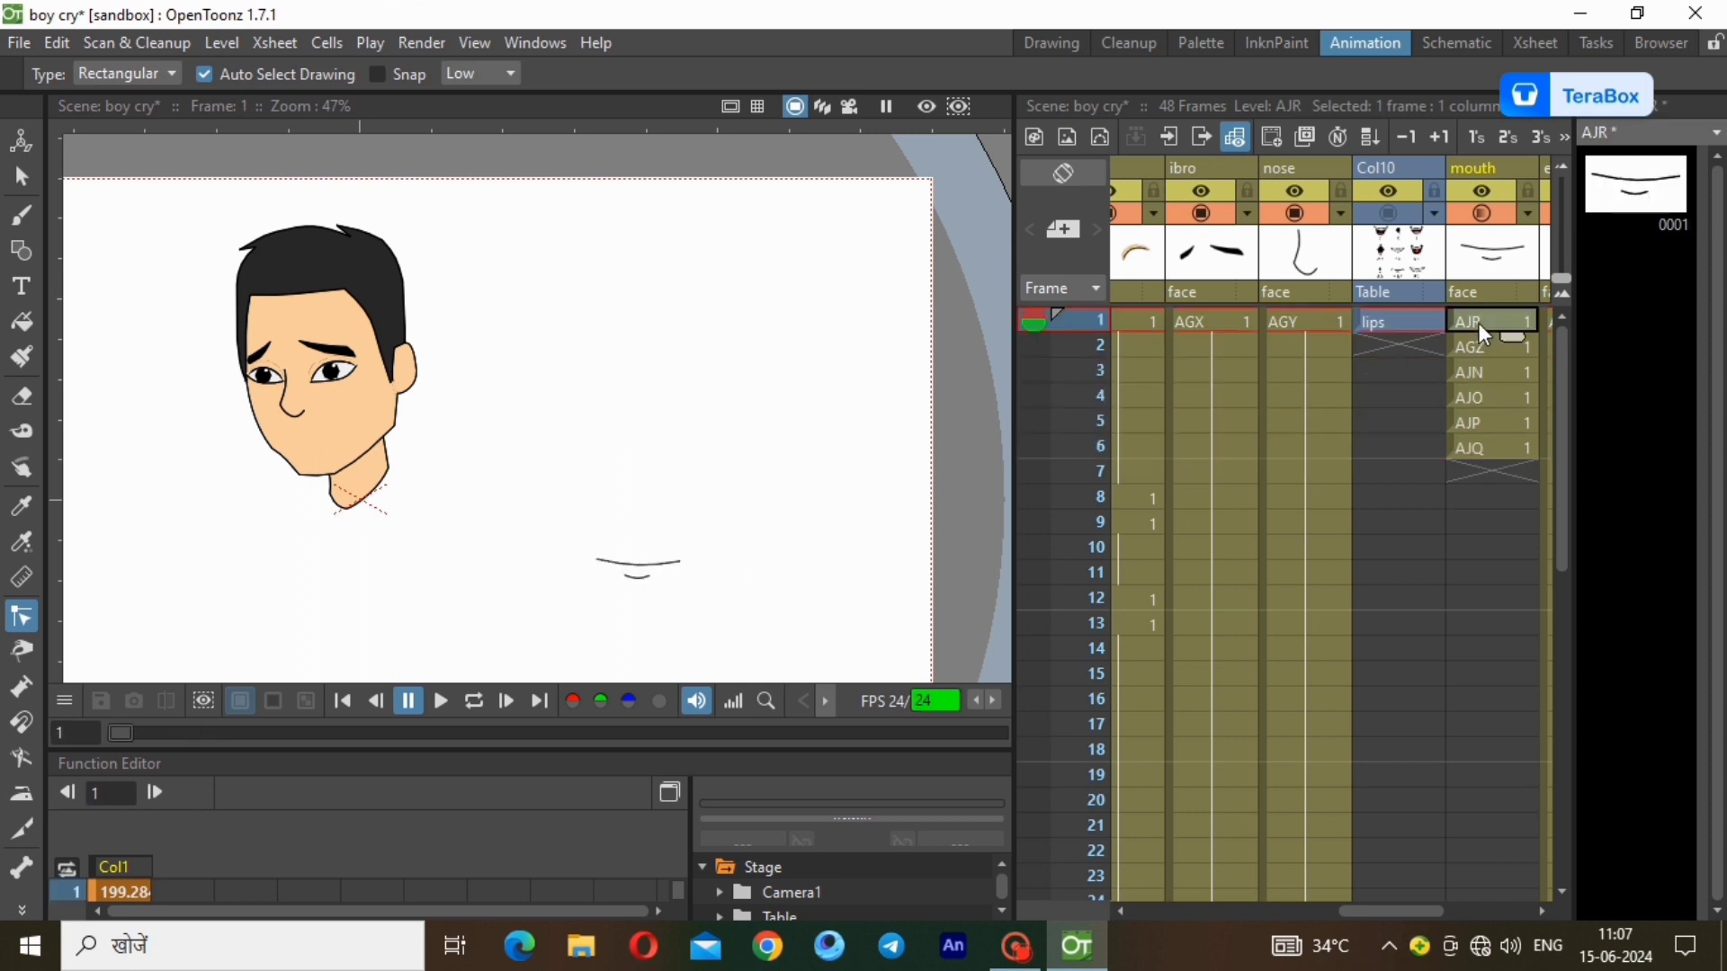
pyautogui.click(1483, 347)
pyautogui.click(1484, 374)
pyautogui.click(1482, 402)
pyautogui.click(1482, 424)
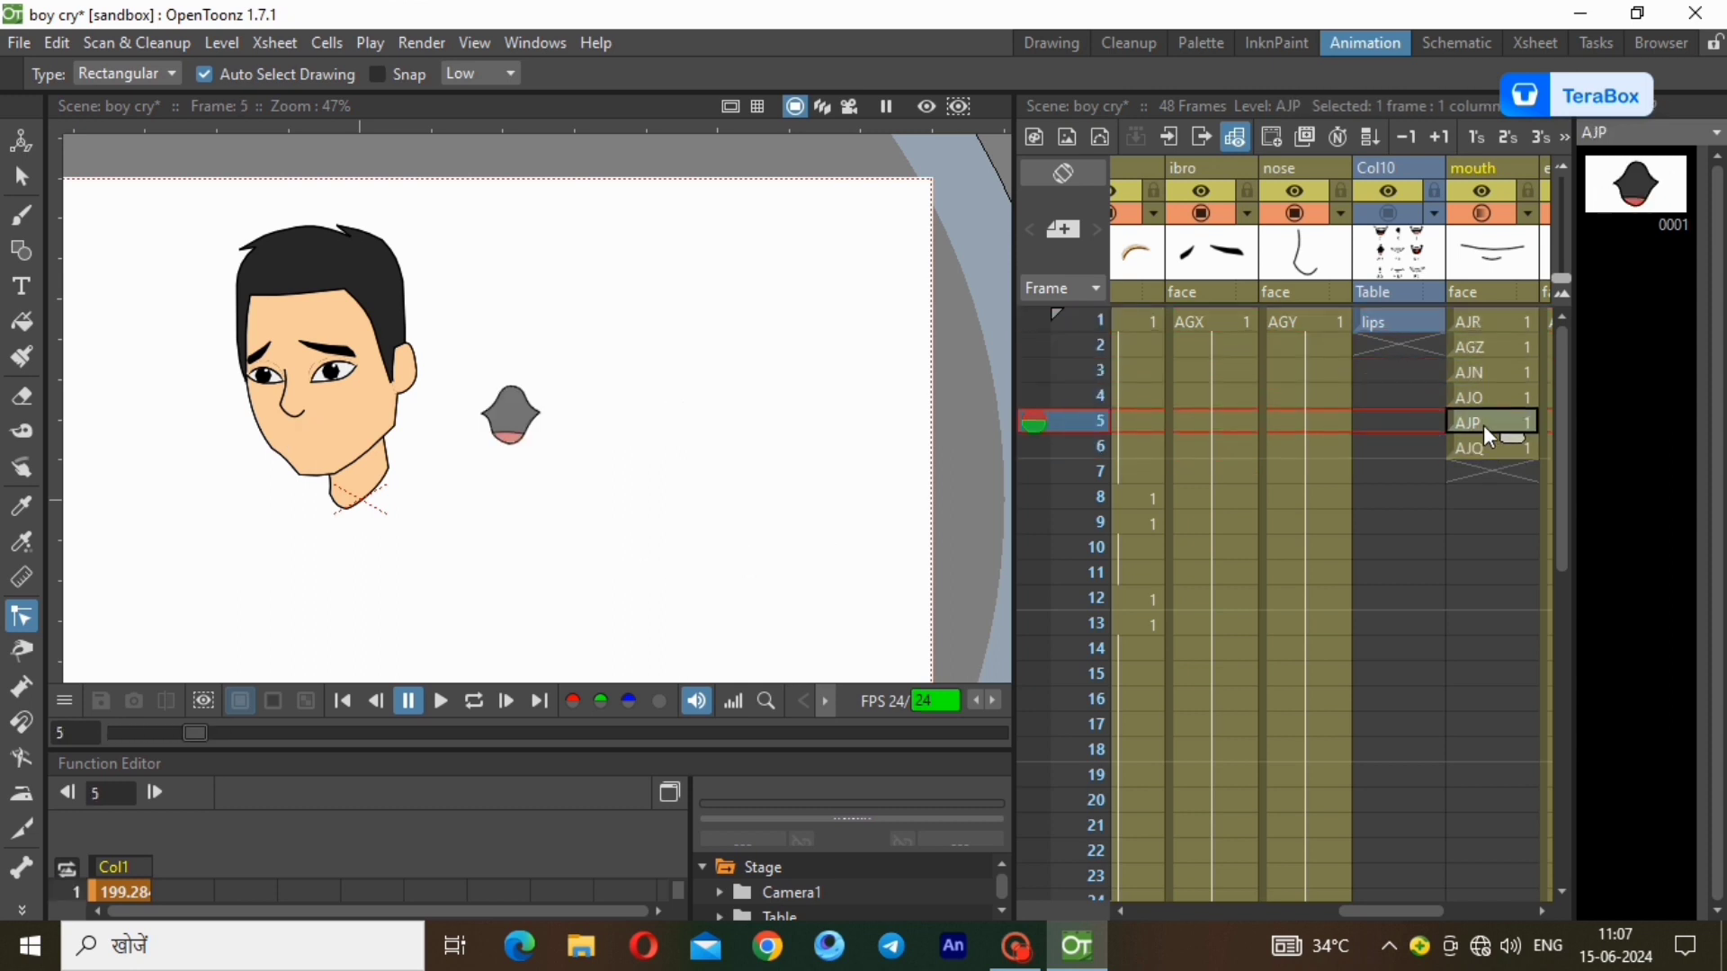
pyautogui.click(1475, 449)
# Show the lips reference chart of Col10 in the viewer and make it fully opaque.
pyautogui.click(1411, 324)
pyautogui.click(1391, 214)
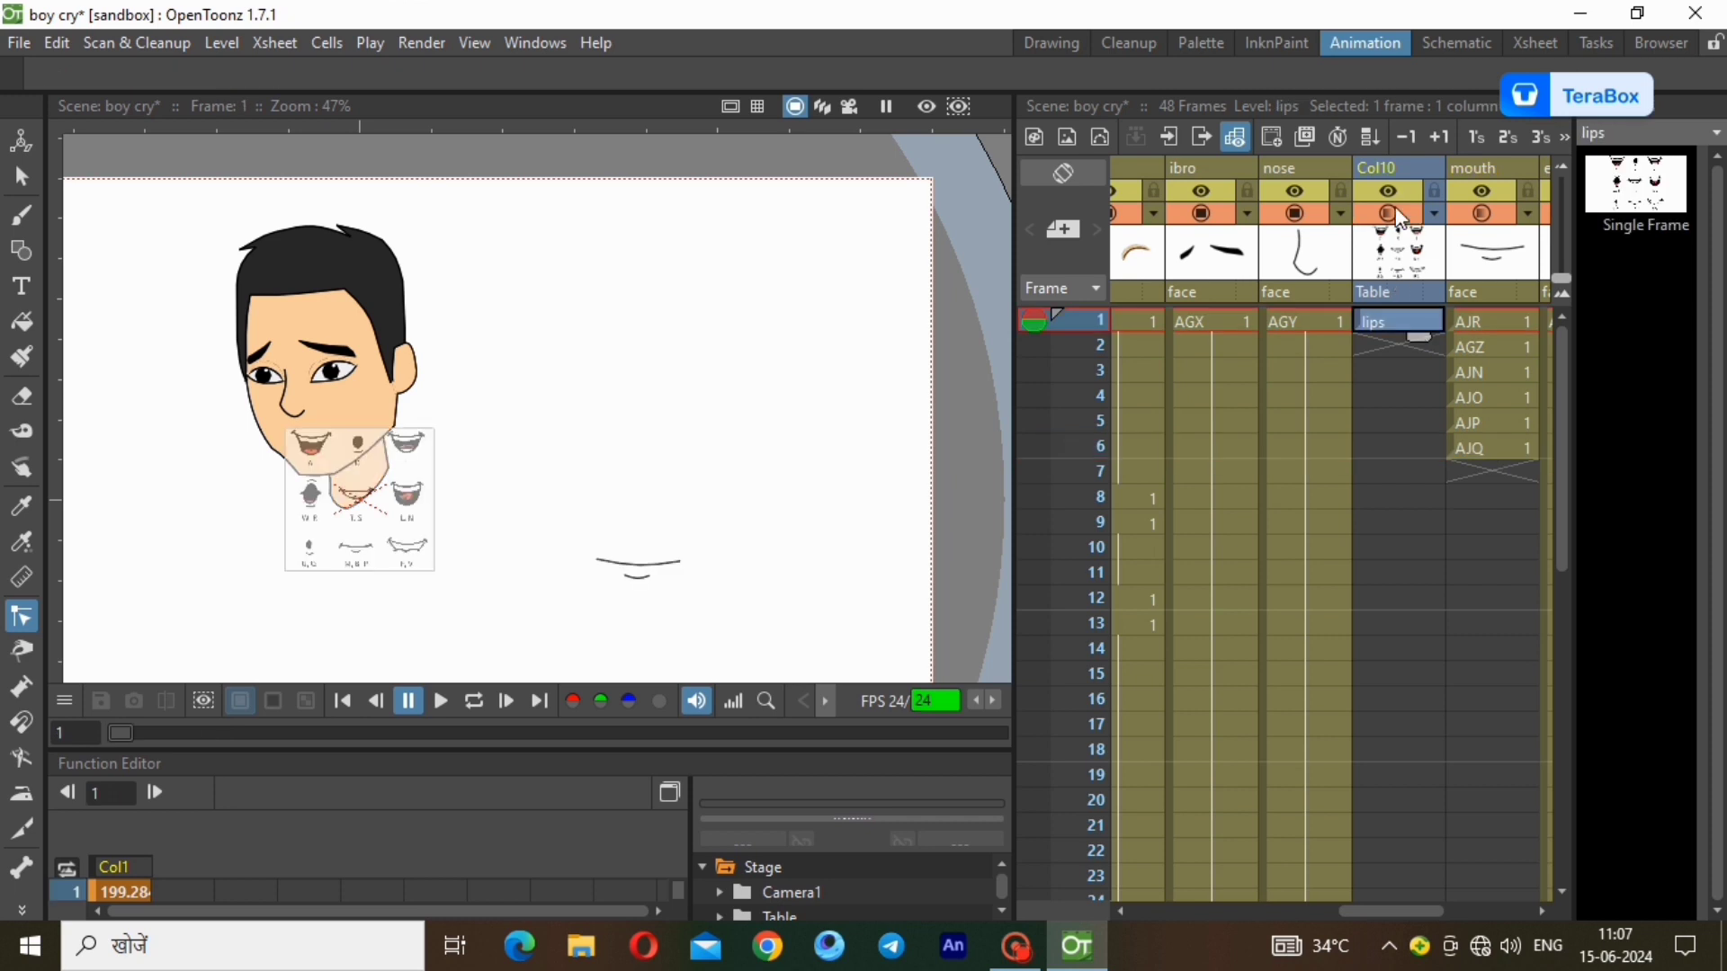
pyautogui.click(1434, 216)
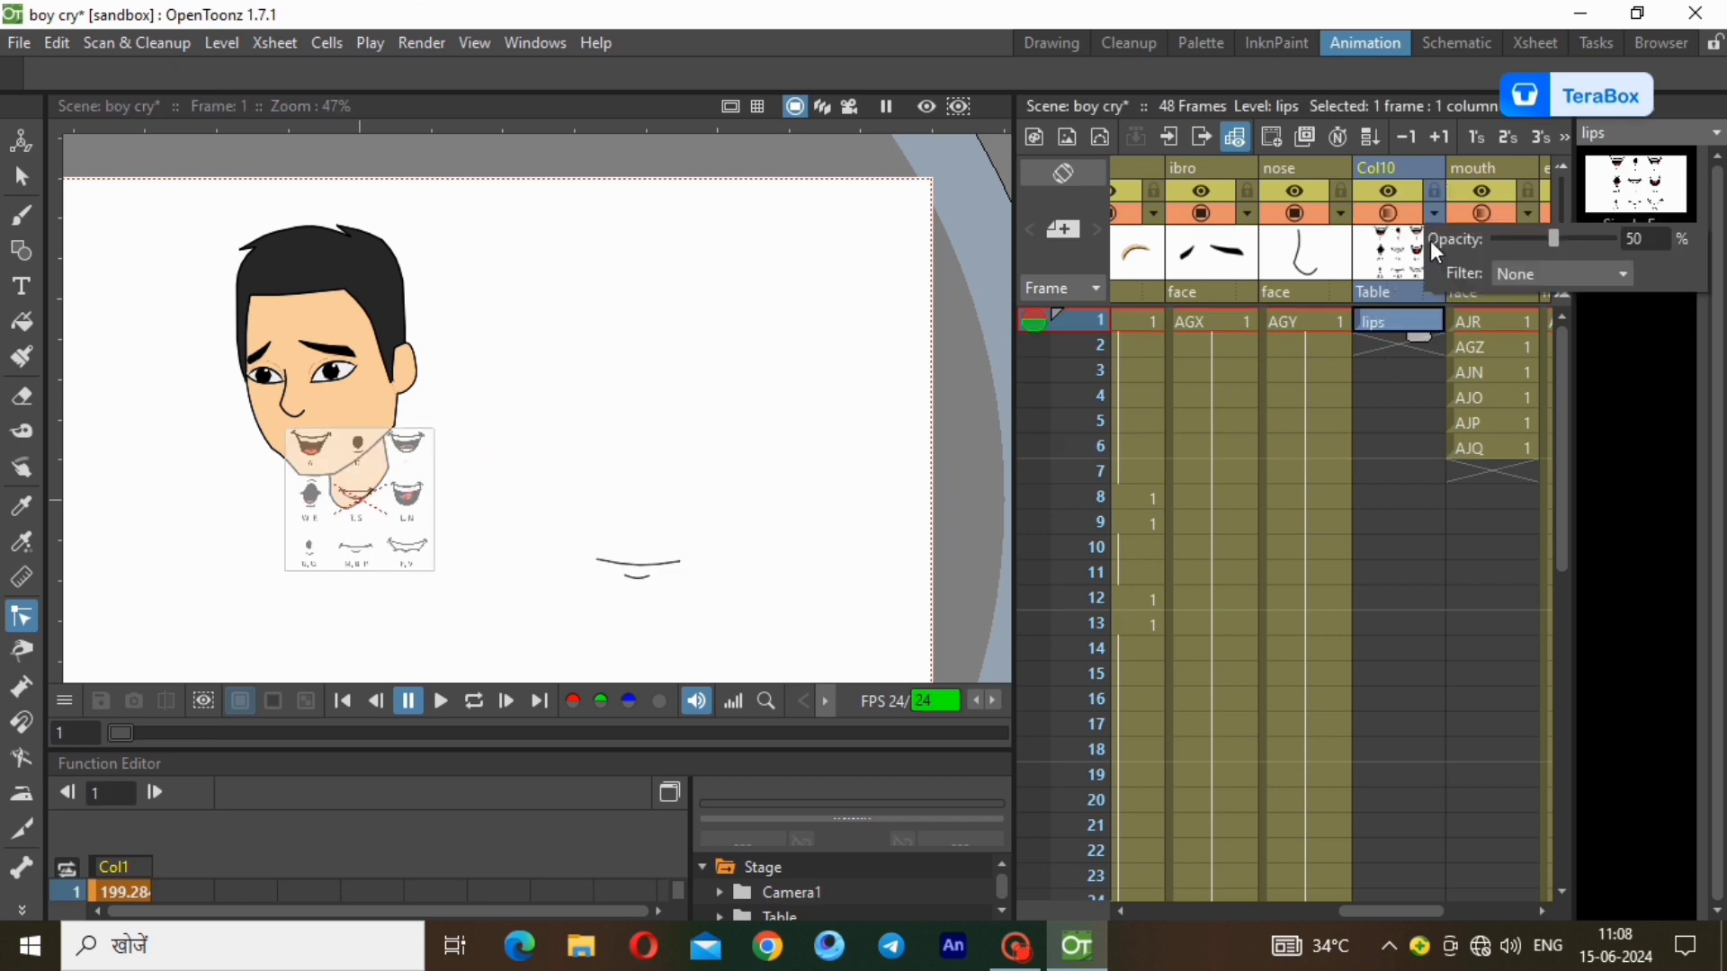
# Scale the lips chart uniformly to about 272% and move it to the empty area beside the boy's head.
pyautogui.click(21, 141)
pyautogui.click(215, 72)
pyautogui.click(175, 166)
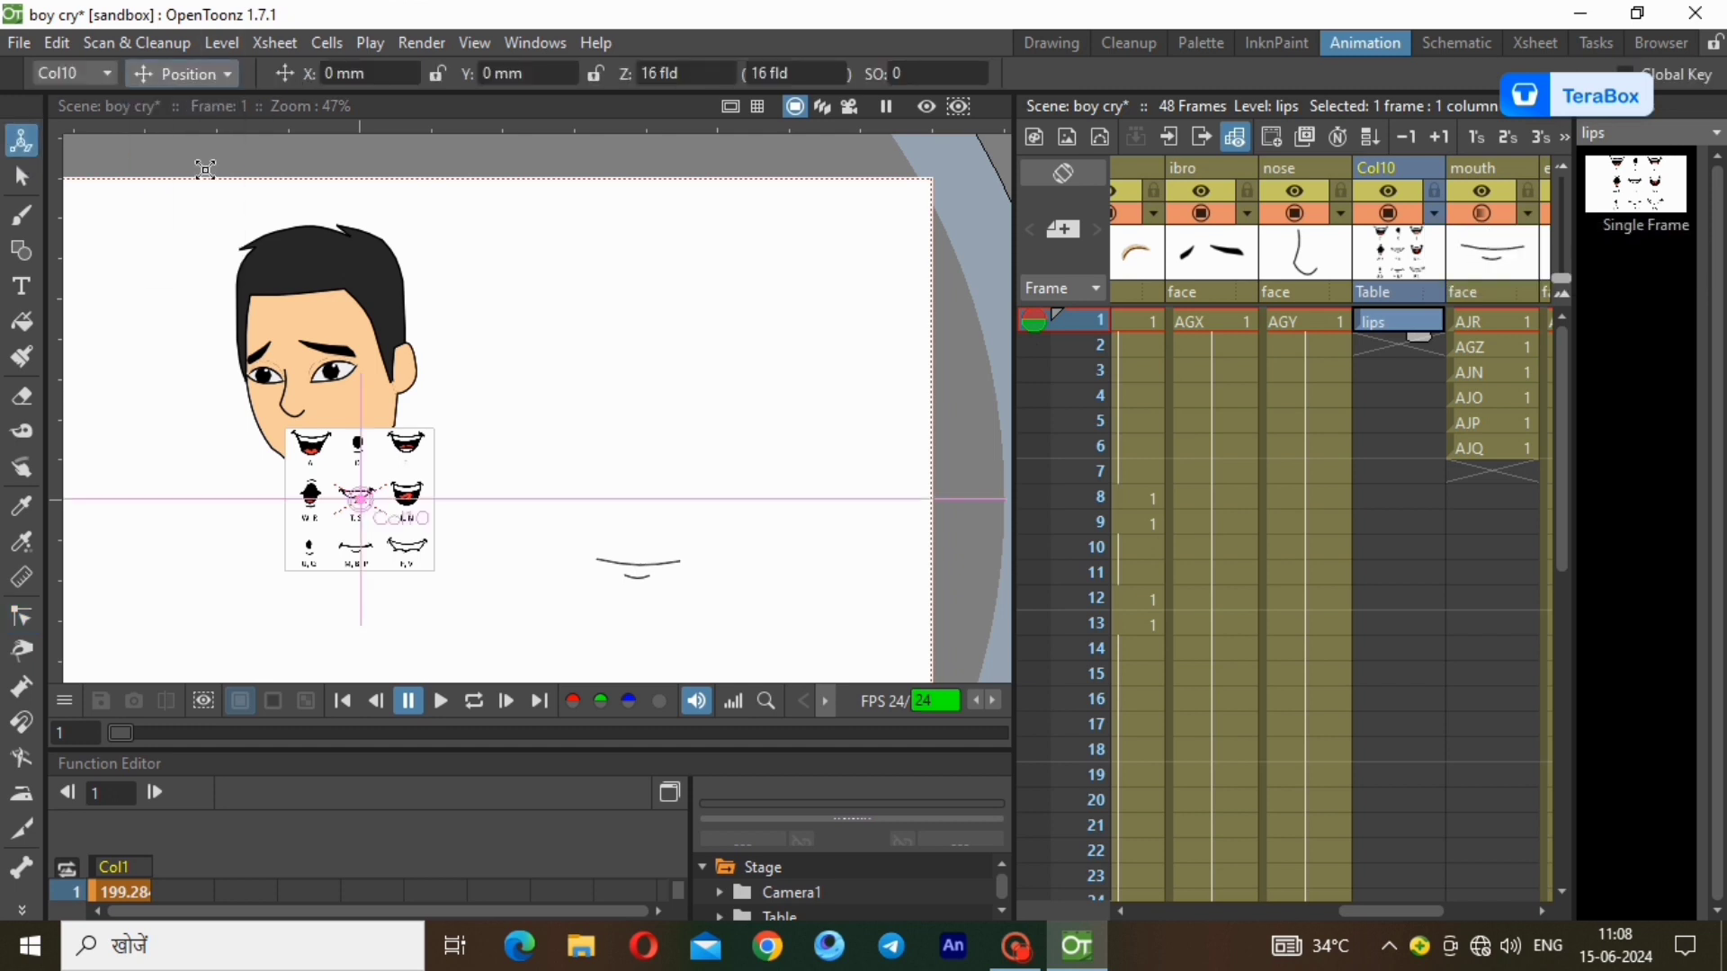
pyautogui.moveTo(290, 423); pyautogui.dragTo(167, 320)
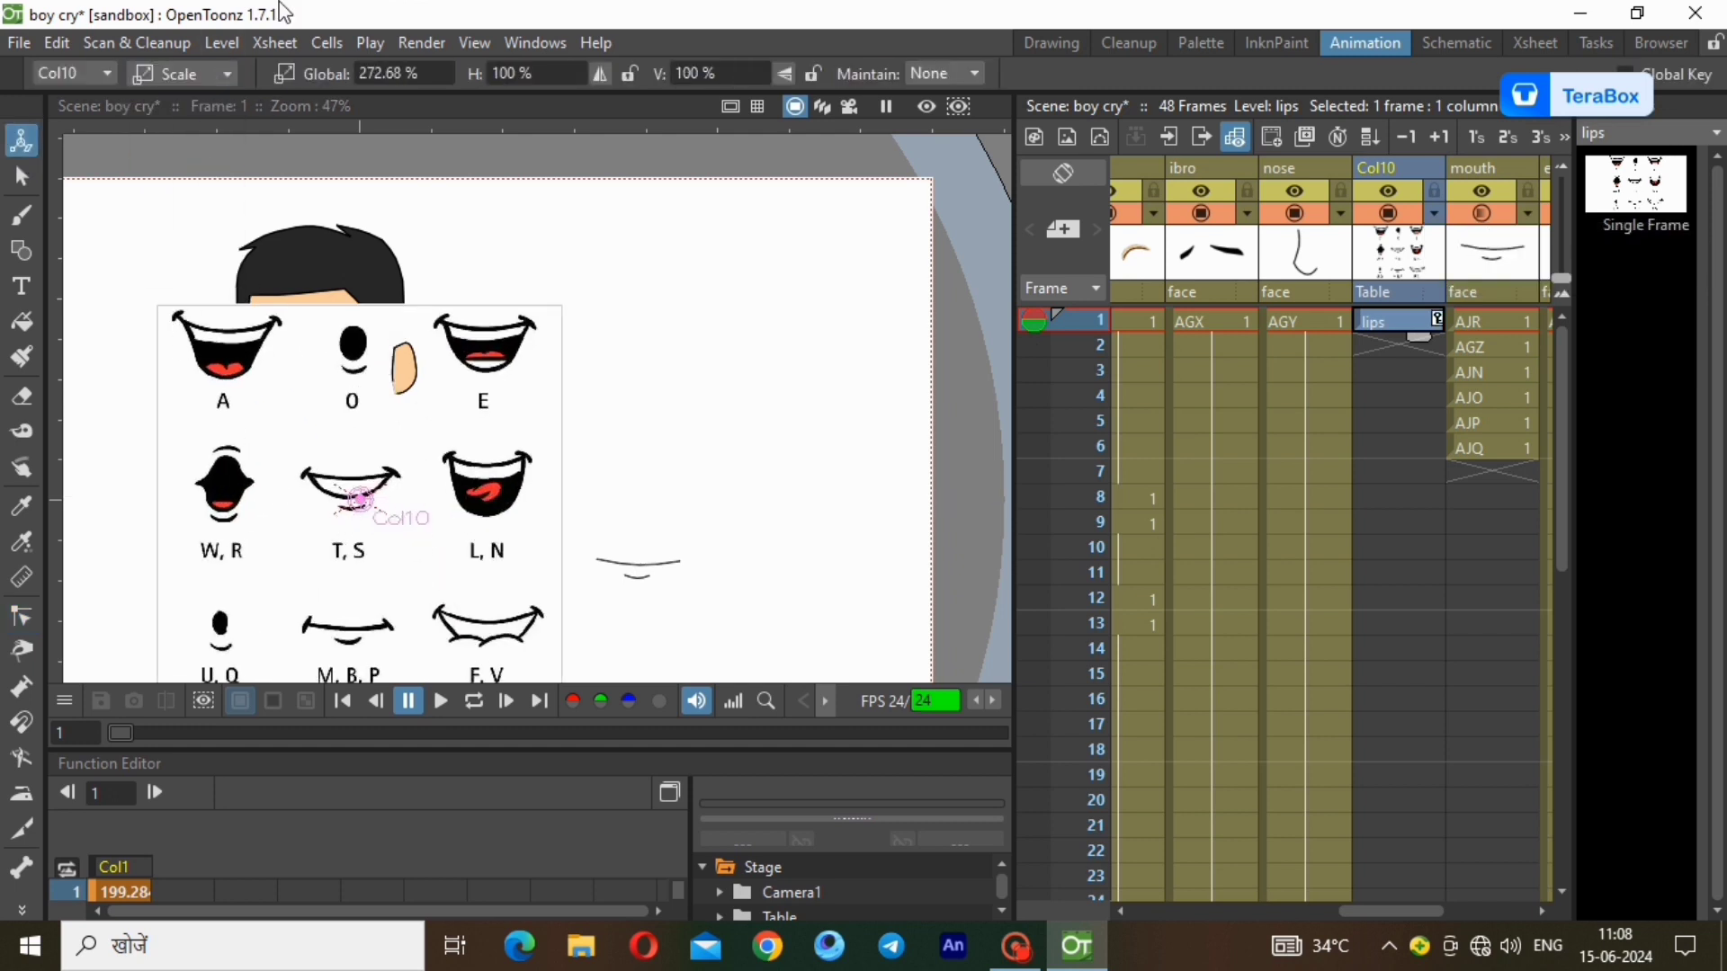
pyautogui.click(209, 73)
pyautogui.click(214, 110)
pyautogui.moveTo(375, 483); pyautogui.dragTo(712, 396)
pyautogui.click(21, 177)
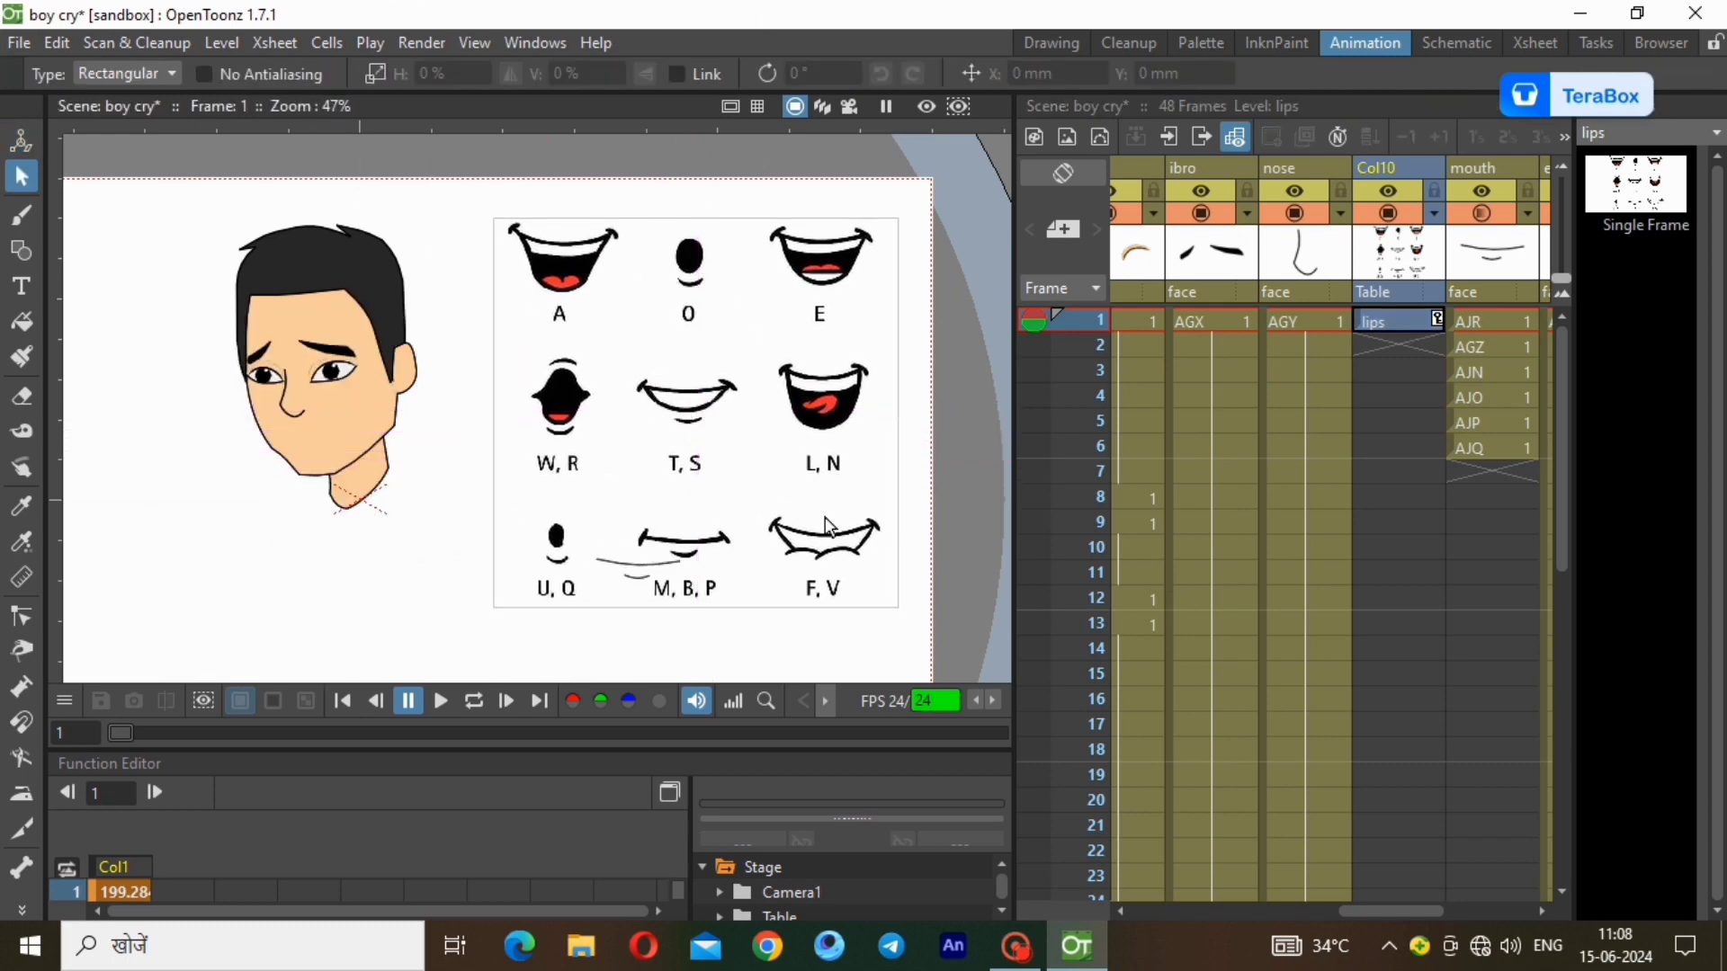
# Step through the mouth drawings of frames 2 to 5 and set the mouth column's opacity to 100%.
pyautogui.click(1514, 347)
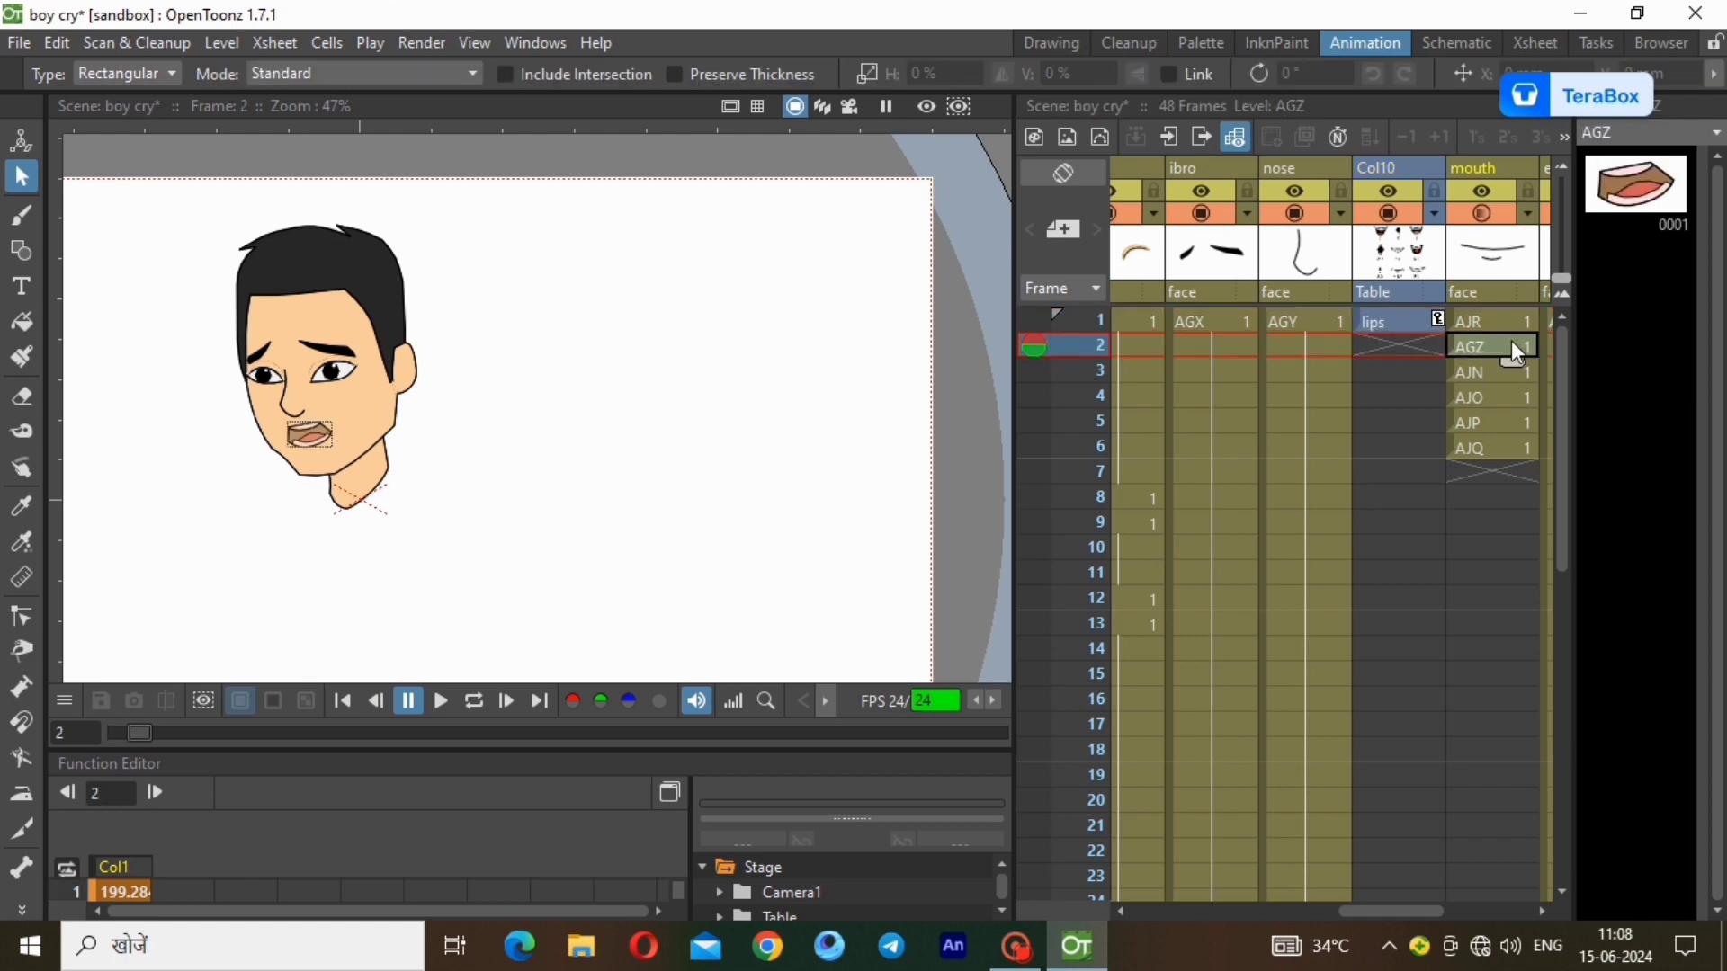
pyautogui.click(1476, 376)
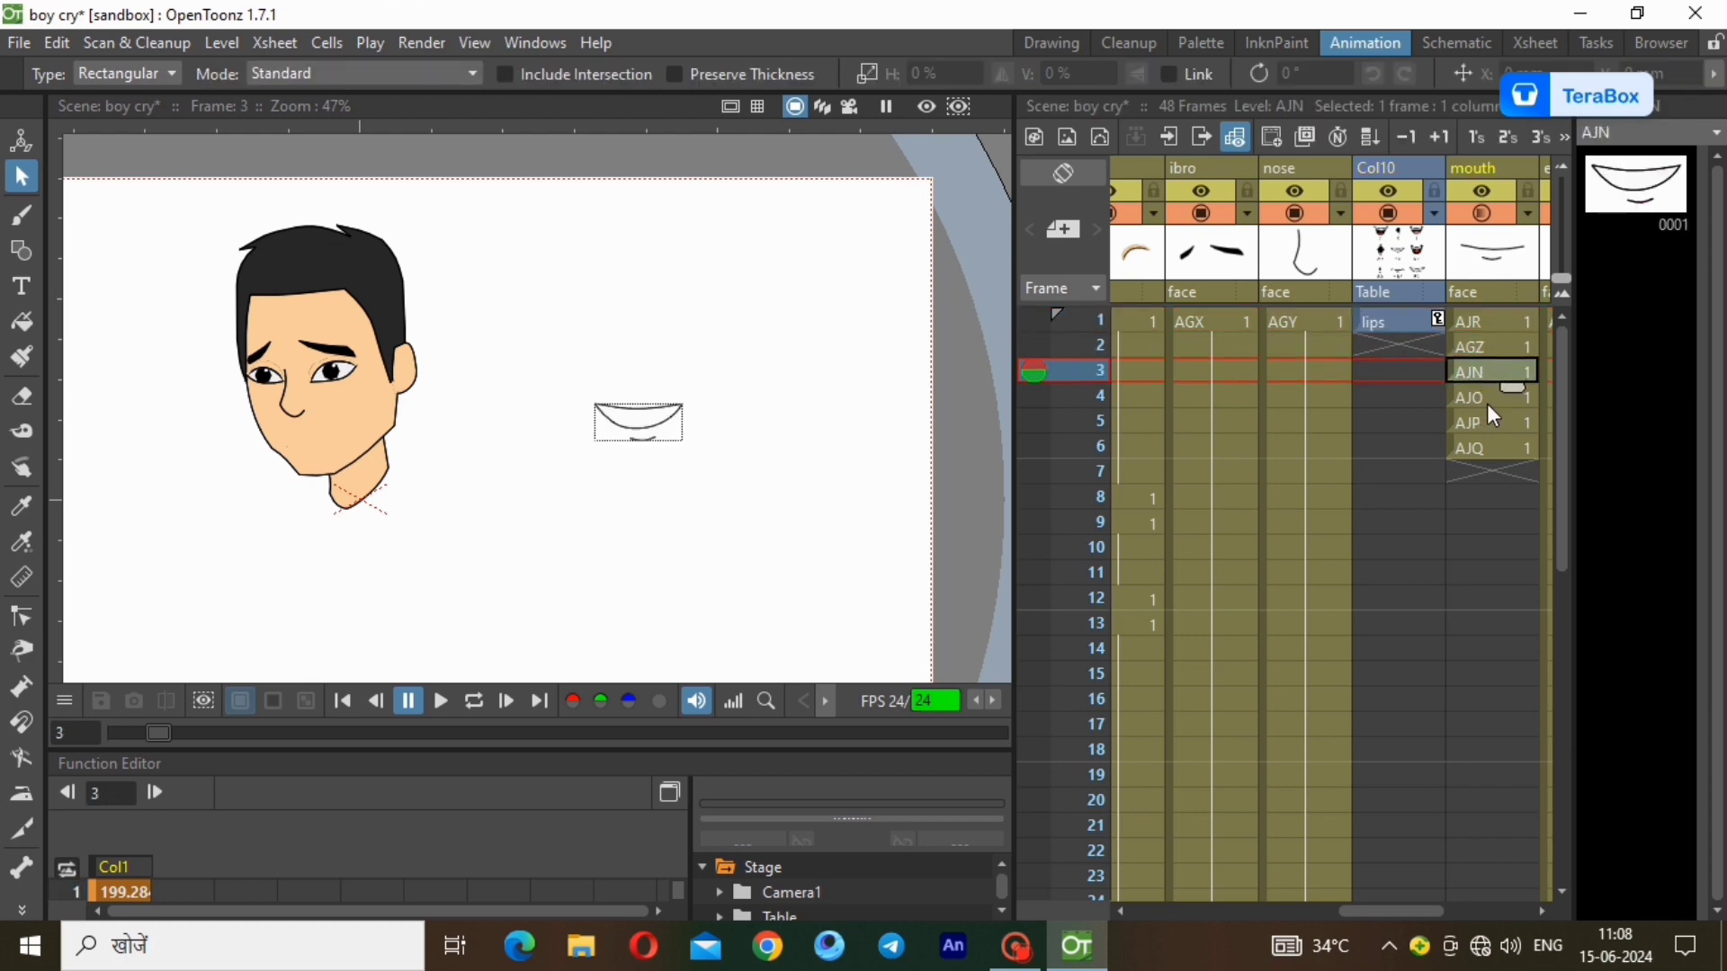
pyautogui.click(1487, 403)
pyautogui.click(1493, 427)
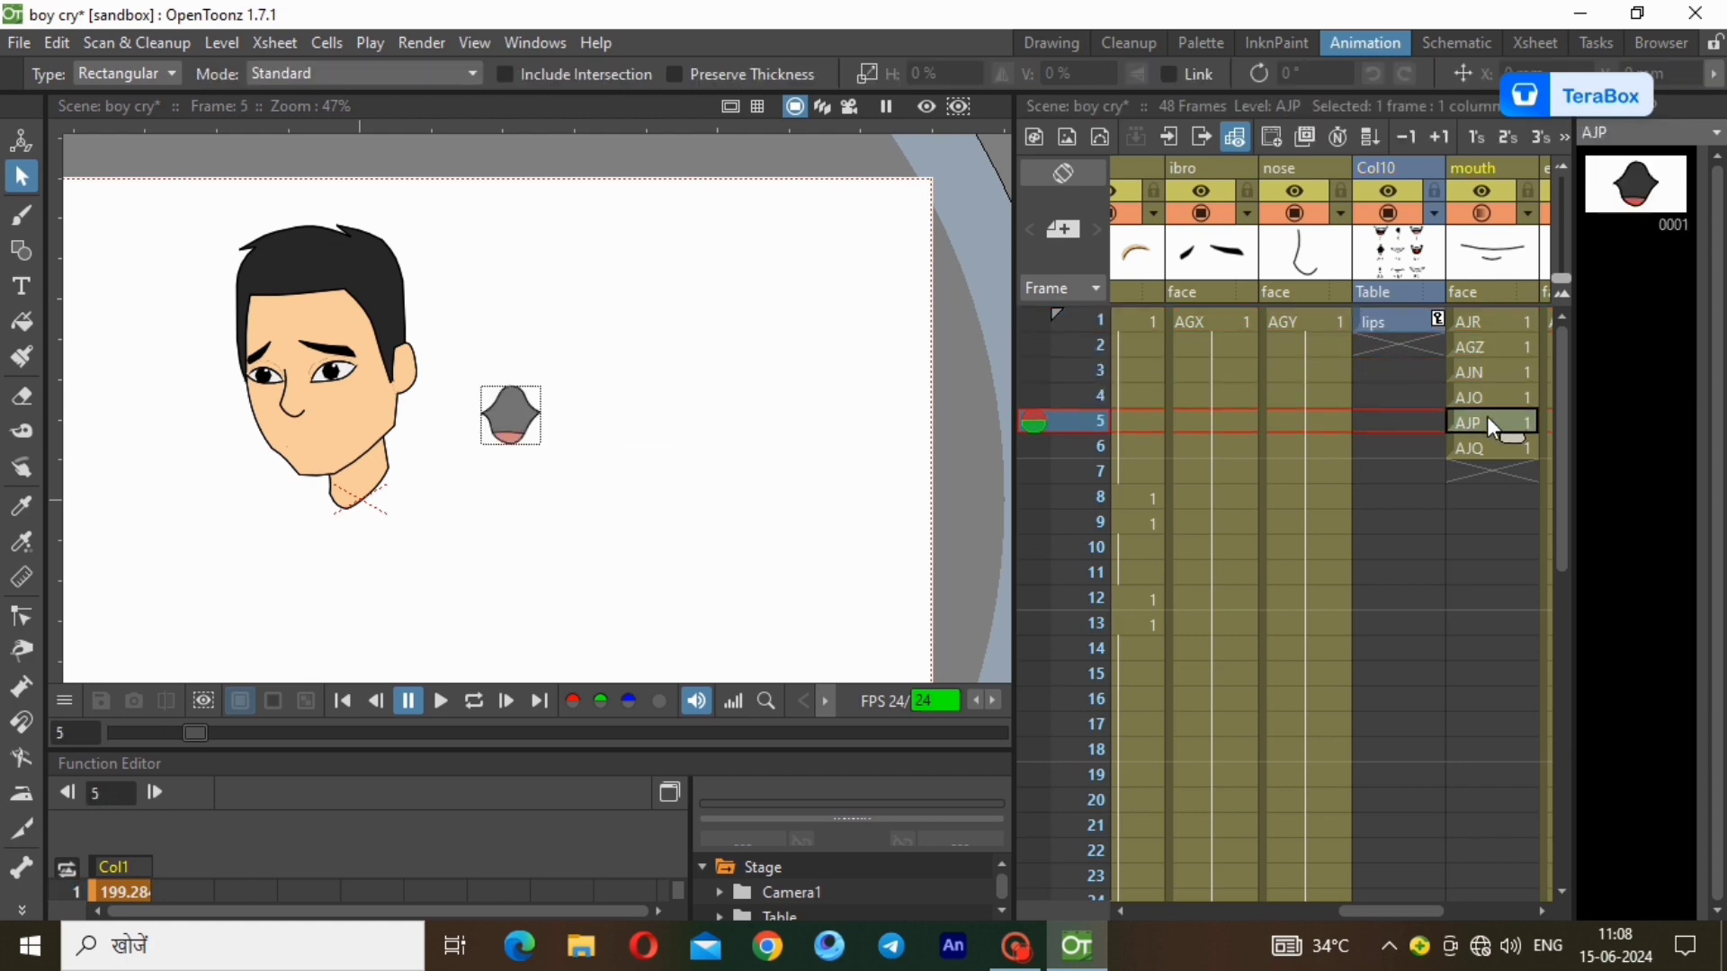
pyautogui.click(1530, 216)
pyautogui.moveTo(1605, 239); pyautogui.dragTo(1633, 239)
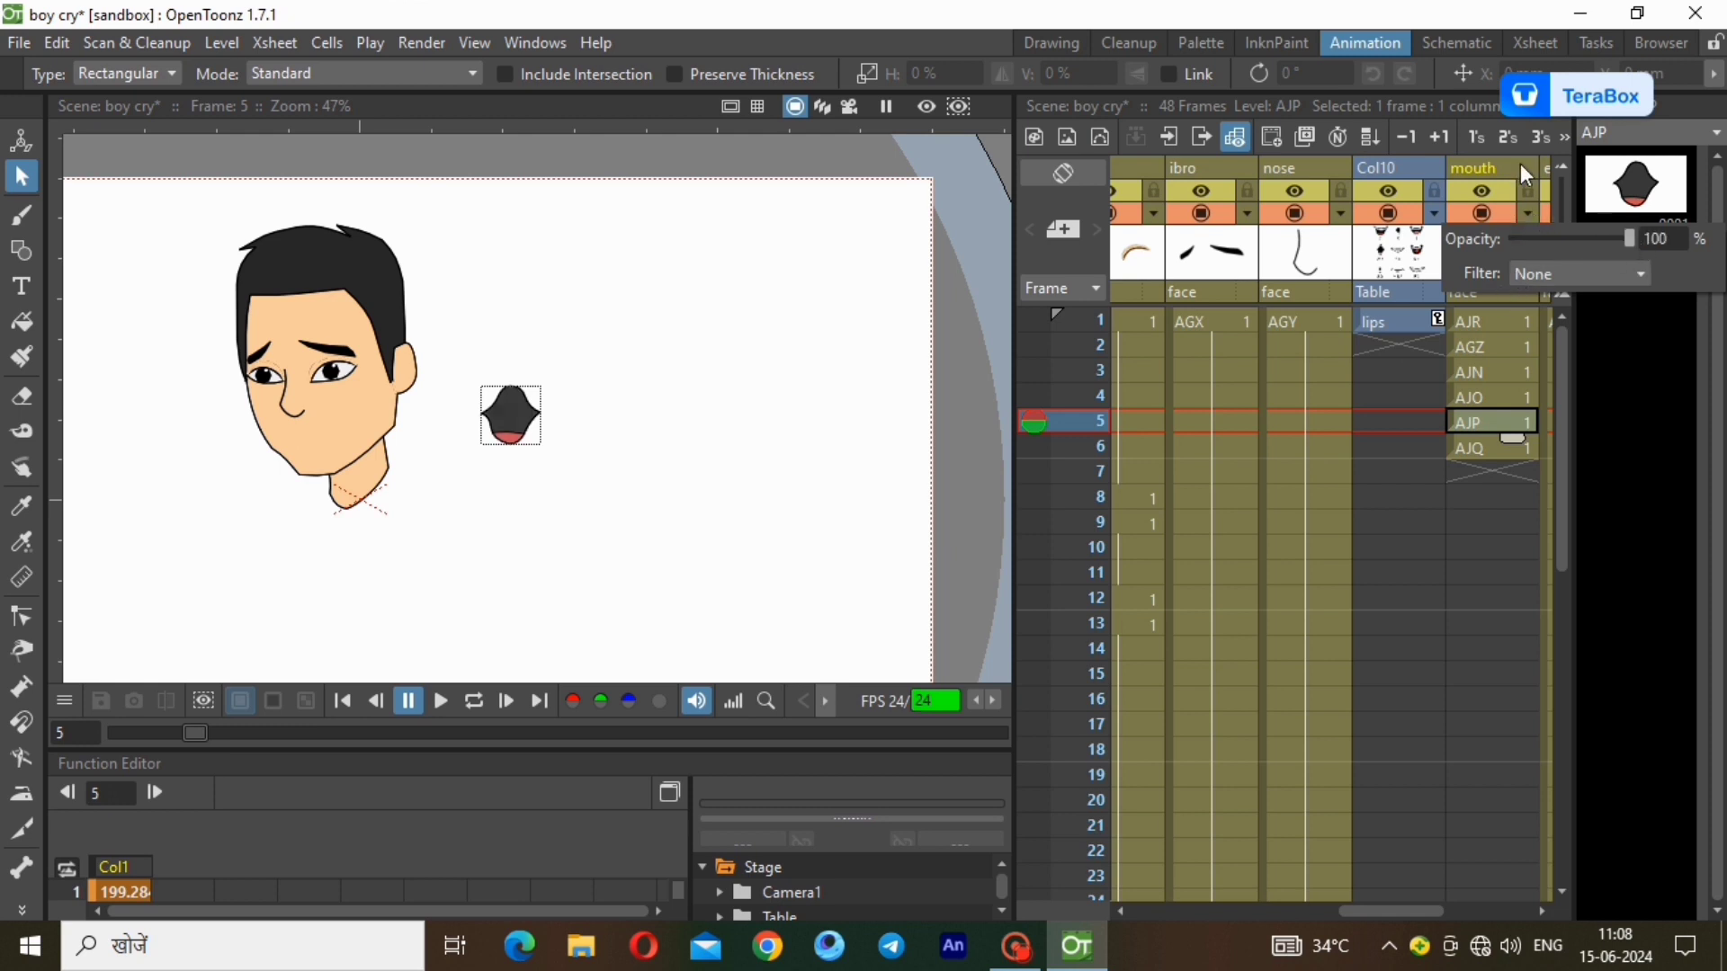
# Review the mouth drawings from frame 6 back to frame 1 and hide the lips chart in Col10.
pyautogui.click(1495, 445)
pyautogui.click(1491, 416)
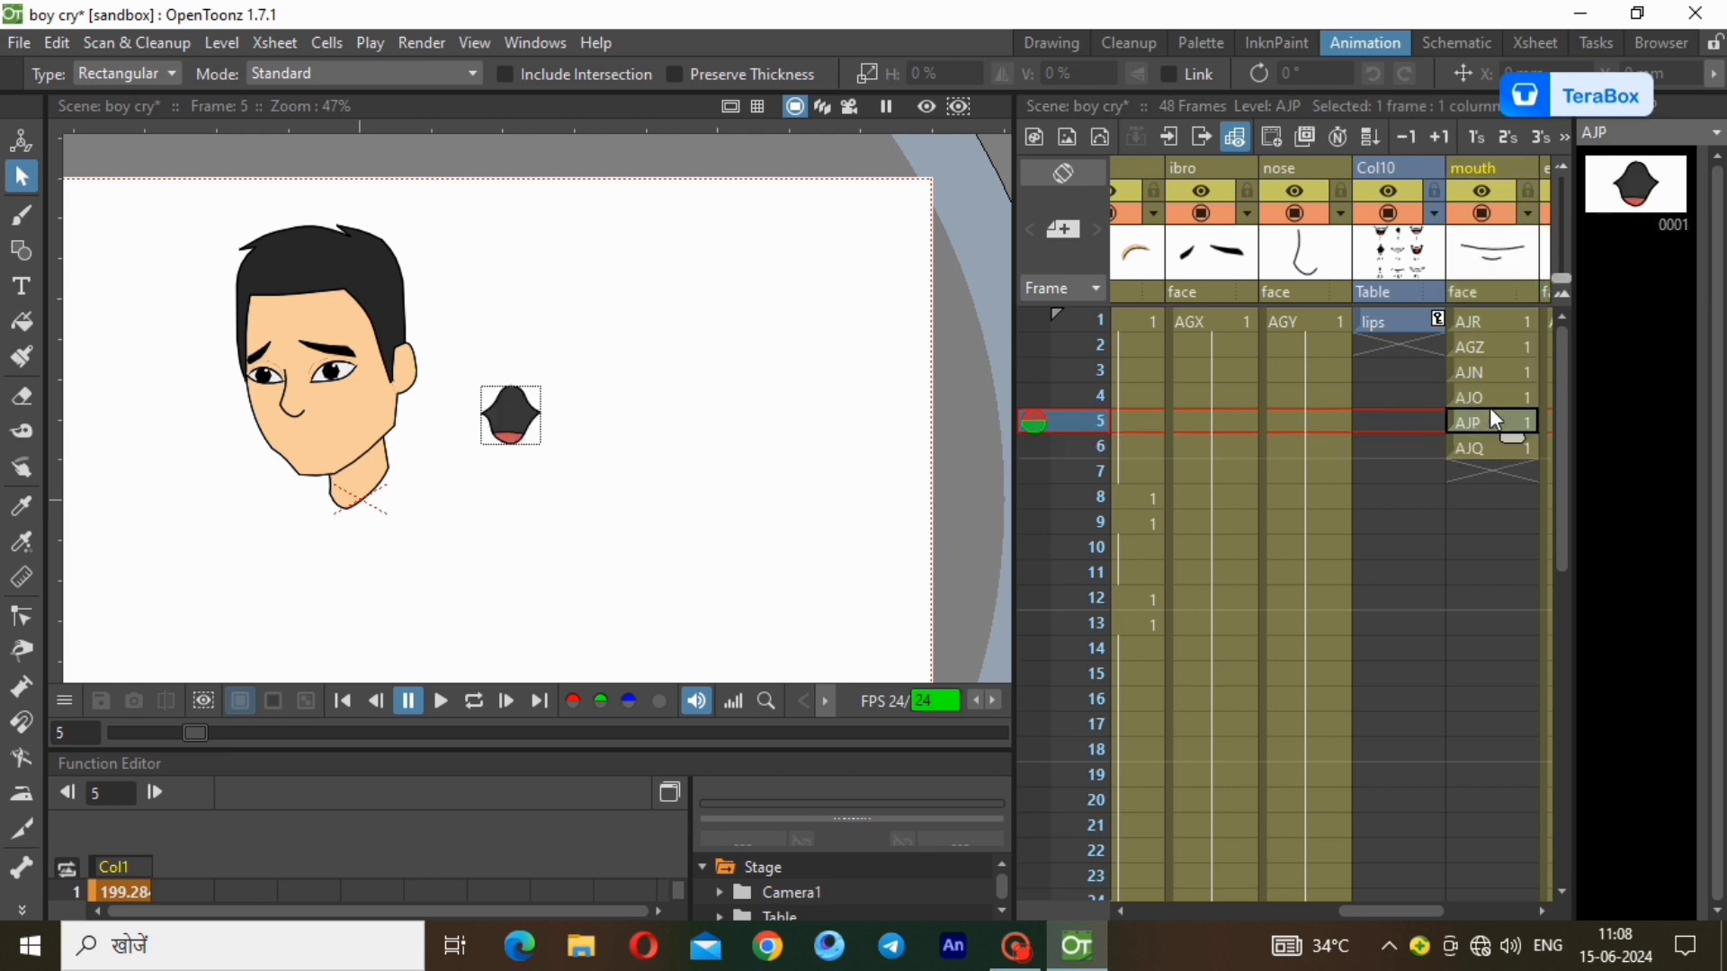
pyautogui.click(1490, 398)
pyautogui.click(1489, 375)
pyautogui.click(1489, 345)
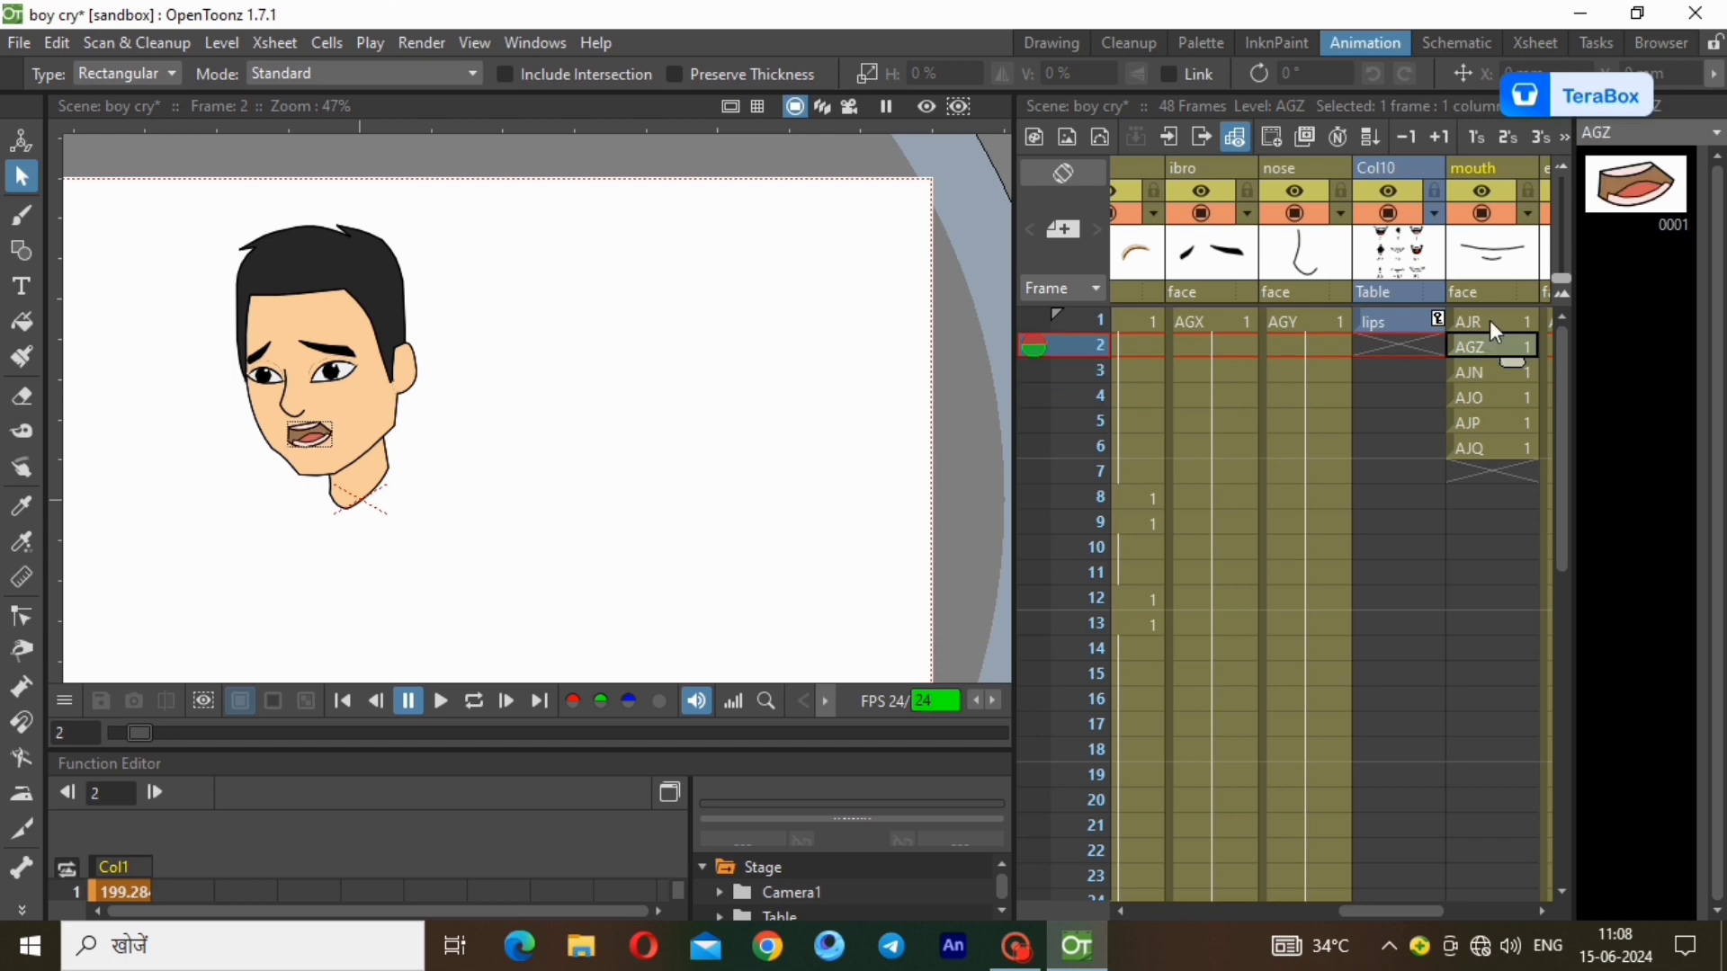
pyautogui.click(1491, 322)
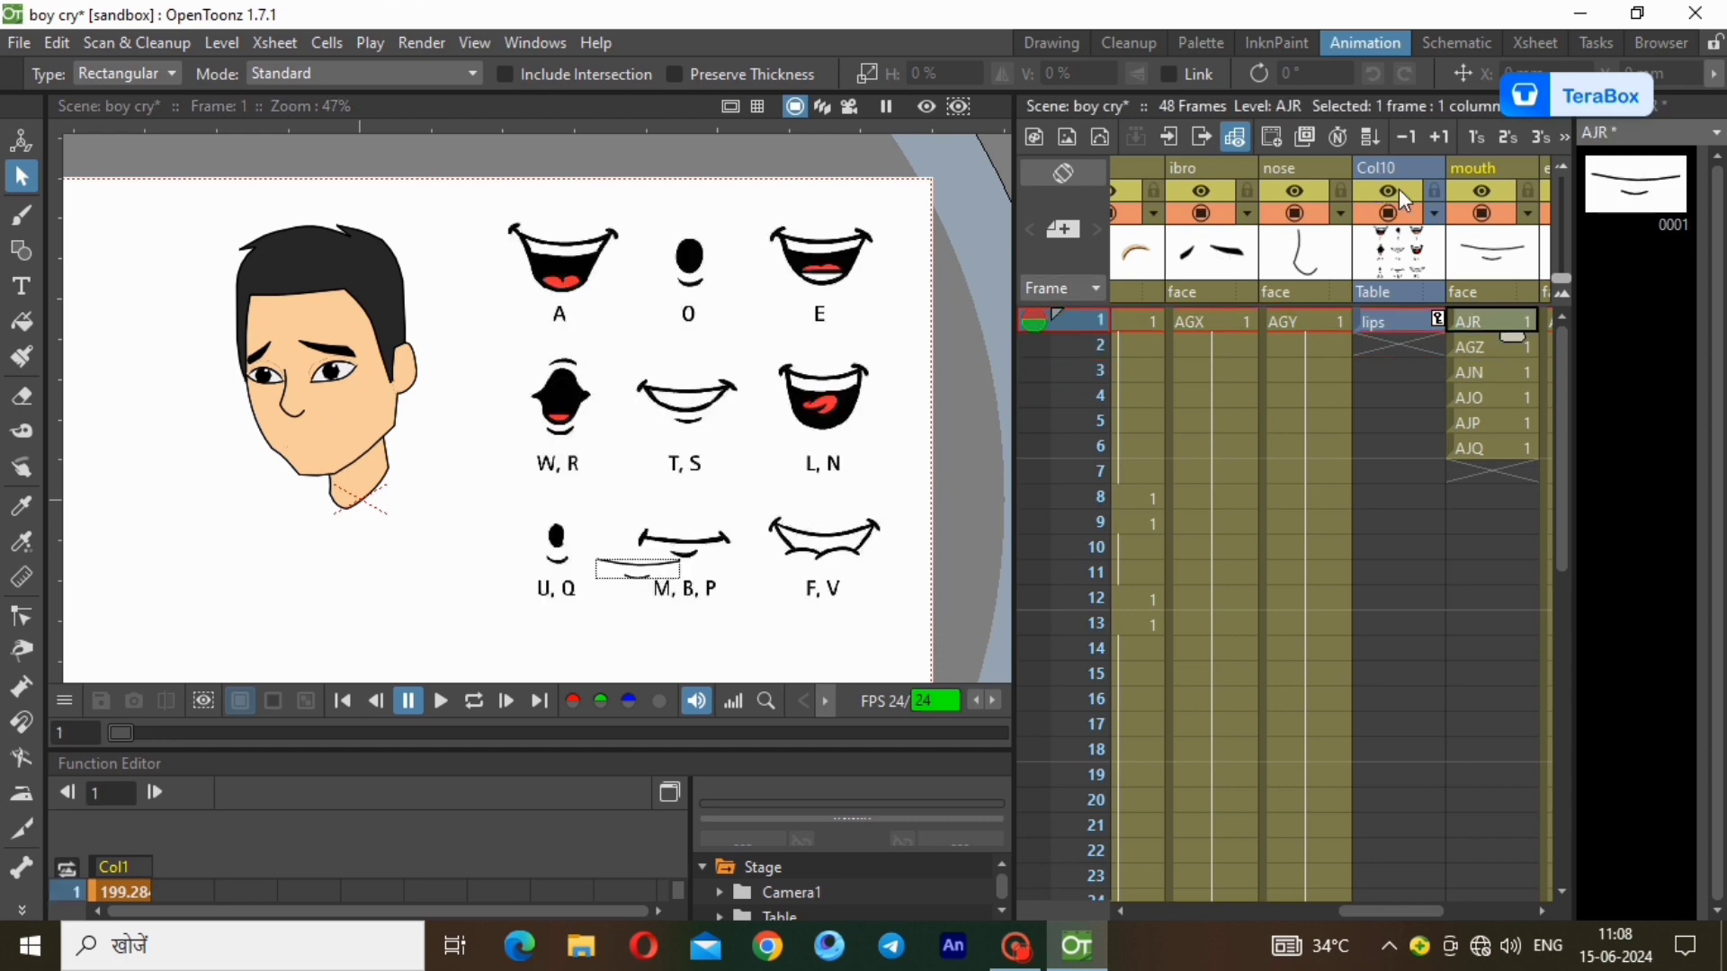
pyautogui.click(1388, 214)
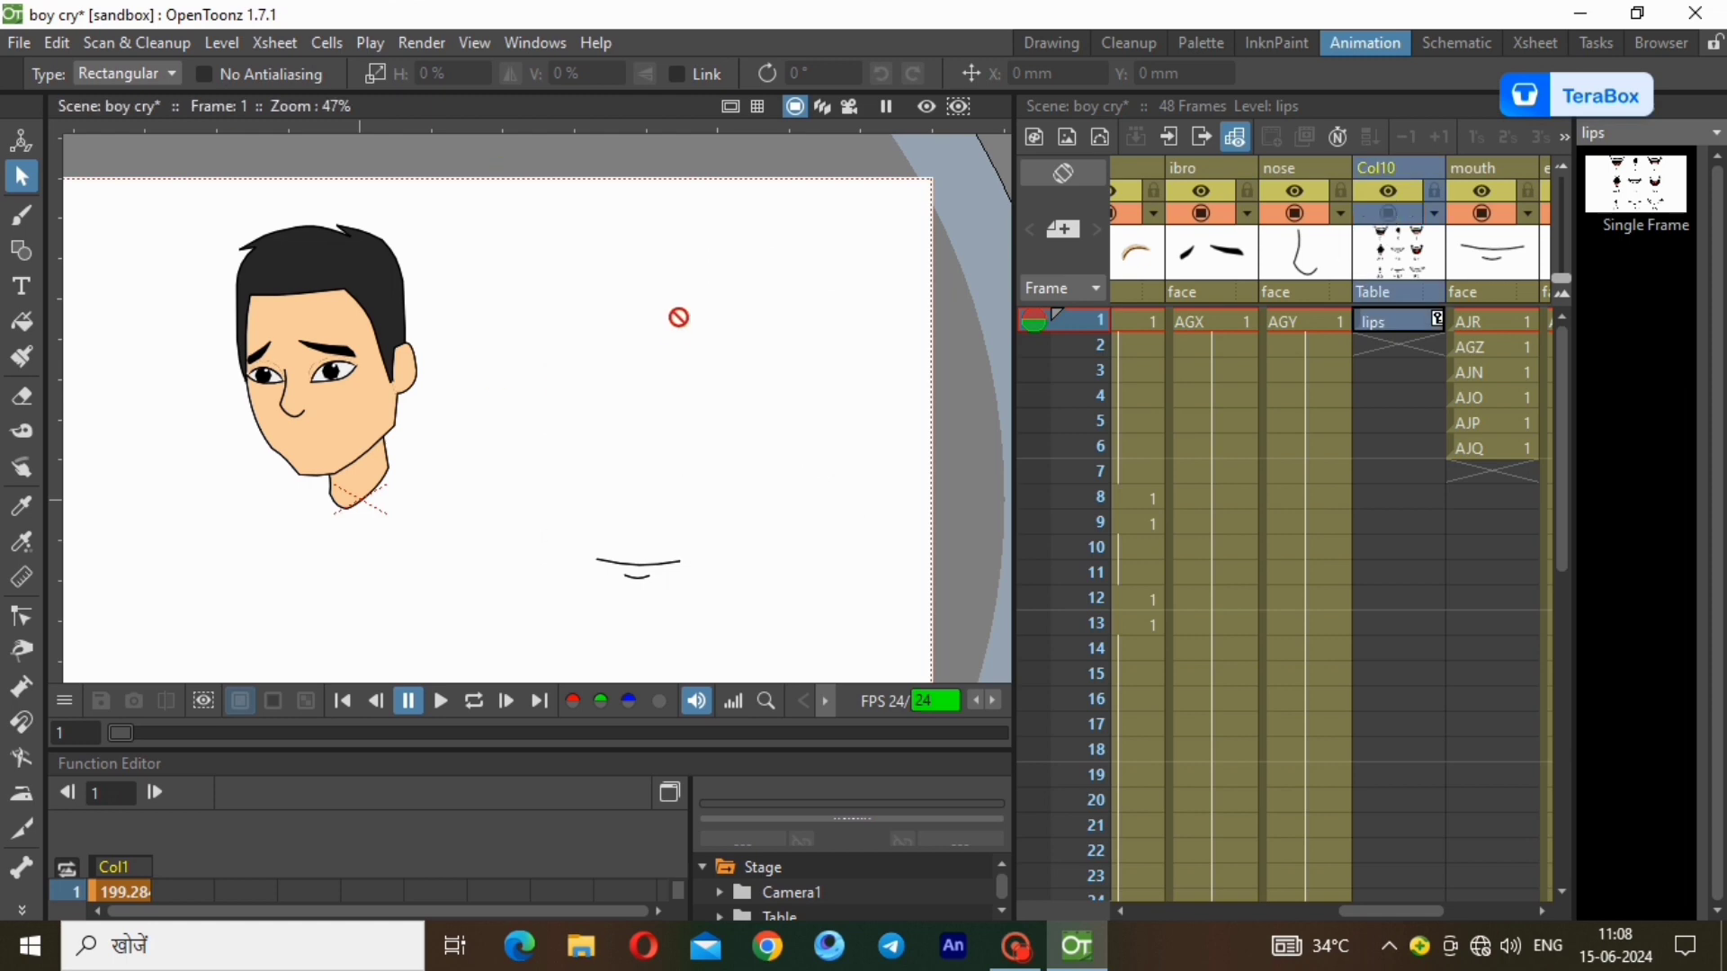
# Move the mouth drawings AJR in frame 1 and AJN in frame 3 onto the boy's face below the nose.
pyautogui.click(1499, 346)
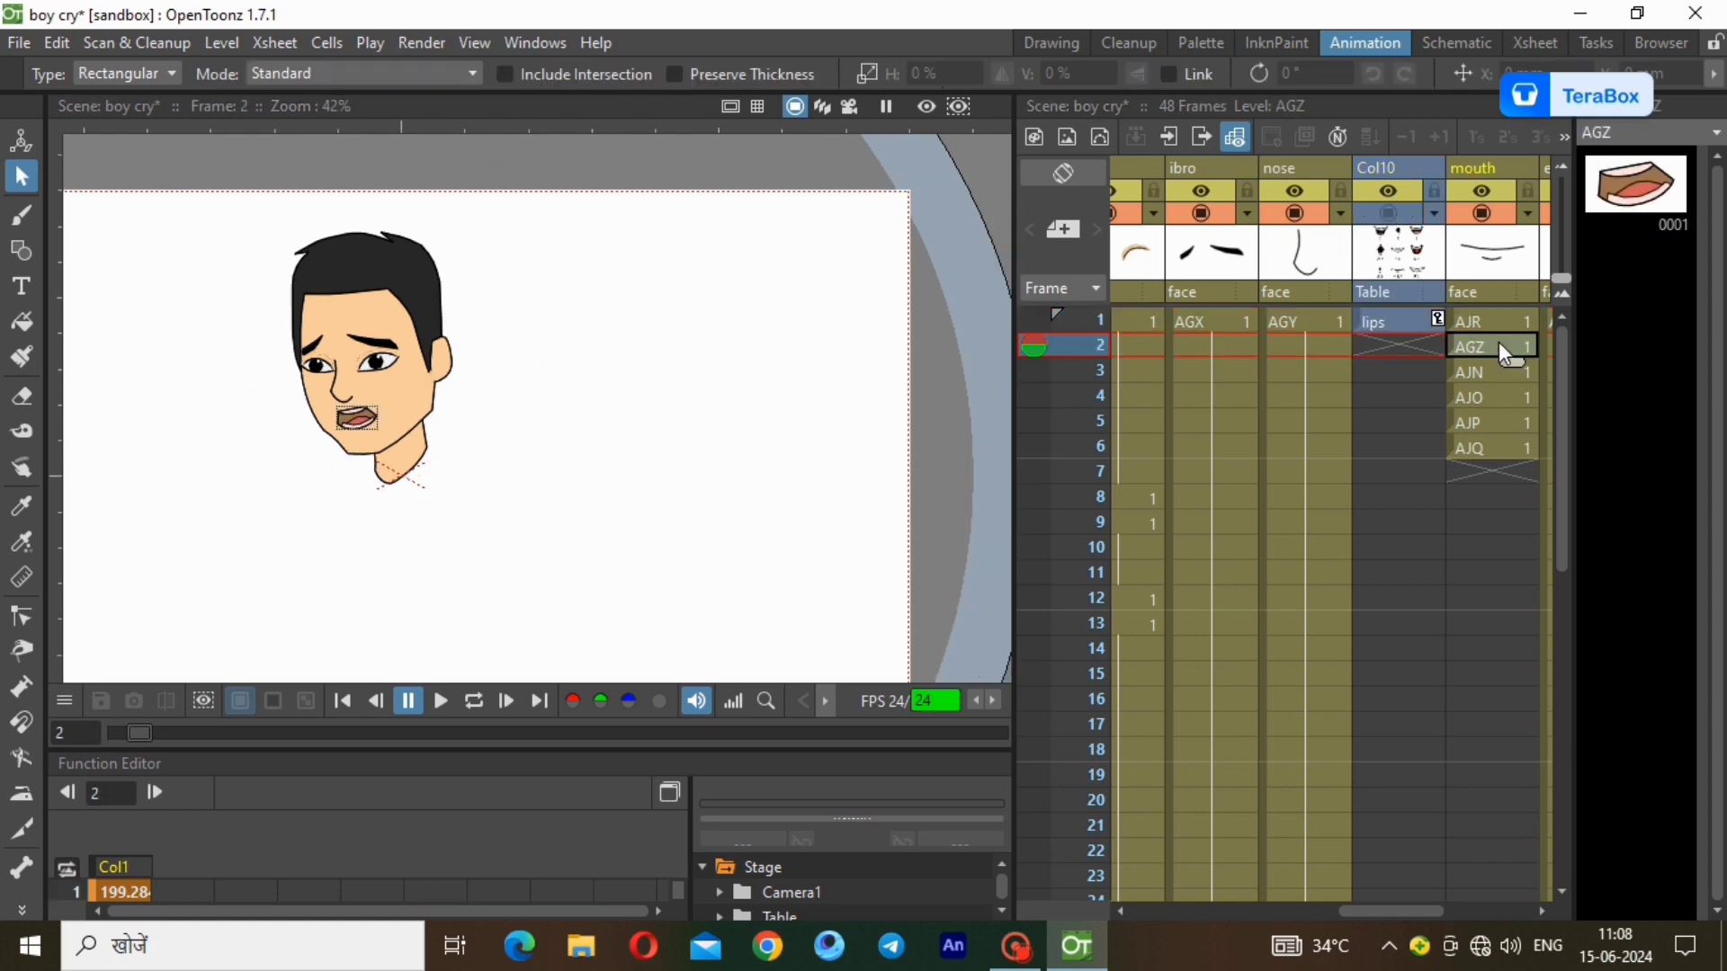
pyautogui.click(1484, 322)
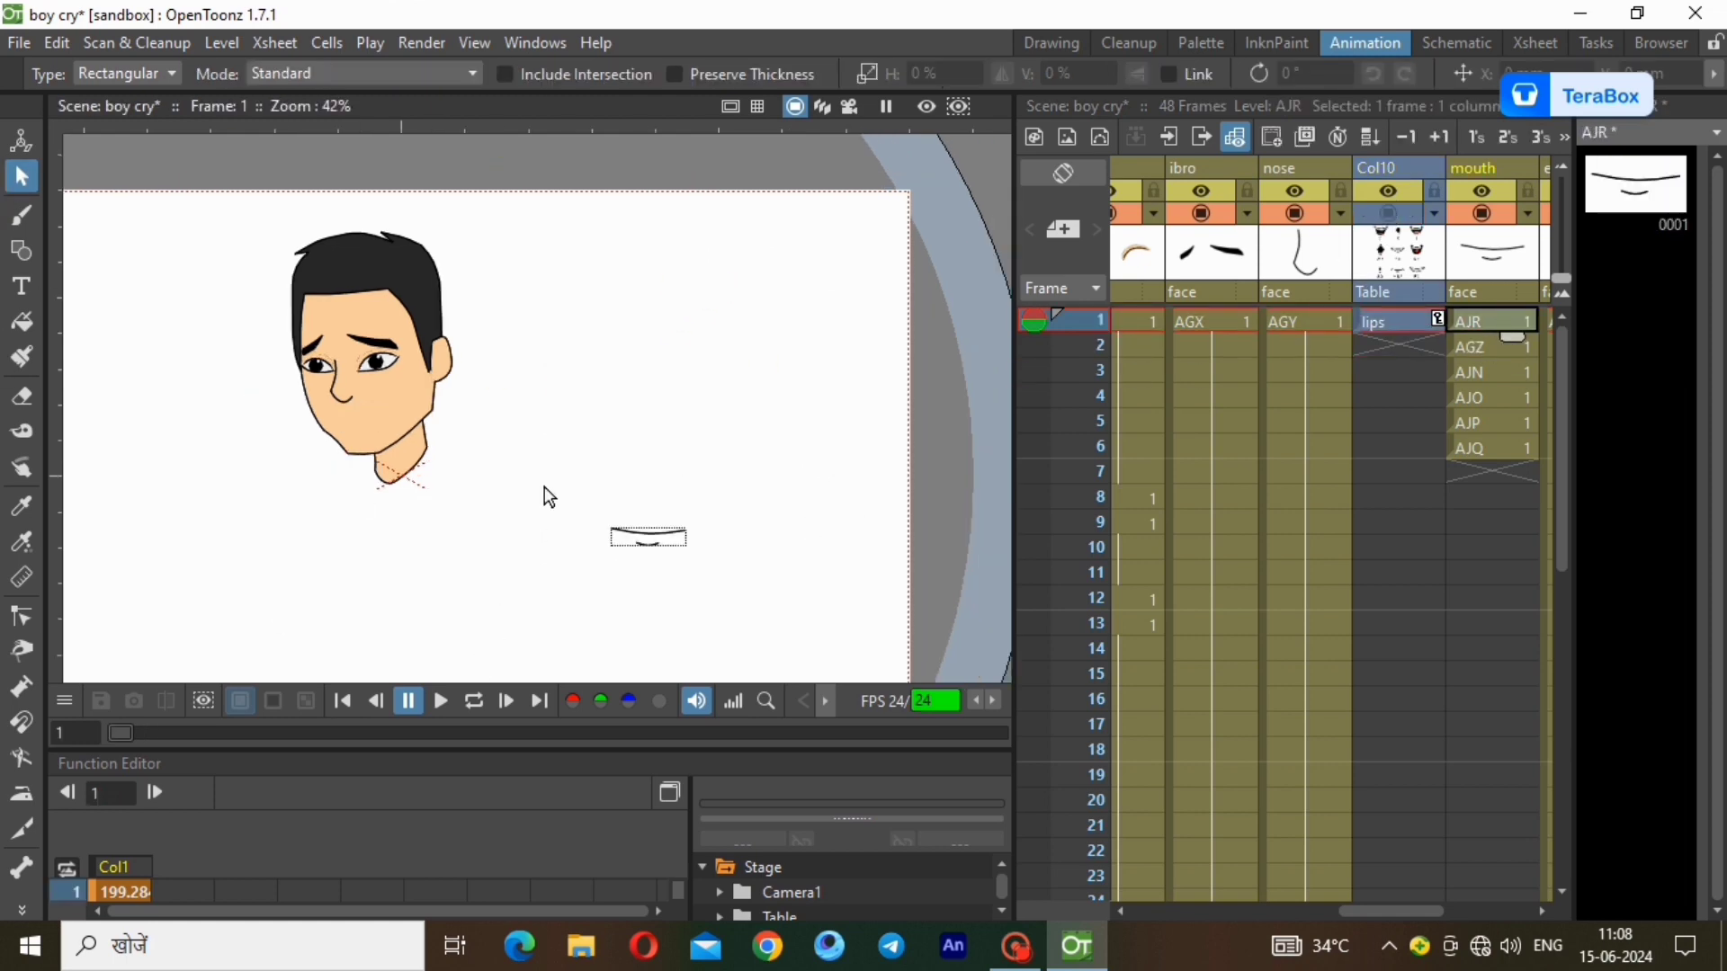
pyautogui.moveTo(548, 496)
pyautogui.mouseDown()
pyautogui.moveTo(715, 569)
pyautogui.moveTo(378, 459)
pyautogui.moveTo(369, 425)
pyautogui.mouseUp()
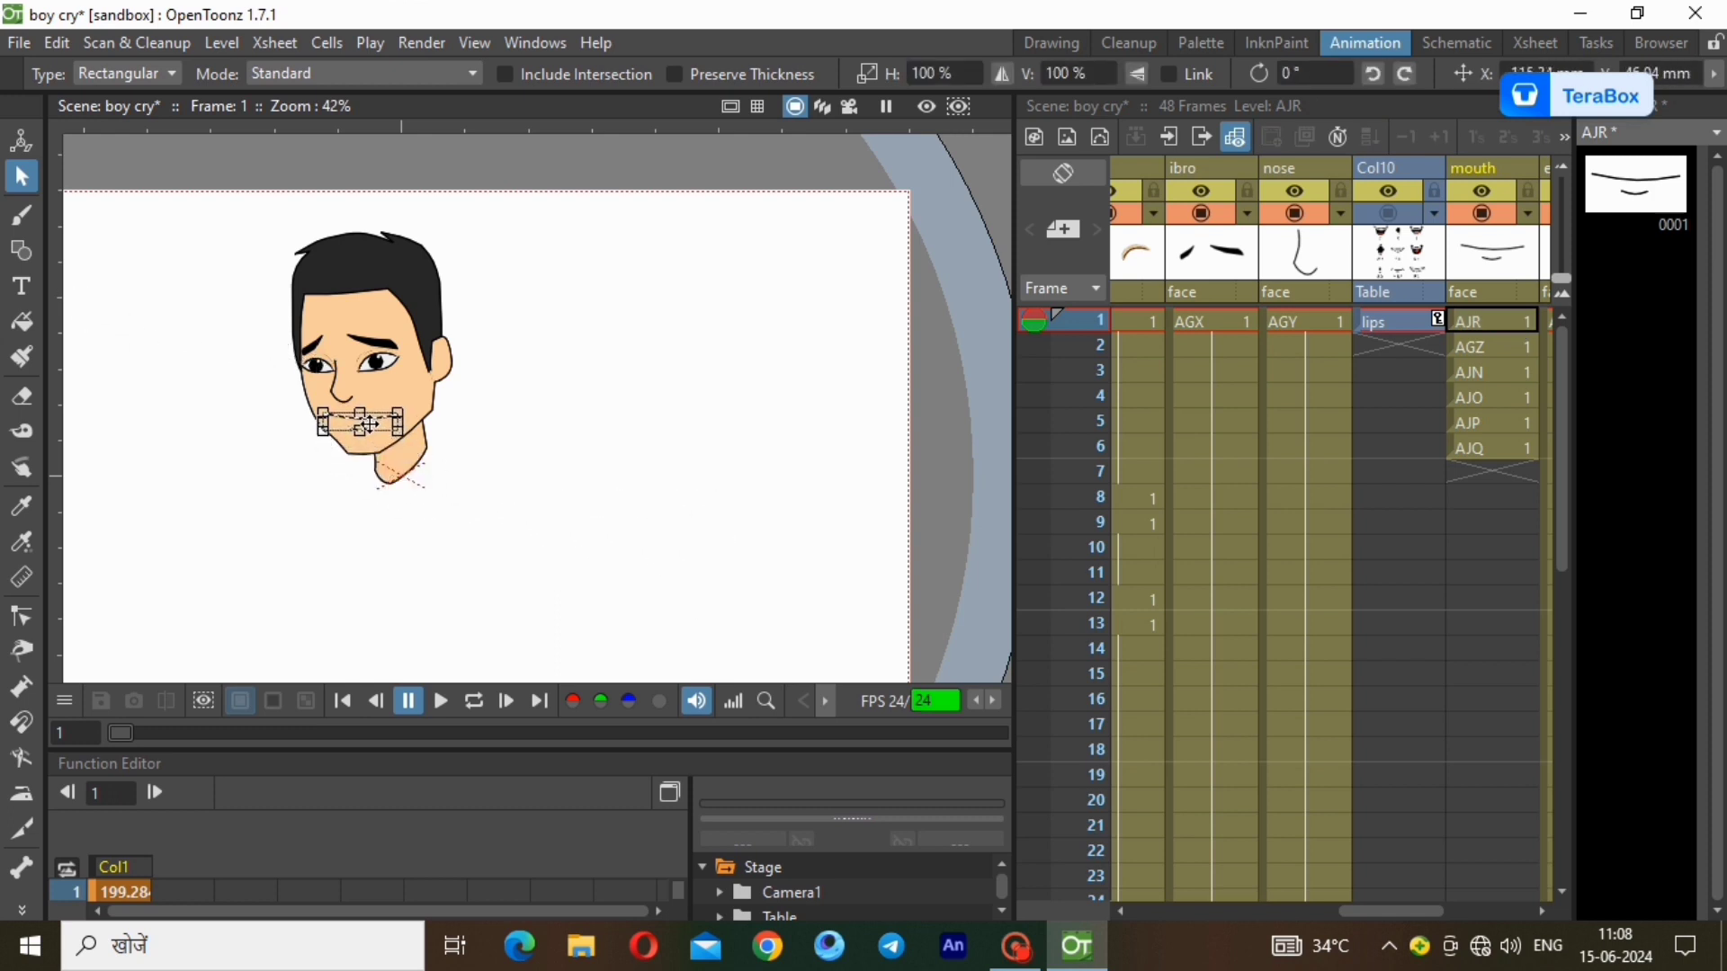
pyautogui.click(1508, 356)
pyautogui.click(1504, 371)
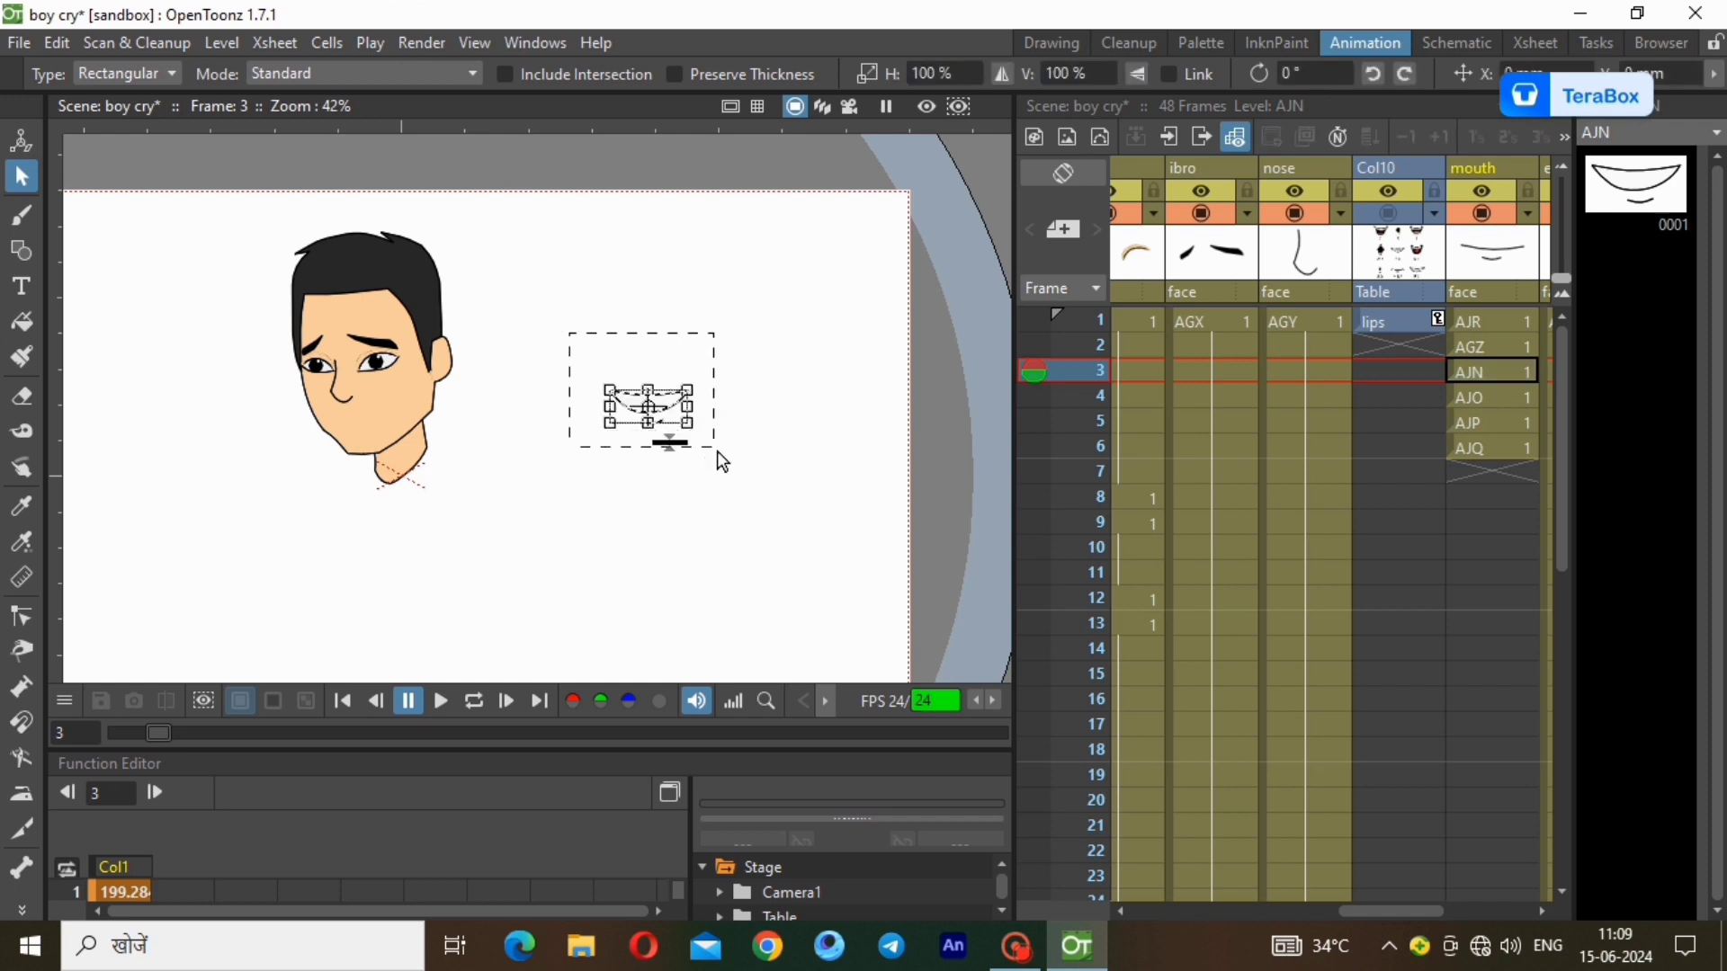
pyautogui.moveTo(716, 451); pyautogui.dragTo(389, 427)
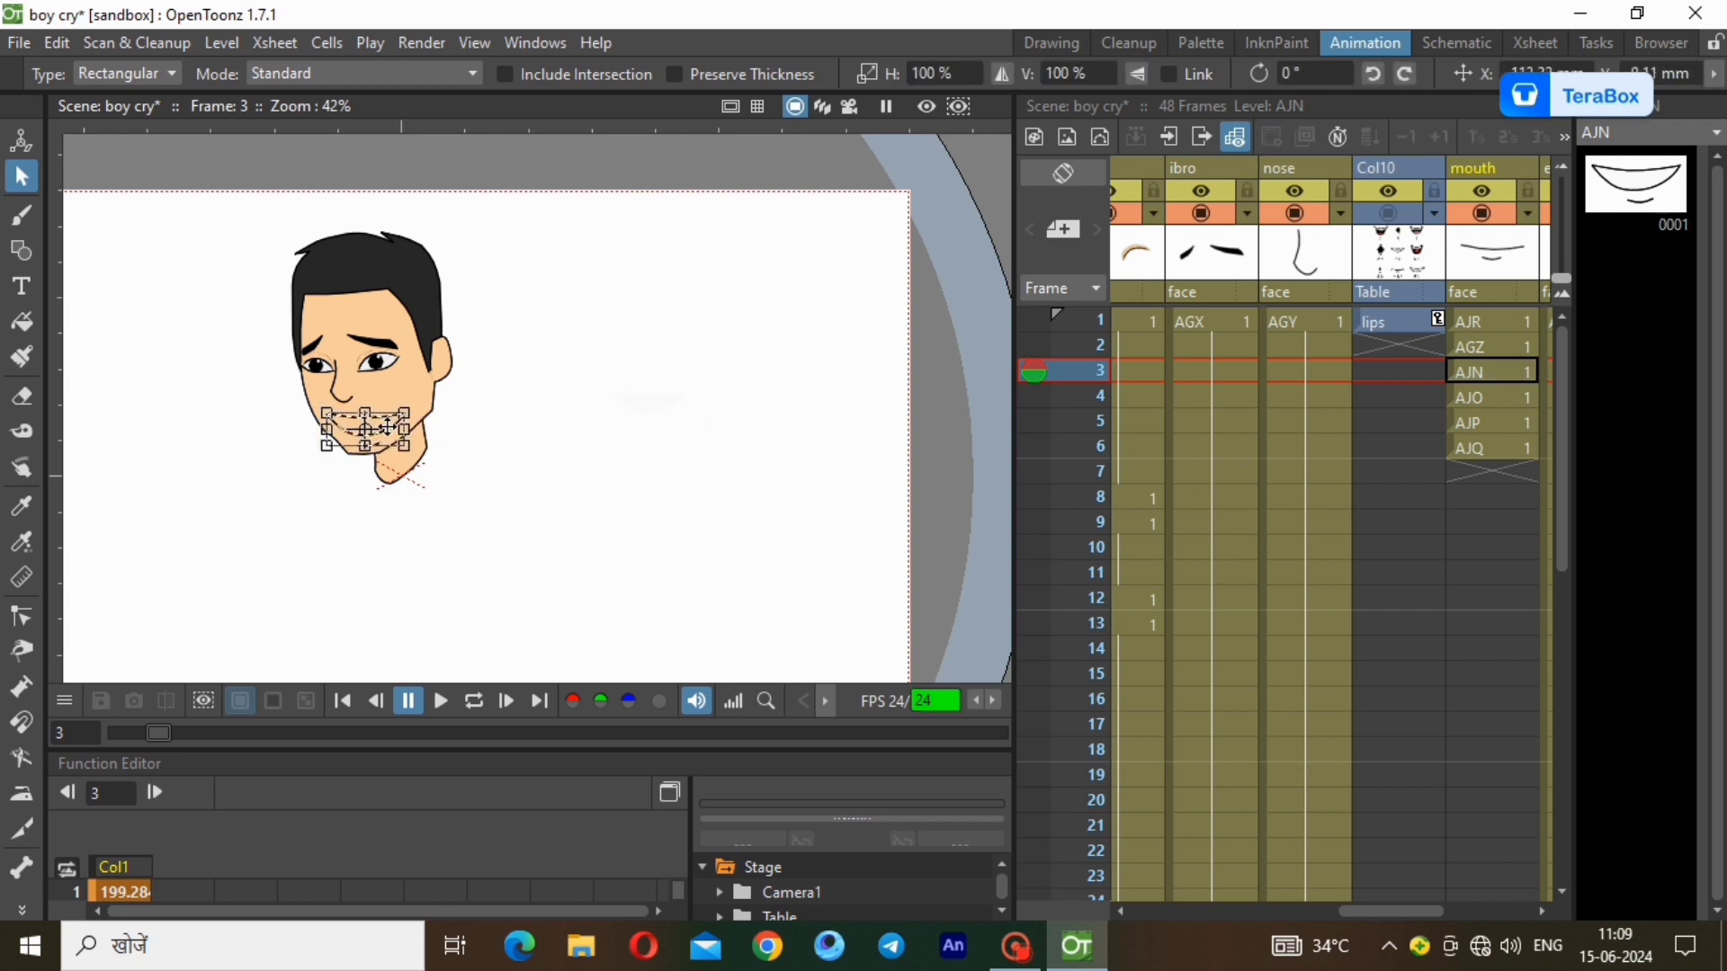
# Move the mouth drawings AJO in frame 4 and AJP in frame 5 onto the boy's face below the nose.
pyautogui.click(1484, 397)
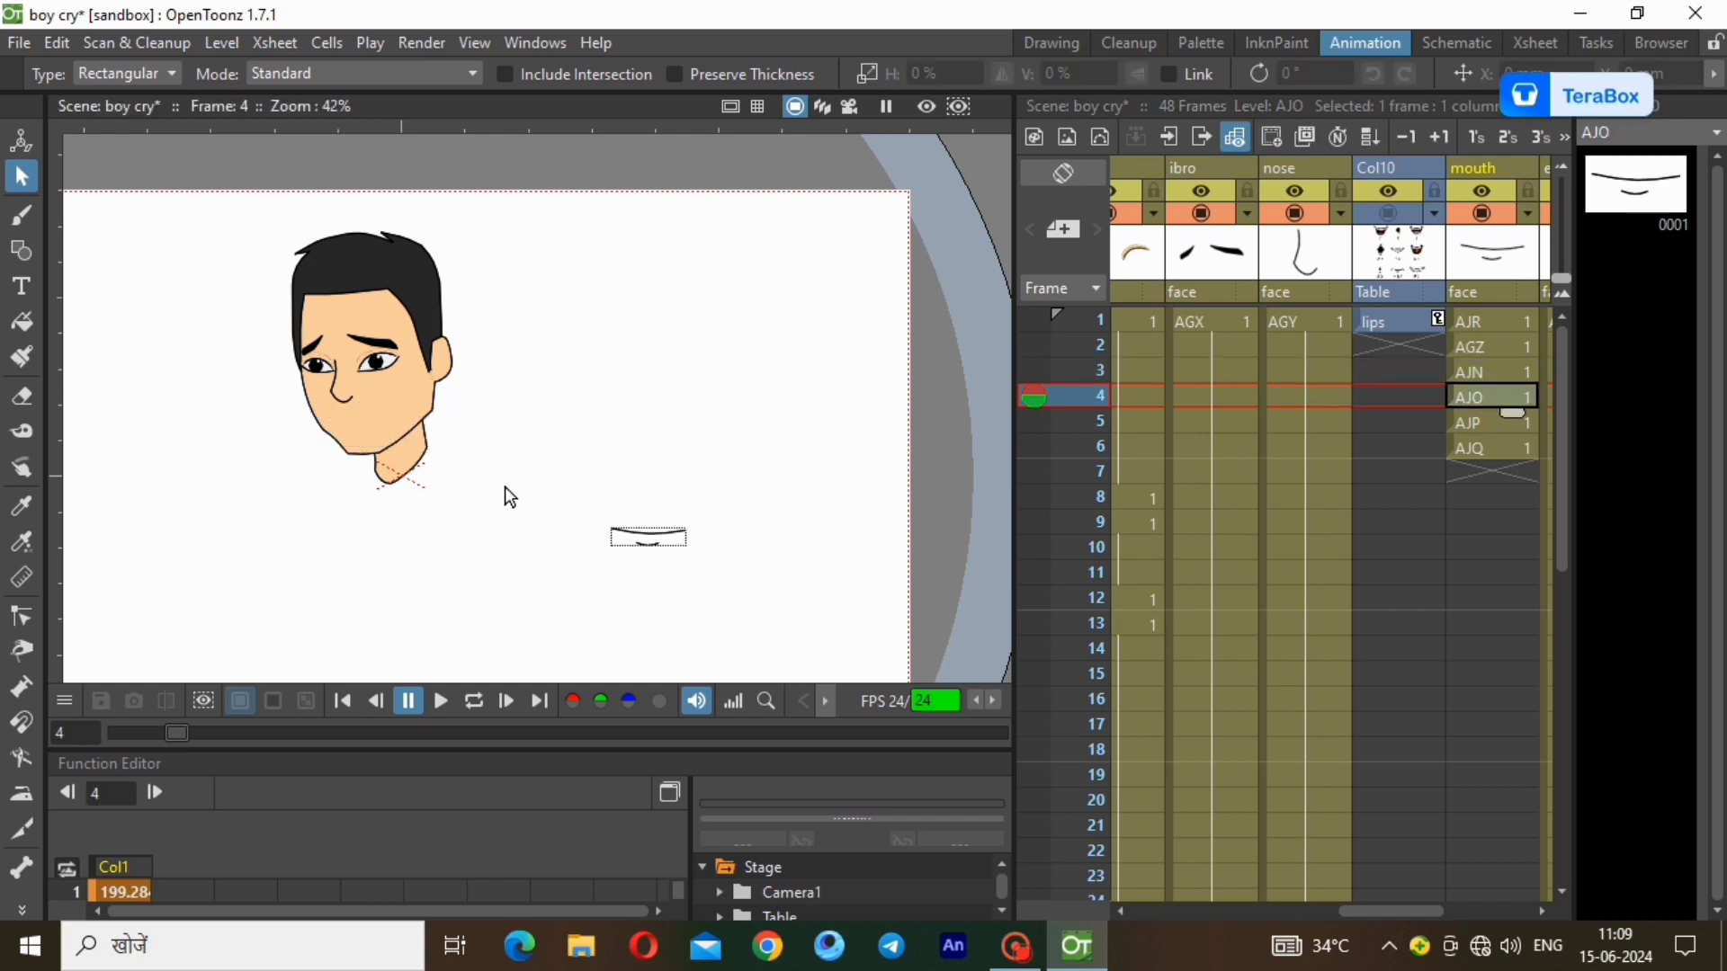
pyautogui.moveTo(576, 499); pyautogui.dragTo(715, 590)
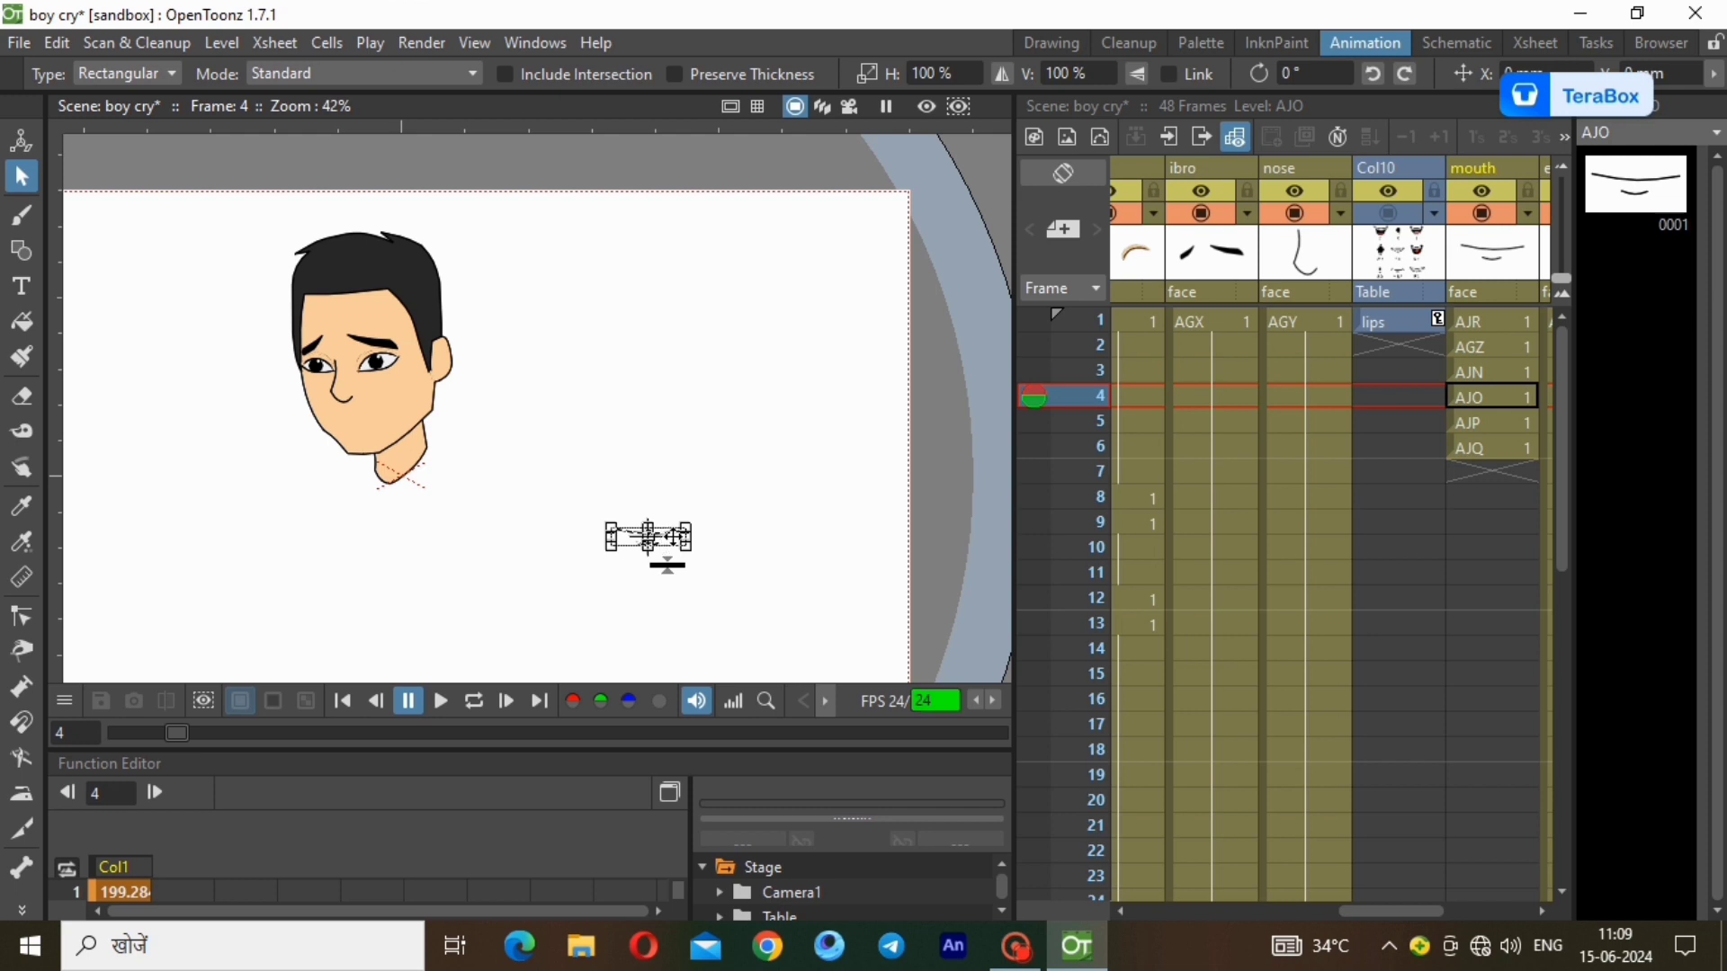
pyautogui.moveTo(672, 535); pyautogui.dragTo(389, 423)
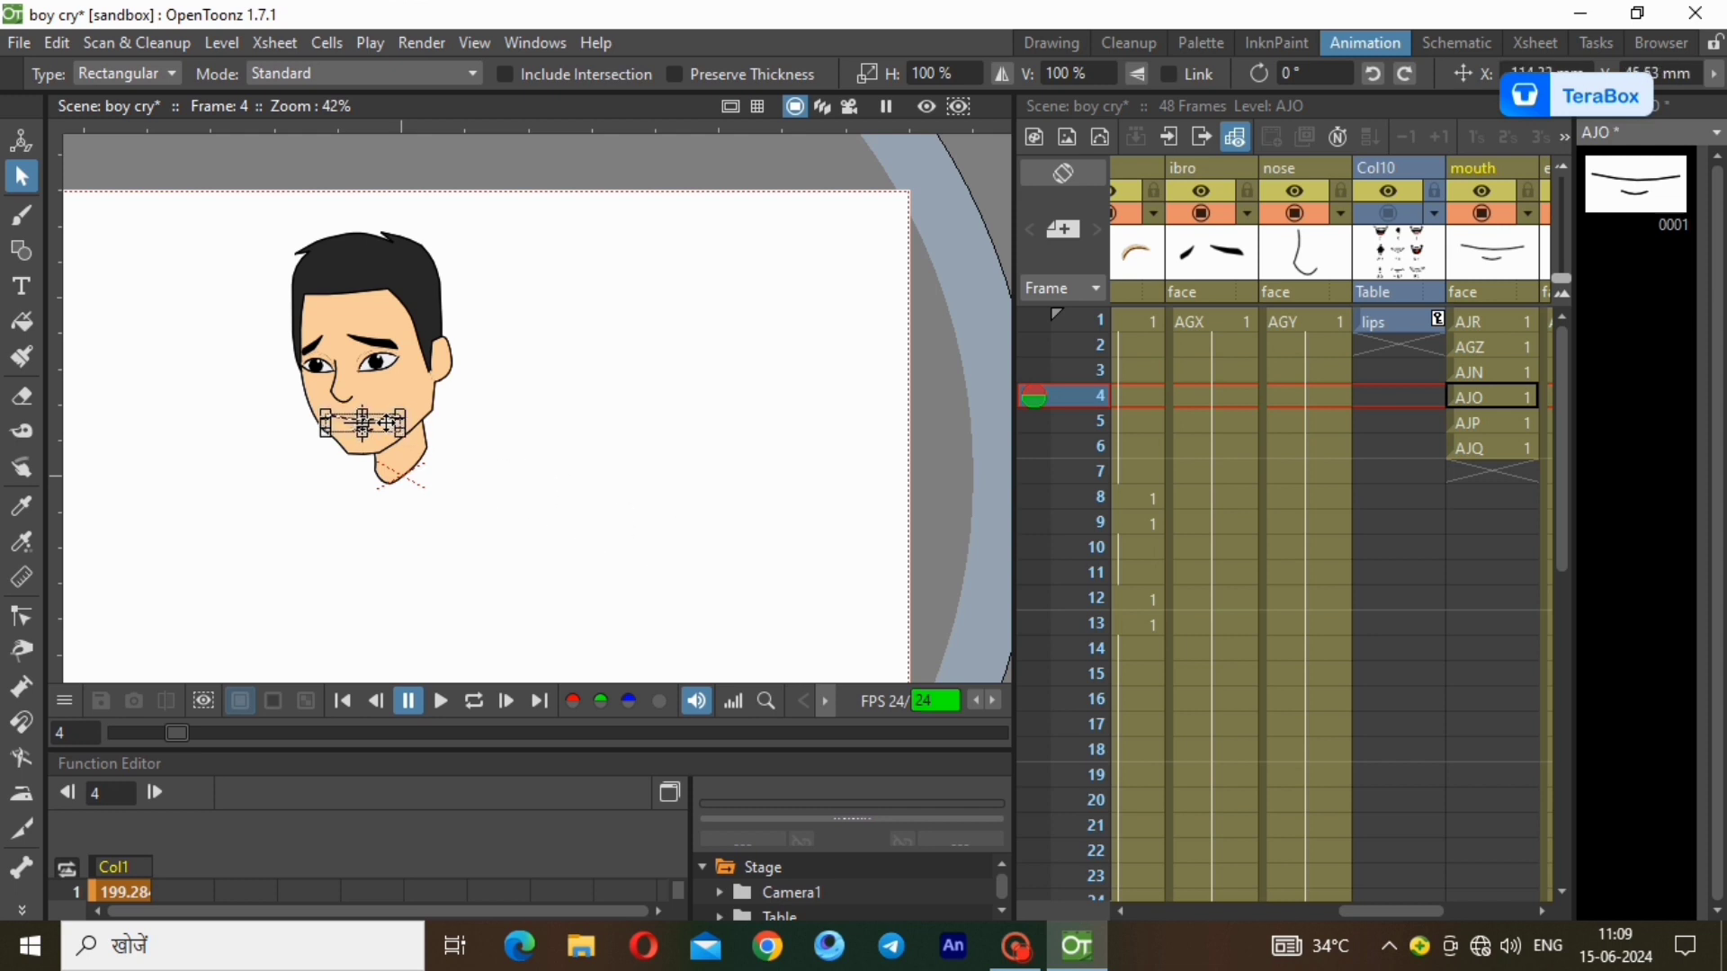
pyautogui.click(1479, 422)
pyautogui.click(540, 405)
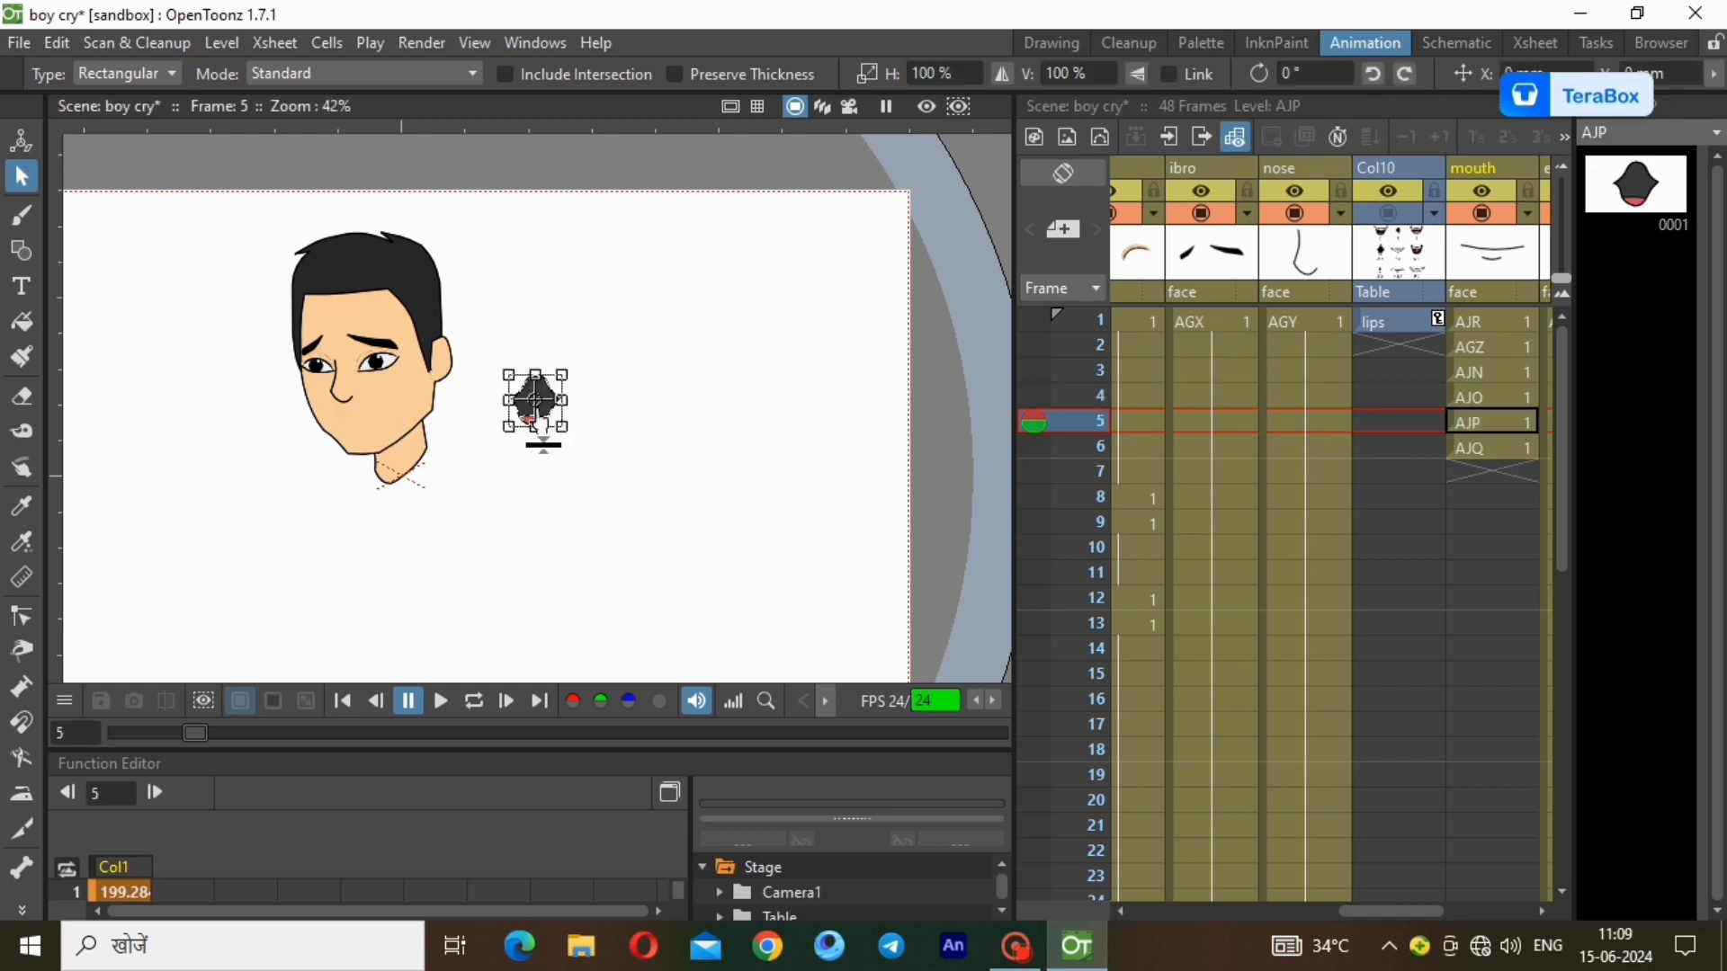
pyautogui.moveTo(540, 405); pyautogui.dragTo(357, 425)
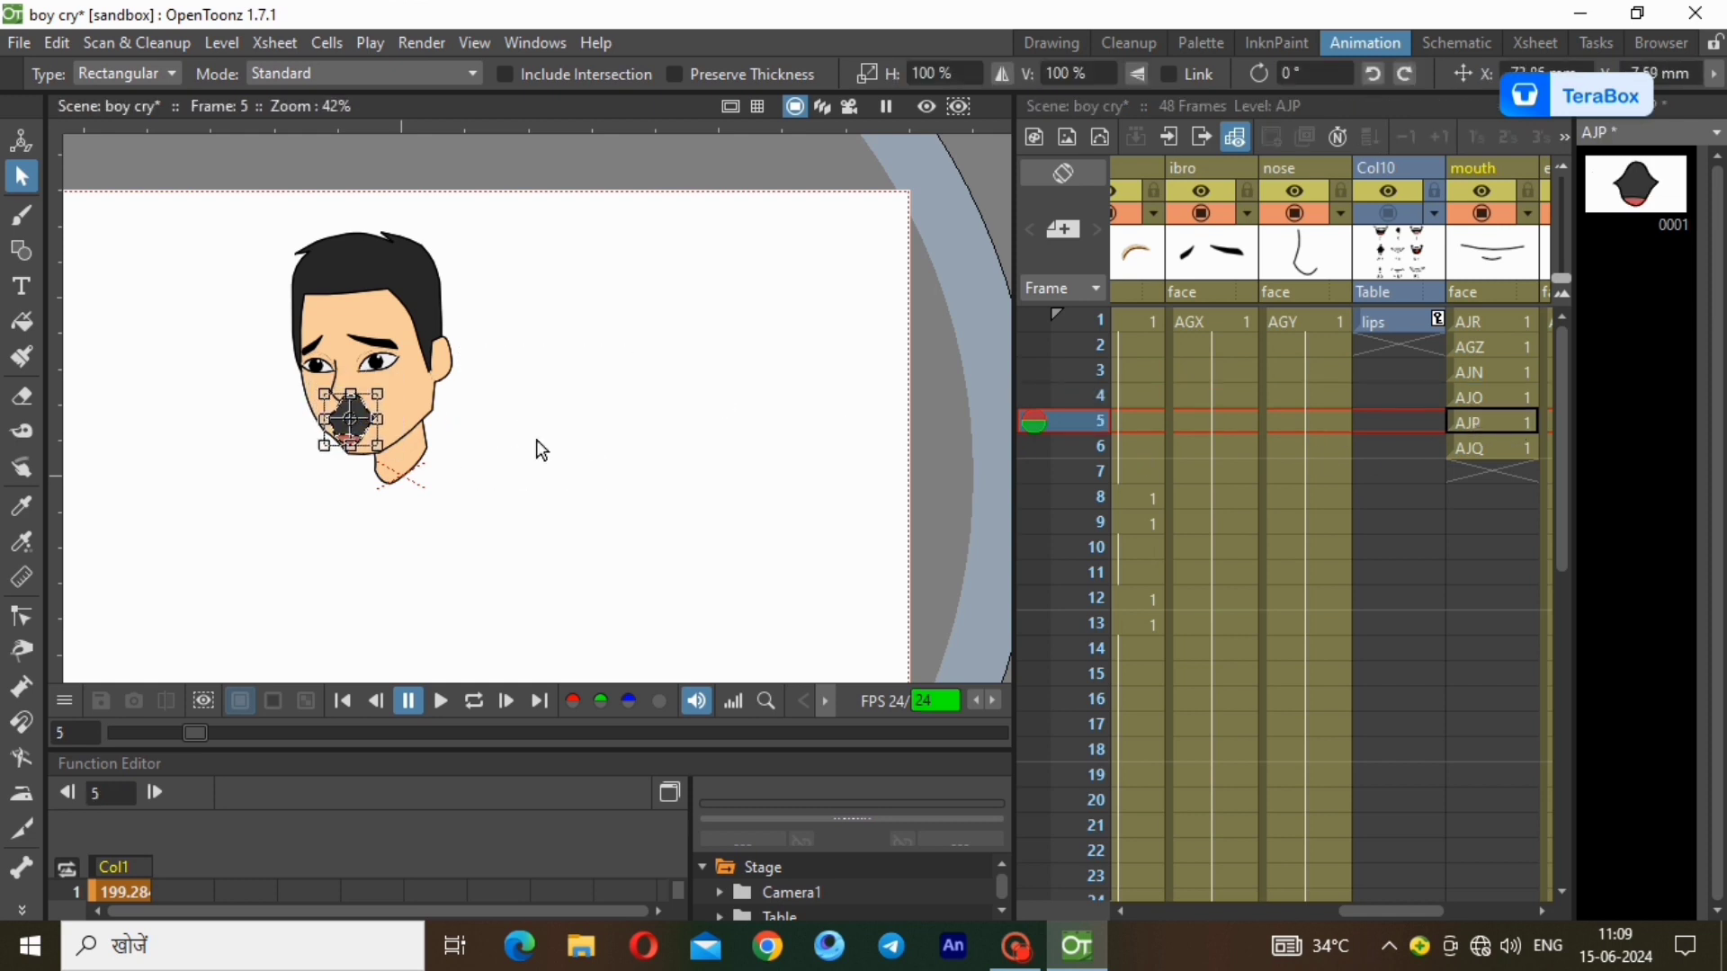
# Move the mouth drawing AJQ in frame 6 onto the boy's face below the nose.
pyautogui.click(1482, 448)
pyautogui.click(795, 550)
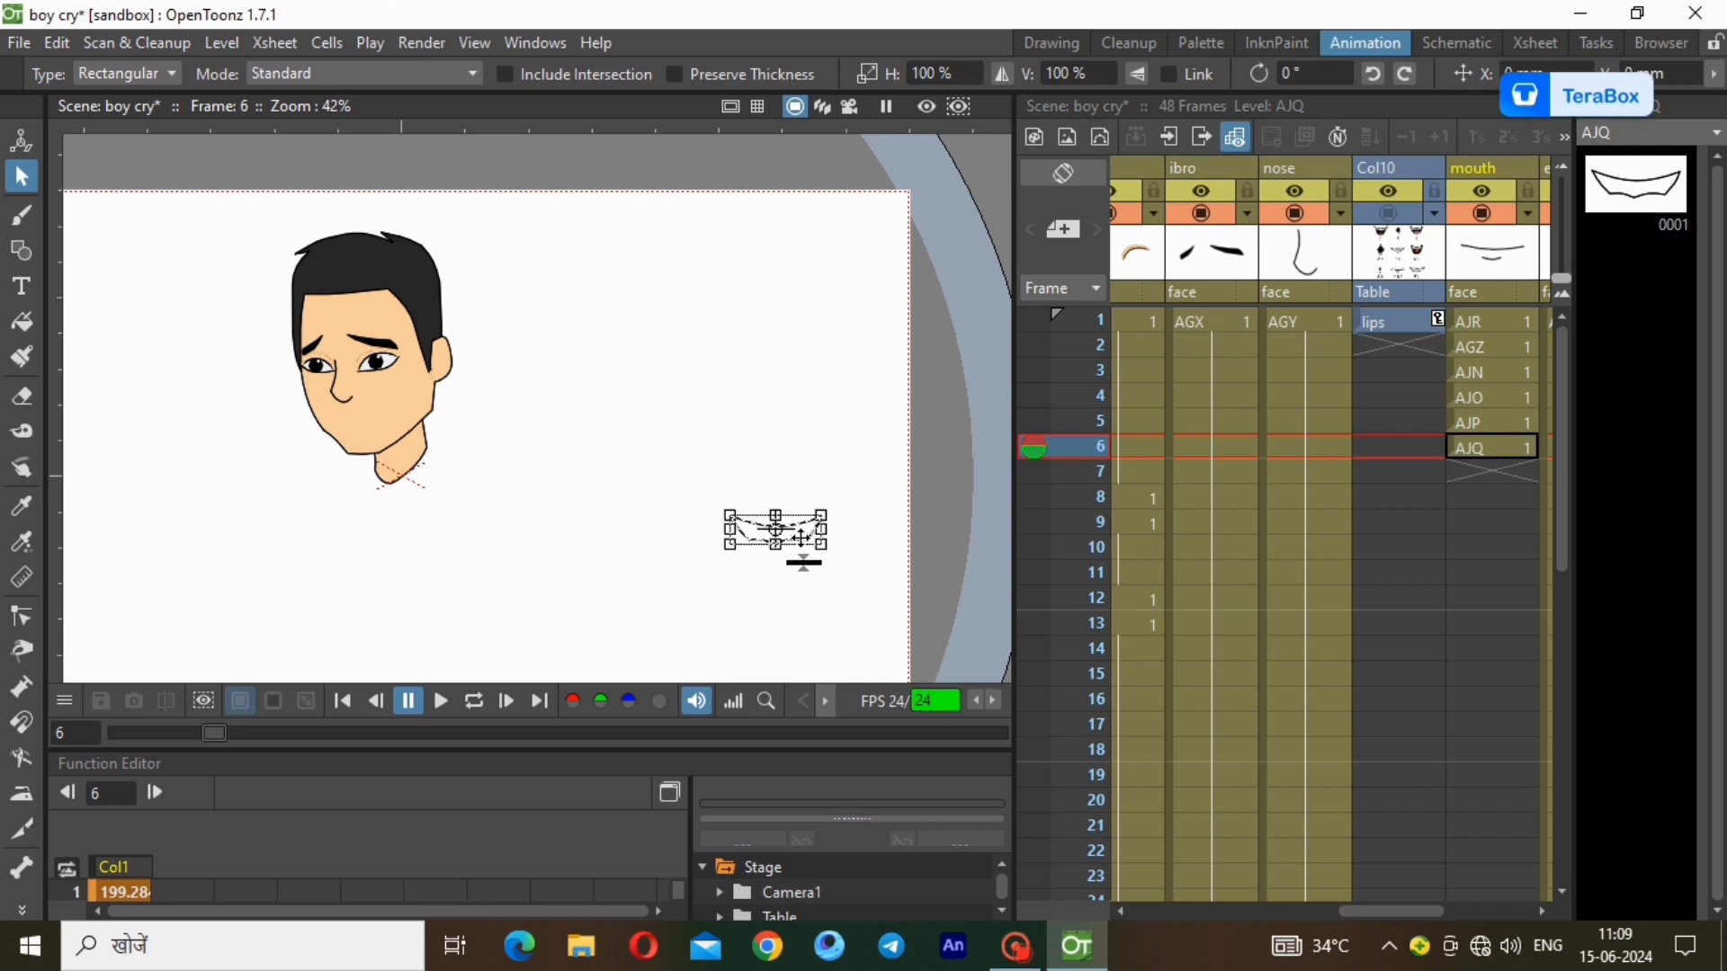
pyautogui.moveTo(793, 555)
pyautogui.mouseDown()
pyautogui.moveTo(417, 486)
pyautogui.moveTo(387, 431)
pyautogui.mouseUp()
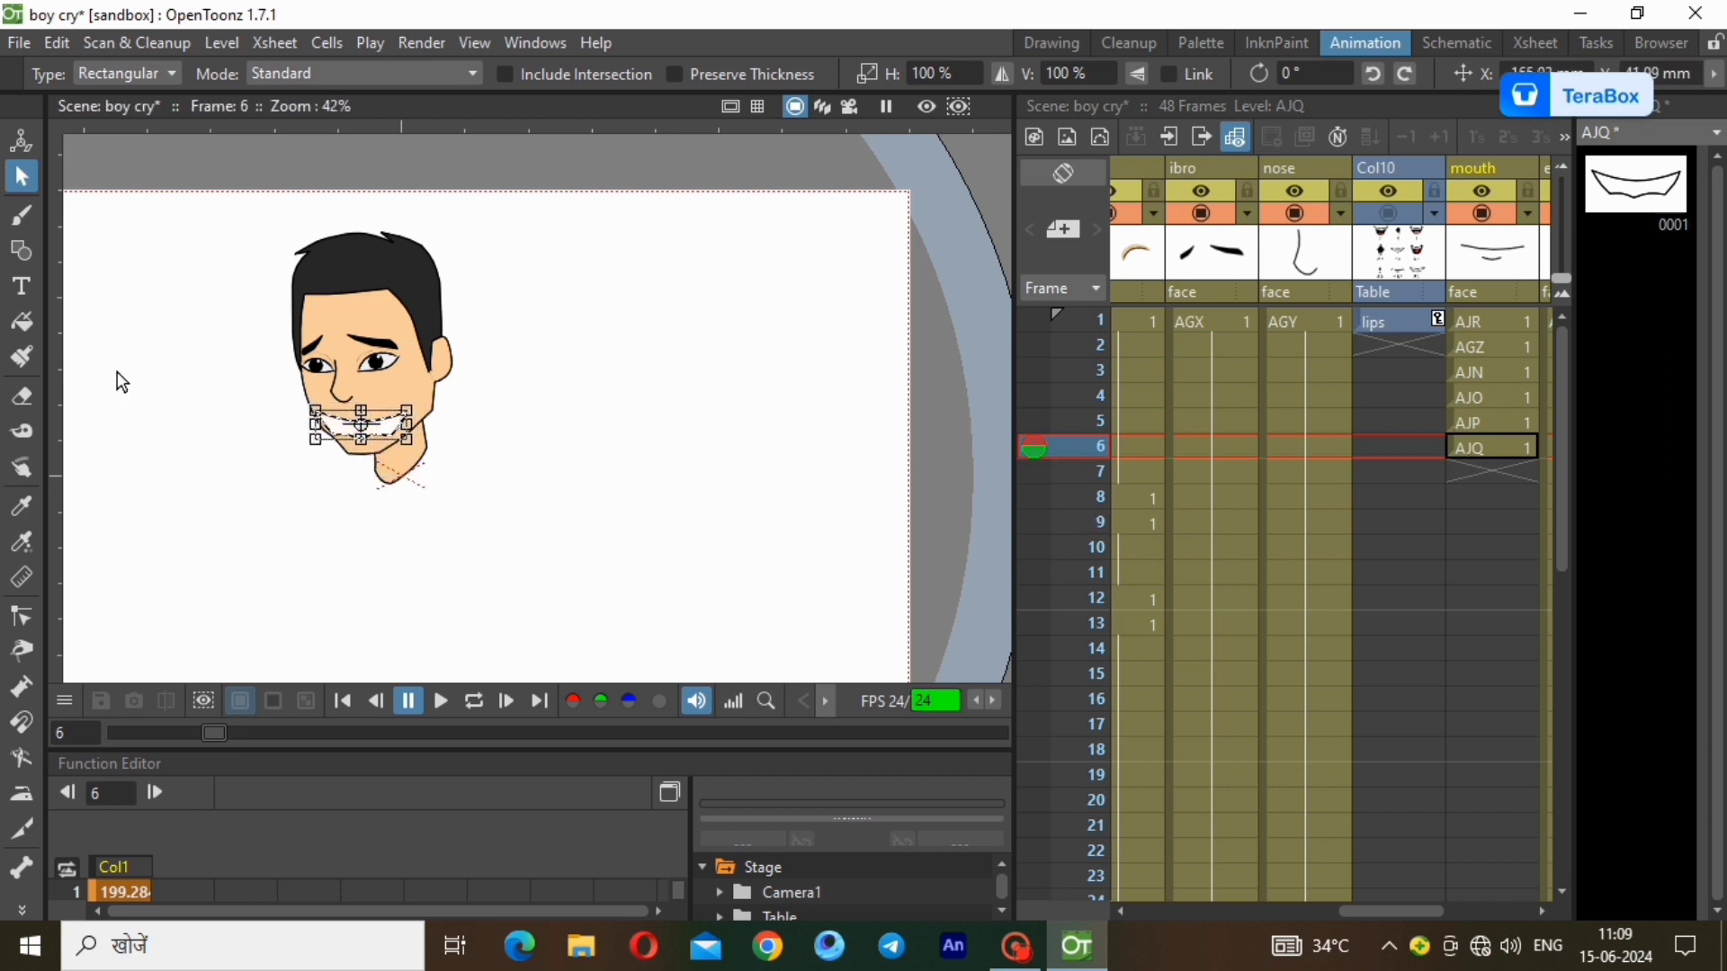
# Scale down the mouth drawing AJQ in frame 6, and shrink AJP in frame 5 to about 63% by 55%, rotated about 14°.
pyautogui.scroll(4, 142, 354)
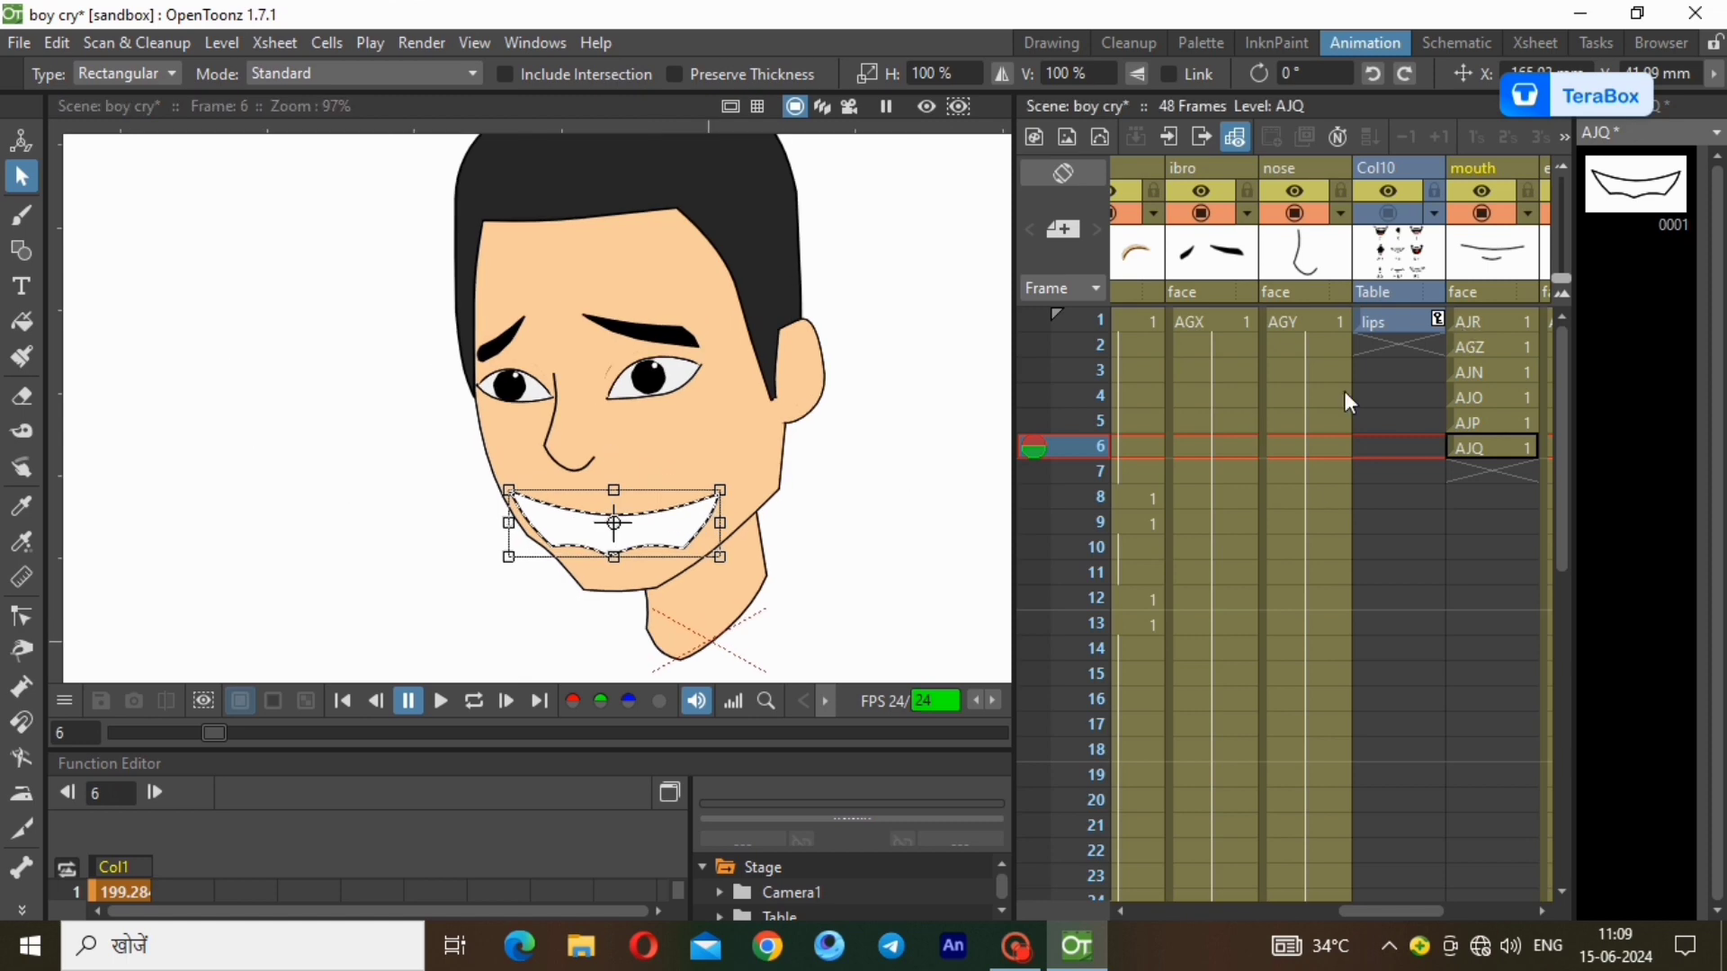
pyautogui.moveTo(718, 492); pyautogui.dragTo(640, 484)
pyautogui.click(1529, 425)
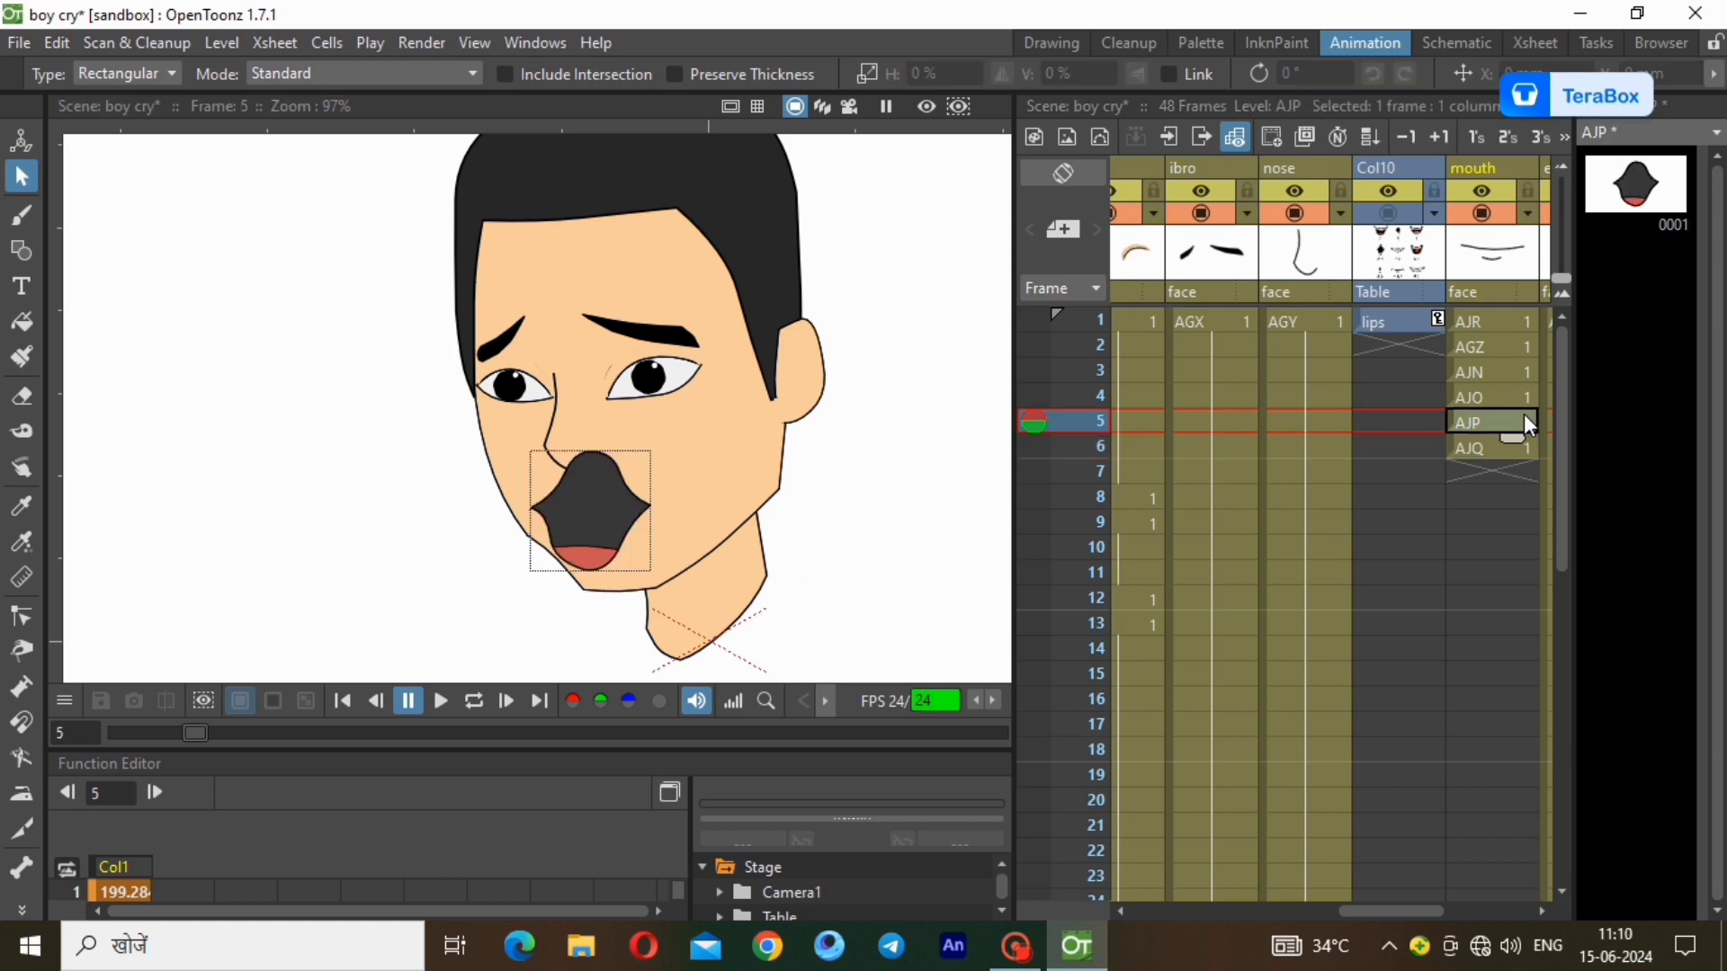
pyautogui.moveTo(442, 385); pyautogui.dragTo(673, 599)
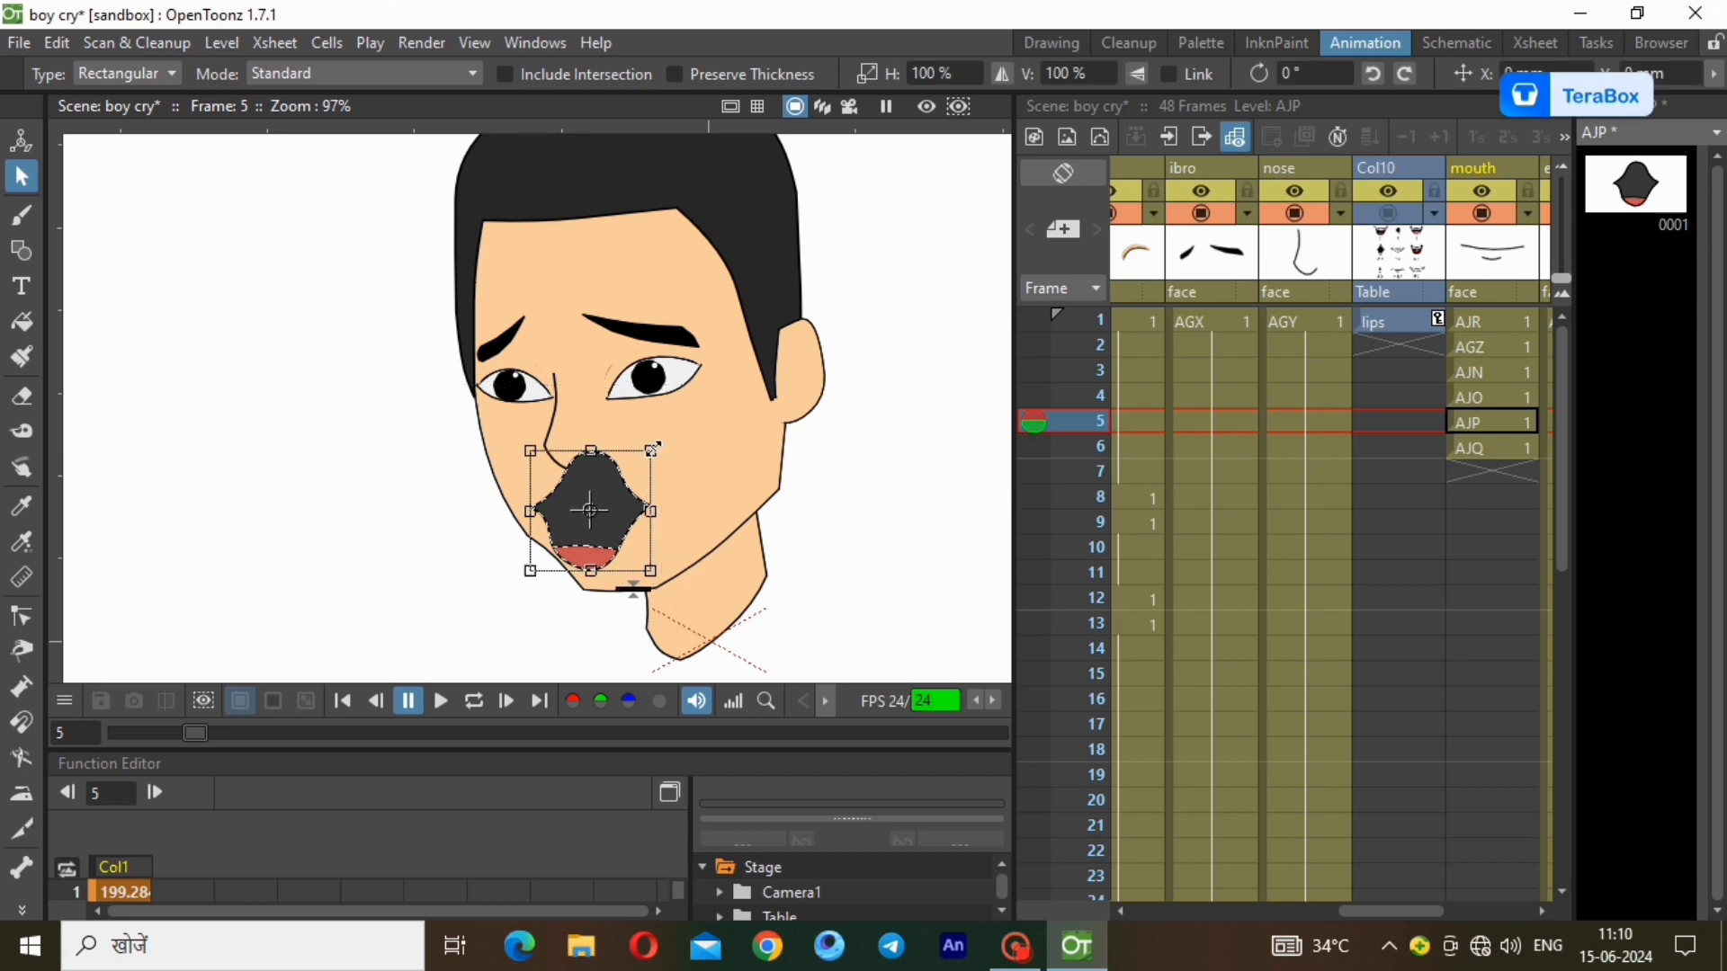
pyautogui.moveTo(654, 448); pyautogui.dragTo(621, 500)
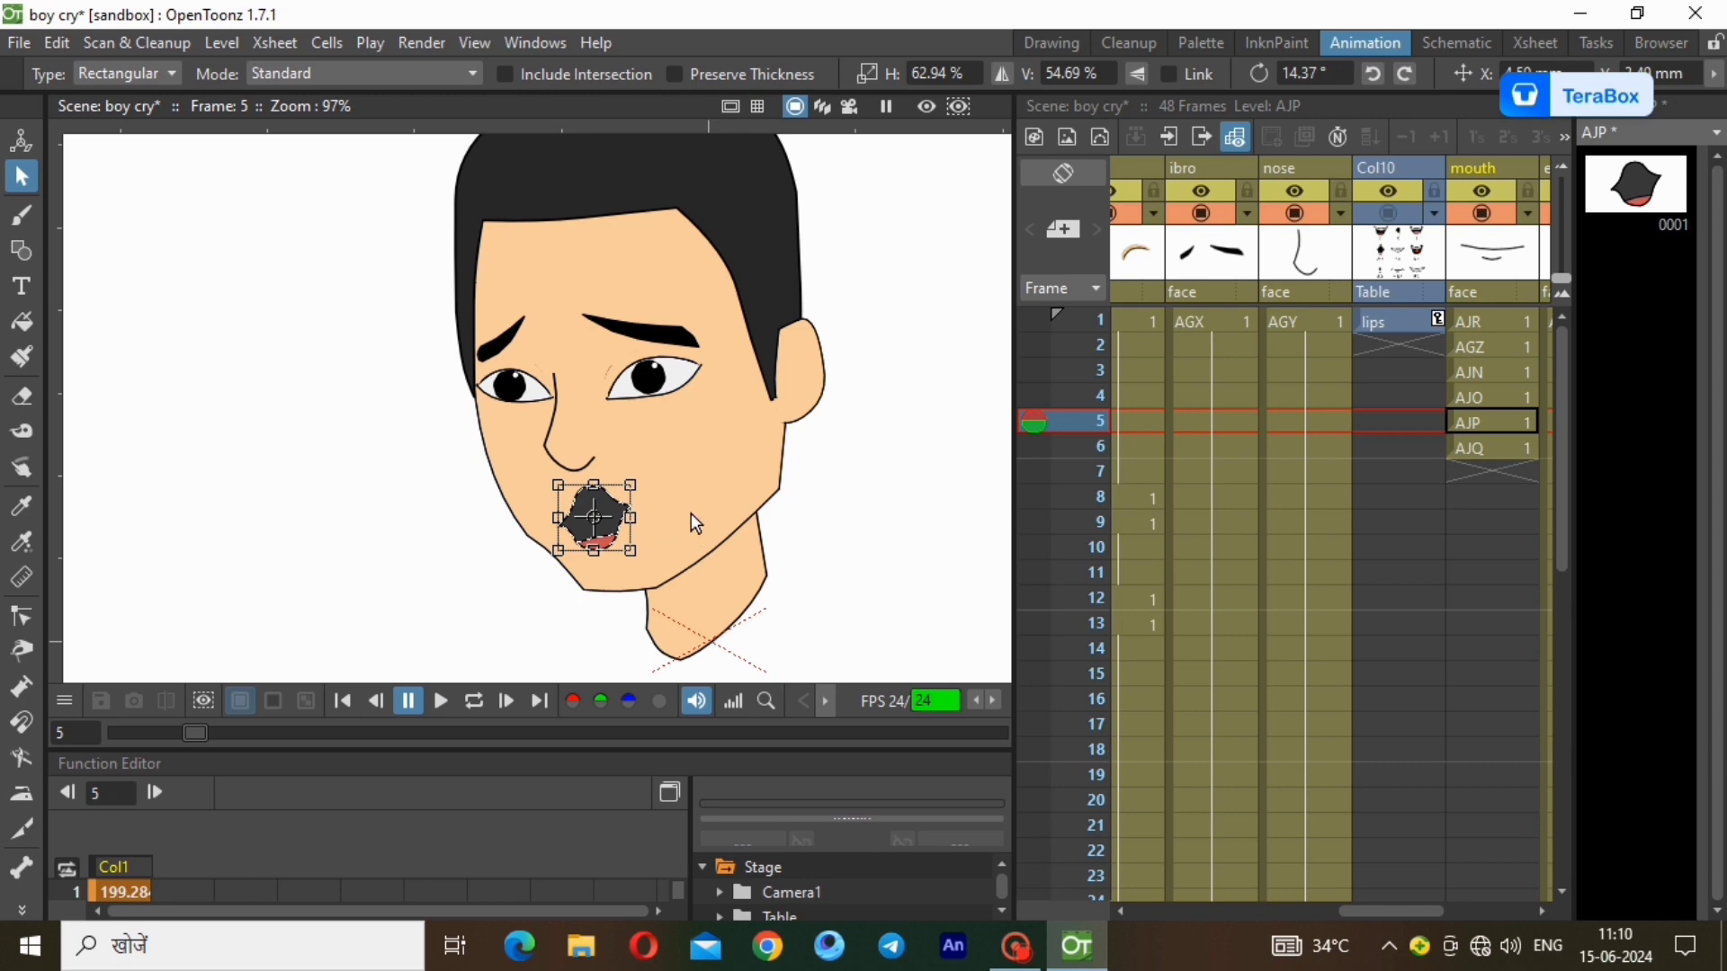
# Scale the mouth drawing AJO in frame 4 to about 56% by 82% and rotate it about 12° to fit the face.
pyautogui.click(1493, 397)
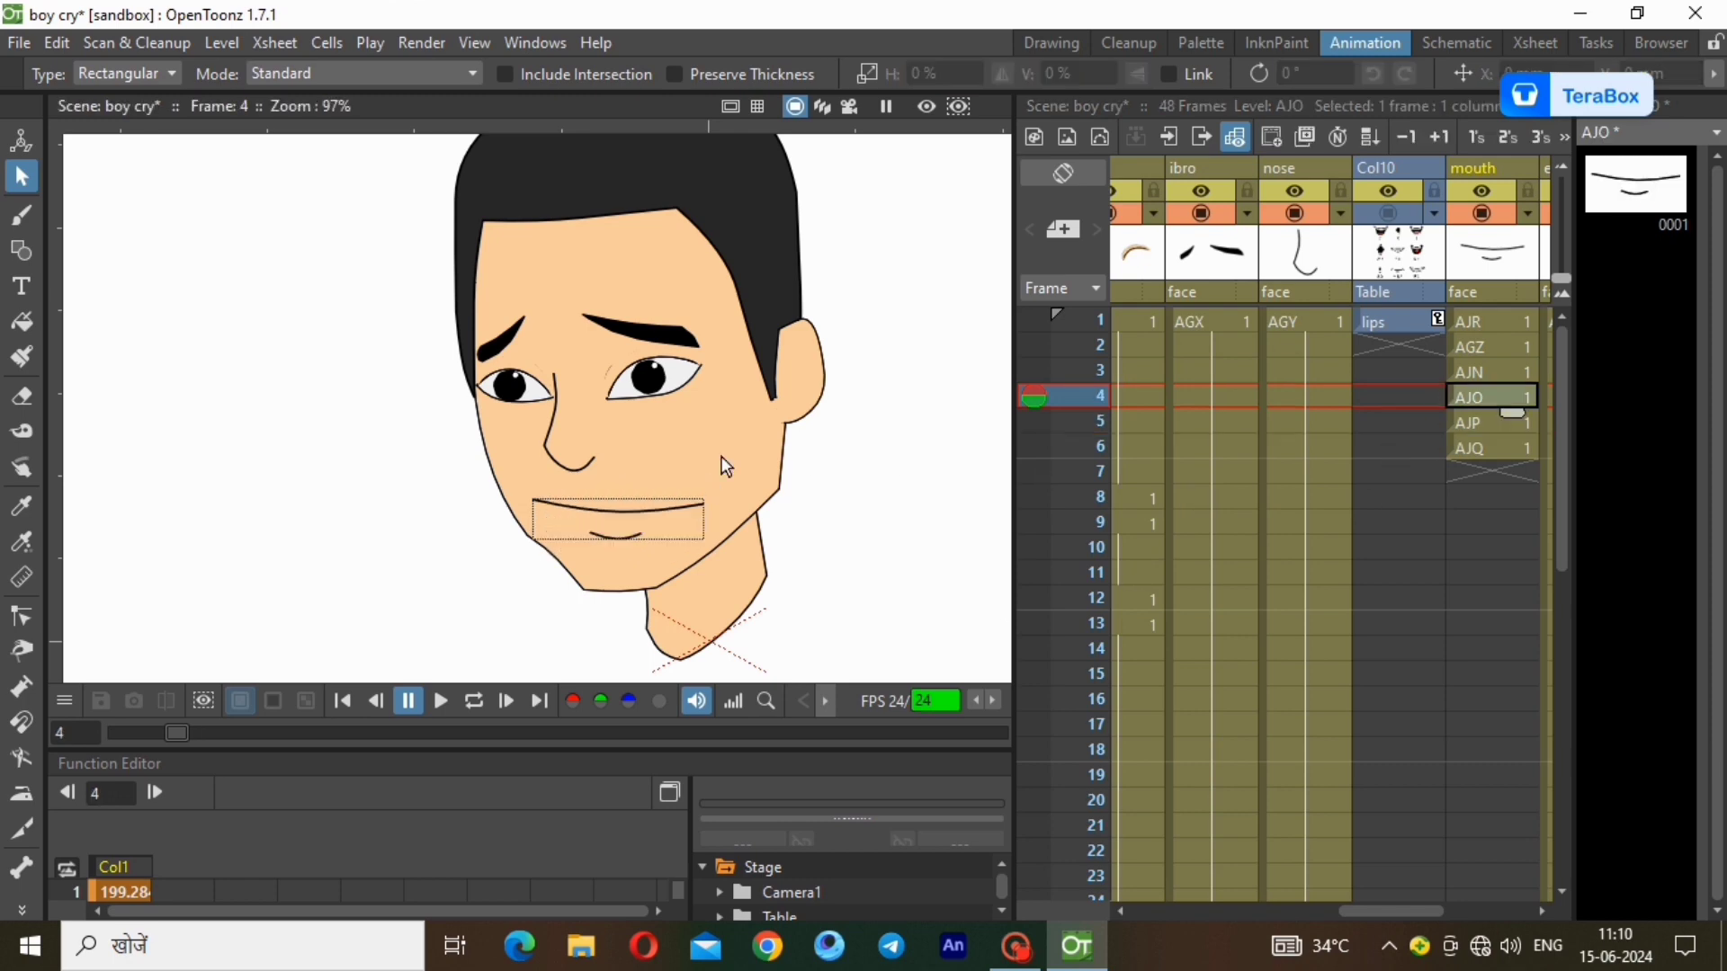
pyautogui.moveTo(488, 477)
pyautogui.mouseDown()
pyautogui.moveTo(720, 547)
pyautogui.moveTo(617, 504)
pyautogui.moveTo(639, 486)
pyautogui.moveTo(621, 499)
pyautogui.mouseUp()
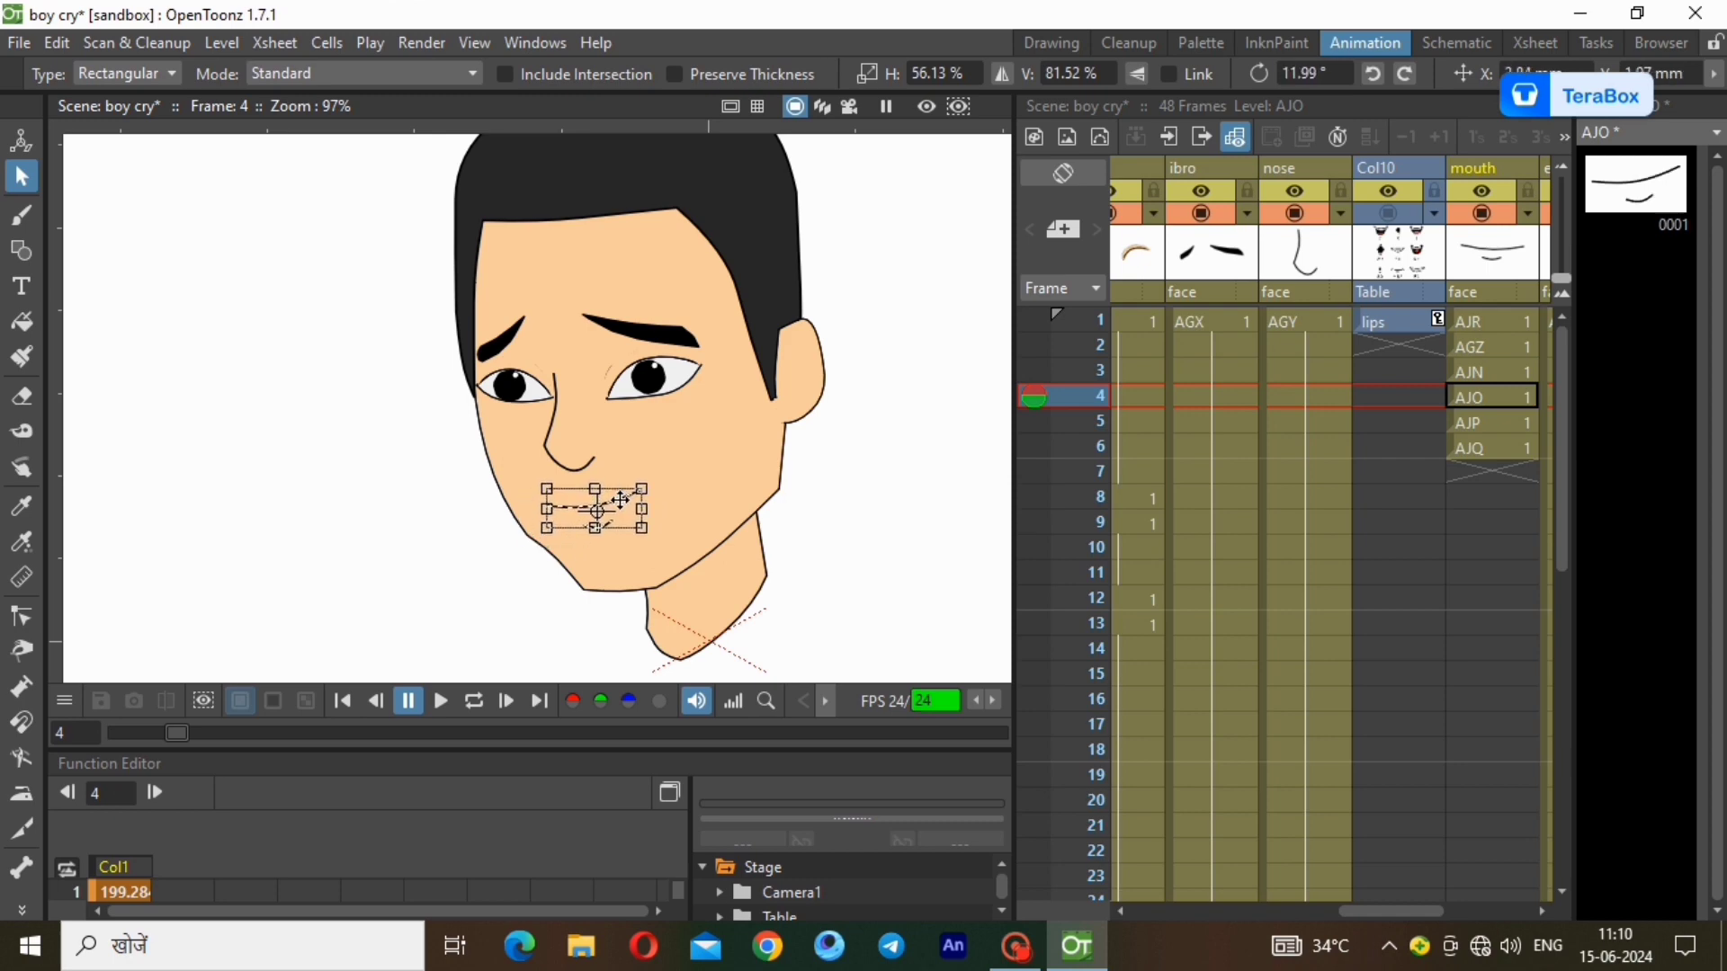
pyautogui.click(719, 573)
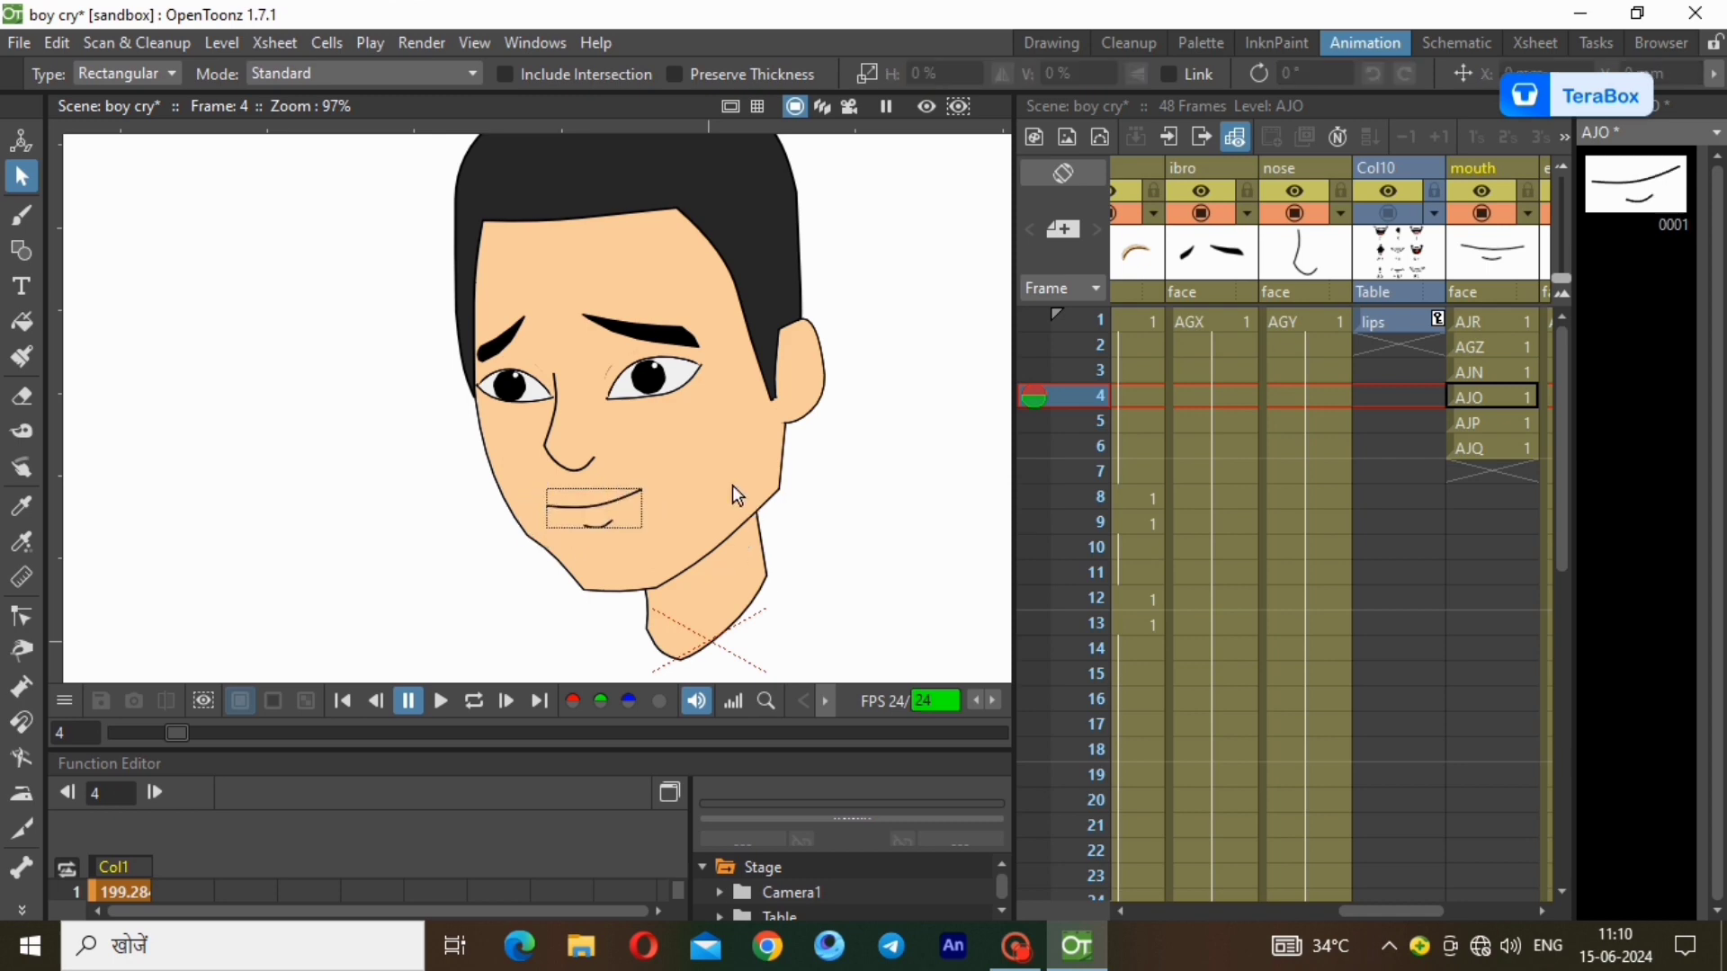
# Shrink the smiling mouth drawing AJN in frame 3 and tilt it to follow the angle of the face.
pyautogui.click(1480, 371)
pyautogui.moveTo(486, 457); pyautogui.dragTo(720, 571)
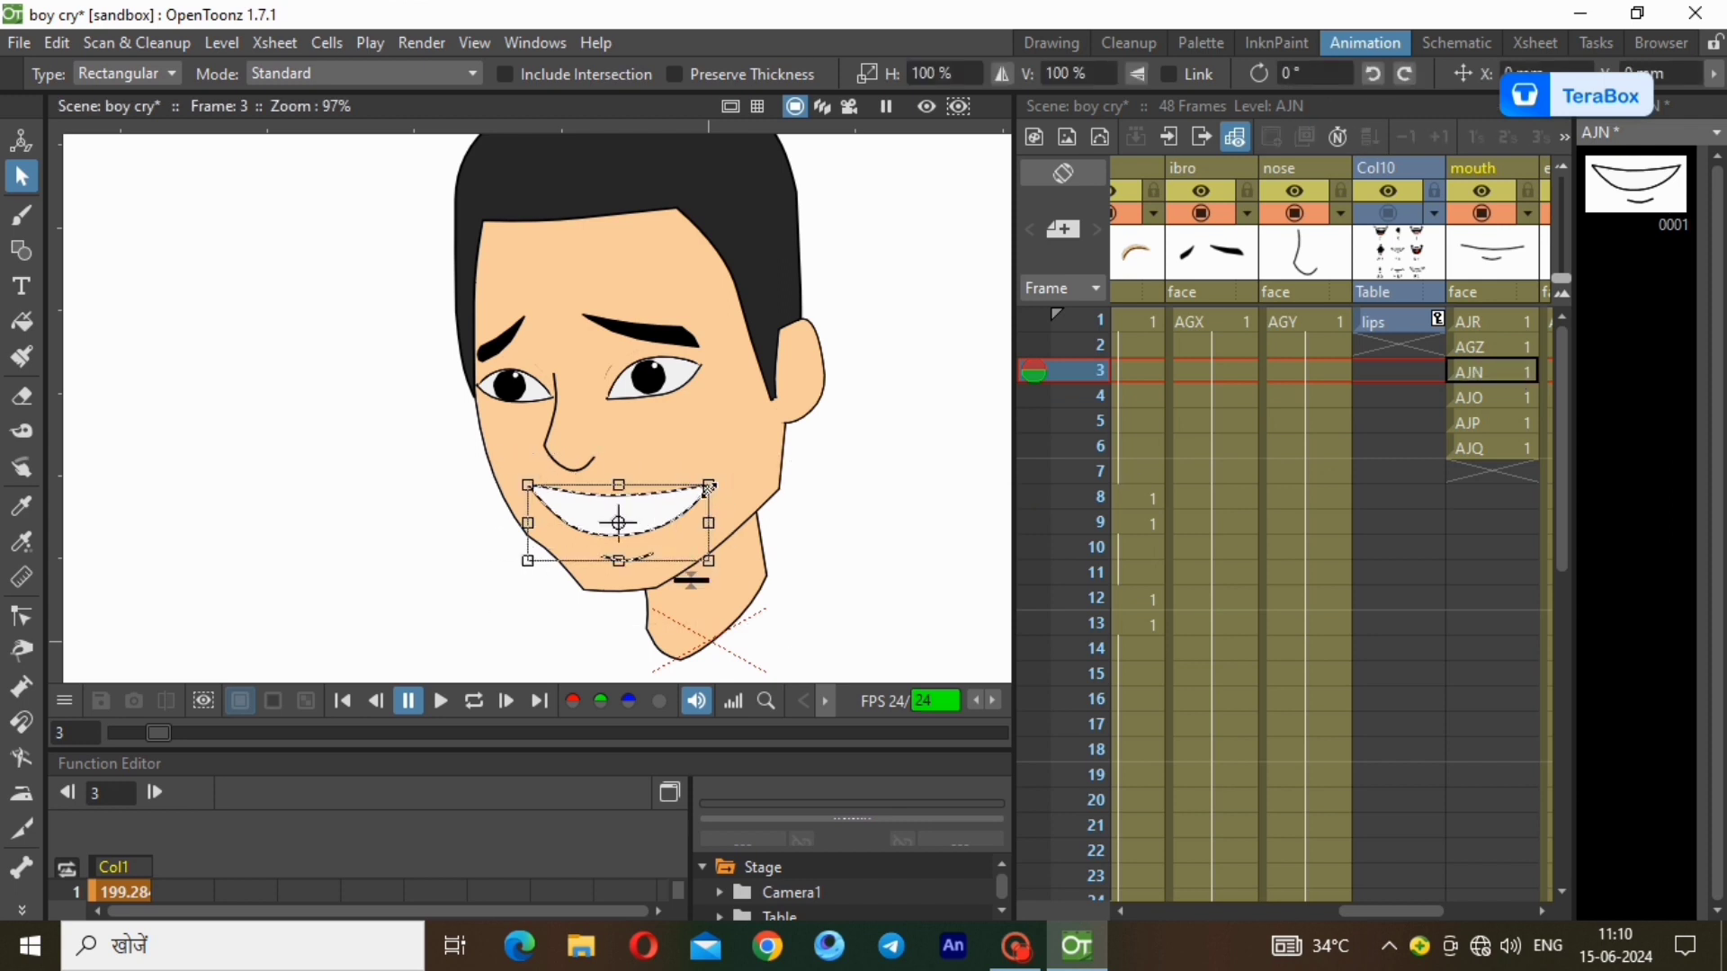
pyautogui.moveTo(710, 488)
pyautogui.mouseDown()
pyautogui.moveTo(623, 527)
pyautogui.moveTo(671, 486)
pyautogui.mouseUp()
pyautogui.click(726, 508)
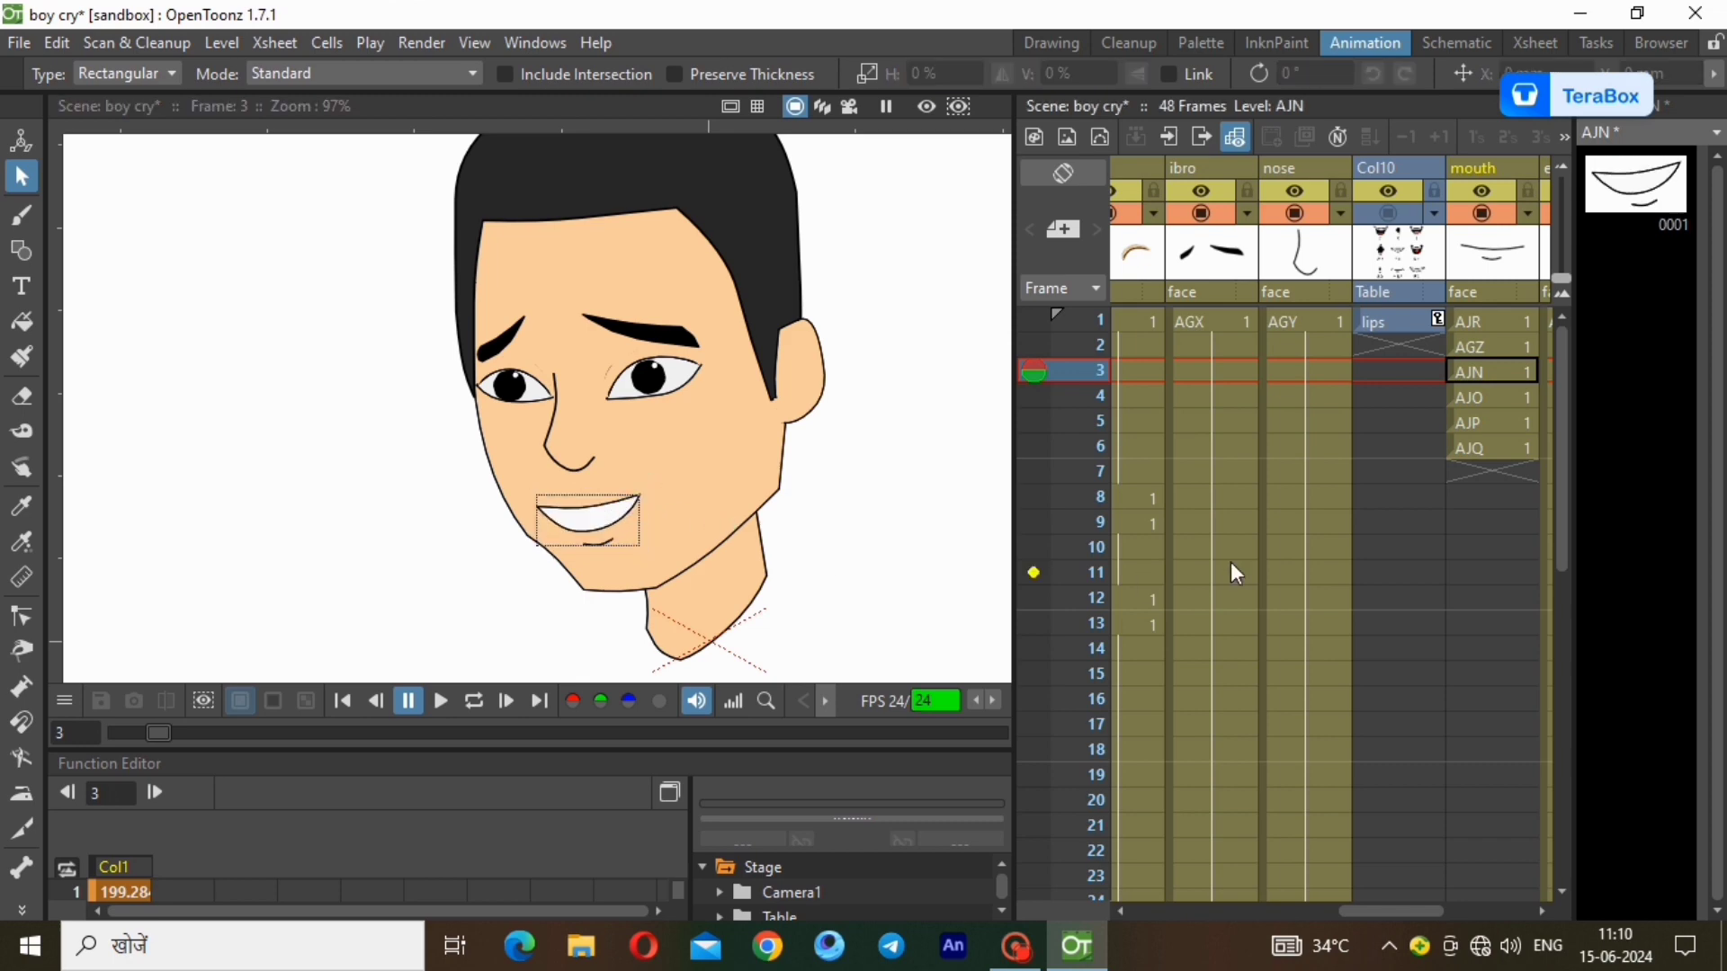
# Shrink the closed mouth drawing AJR in frame 1 and tilt it to follow the angle of the face.
pyautogui.click(1483, 348)
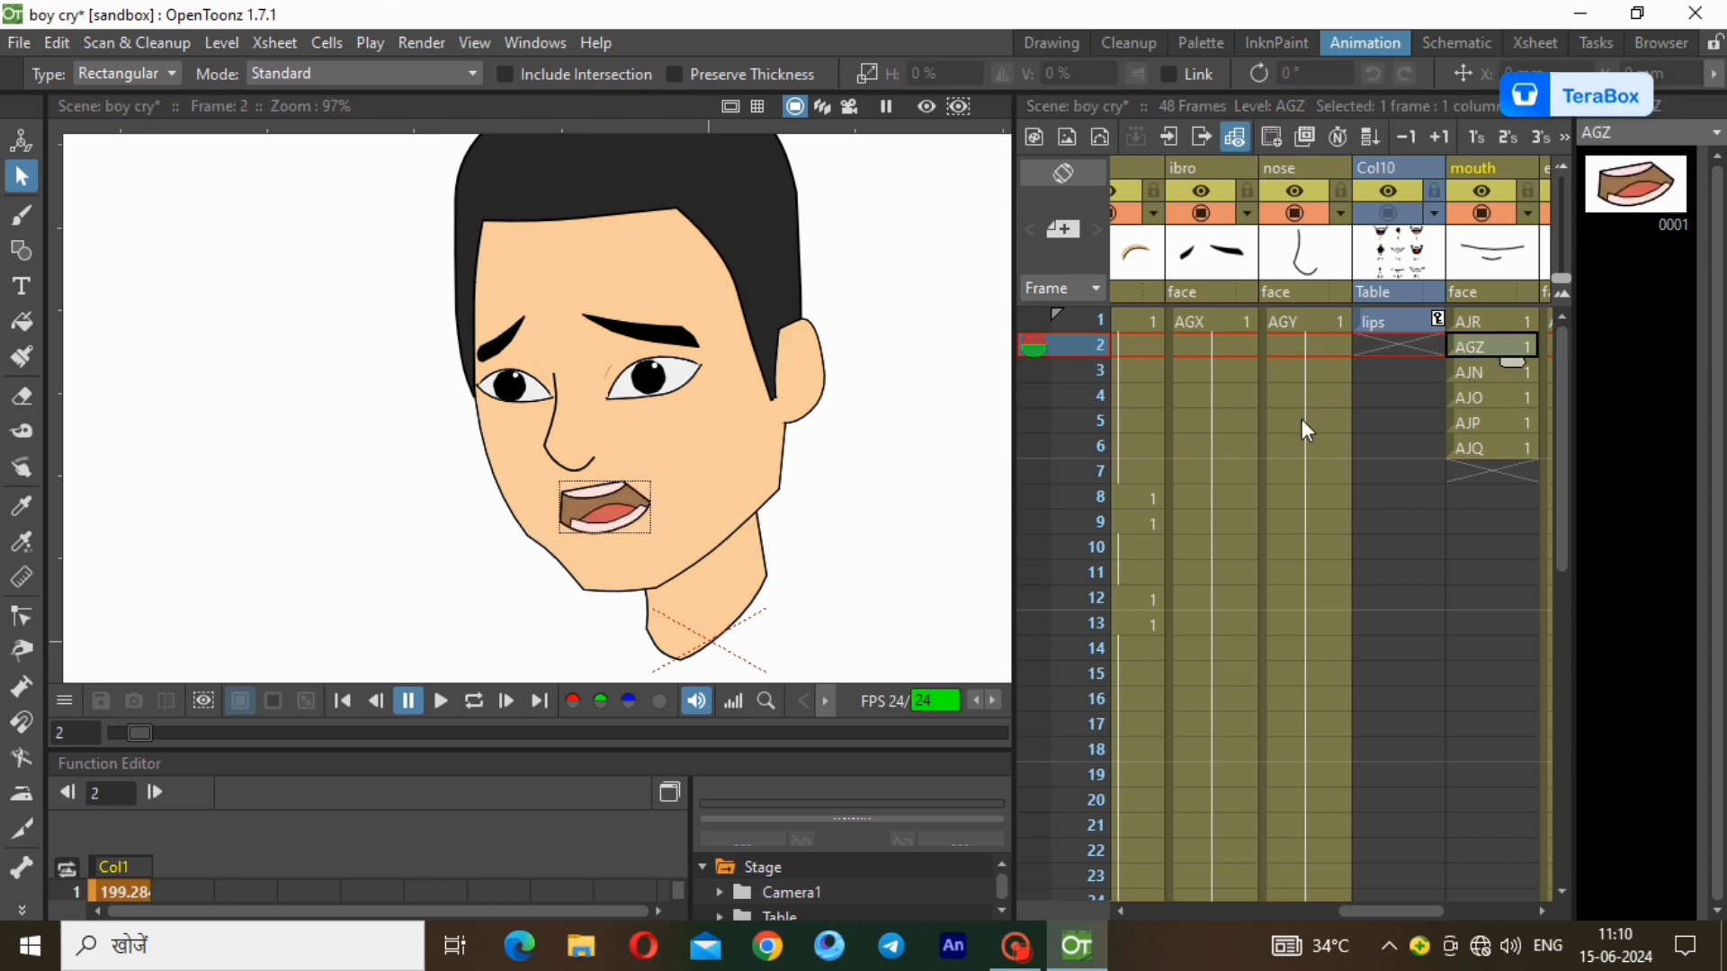
pyautogui.click(1500, 322)
pyautogui.click(697, 500)
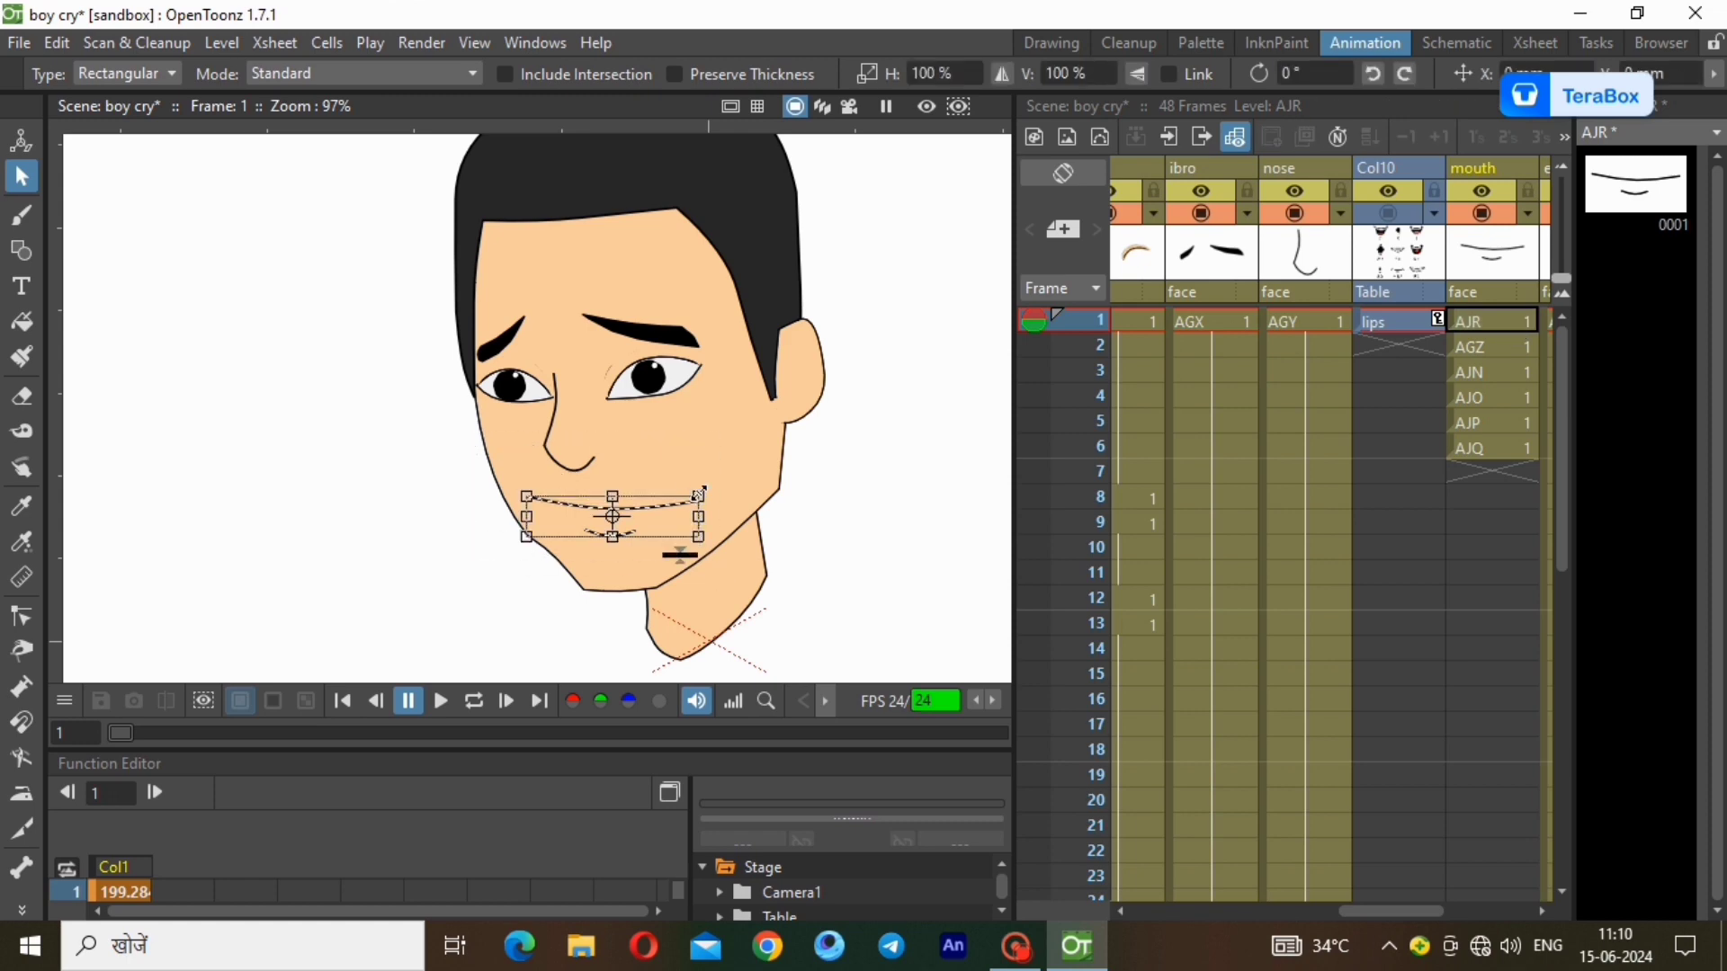
pyautogui.moveTo(699, 495); pyautogui.dragTo(652, 479)
pyautogui.click(1389, 391)
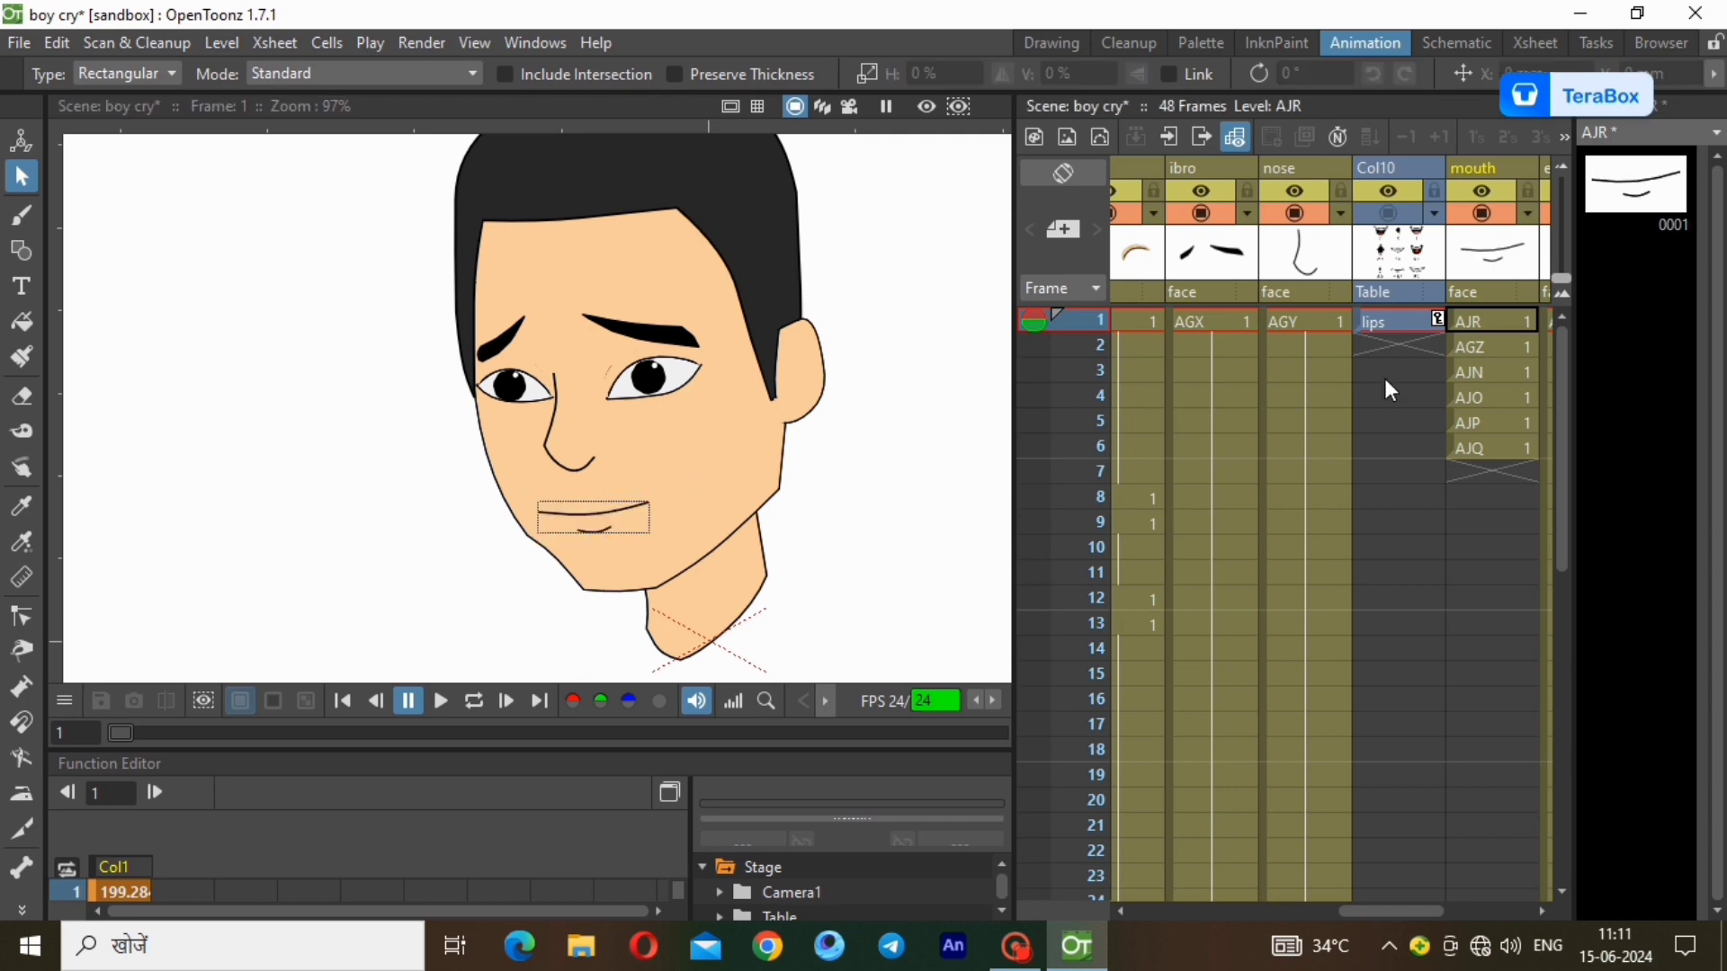
# Compare the mouths in frames 1 to 3 and nudge AJN in frame 3 slightly right and upward.
pyautogui.click(1505, 345)
pyautogui.click(1495, 320)
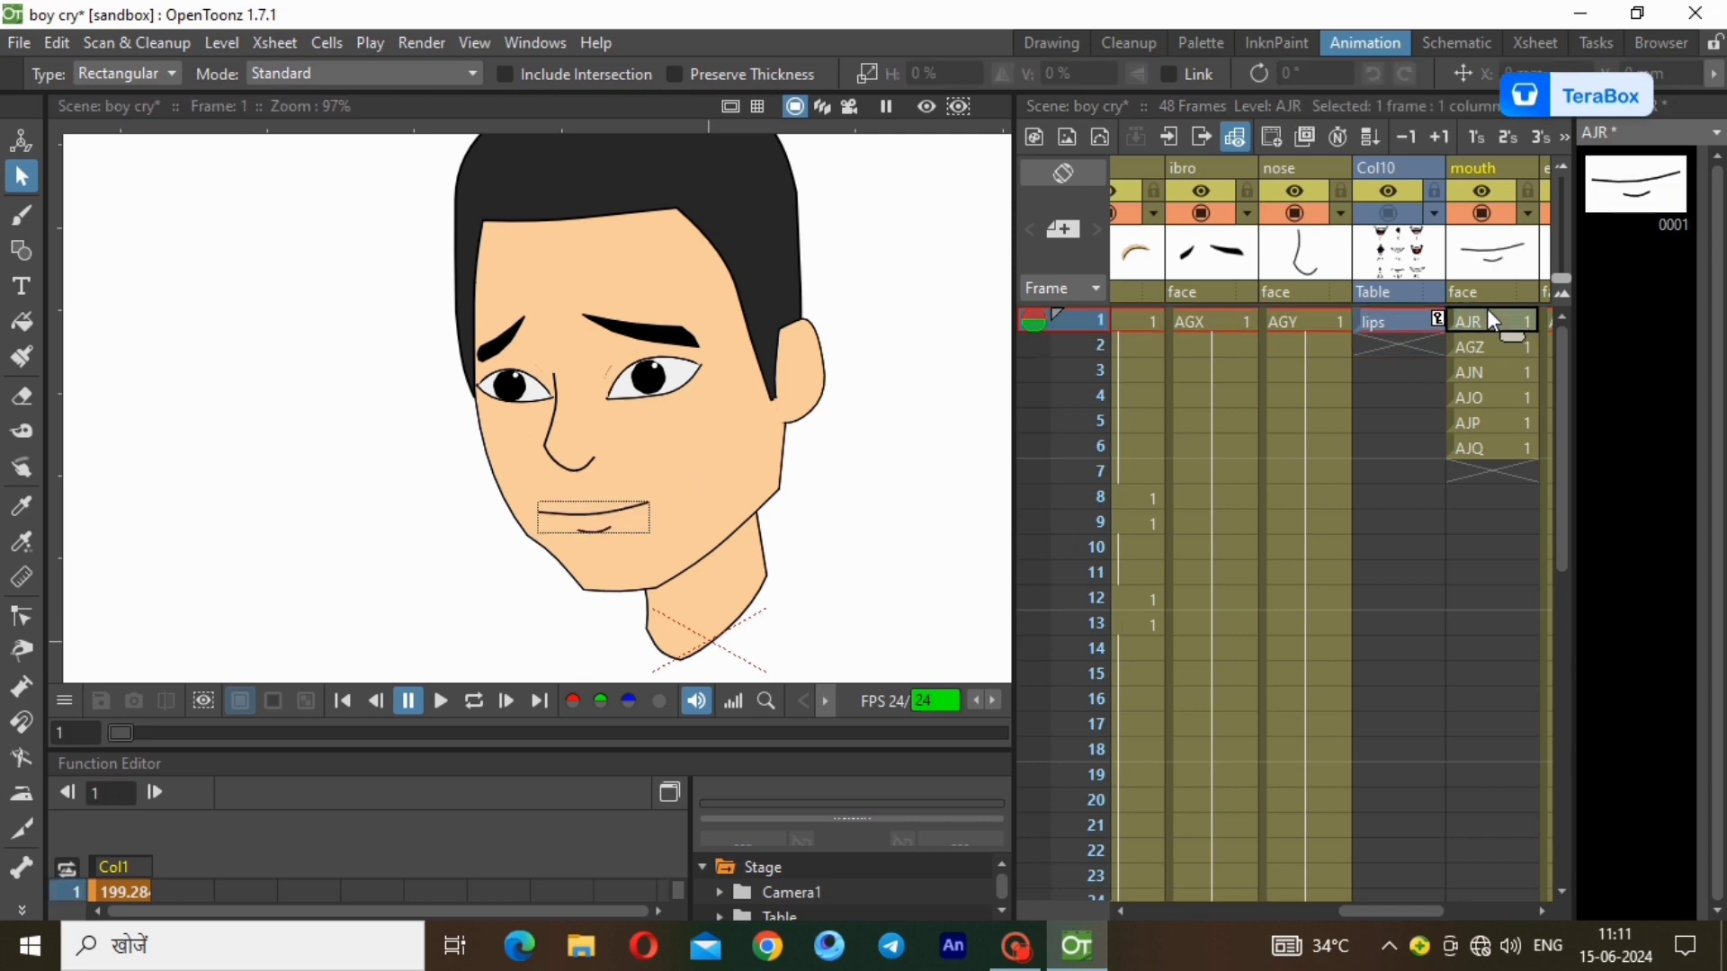
pyautogui.click(1489, 350)
pyautogui.click(1487, 370)
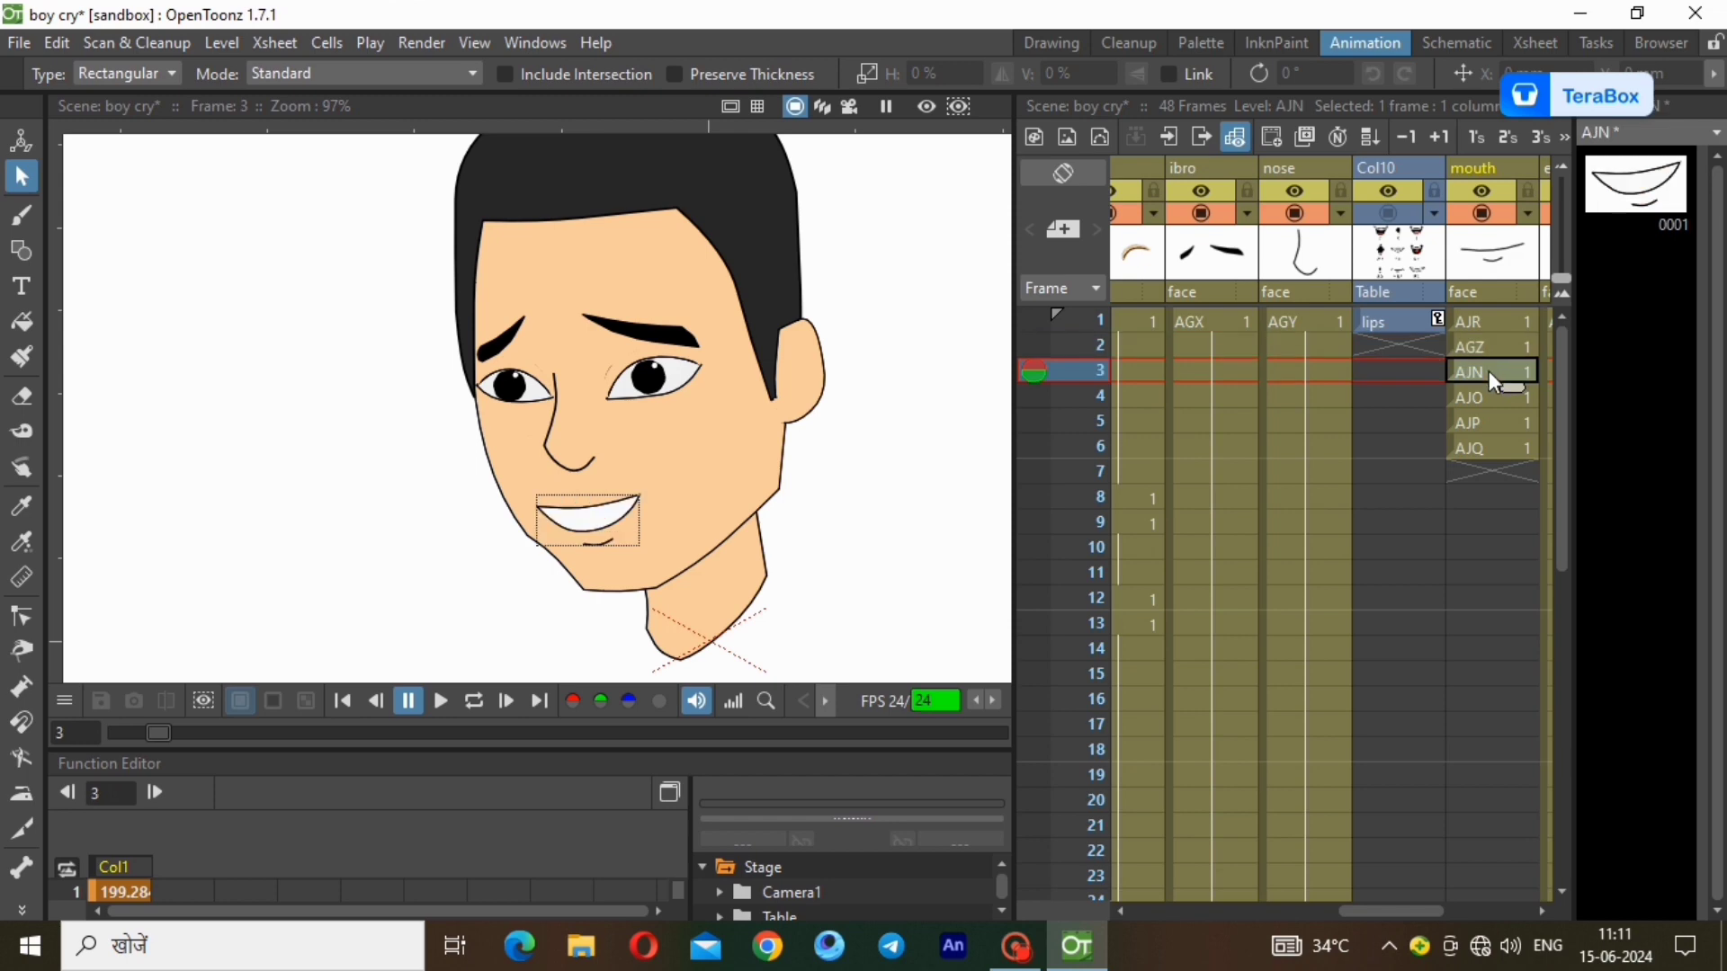
pyautogui.moveTo(472, 475); pyautogui.dragTo(692, 583)
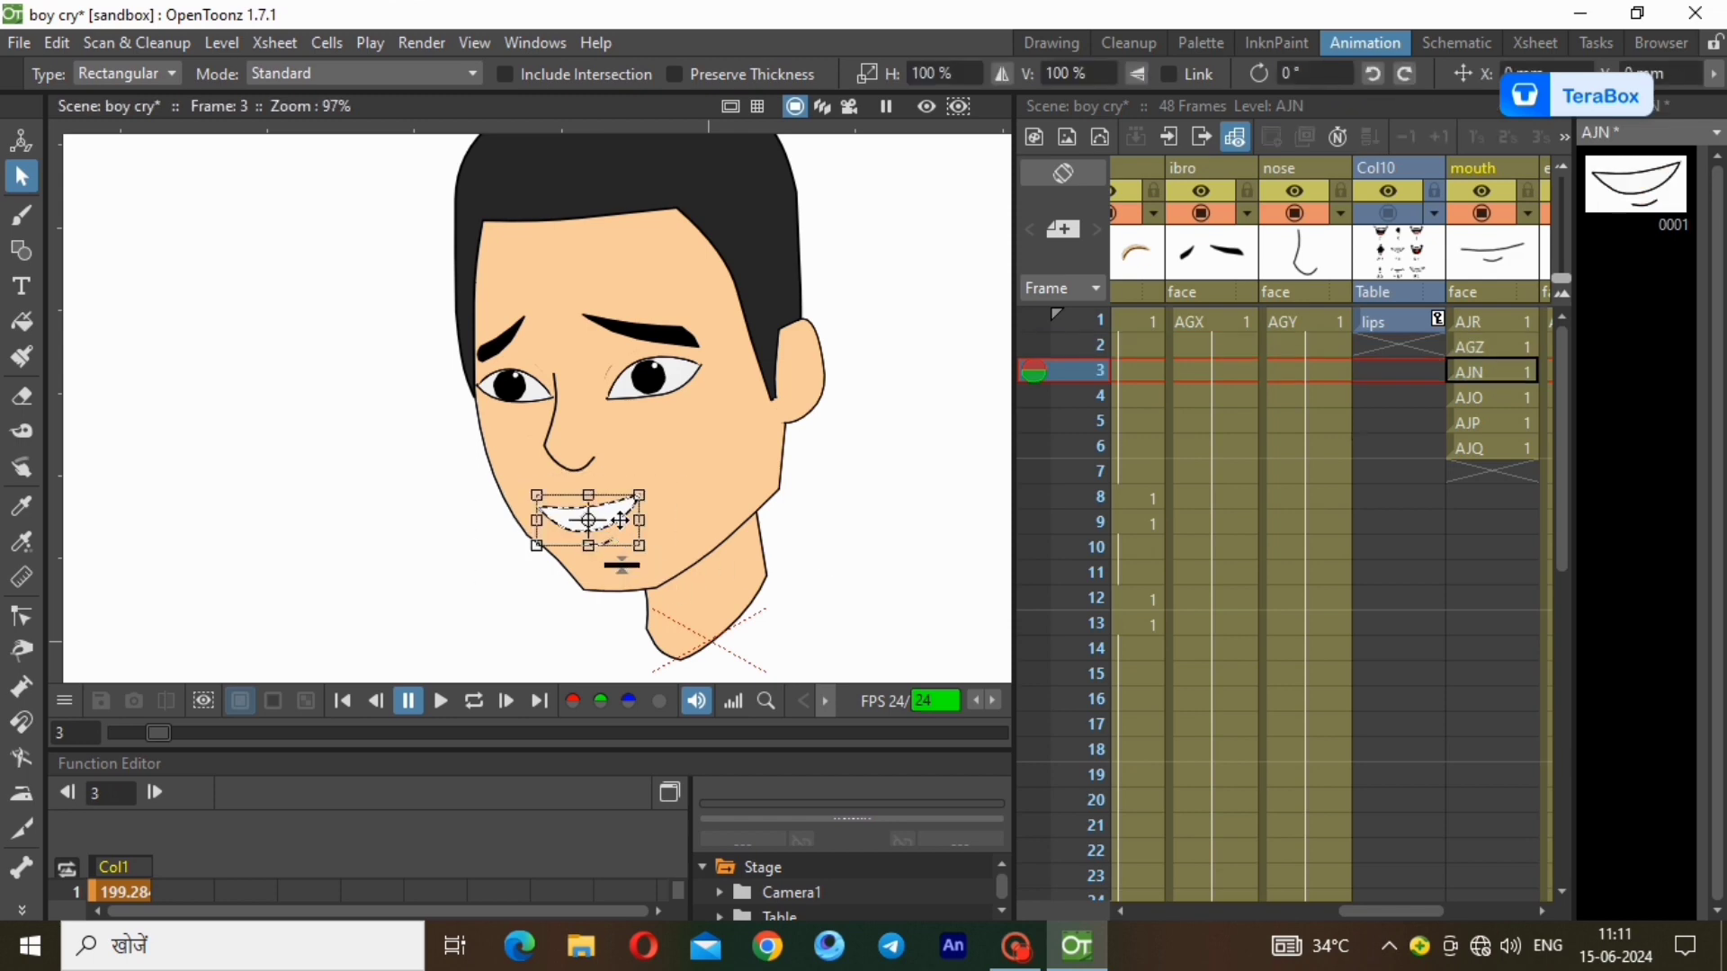
pyautogui.moveTo(620, 519); pyautogui.dragTo(632, 516)
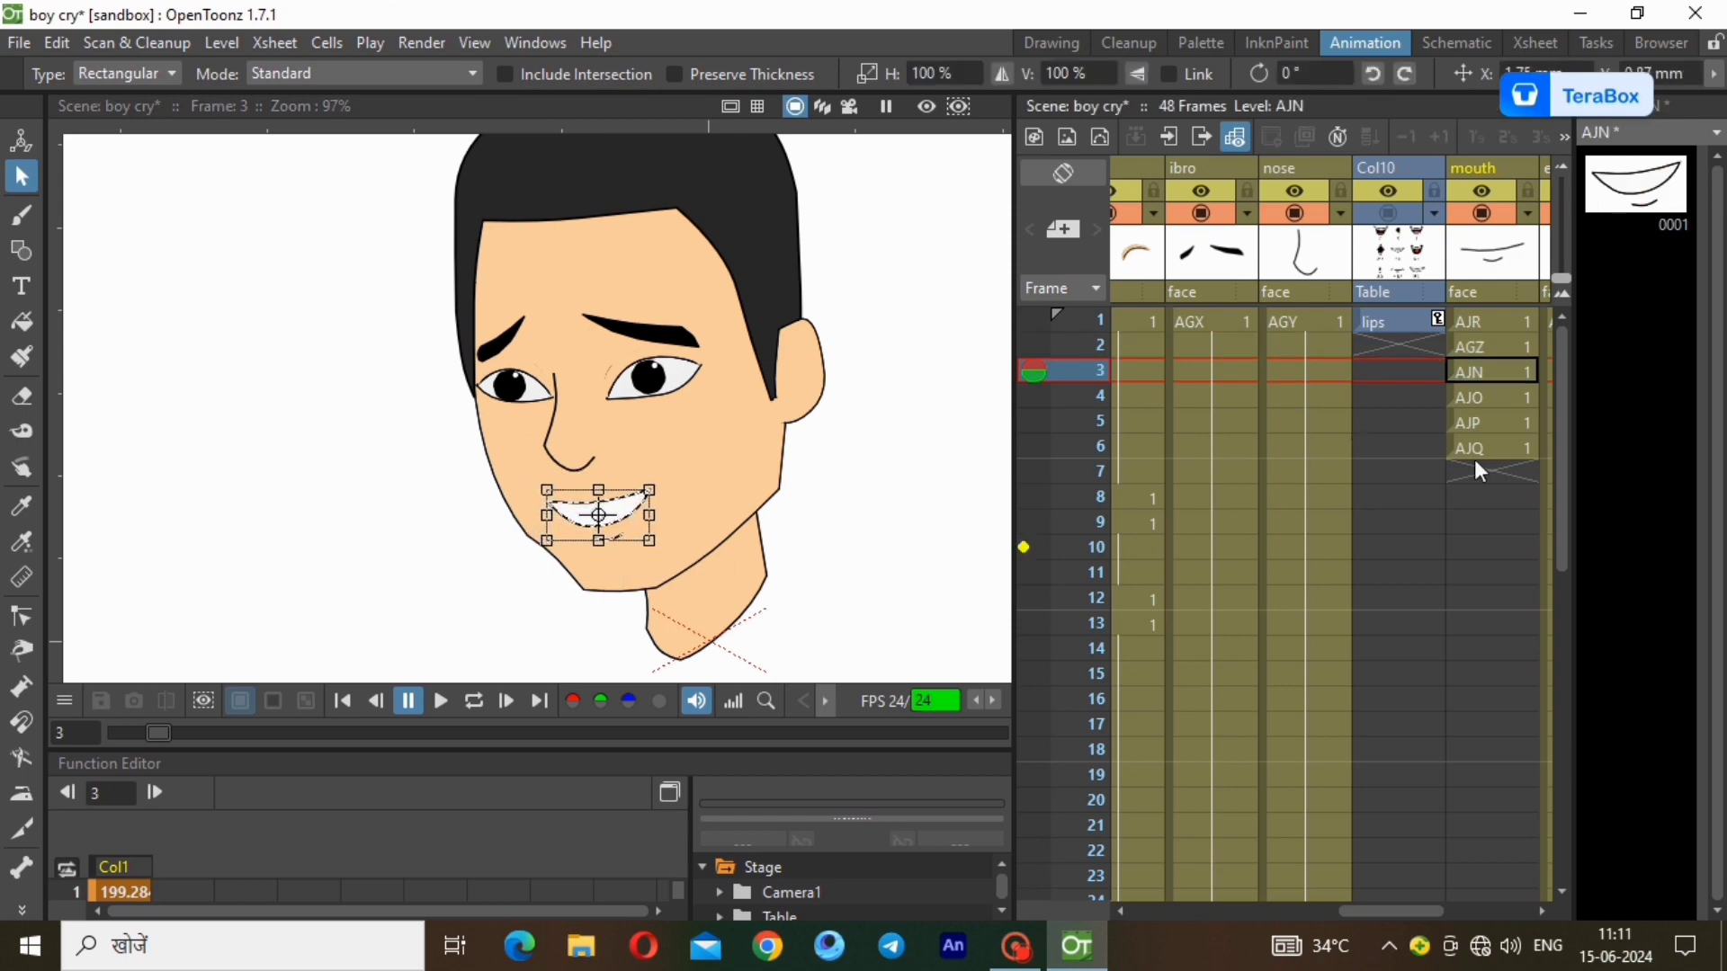
# Compare the position and size of the mouth drawings across frames 2 to 5.
pyautogui.click(1490, 344)
pyautogui.click(1490, 369)
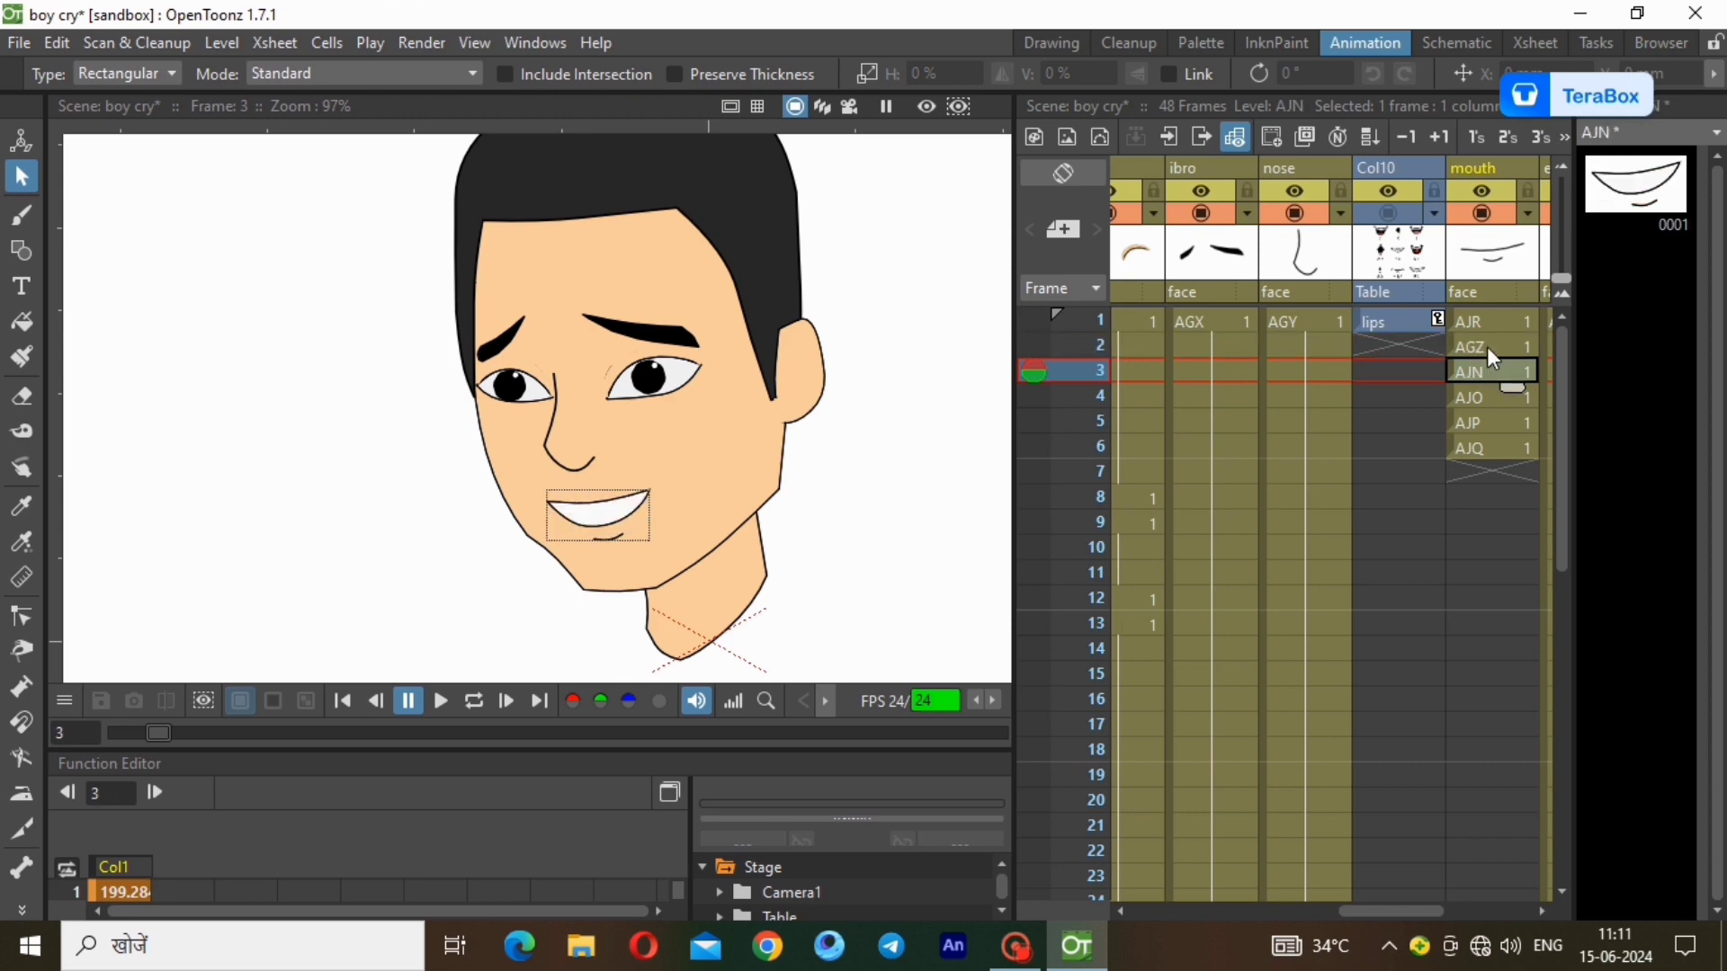
pyautogui.click(1487, 348)
pyautogui.click(1487, 371)
pyautogui.click(1488, 397)
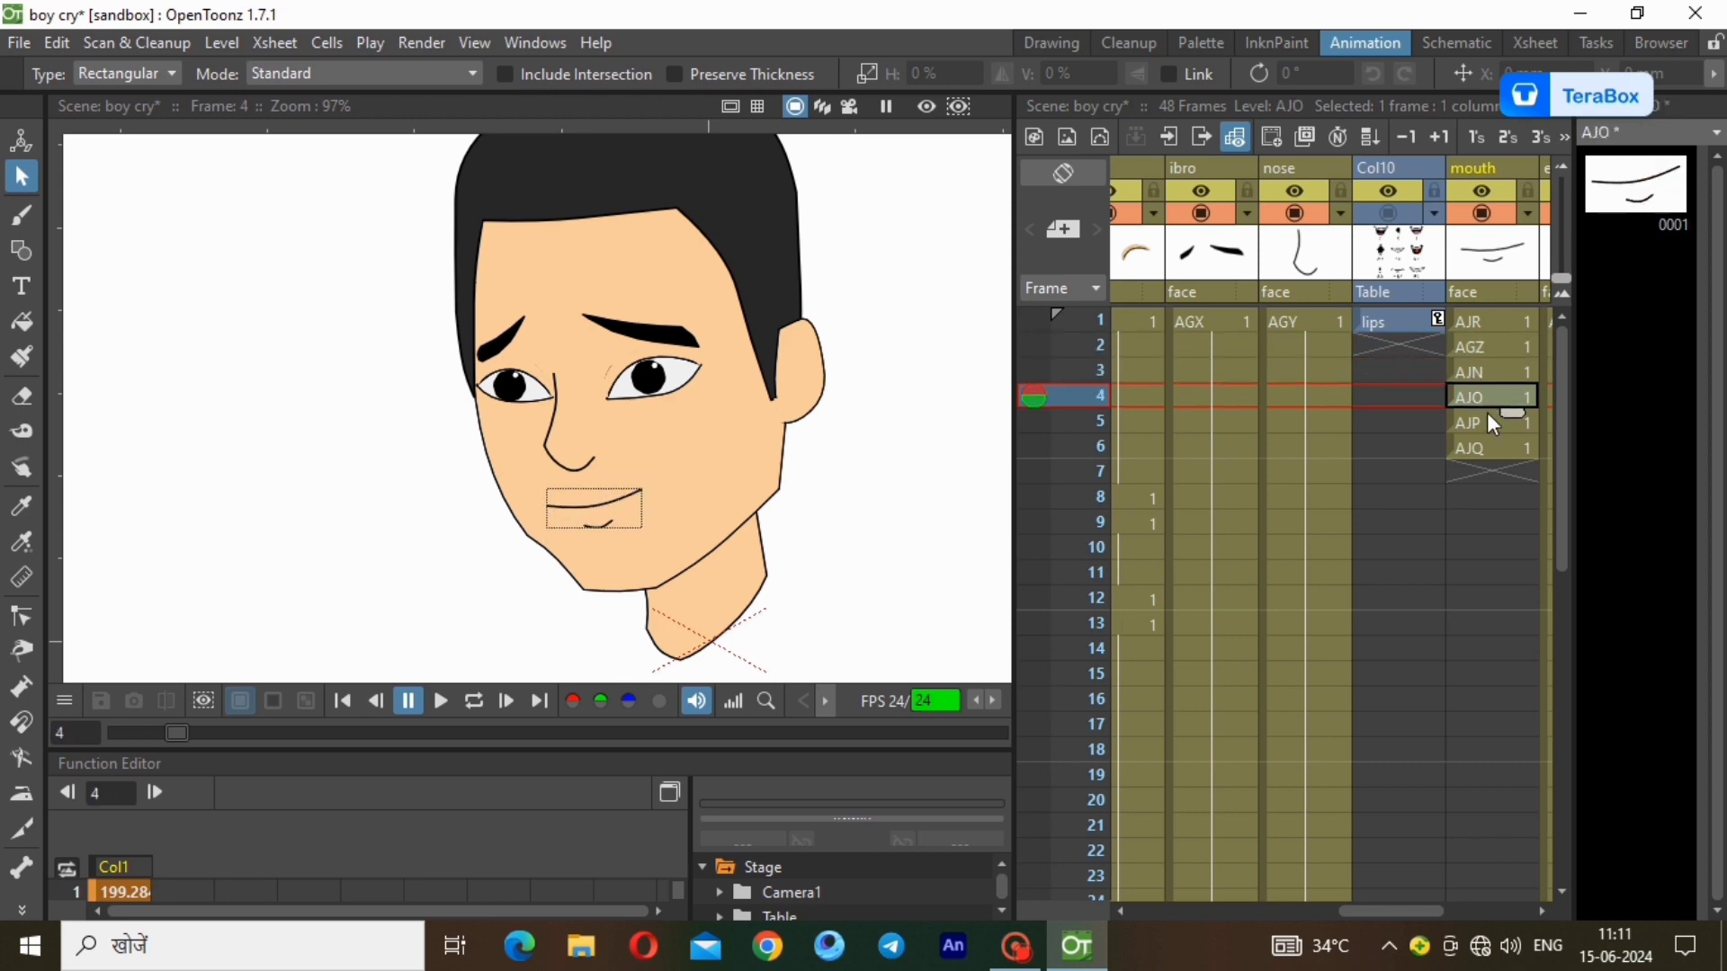
pyautogui.click(1493, 423)
# Scale the mouth drawing AJQ in frame 6 to about 76% by 68%, tilt it, and compare it with AJP.
pyautogui.click(1489, 447)
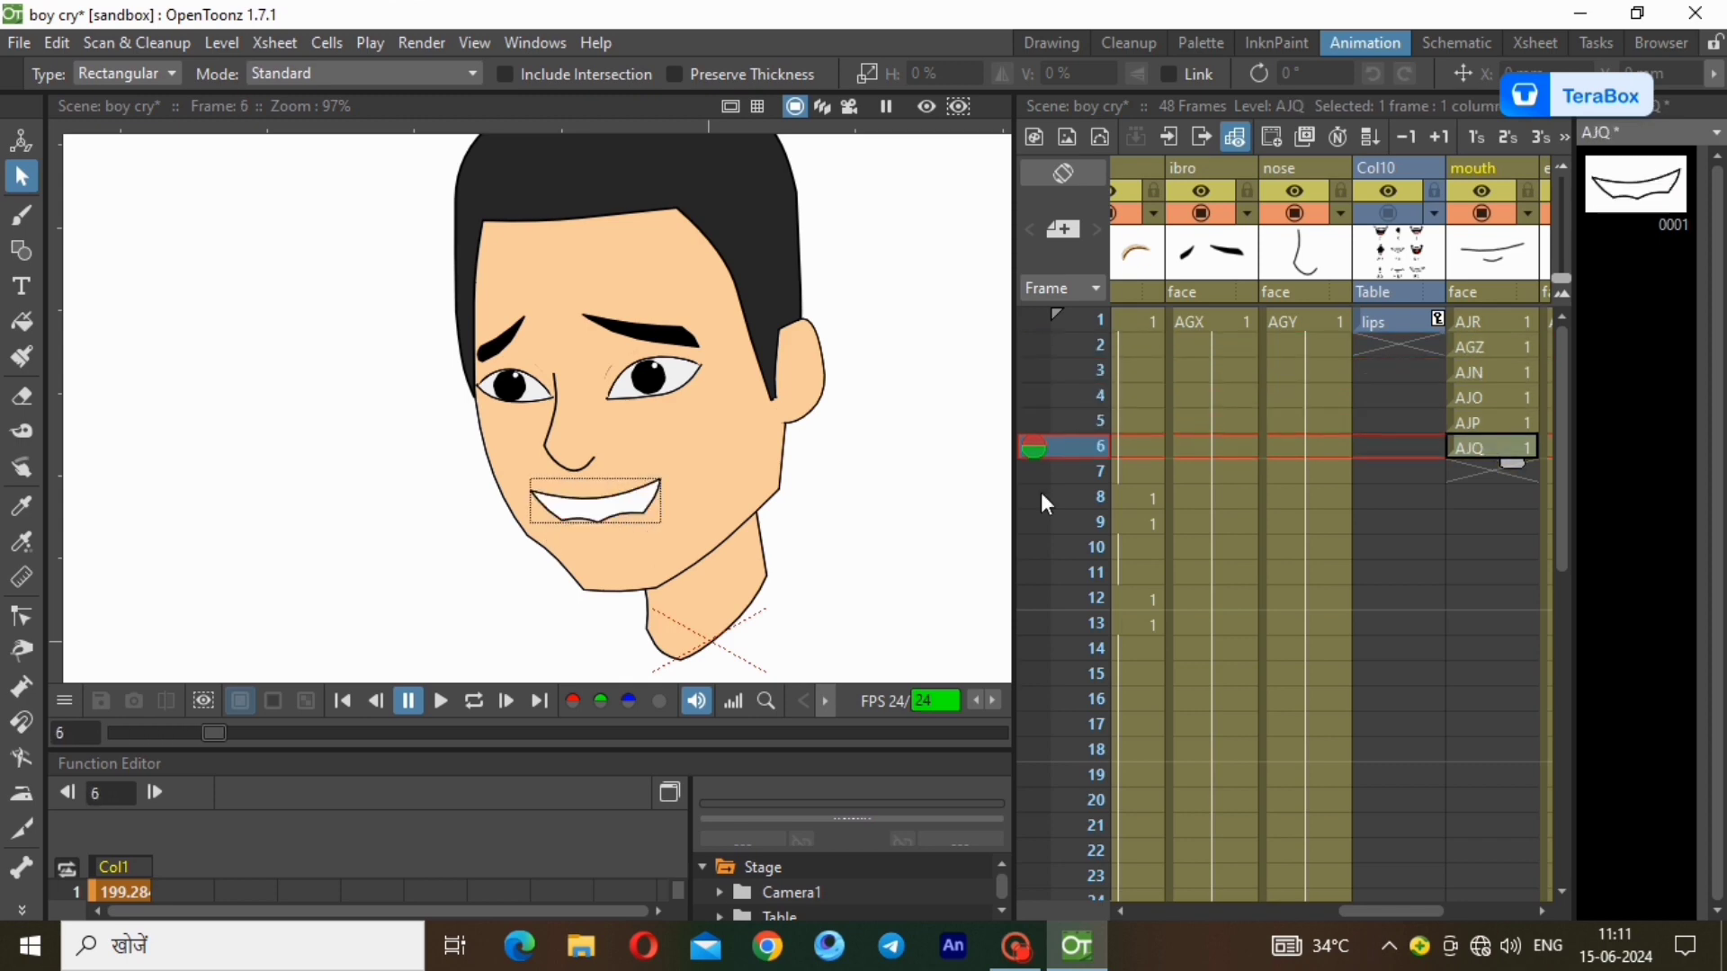
pyautogui.moveTo(447, 450)
pyautogui.mouseDown()
pyautogui.moveTo(666, 532)
pyautogui.moveTo(659, 484)
pyautogui.moveTo(631, 491)
pyautogui.moveTo(651, 502)
pyautogui.mouseUp()
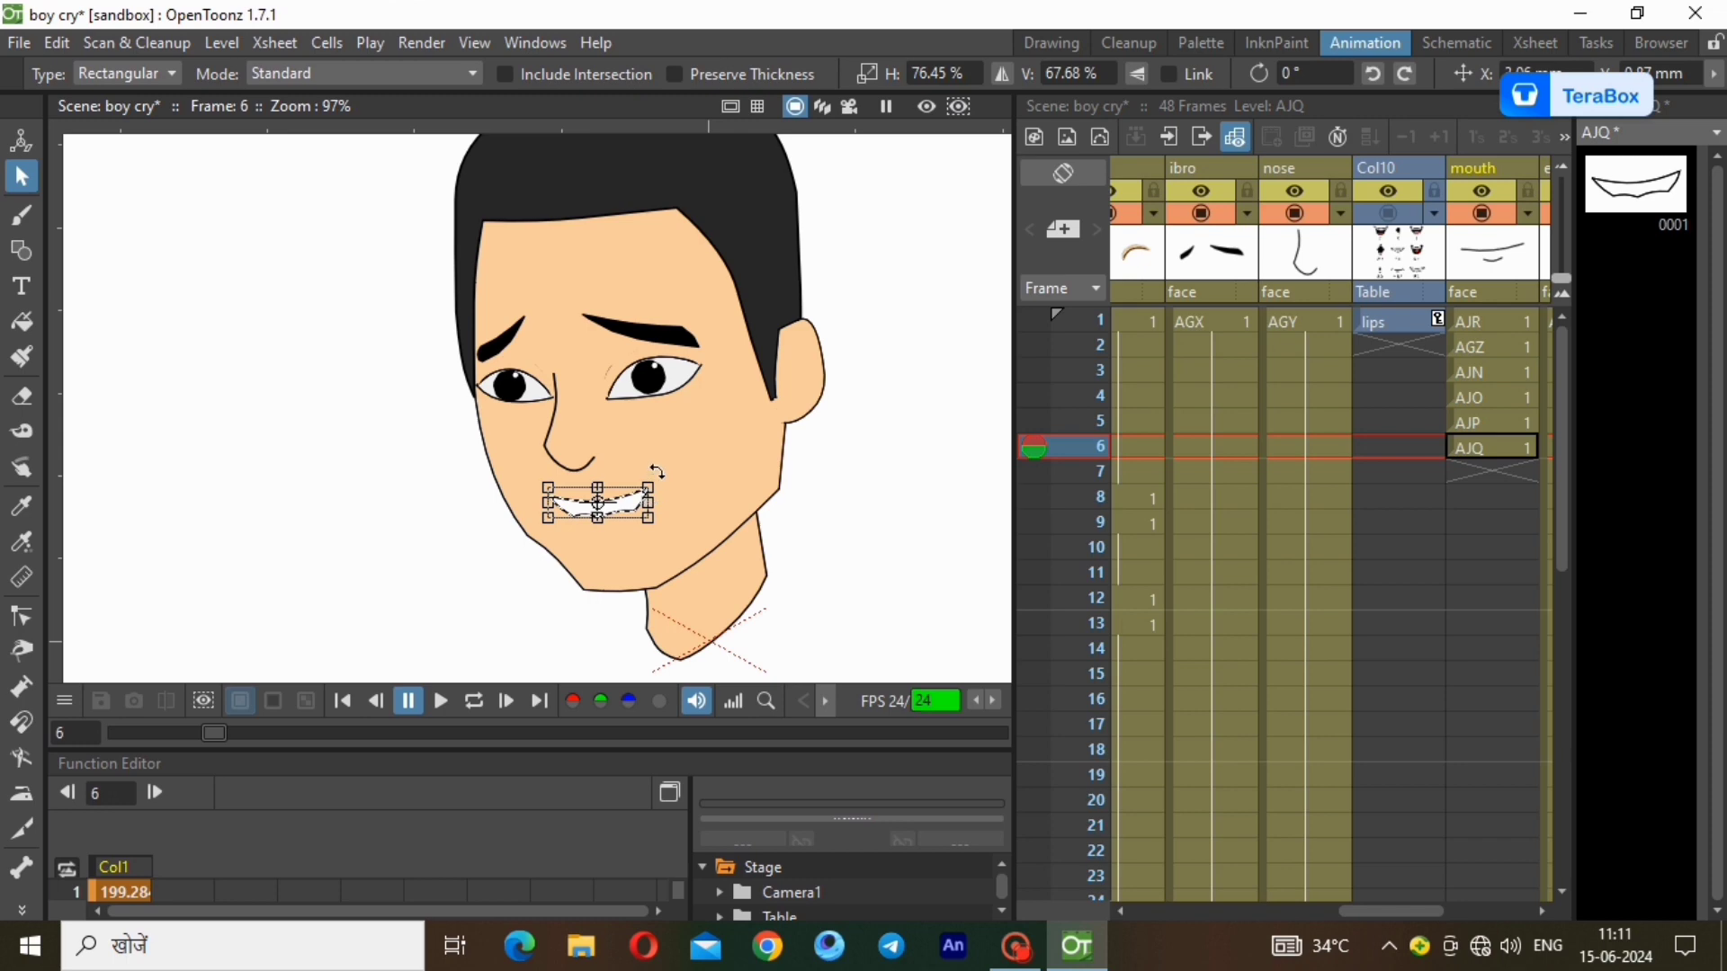
pyautogui.click(746, 501)
pyautogui.click(1491, 419)
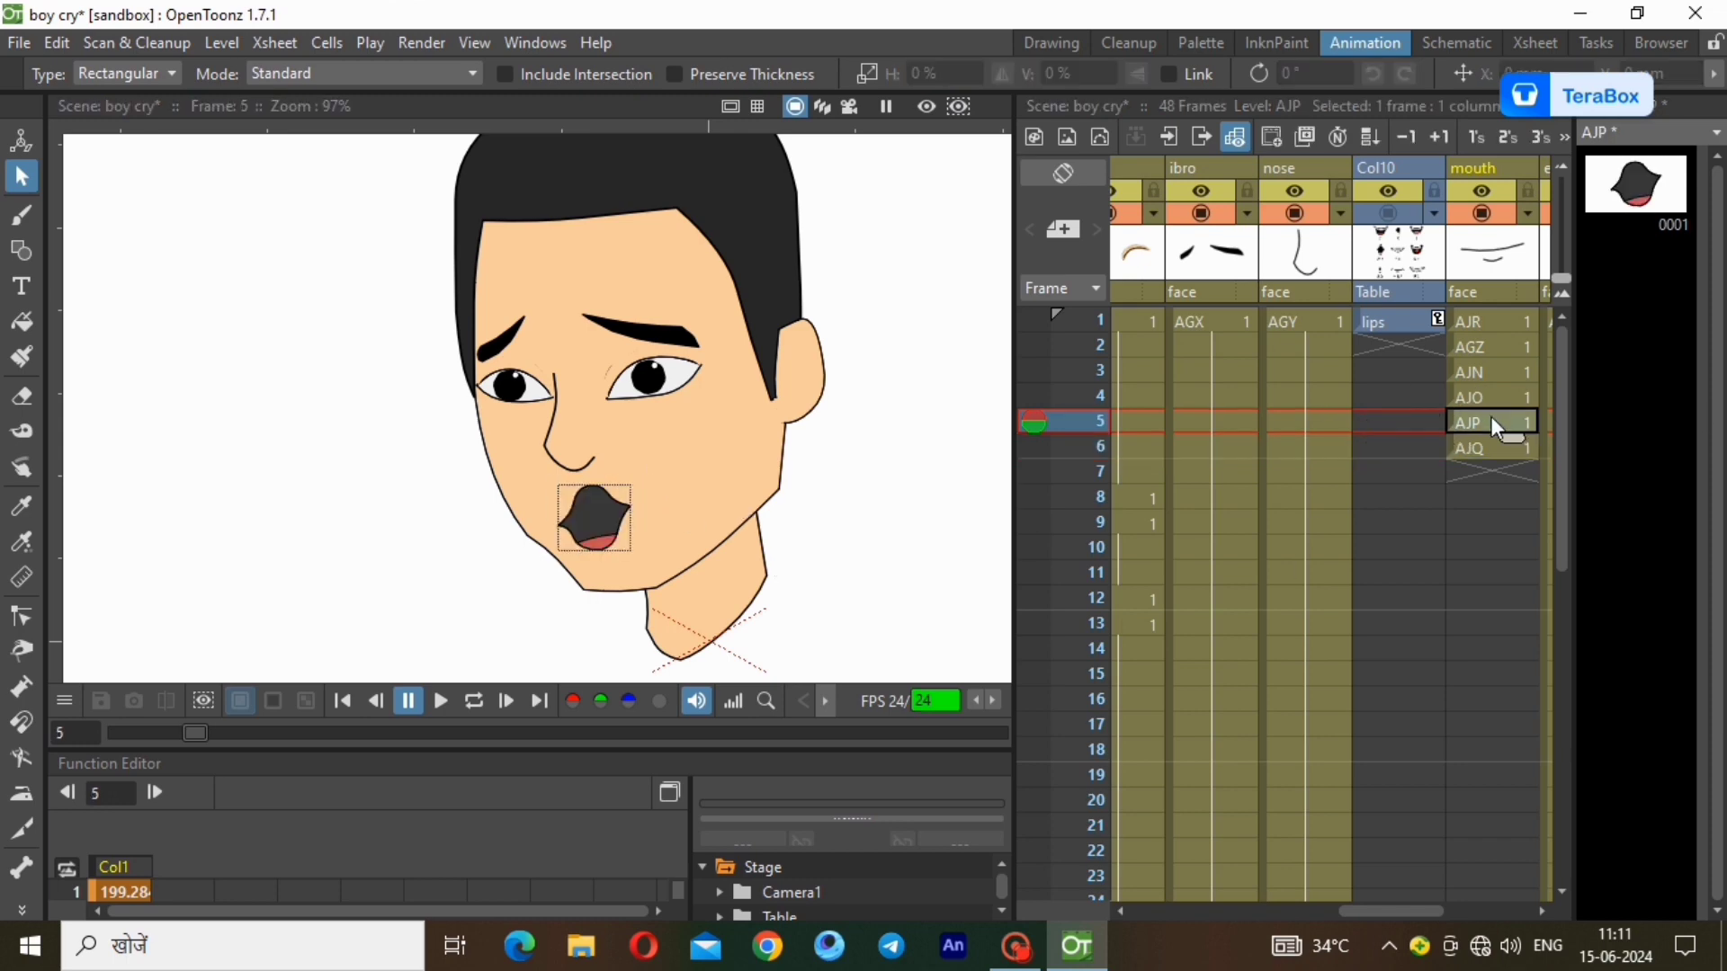
pyautogui.click(1491, 450)
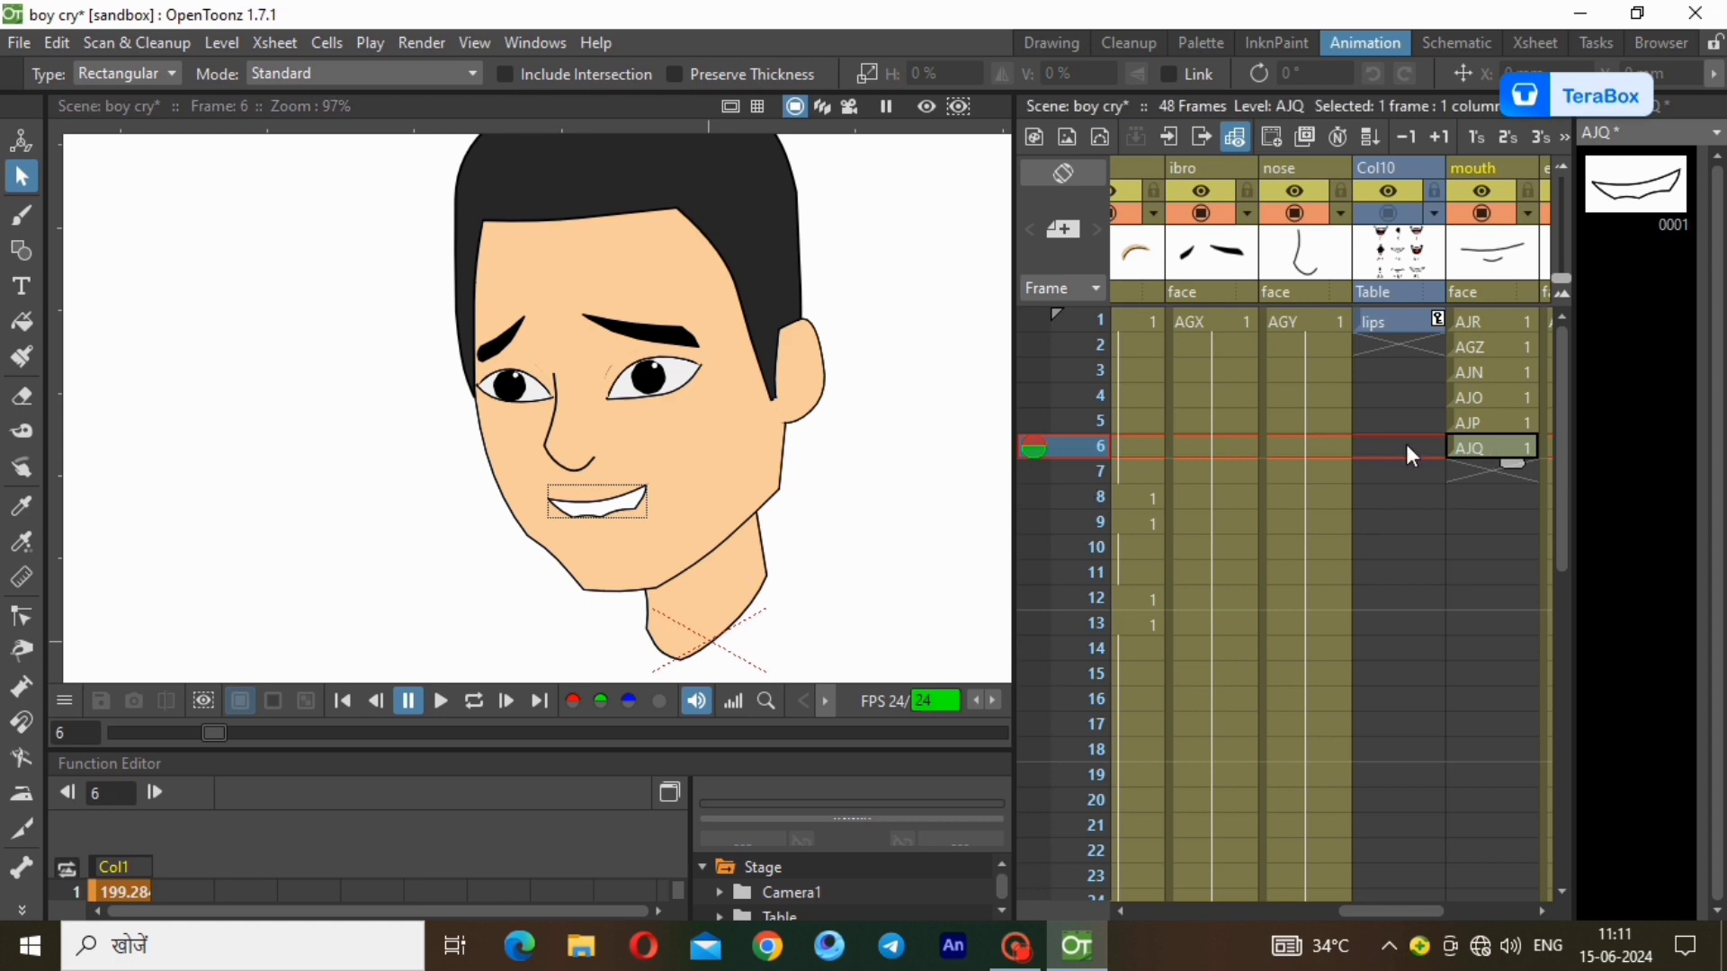
# Play the animation from frame 1 and compare the mouth drawings in frames 1 and 2.
pyautogui.click(1520, 322)
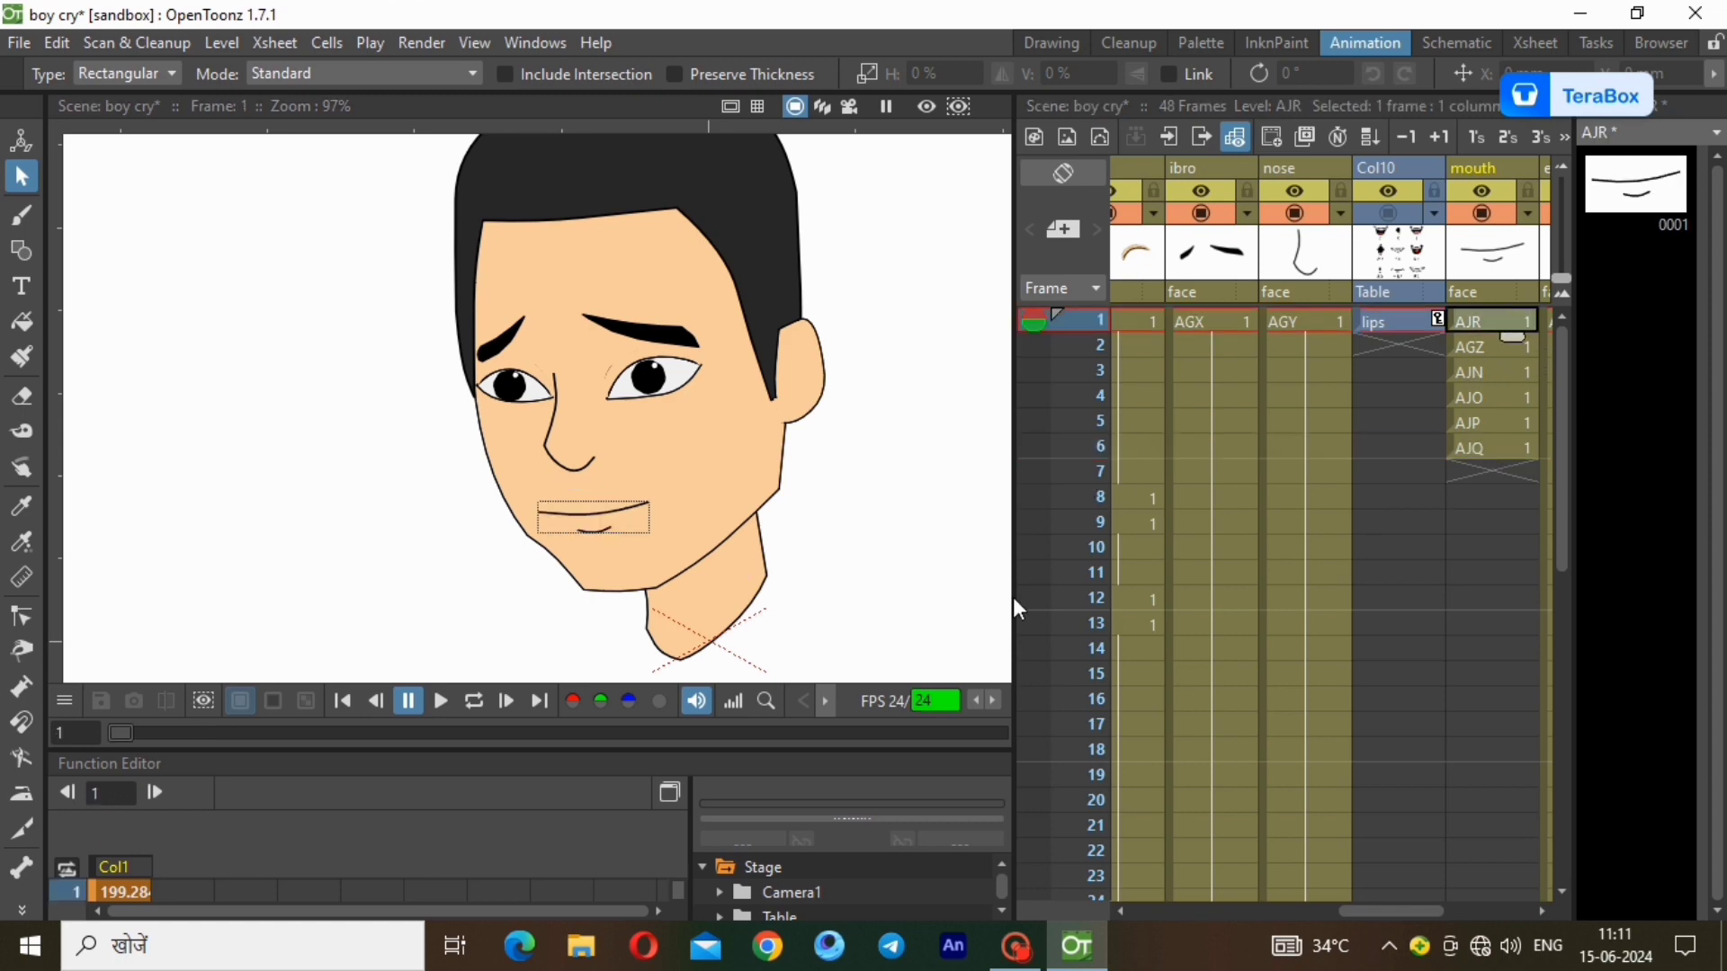
pyautogui.click(442, 700)
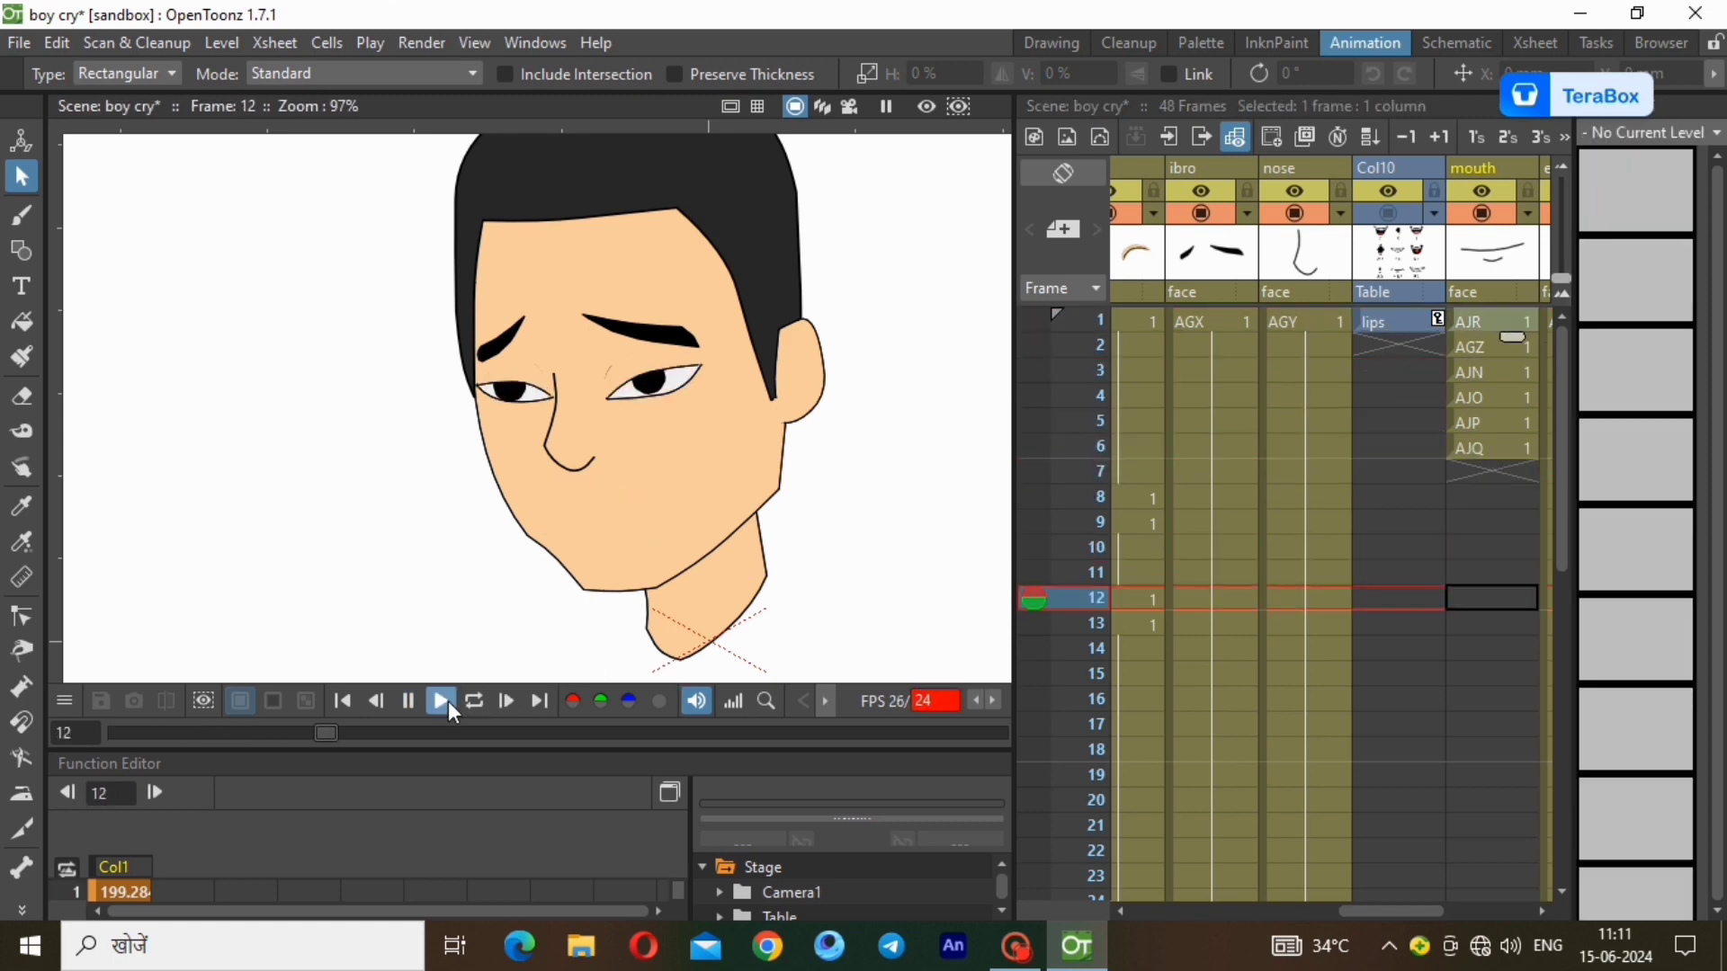
pyautogui.click(1488, 347)
pyautogui.click(1483, 323)
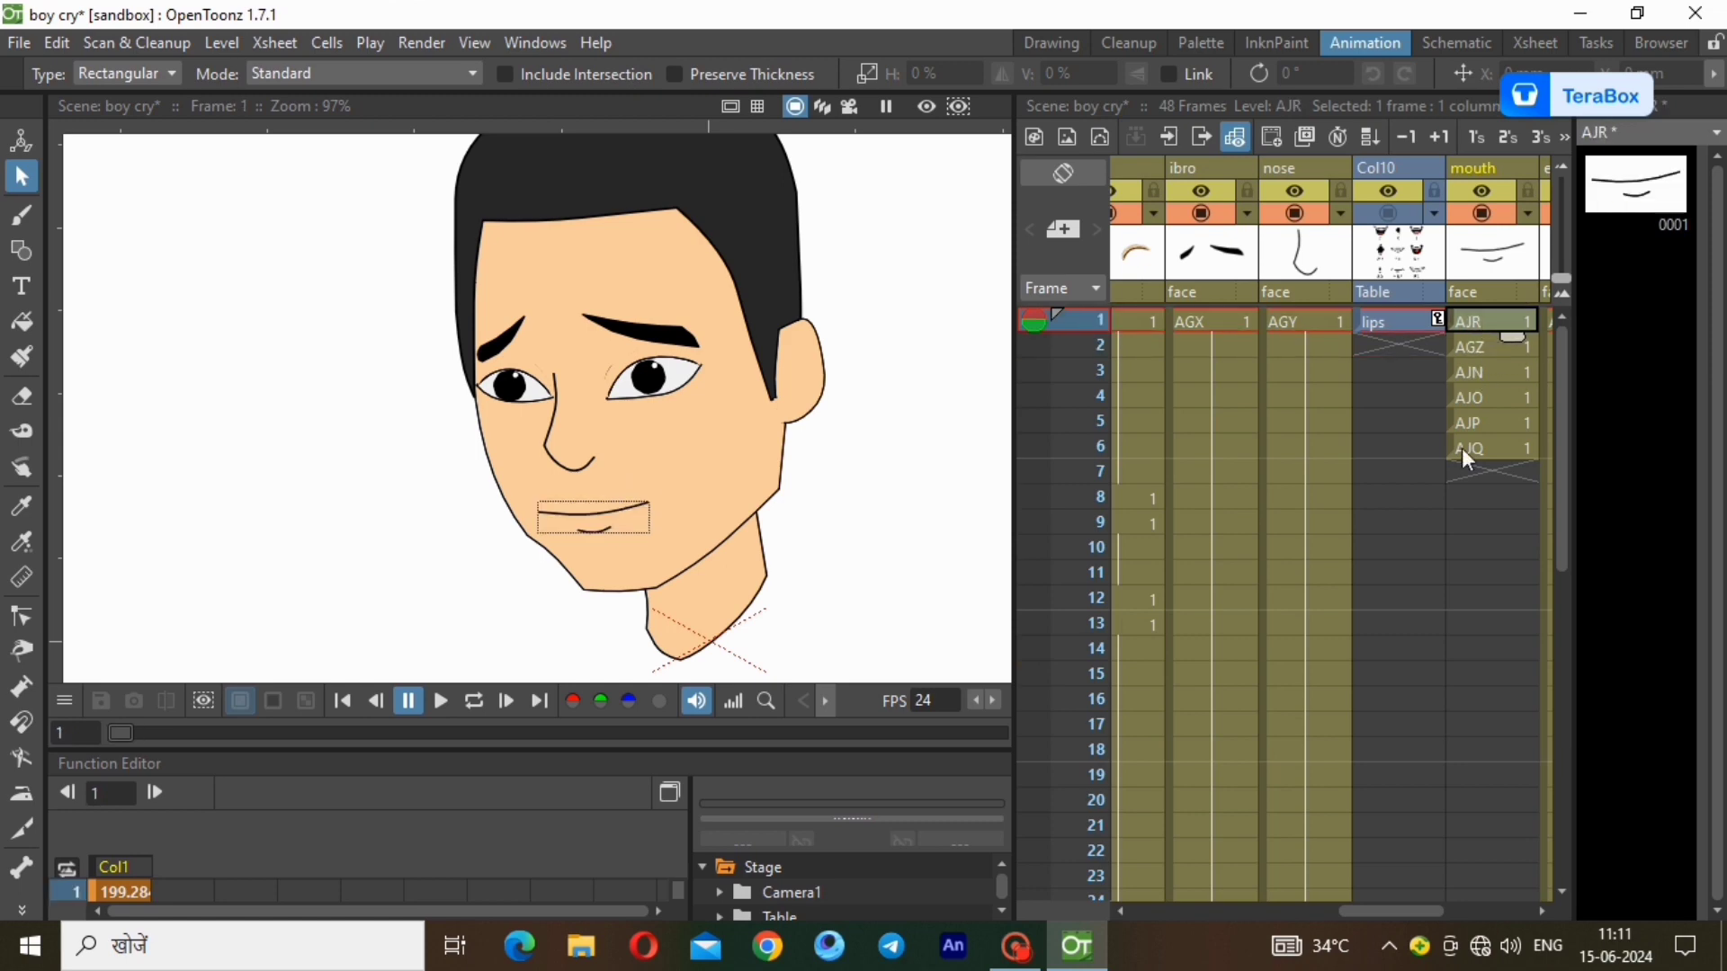
pyautogui.click(1485, 347)
pyautogui.click(1489, 324)
# Move the mouth column's center point onto the mouth, at about X -20.31 mm, Y 20.53 mm.
pyautogui.click(22, 142)
pyautogui.click(220, 72)
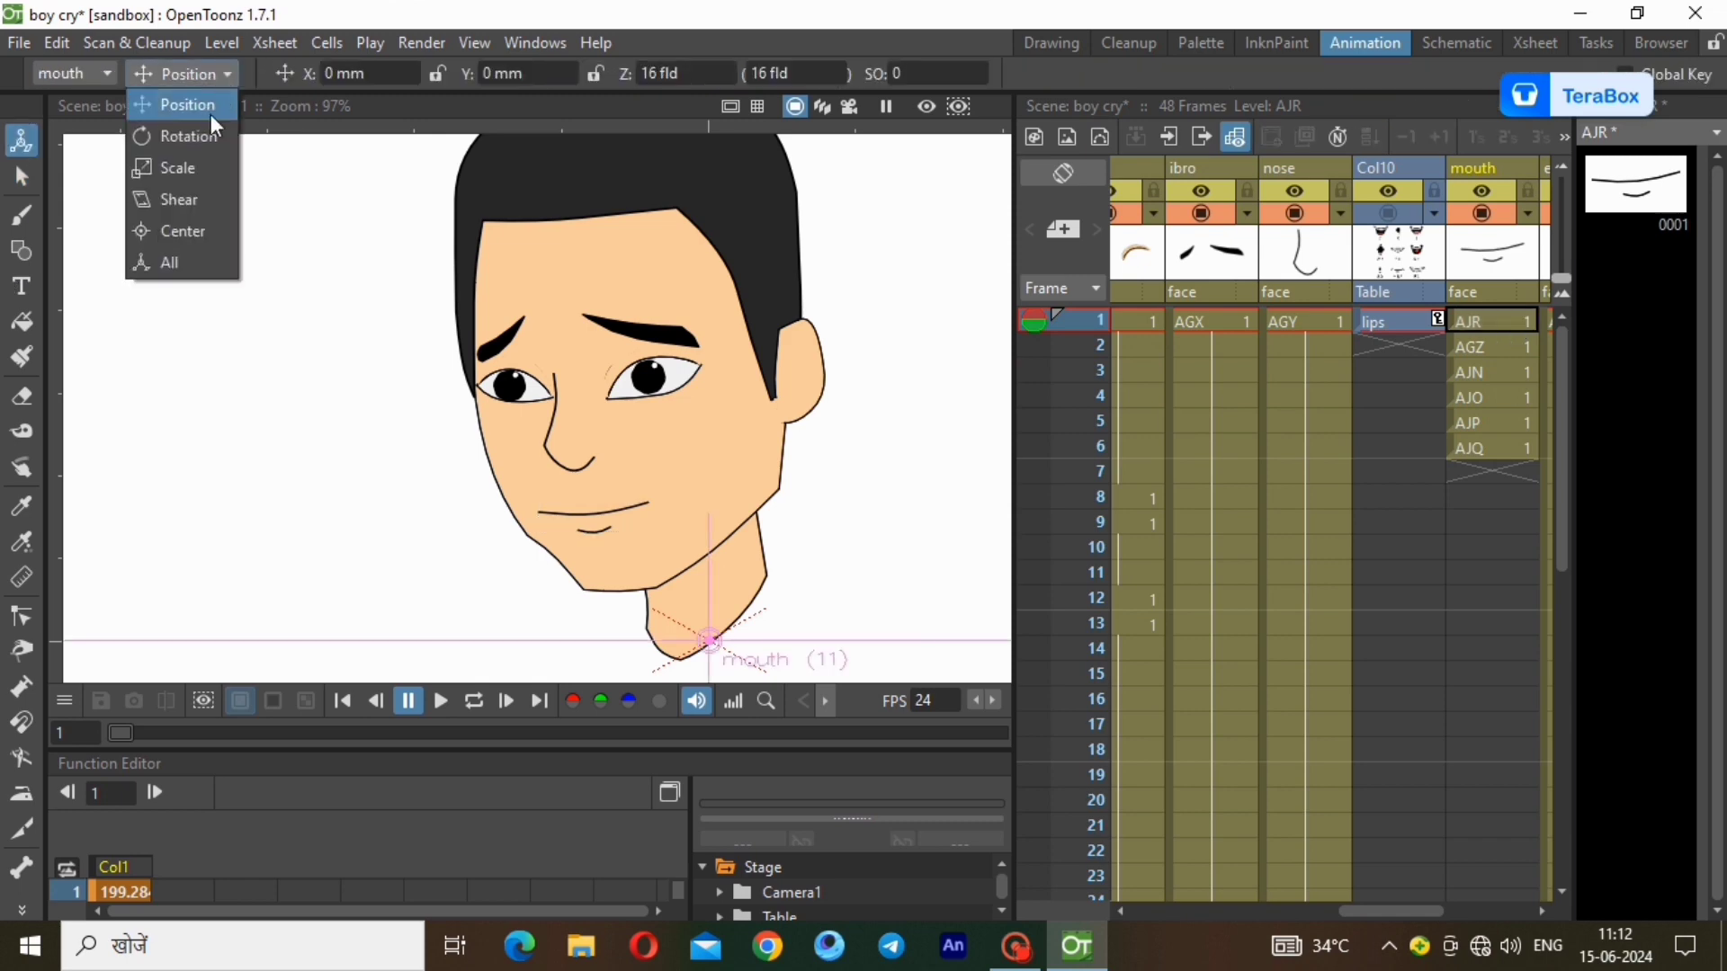
pyautogui.click(183, 227)
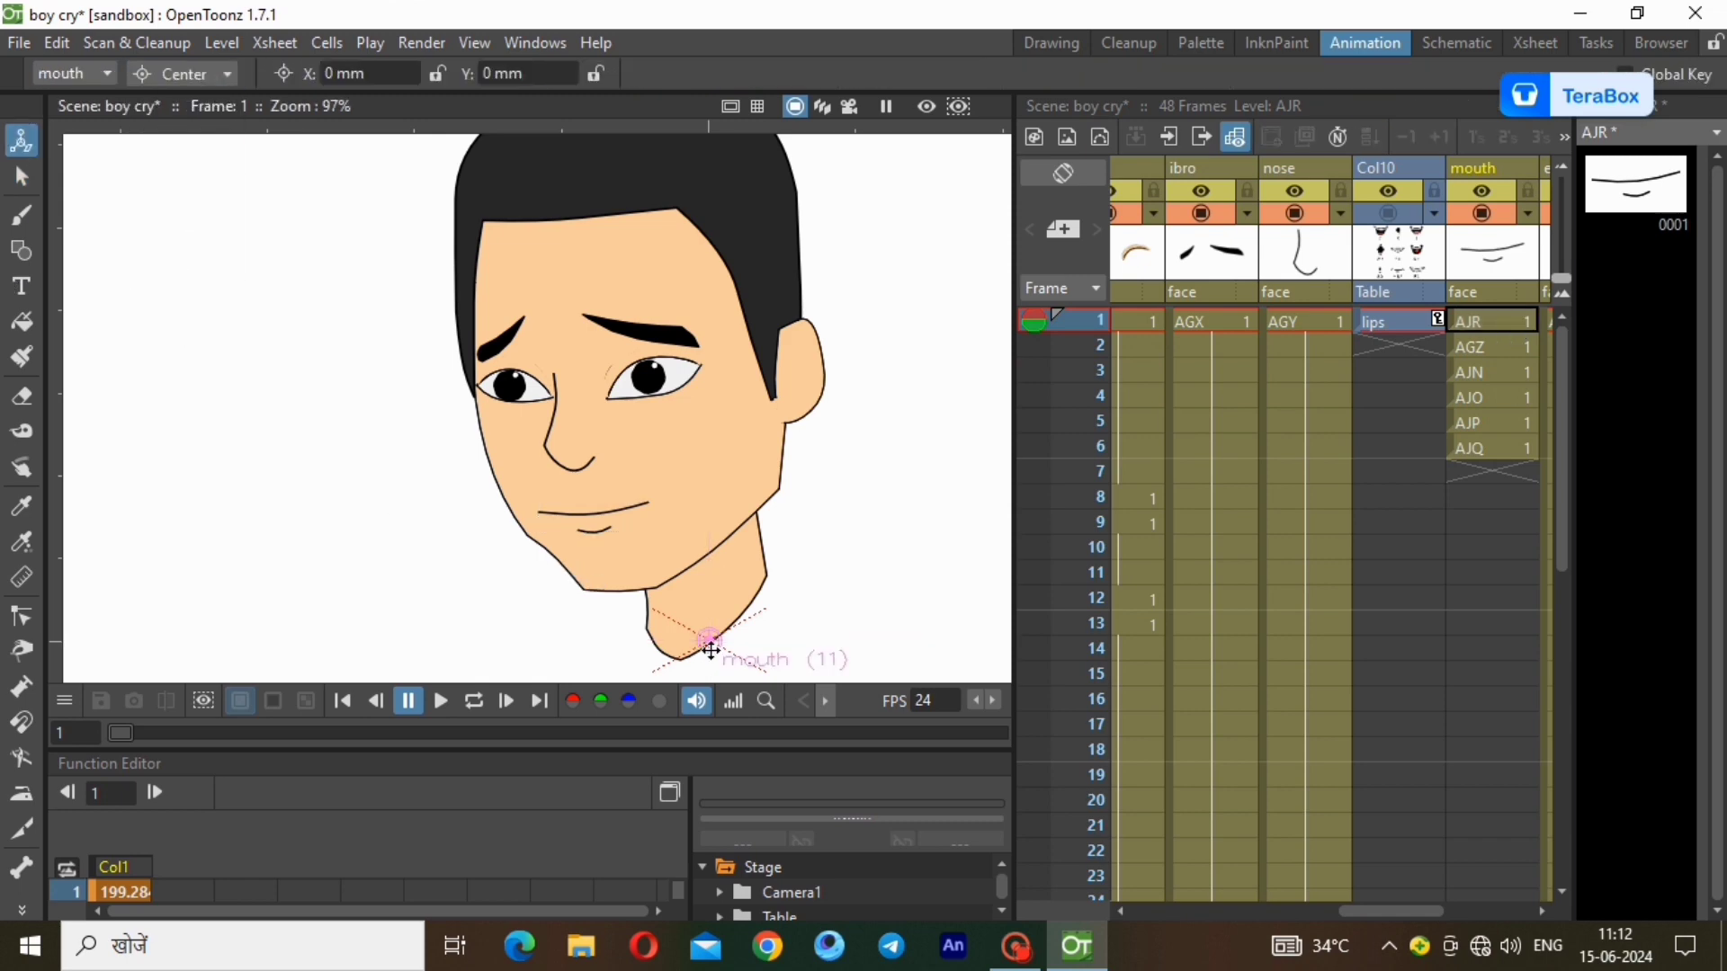
pyautogui.moveTo(713, 646); pyautogui.dragTo(596, 521)
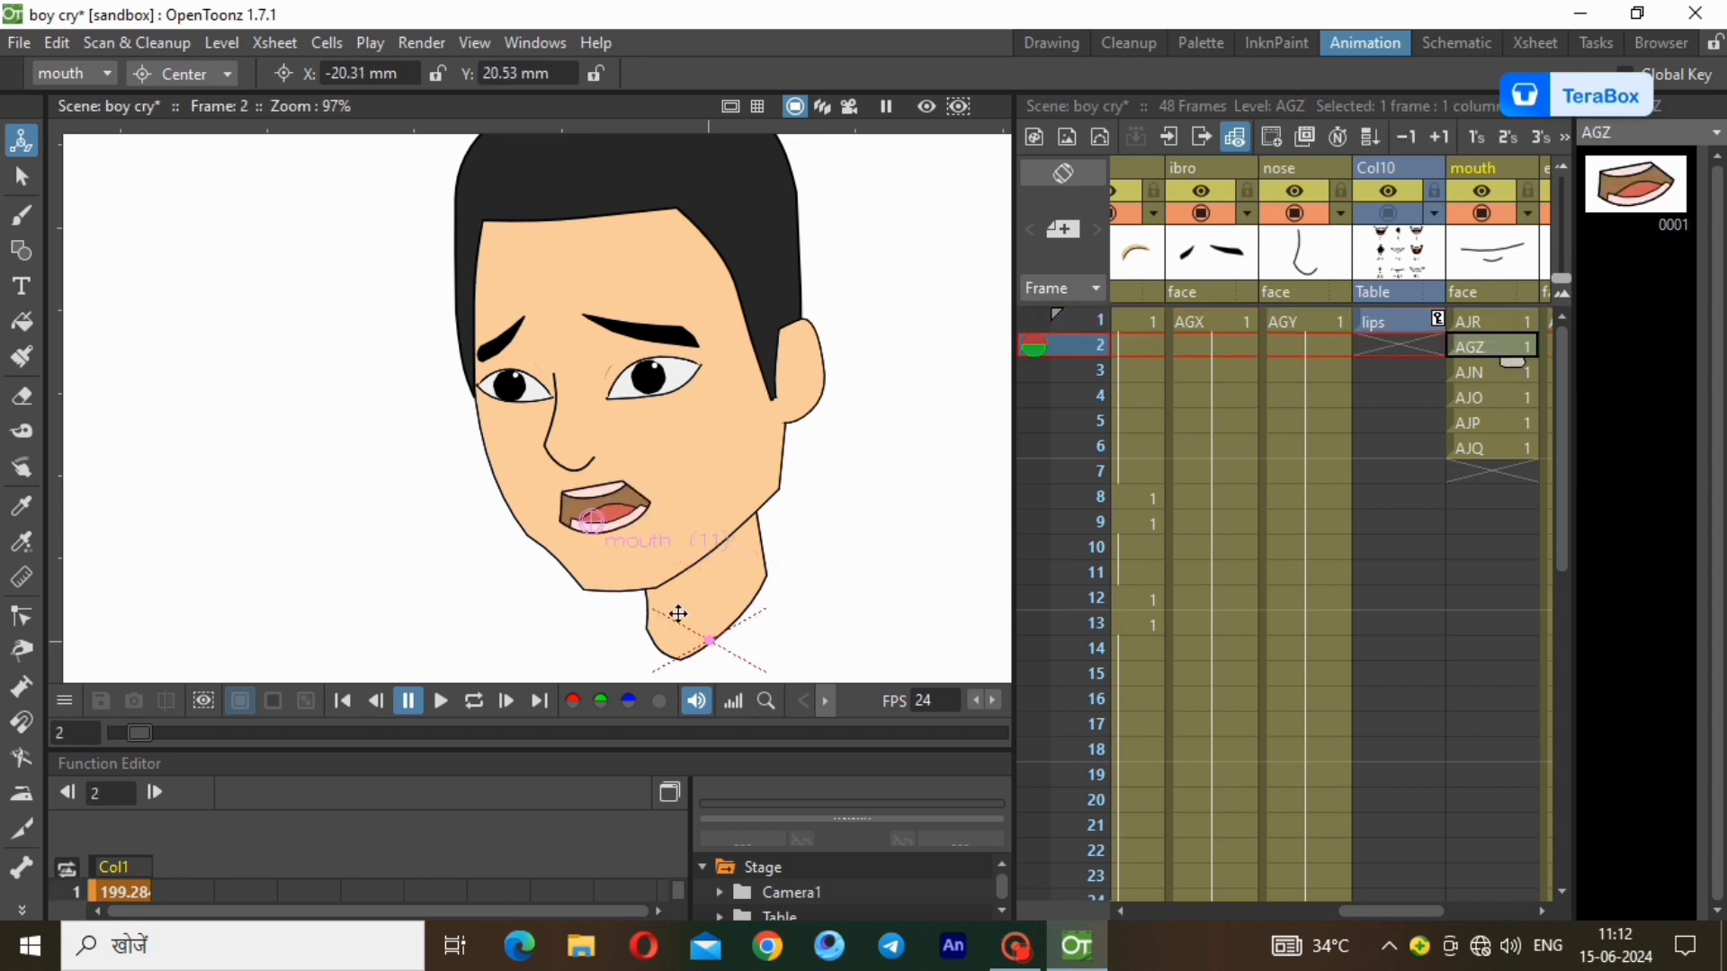
# Check the new center point against the mouth drawings in frames 3 to 6 and return to frame 1.
pyautogui.click(1489, 371)
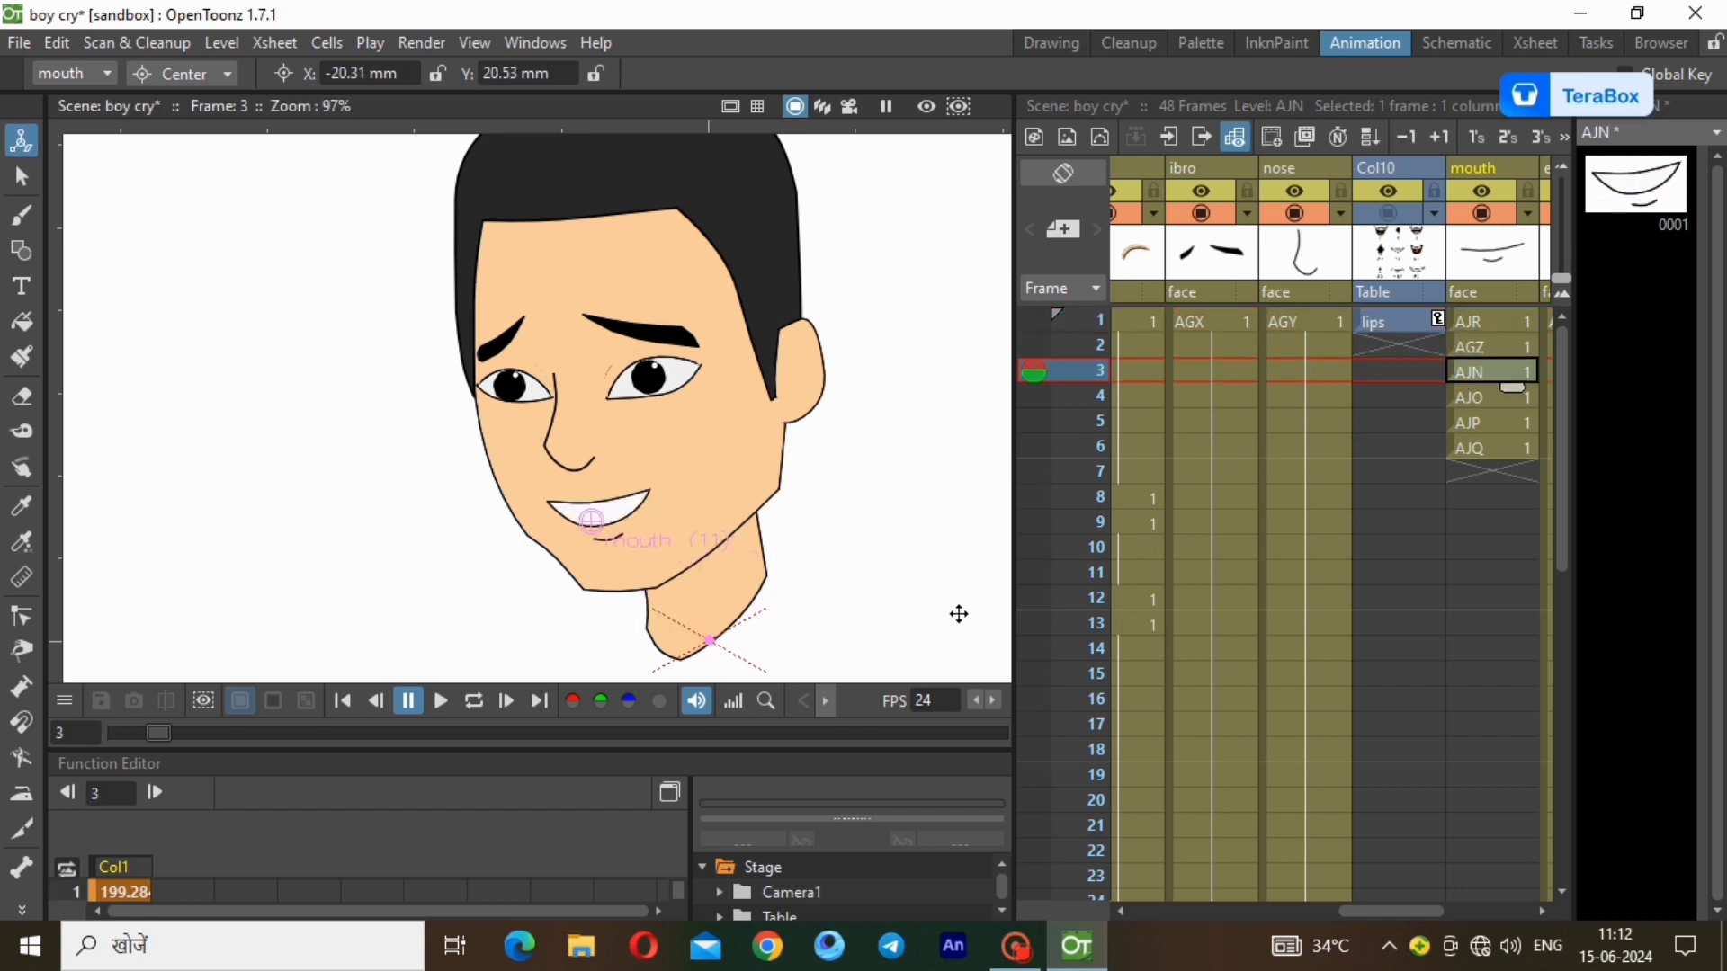
pyautogui.click(1493, 401)
pyautogui.click(1497, 422)
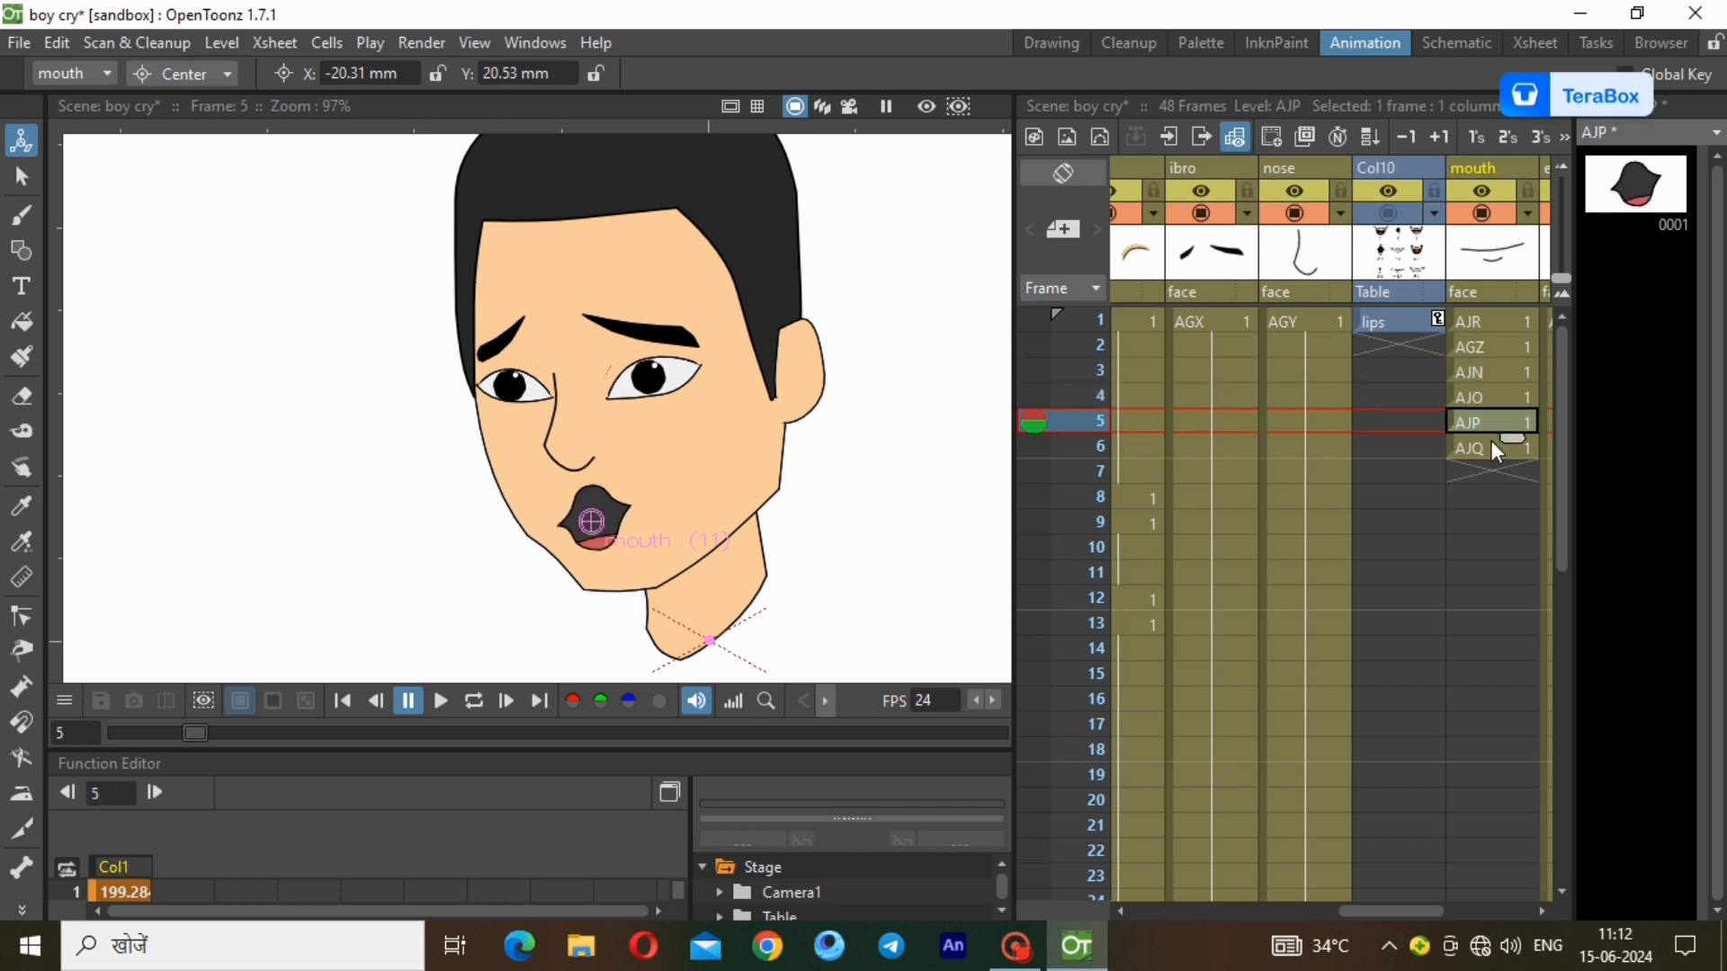
pyautogui.click(1493, 442)
pyautogui.click(1475, 321)
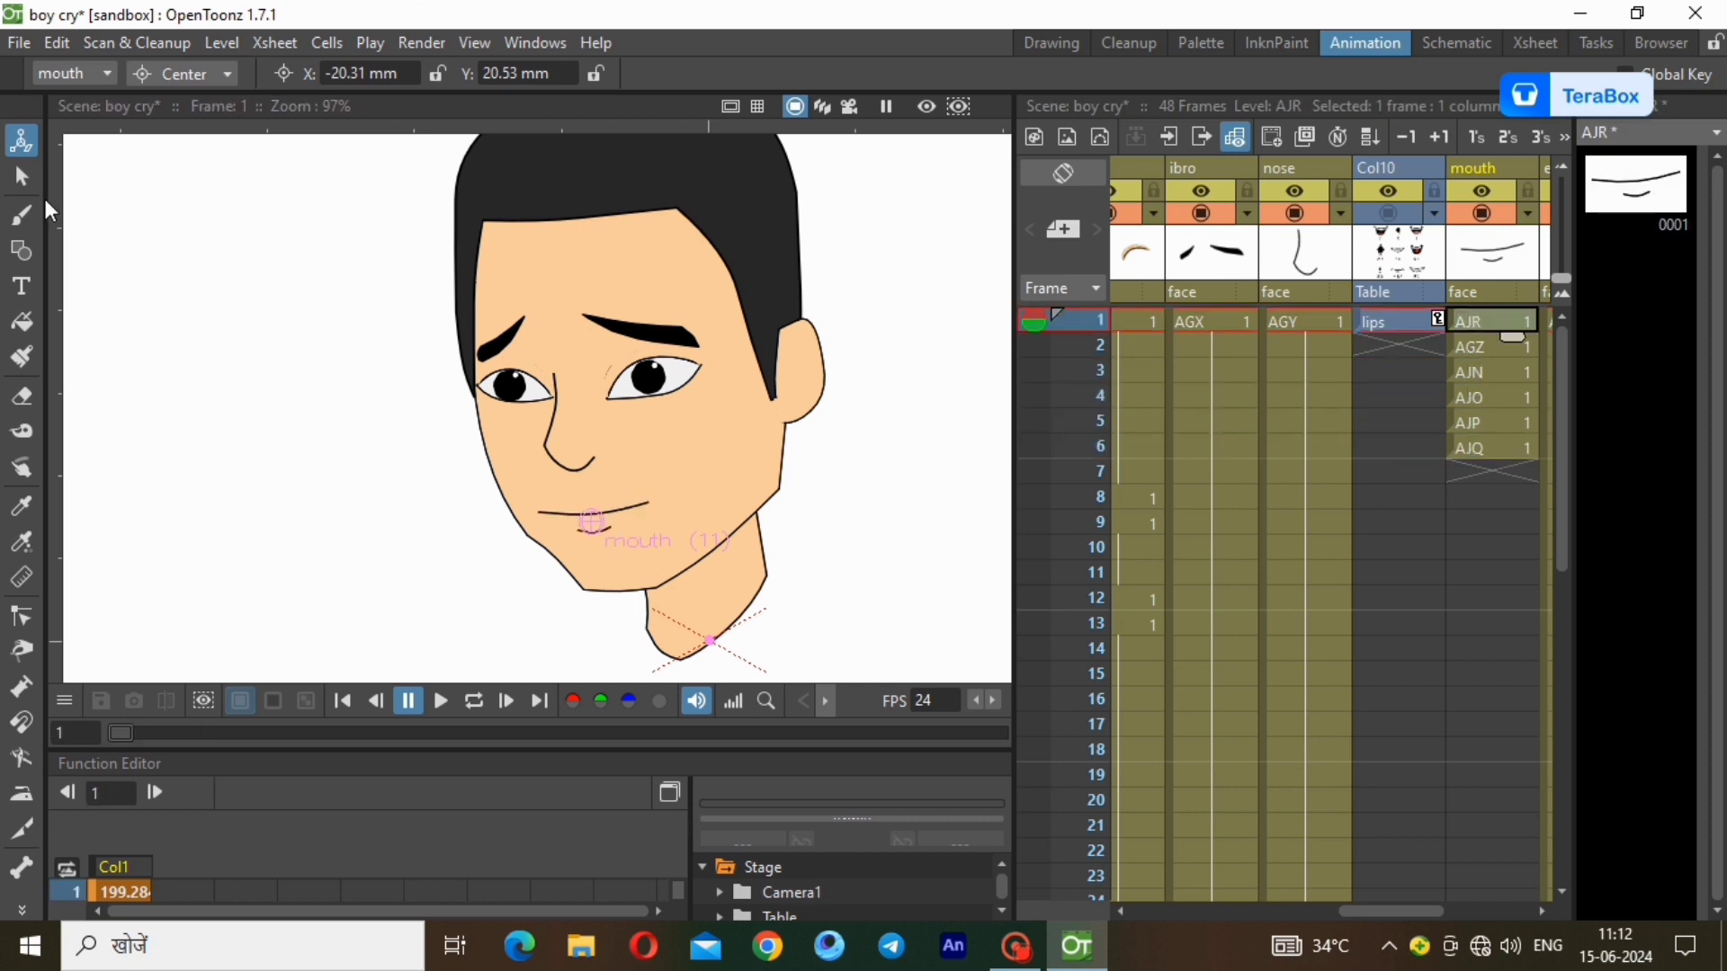
# Extend the exposure of the closed mouth drawing AJR in the mouth column from frame 1 through frame 20.
pyautogui.click(21, 177)
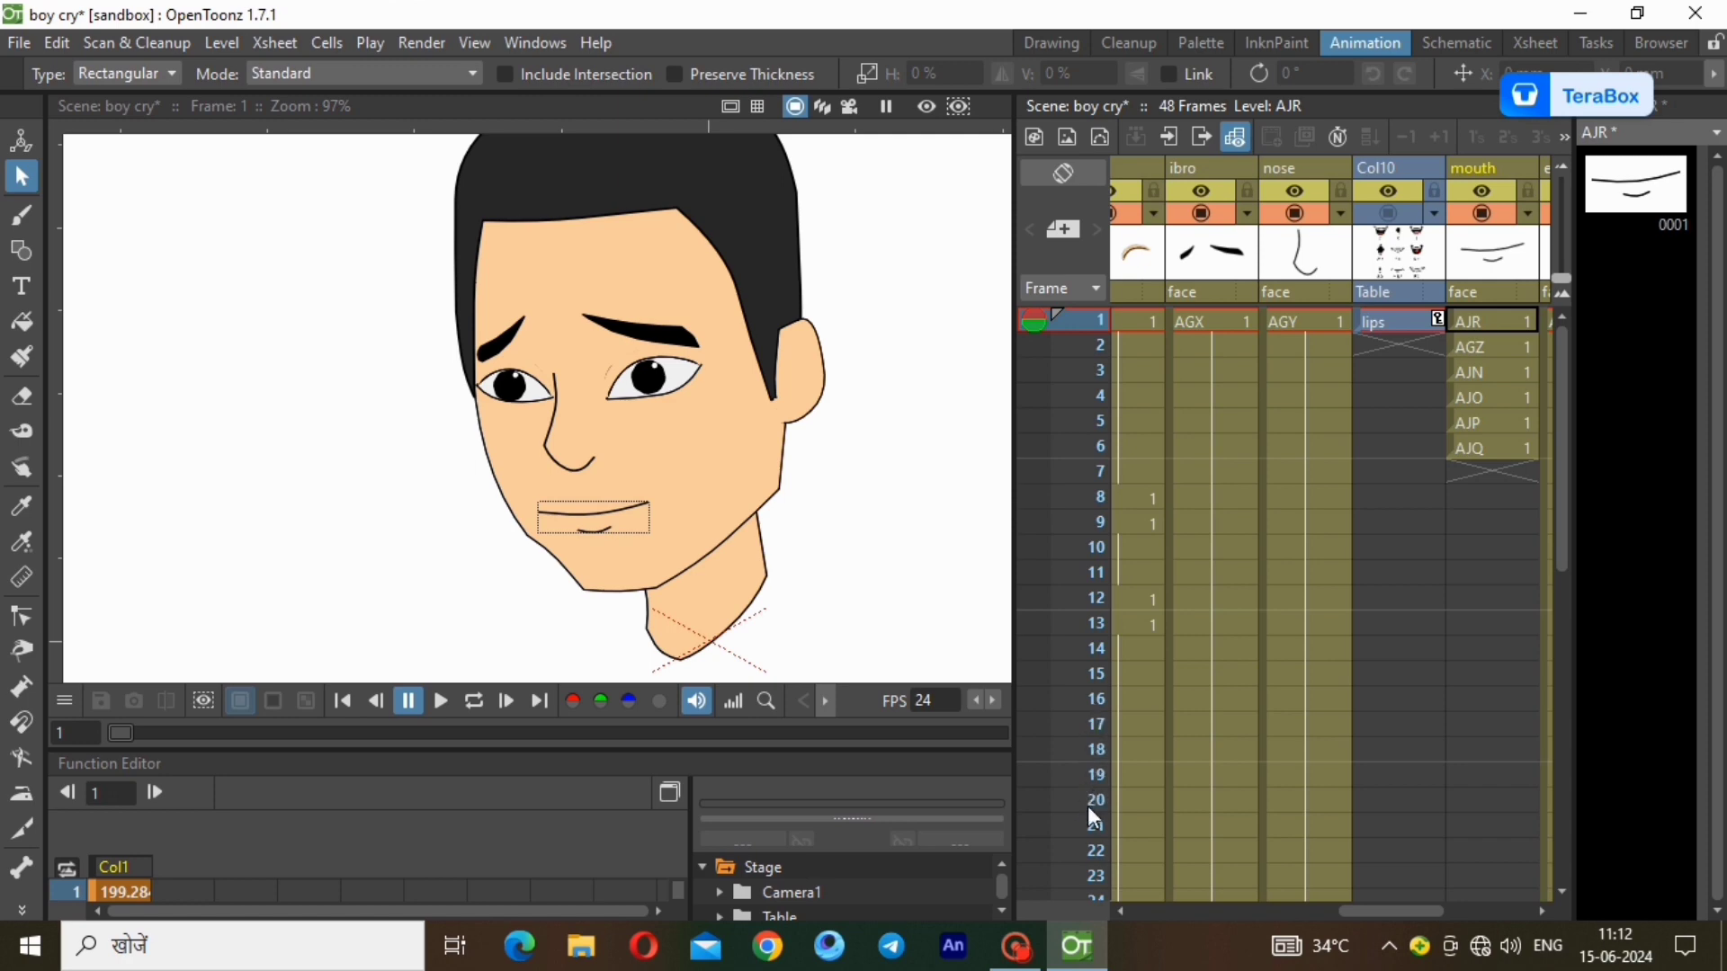
pyautogui.click(1492, 322)
pyautogui.moveTo(1512, 339); pyautogui.dragTo(1517, 845)
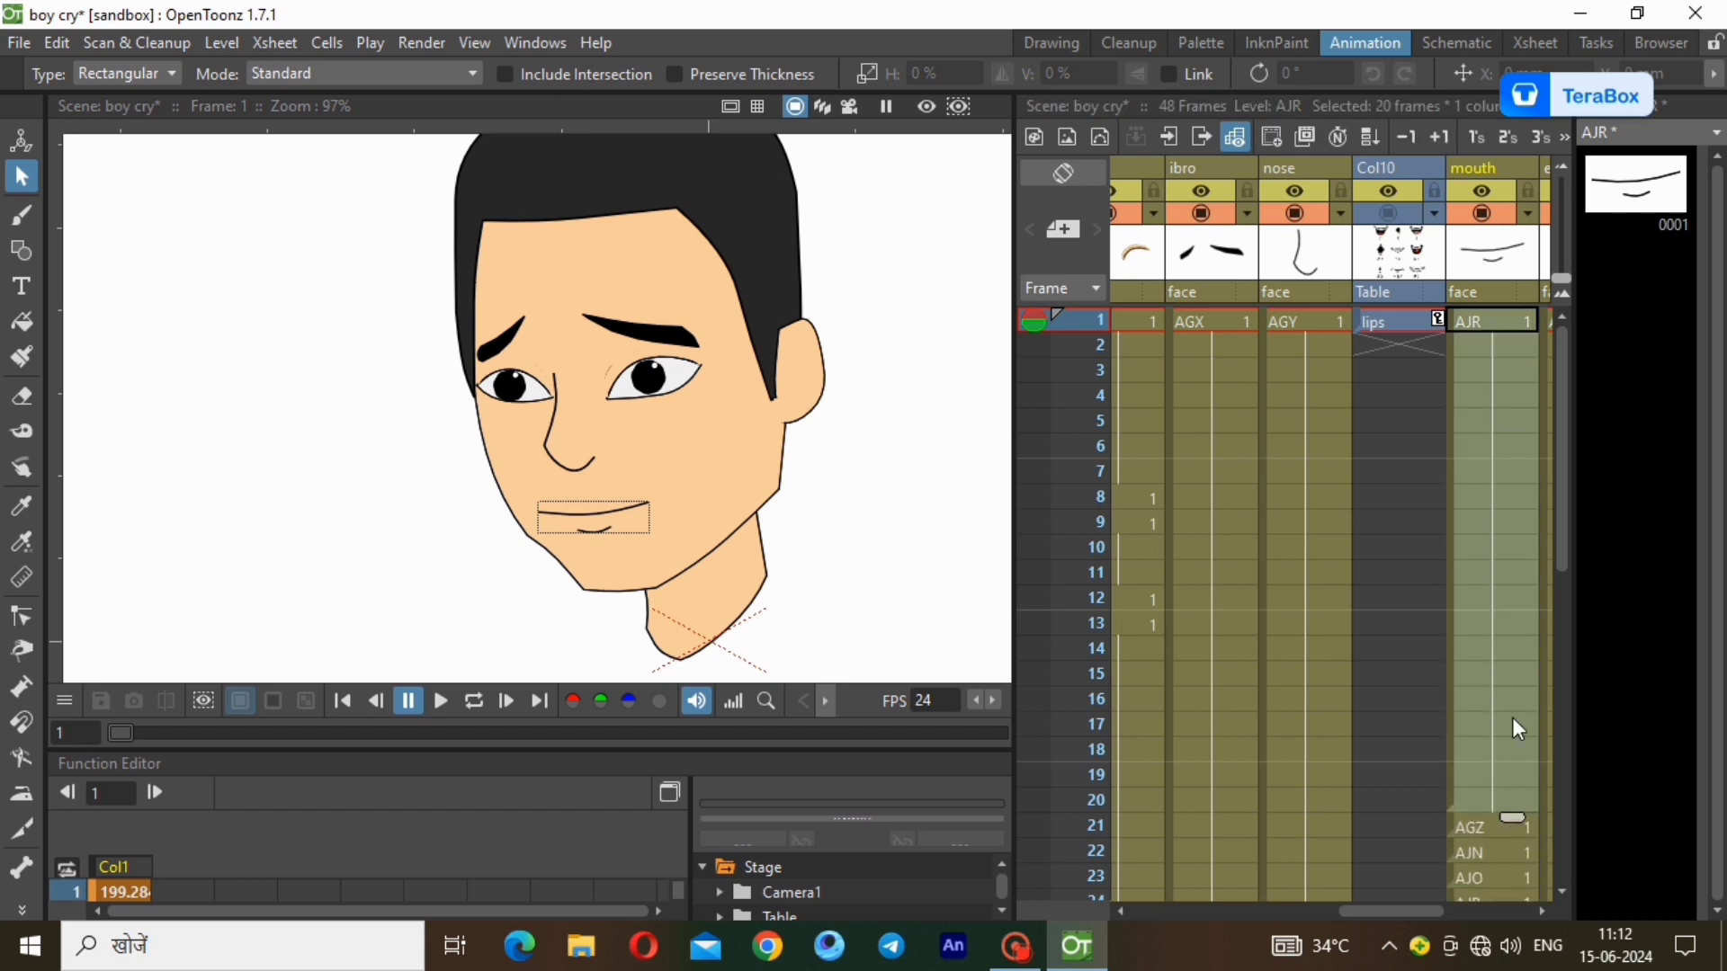
# Check the held AJR mouth at several frames between 1 and 20.
pyautogui.click(1510, 325)
pyautogui.click(1493, 349)
pyautogui.click(1490, 396)
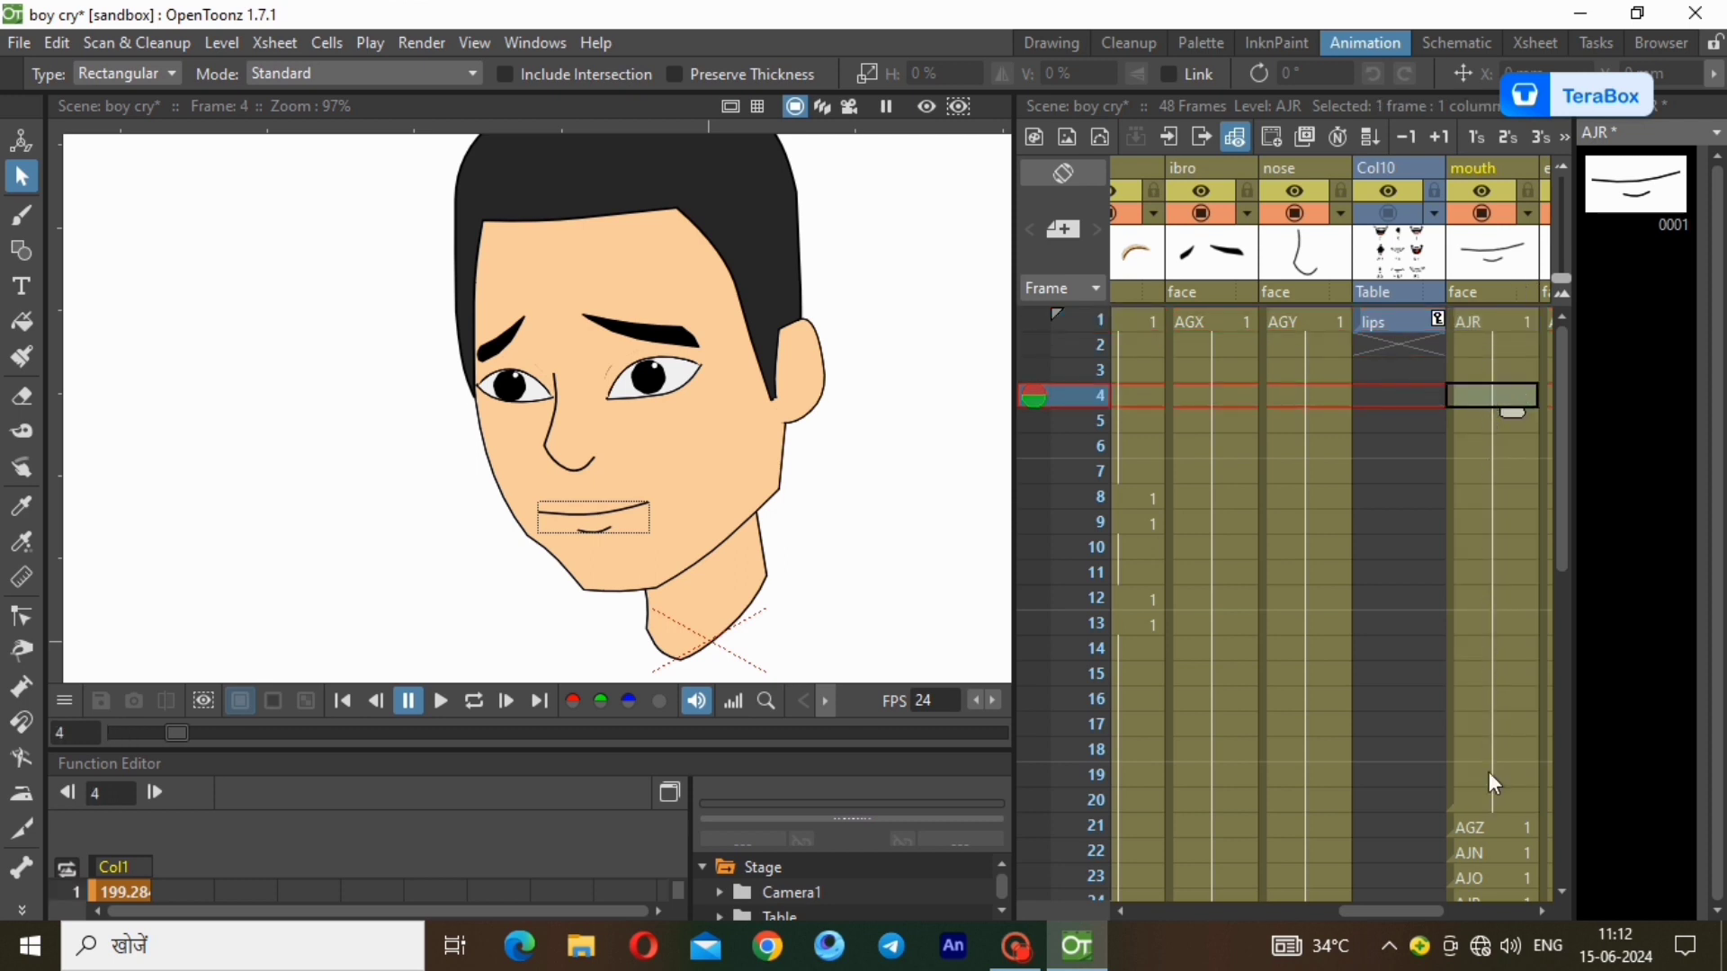
pyautogui.click(1491, 804)
pyautogui.click(1484, 572)
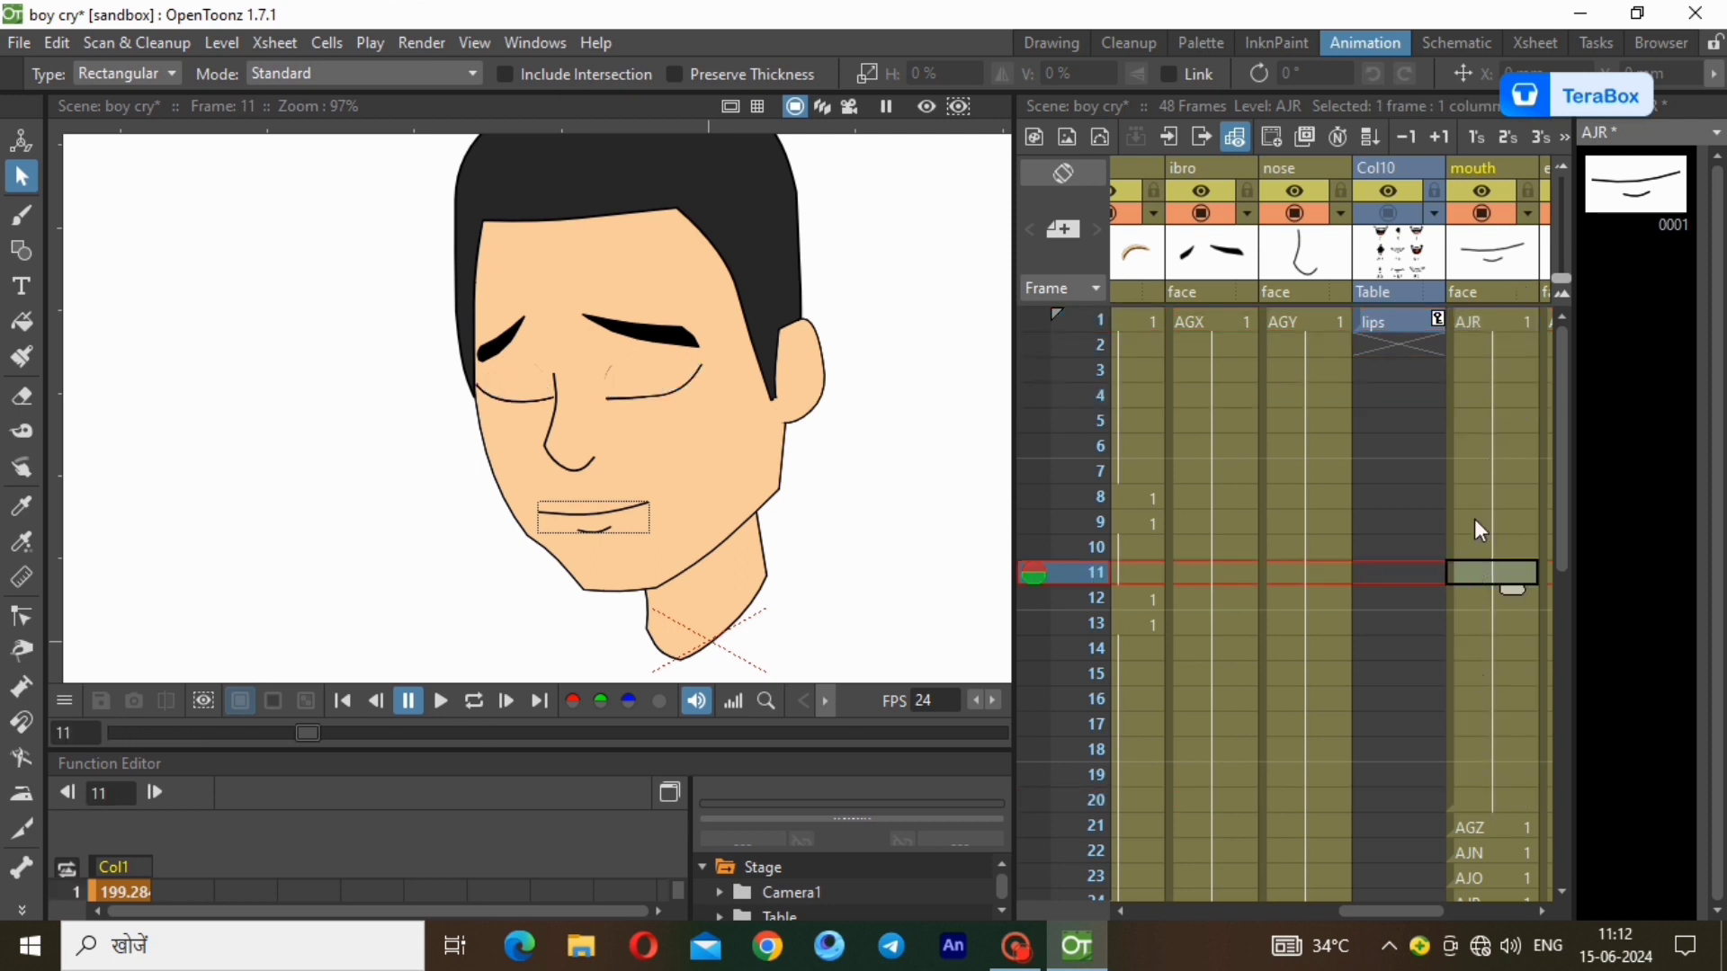
# Check the closed mouth at frame 8 and play the transition from frame 19 into the open mouth AGZ at frame 21.
pyautogui.click(1475, 498)
pyautogui.scroll(-4, 1458, 706)
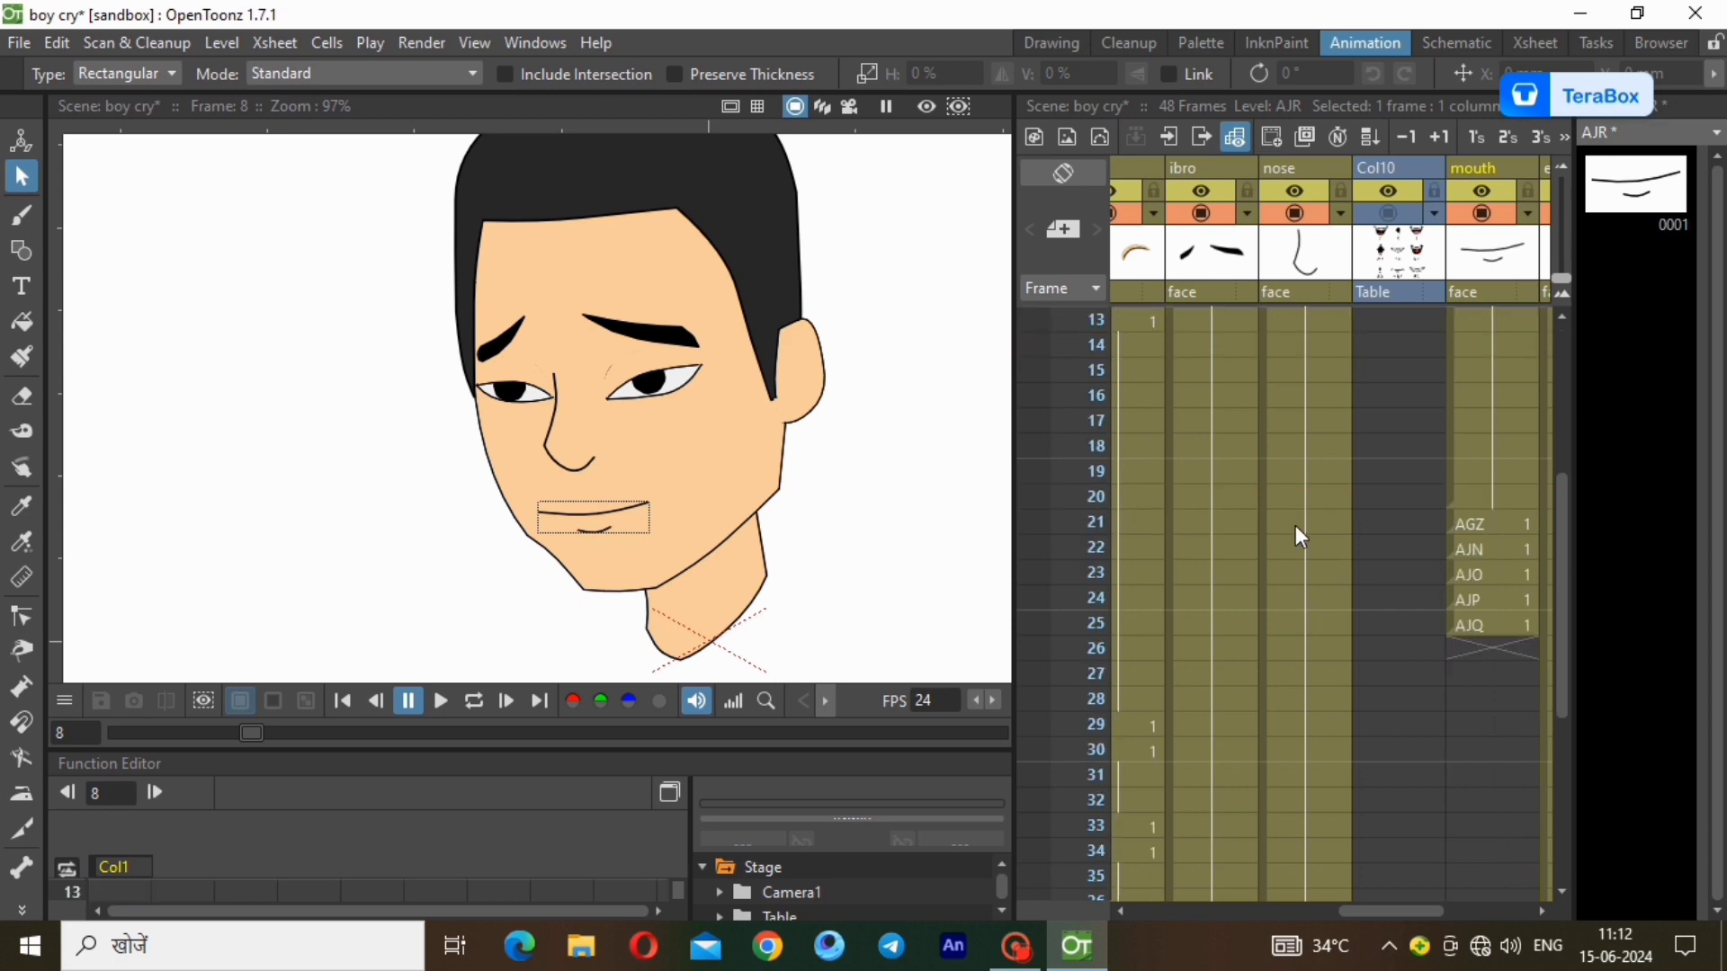
pyautogui.click(1509, 526)
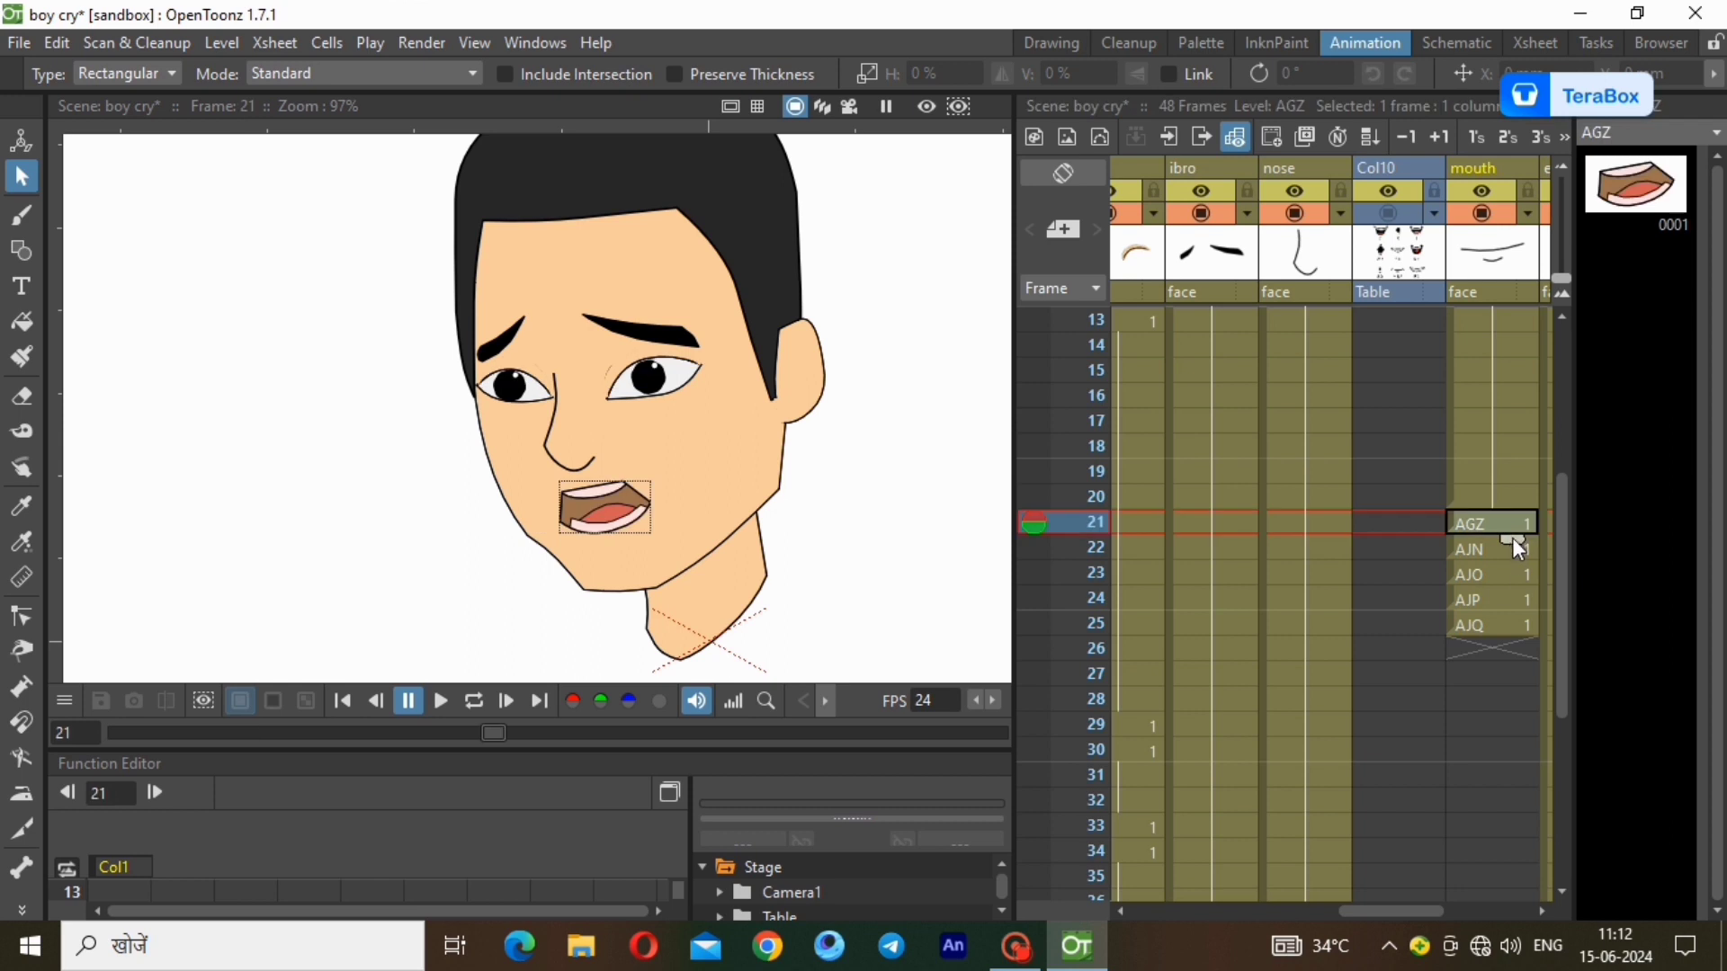
pyautogui.press('Up')
pyautogui.press('Up')
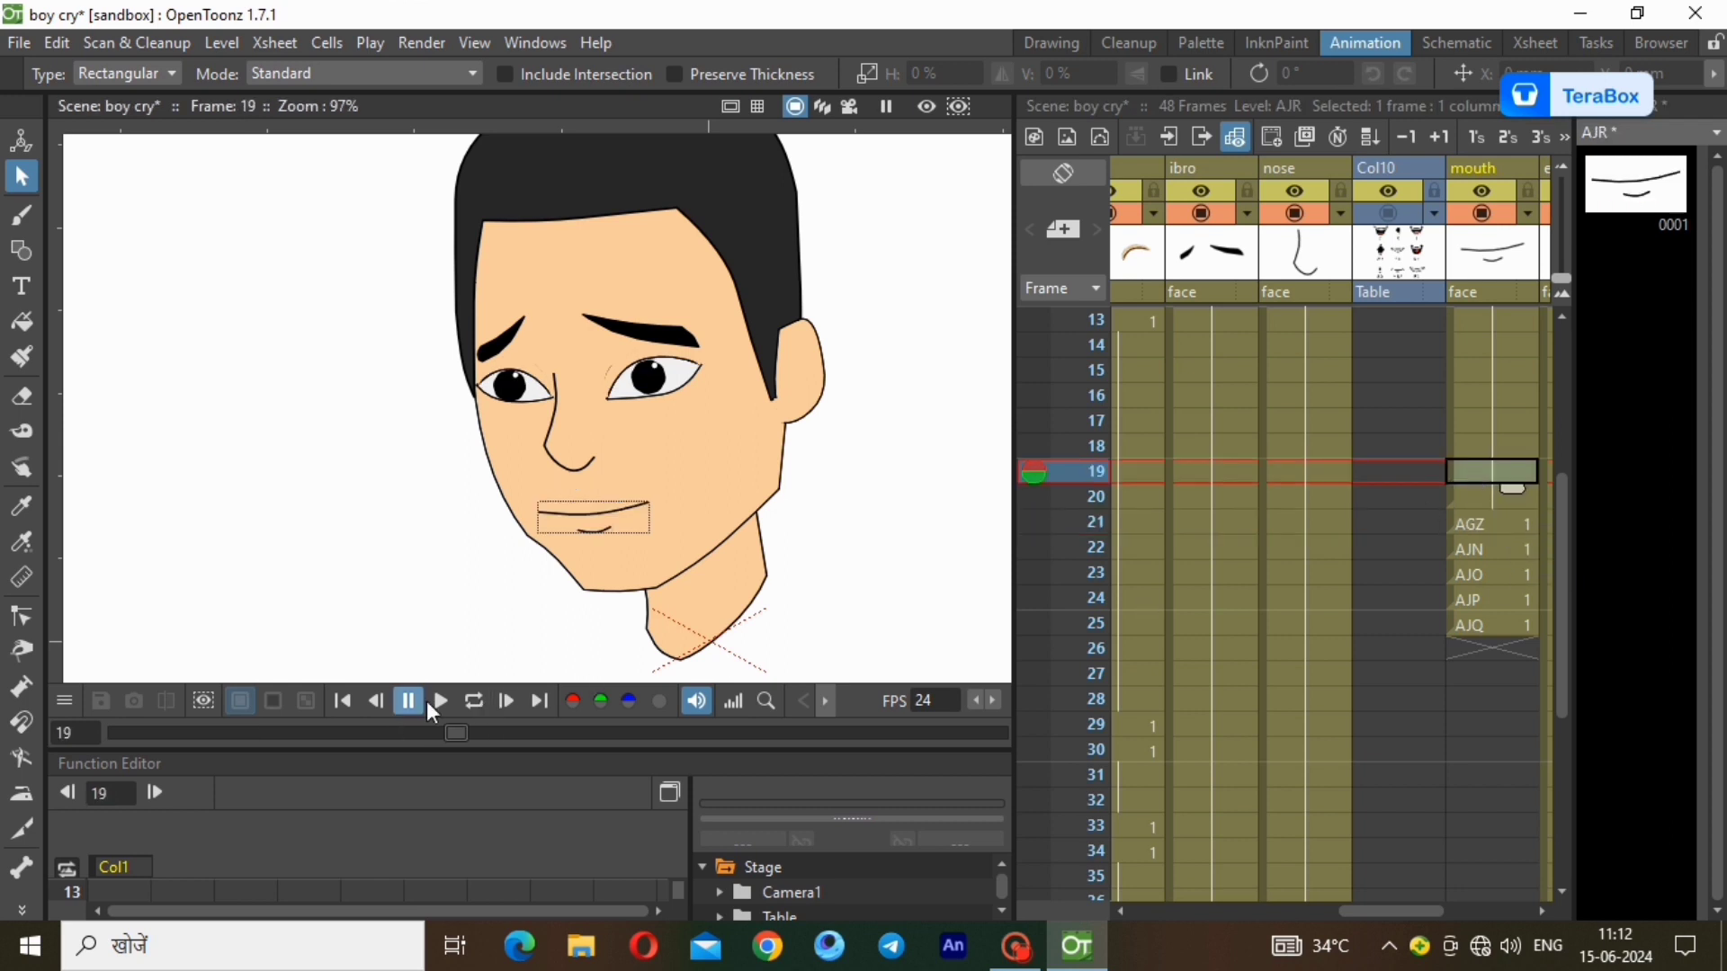
pyautogui.press('Down')
pyautogui.press('Down')
pyautogui.press('Down')
pyautogui.press('Down')
pyautogui.press('Down')
pyautogui.press('Down')
pyautogui.press('Down')
pyautogui.press('Down')
pyautogui.press('Down')
pyautogui.press('Down')
pyautogui.press('Down')
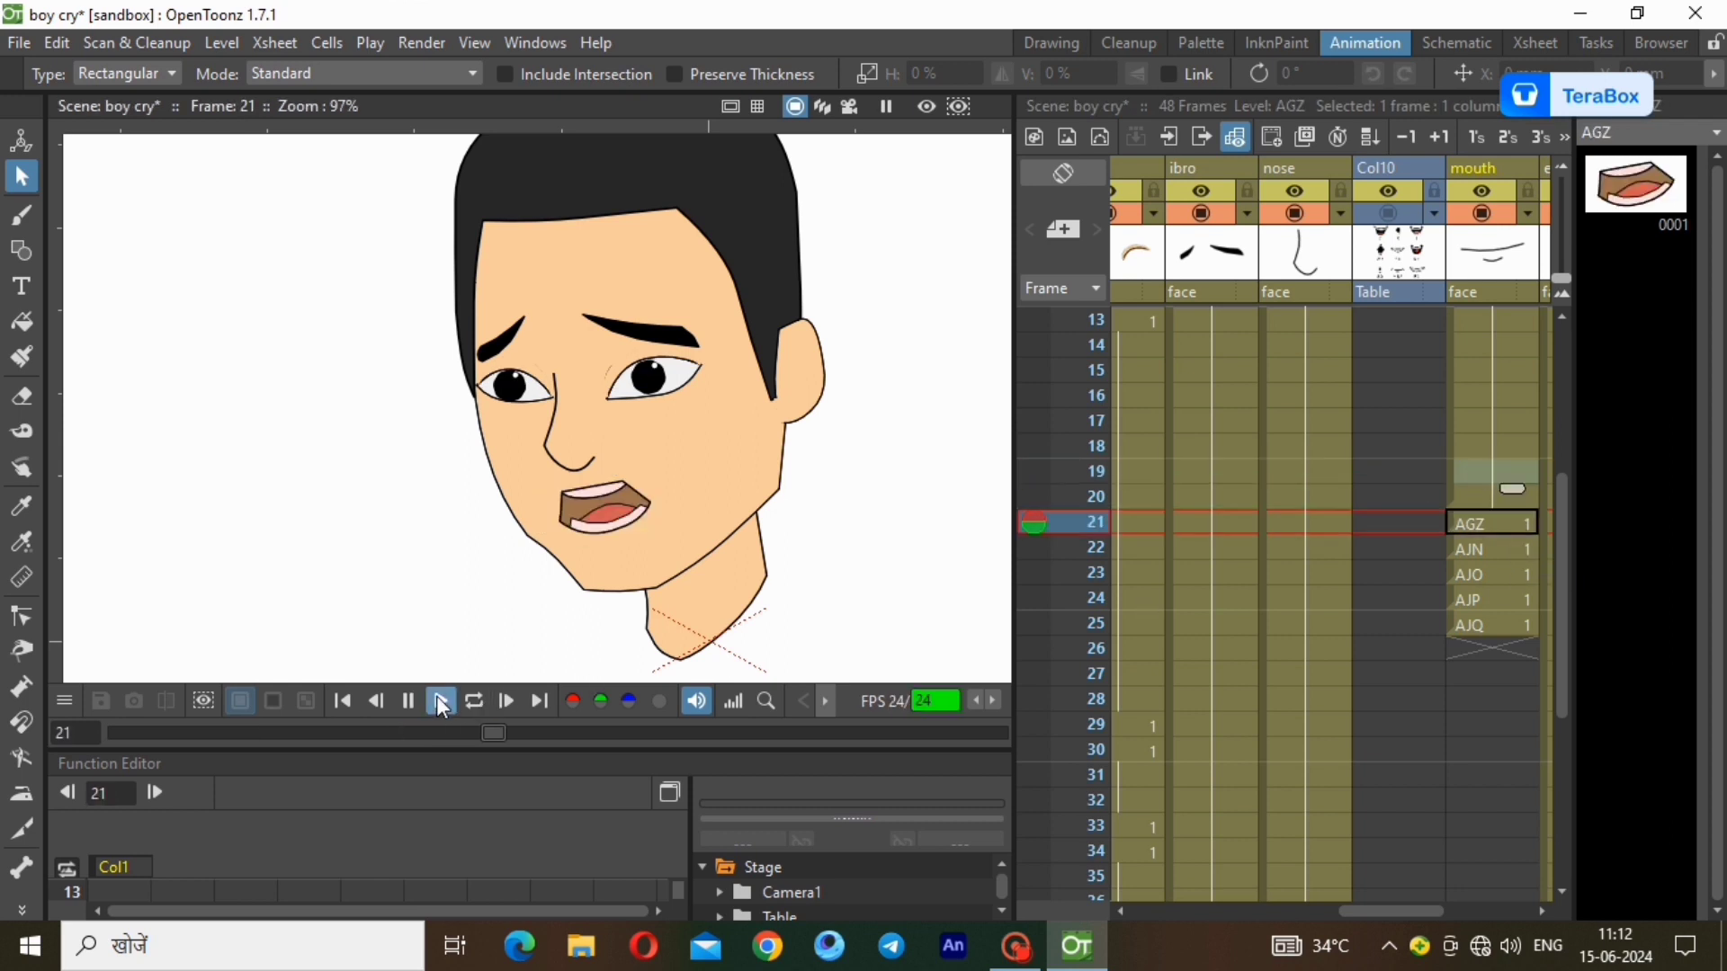
# Extend the mouth column exposures so AGZ holds frames 21 to 23 and AJN holds frames 24 to 25.
pyautogui.click(1484, 523)
pyautogui.moveTo(1514, 538); pyautogui.dragTo(1519, 601)
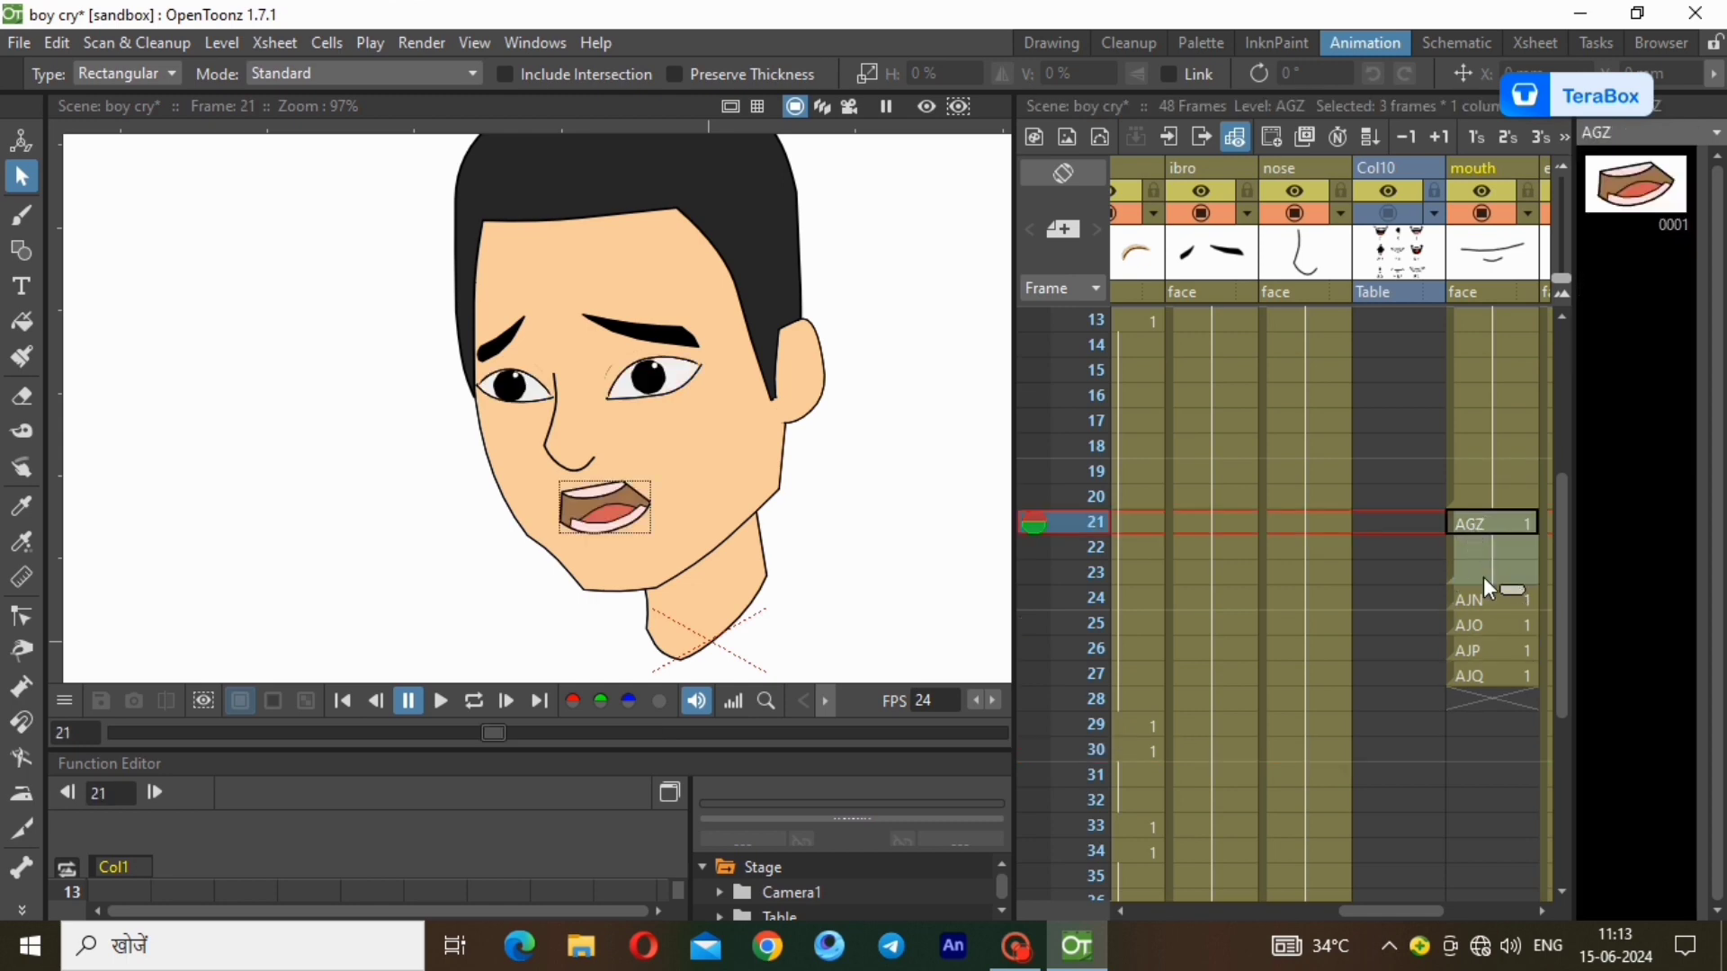
pyautogui.click(1484, 601)
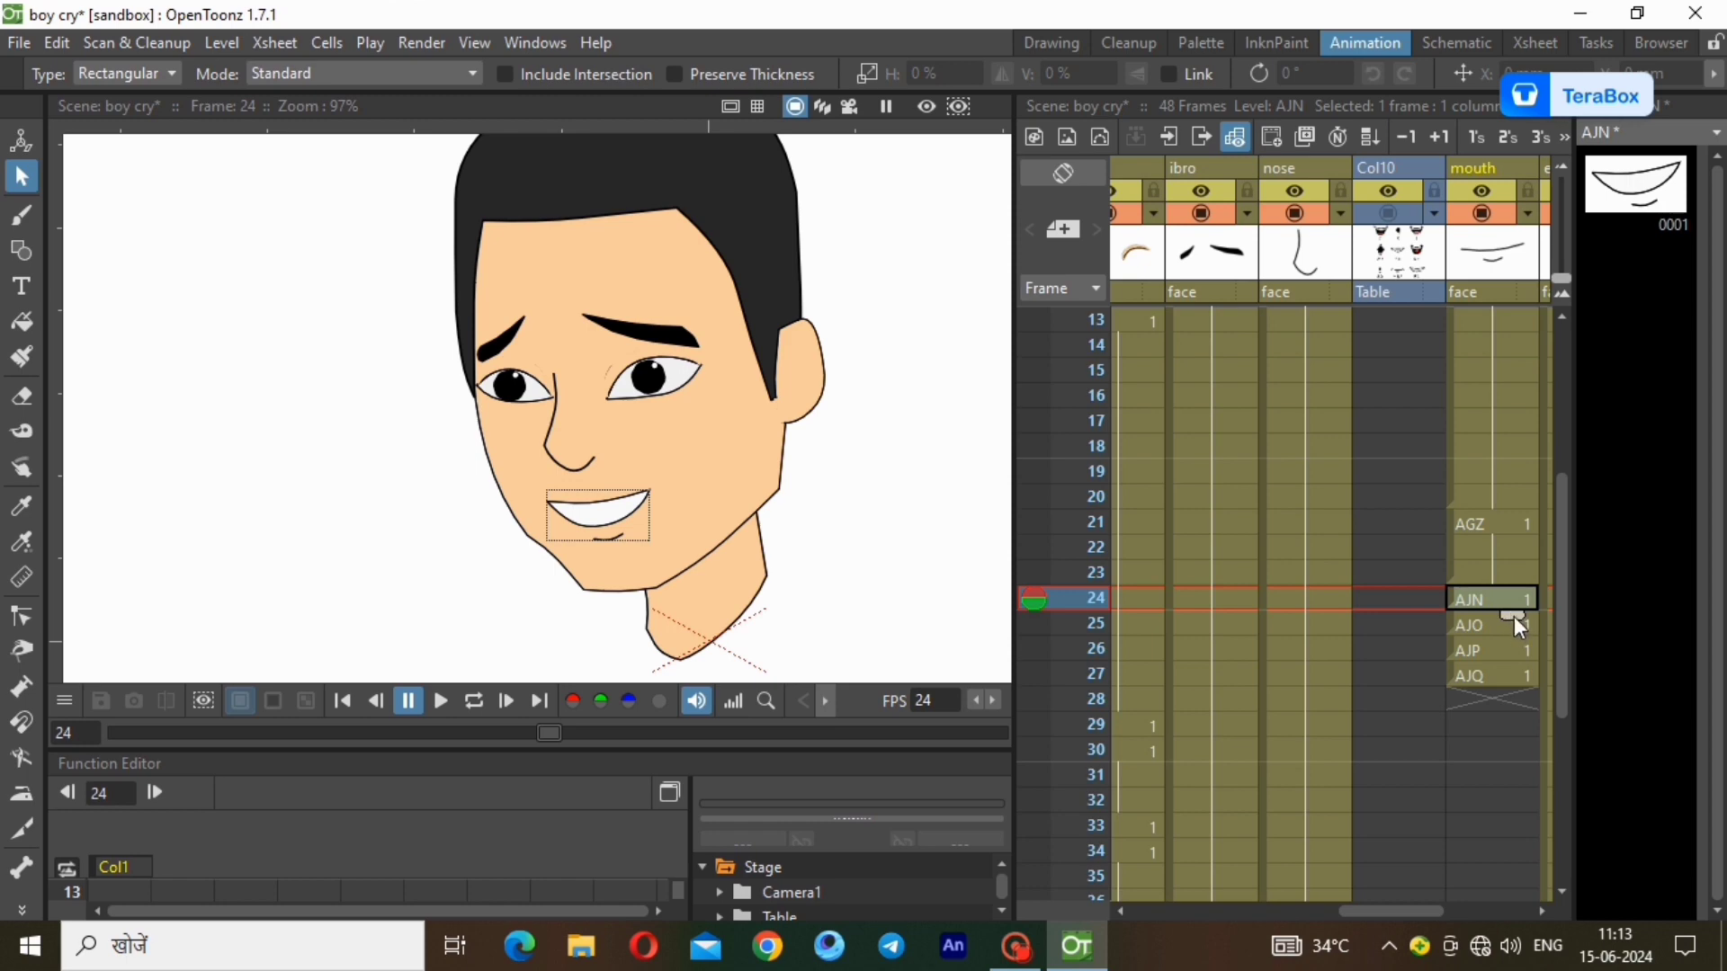
pyautogui.moveTo(1513, 617); pyautogui.dragTo(1517, 653)
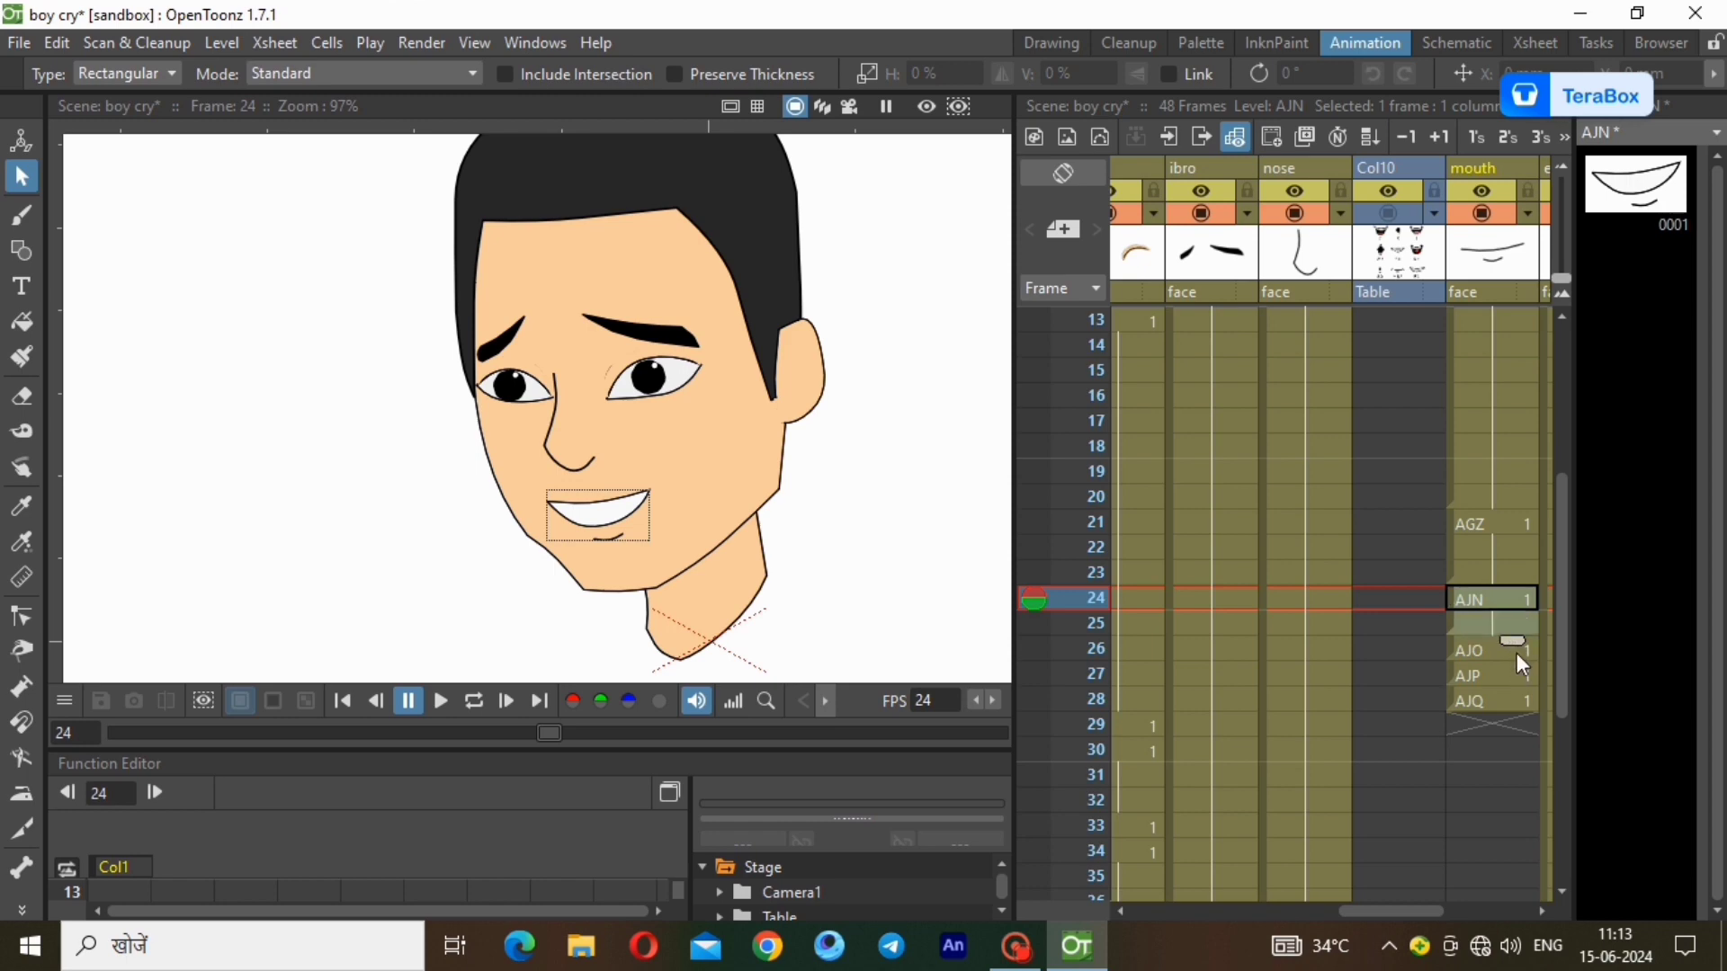
# Extend the remaining mouth exposures so AJO holds through frame 27, AJP frames 28 to 30 and AJQ frames 31 to 33.
pyautogui.click(1475, 655)
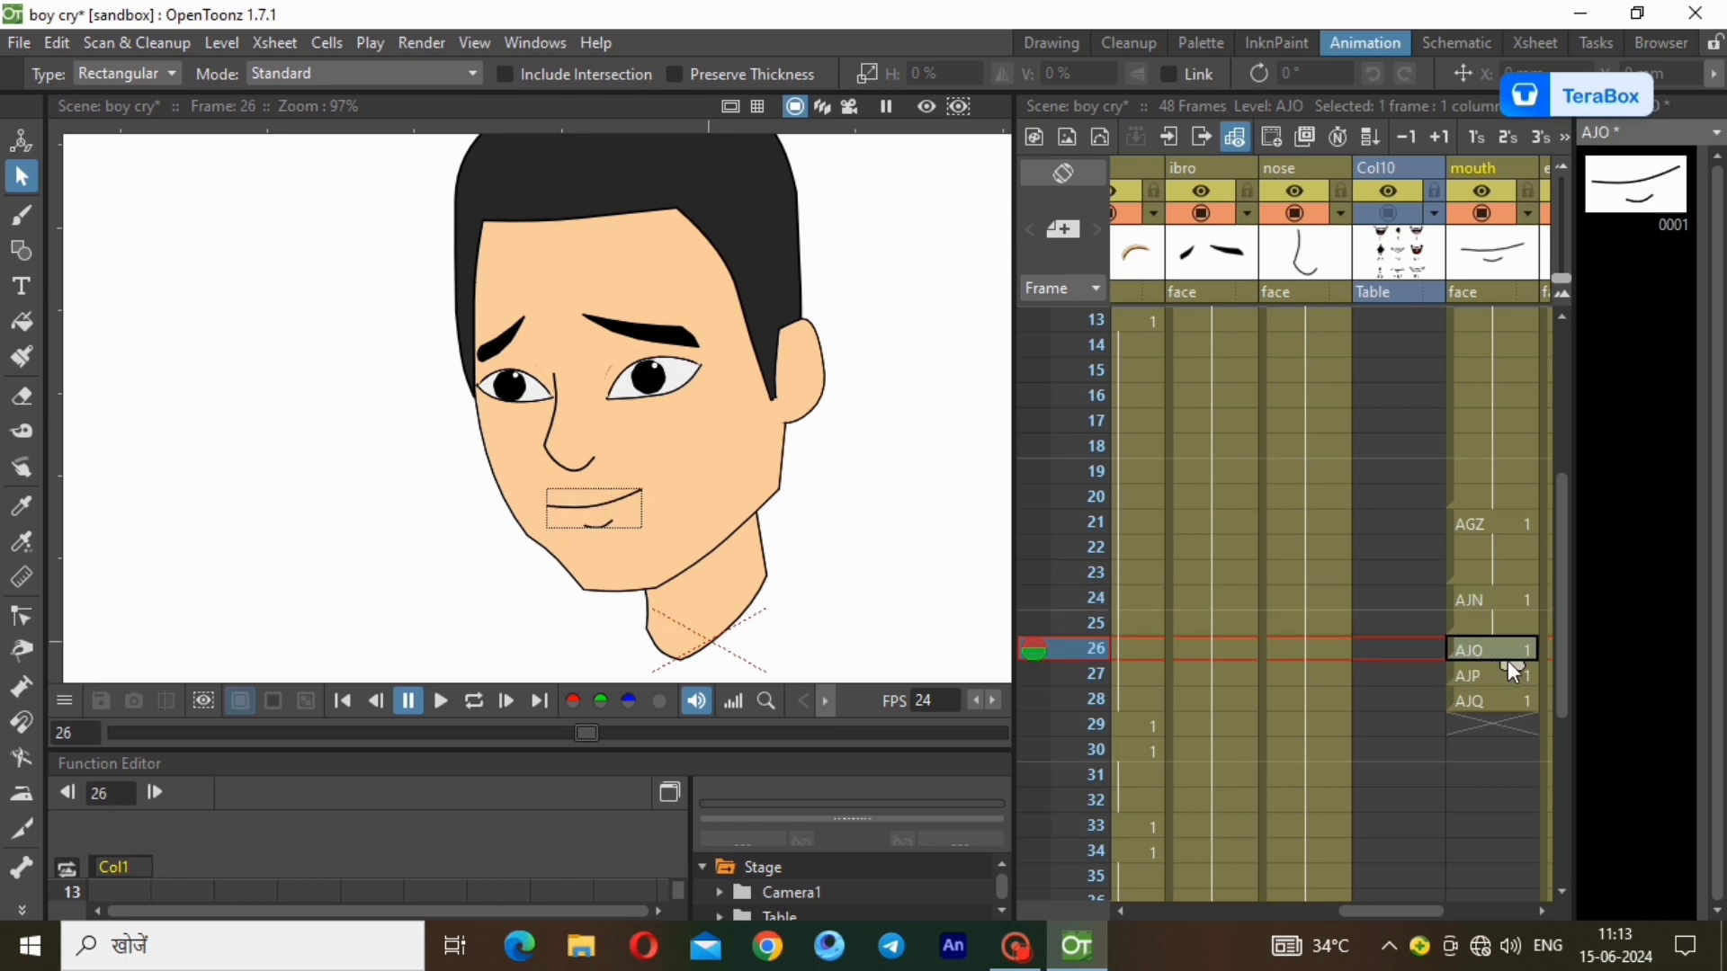
pyautogui.moveTo(1512, 667); pyautogui.dragTo(1518, 840)
pyautogui.click(1484, 698)
pyautogui.click(1507, 773)
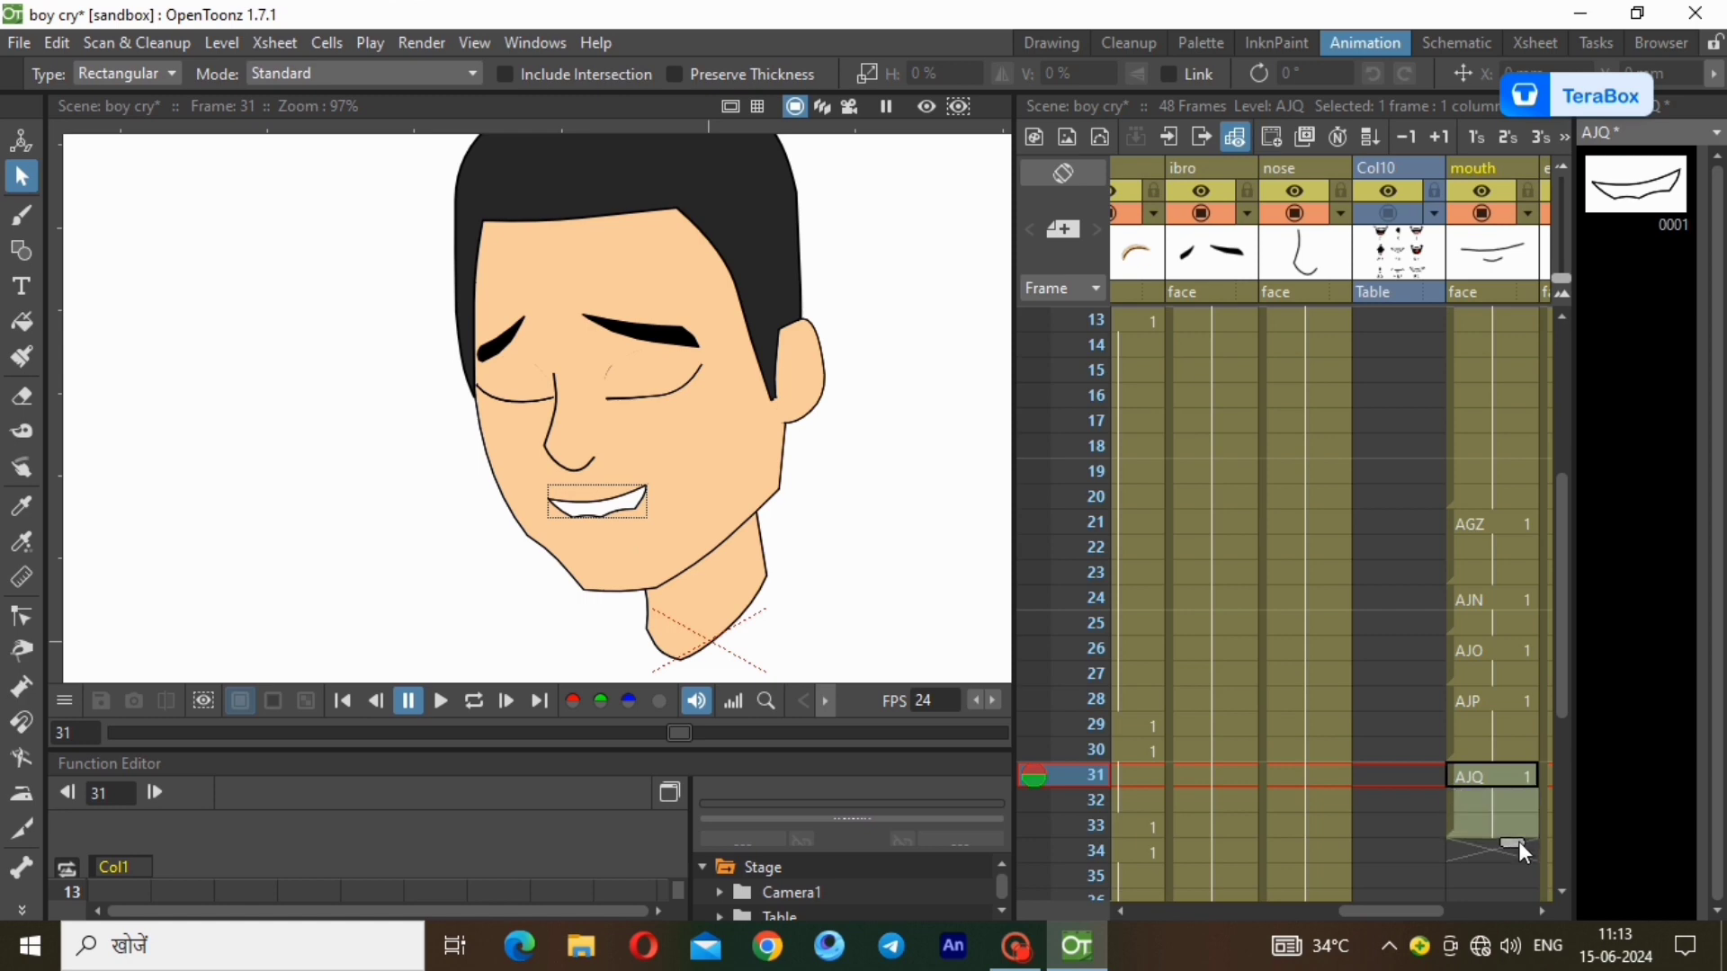
# Play the mouth sequence from frame 21 and compare where the mouth column ends with the other columns.
pyautogui.click(1493, 530)
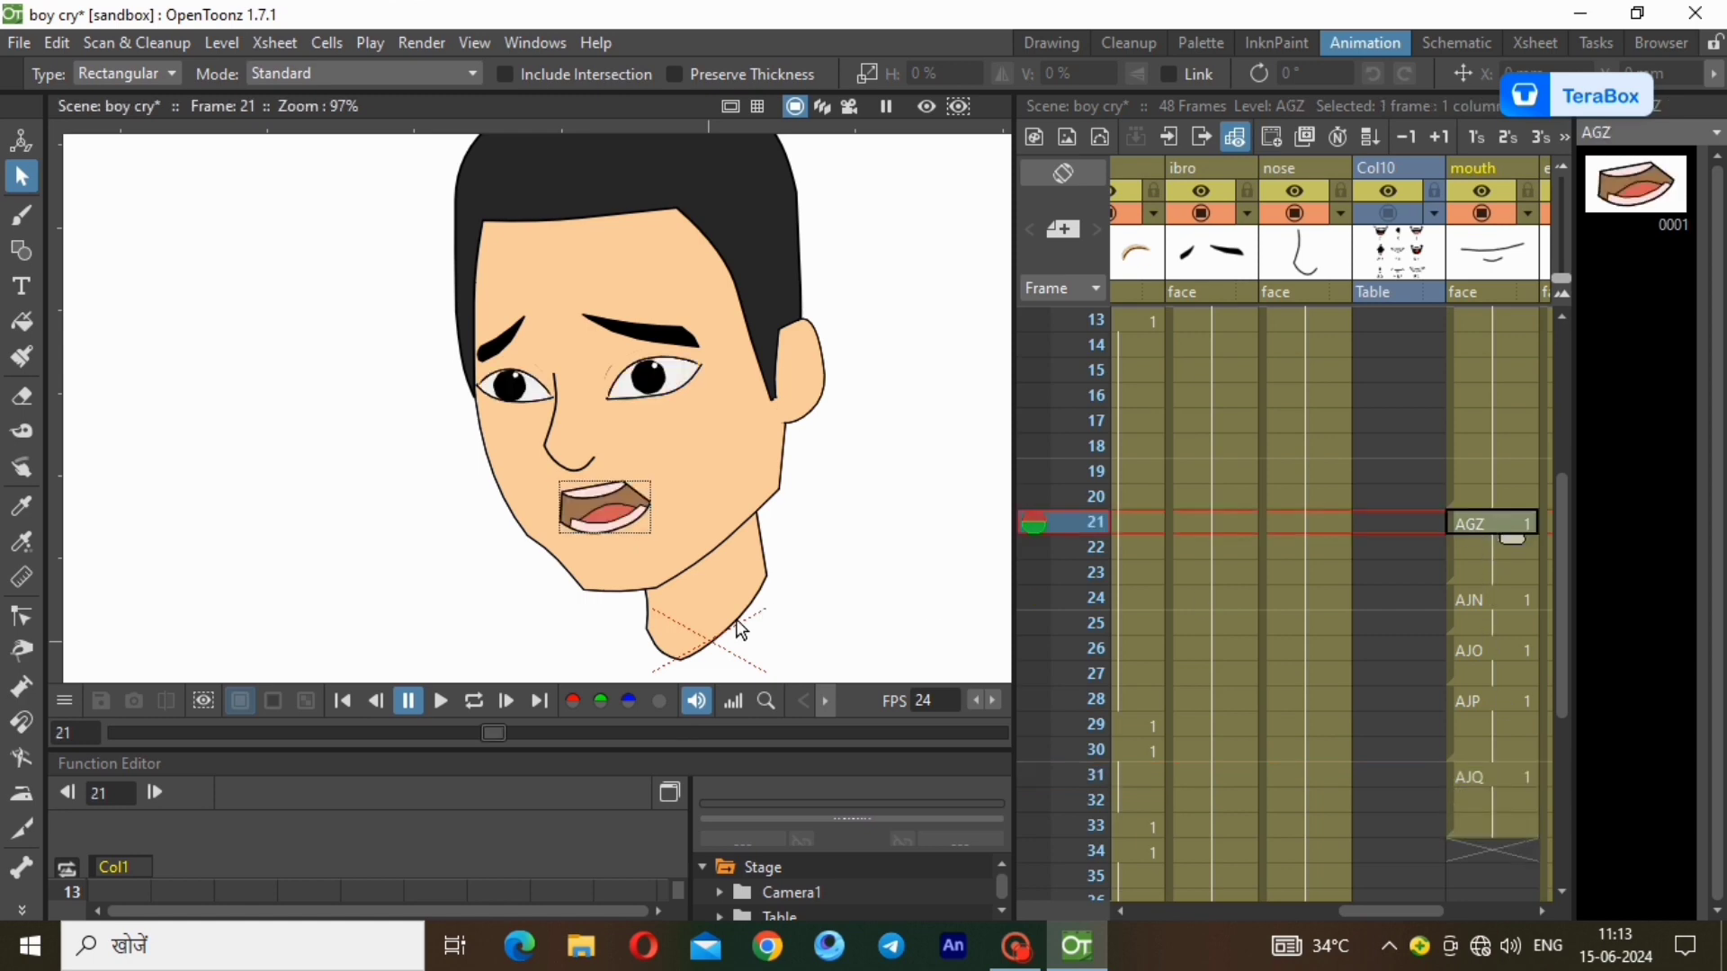
pyautogui.click(440, 701)
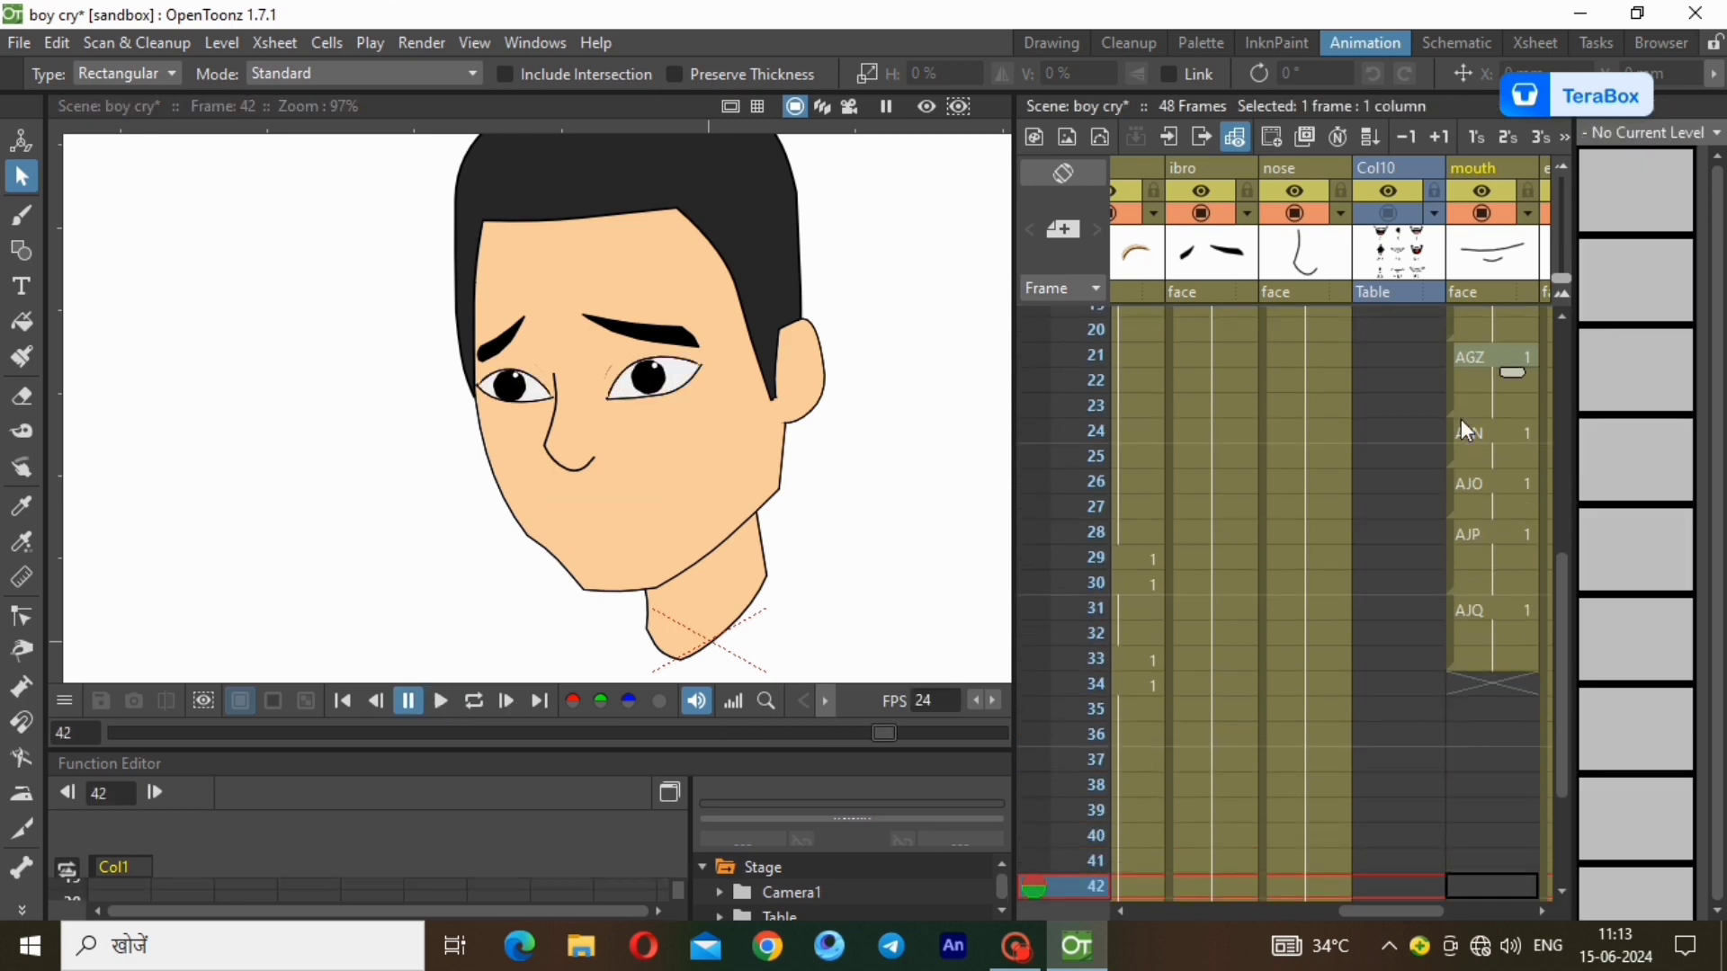
pyautogui.click(1483, 505)
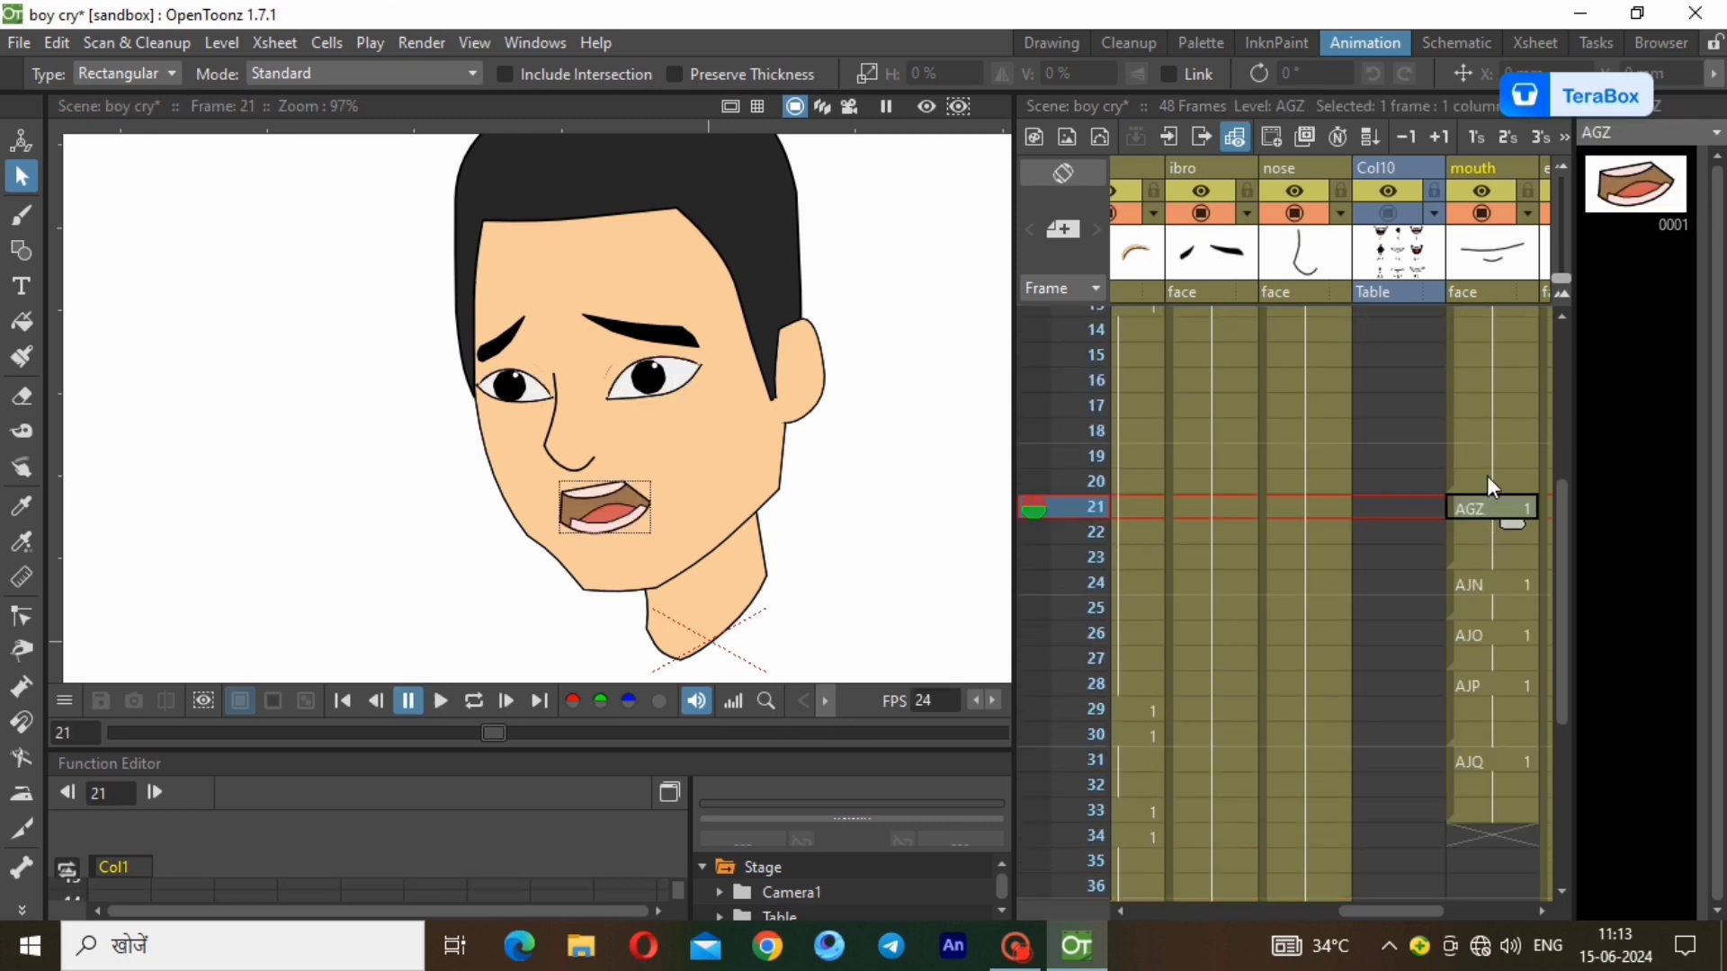
pyautogui.click(1487, 478)
pyautogui.scroll(-5, 1487, 510)
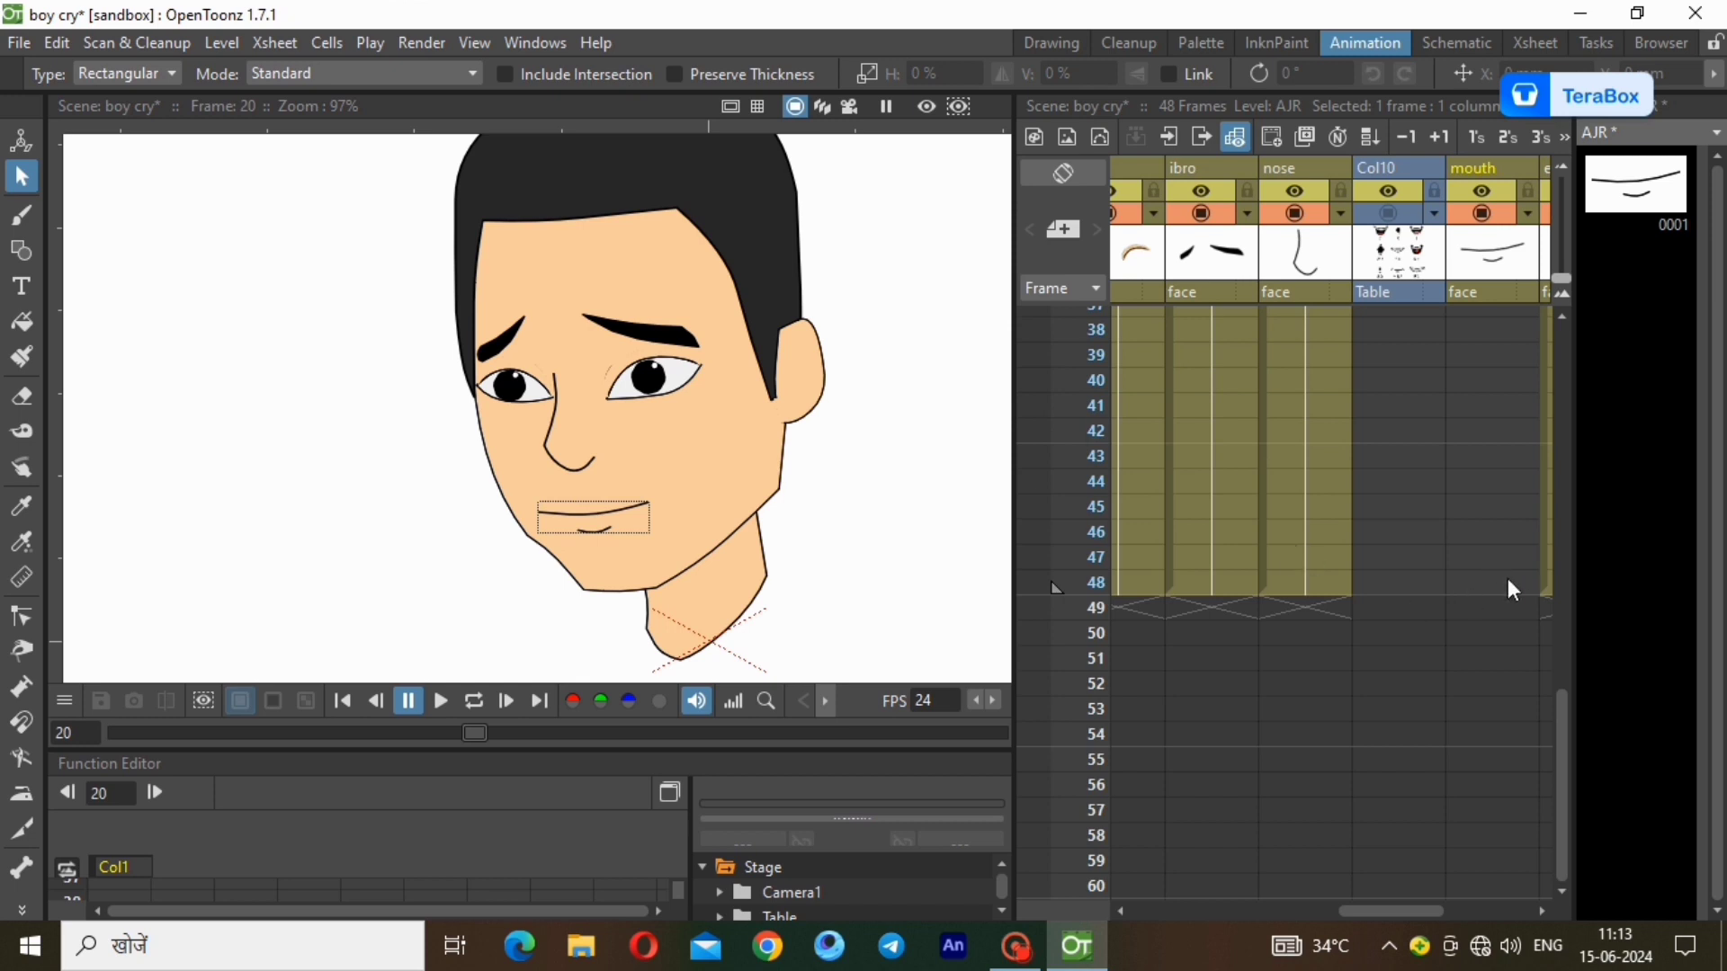
pyautogui.scroll(5, 1507, 580)
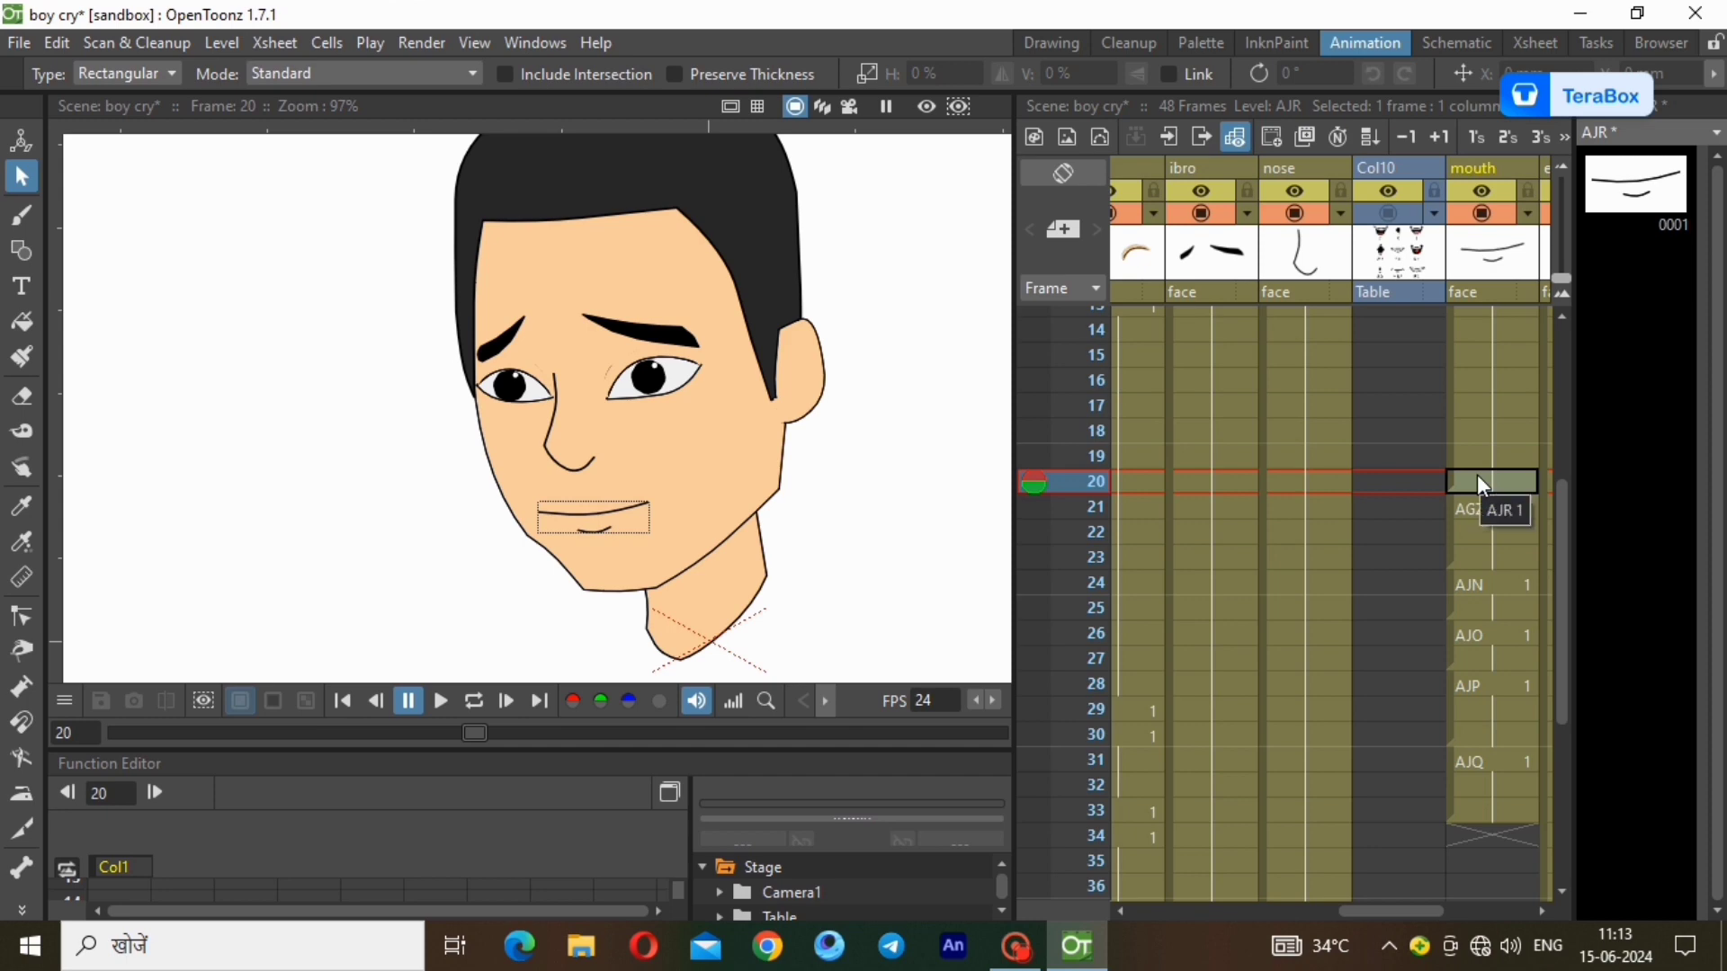
pyautogui.click(1458, 511)
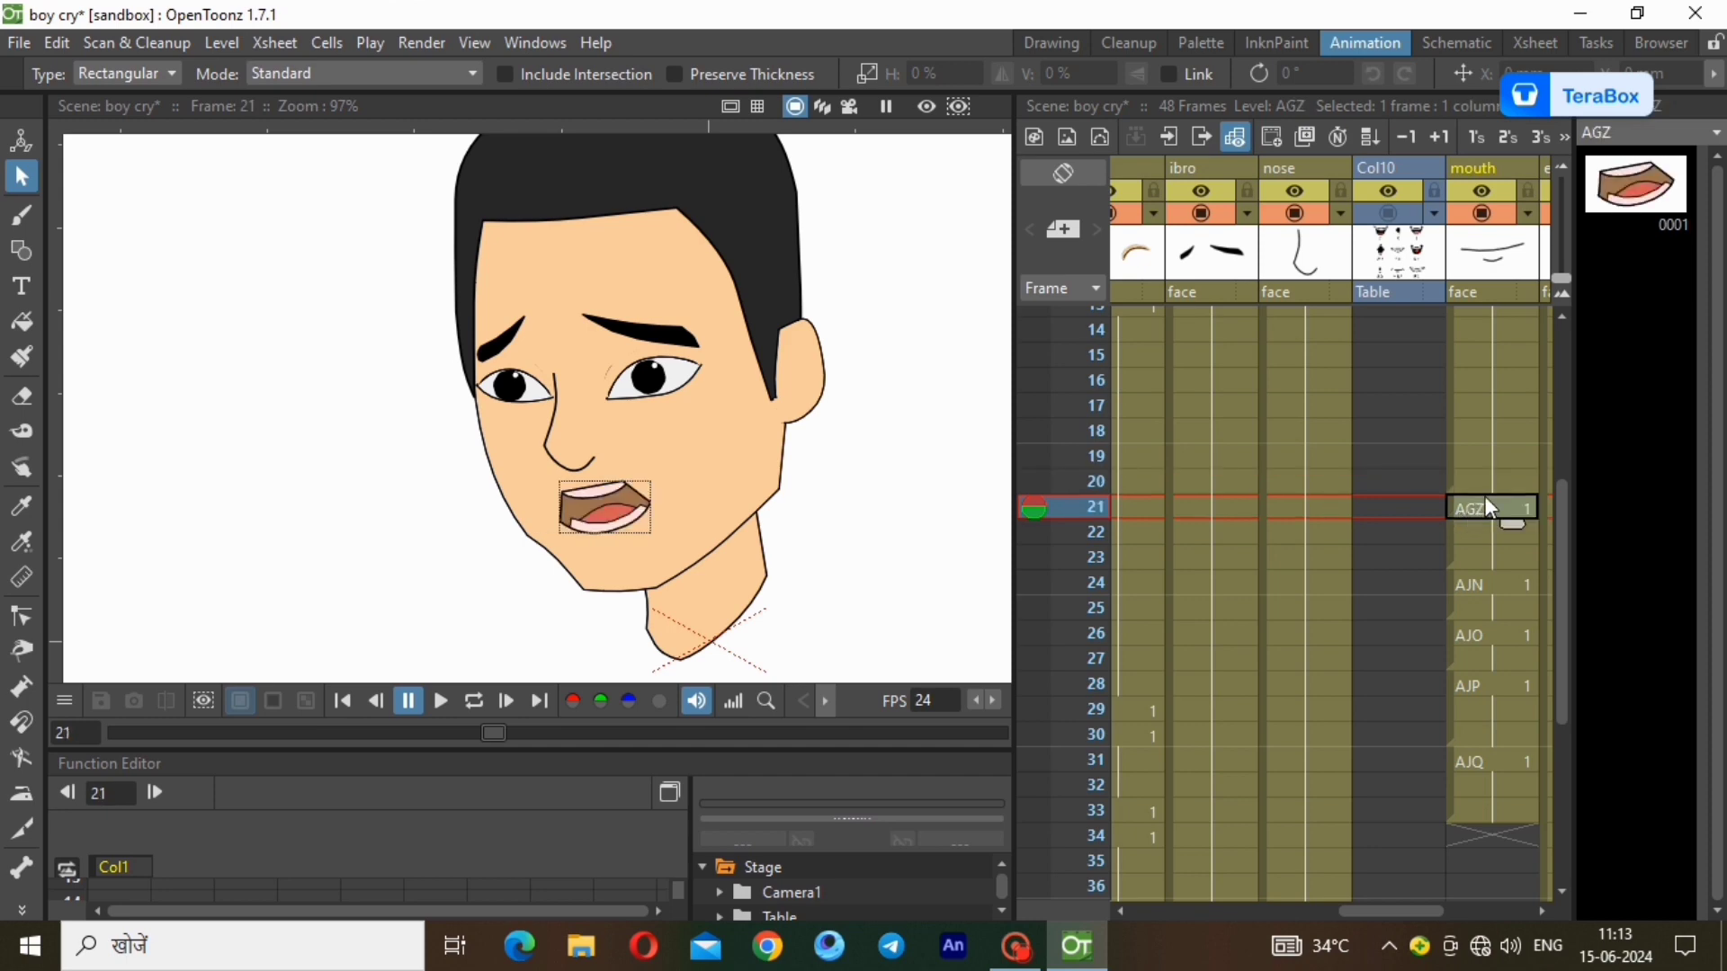
# Copy the mouth cells from frames 21 to 33, covering the AGZ to AJQ sequence.
pyautogui.click(1487, 481)
pyautogui.moveTo(1480, 509); pyautogui.dragTo(1479, 804)
pyautogui.rightClick(1477, 801)
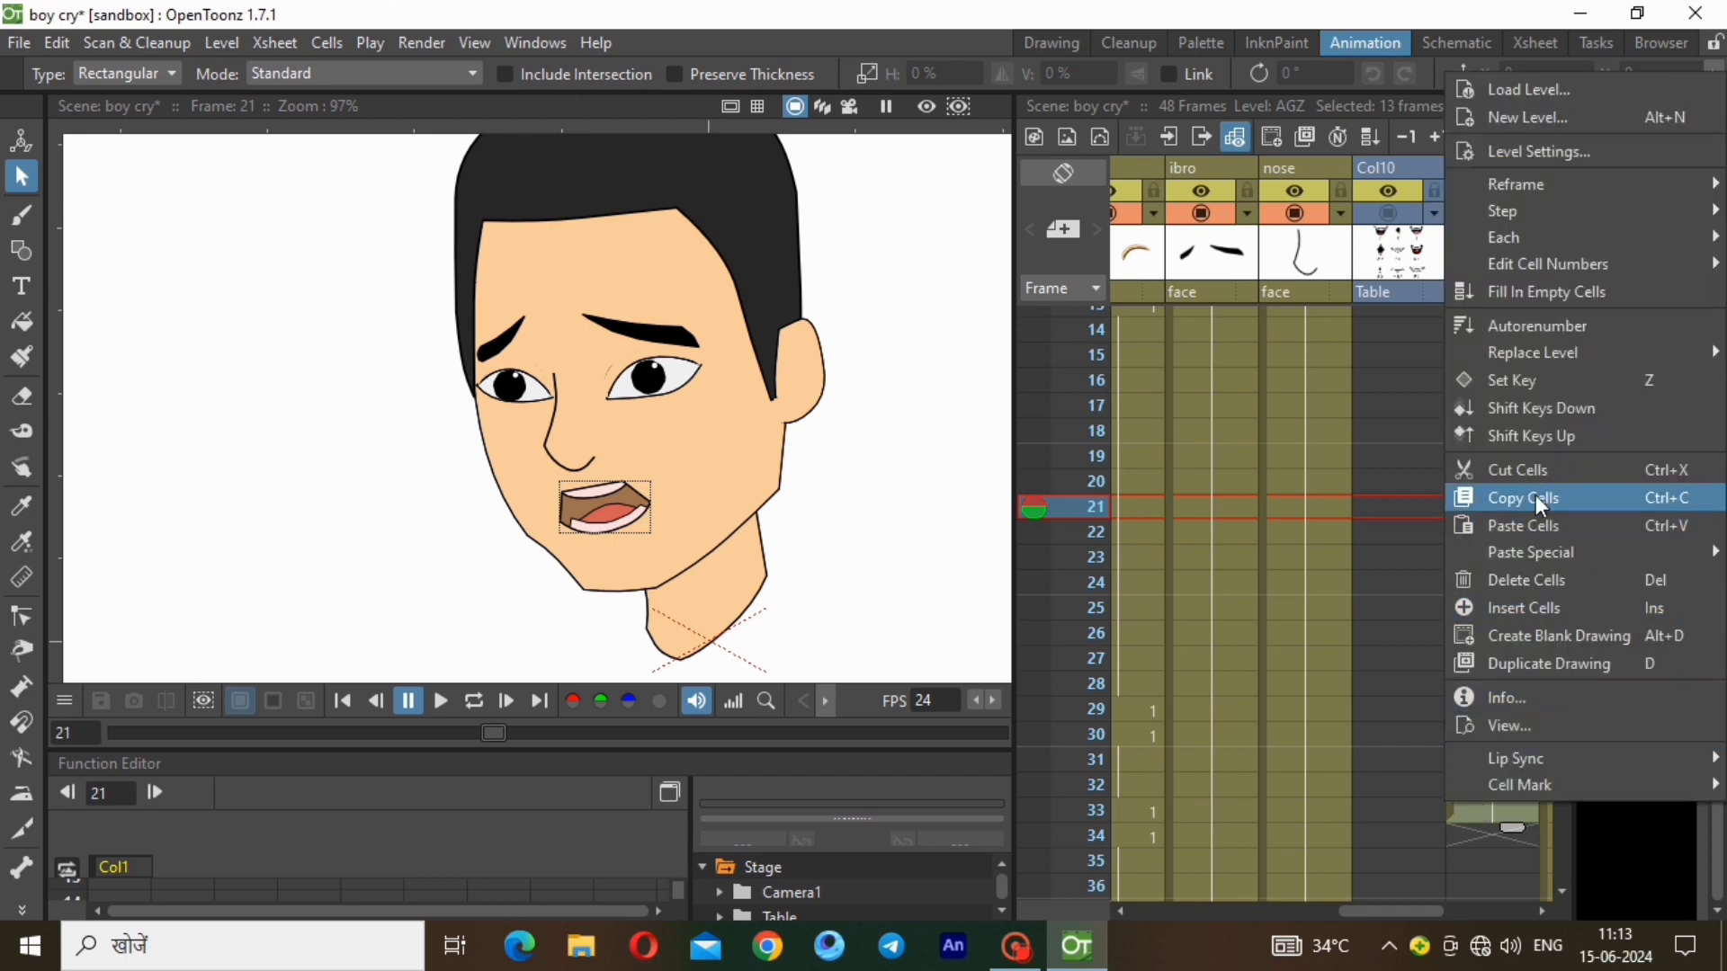
pyautogui.click(1534, 497)
# Create a new one-frame Toonz Vector Level at frame 34 of the mouth column with the default settings.
pyautogui.click(1478, 829)
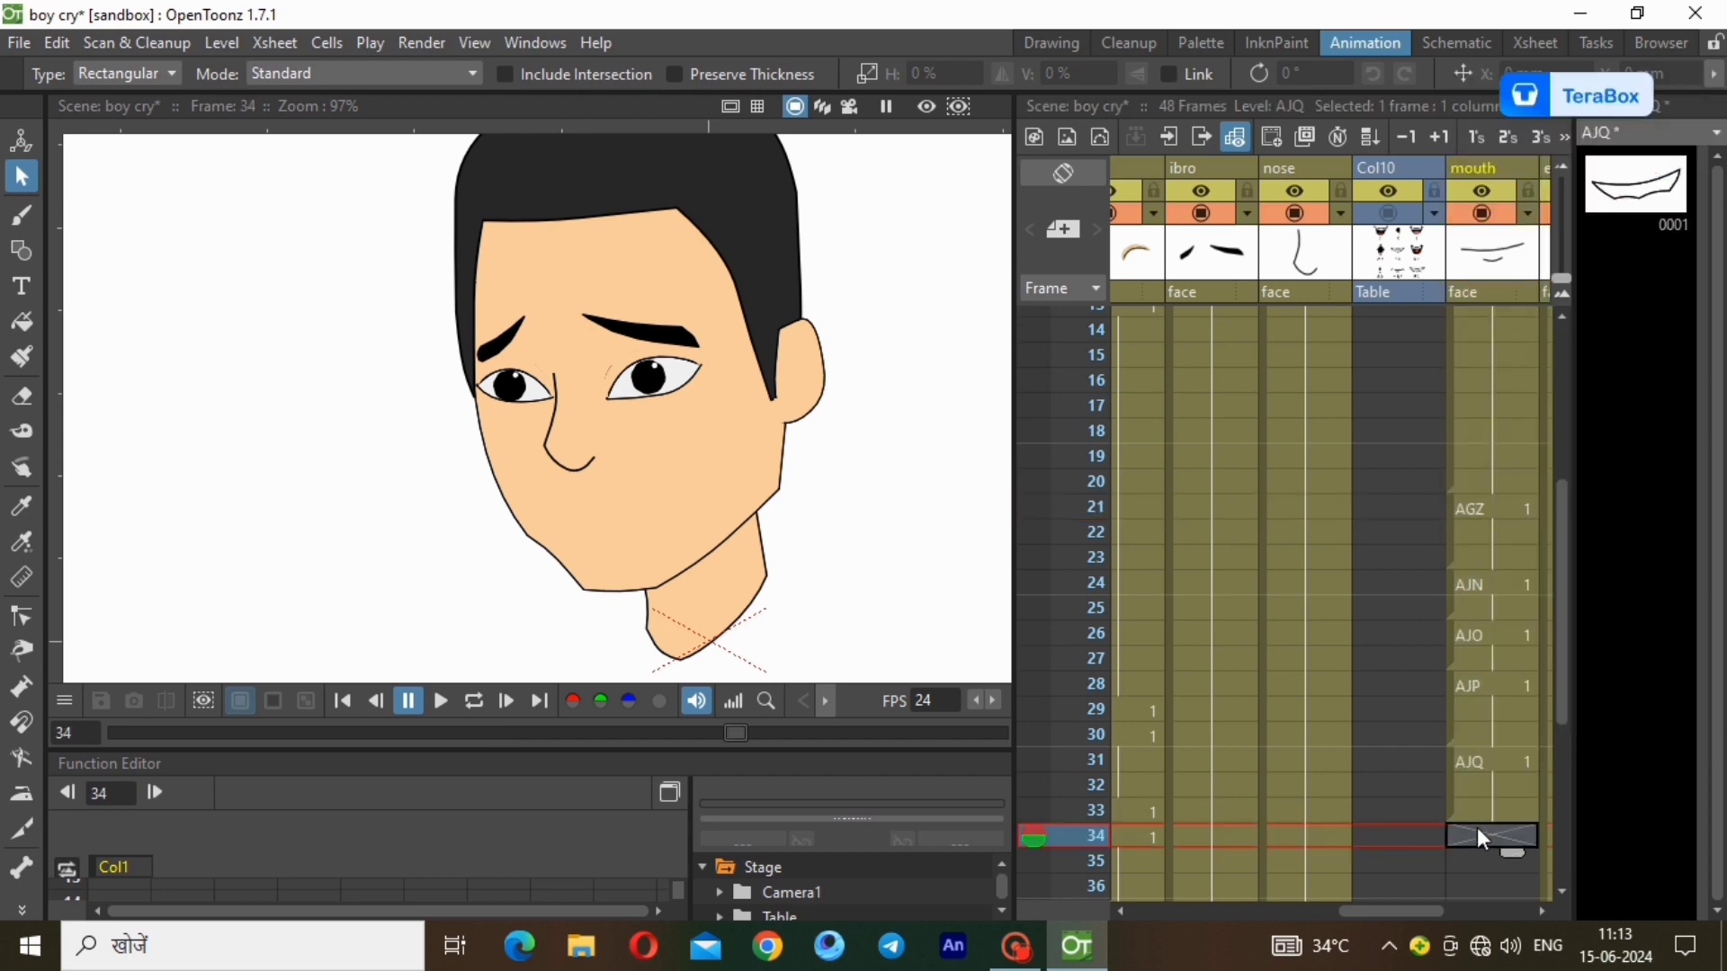
pyautogui.click(224, 44)
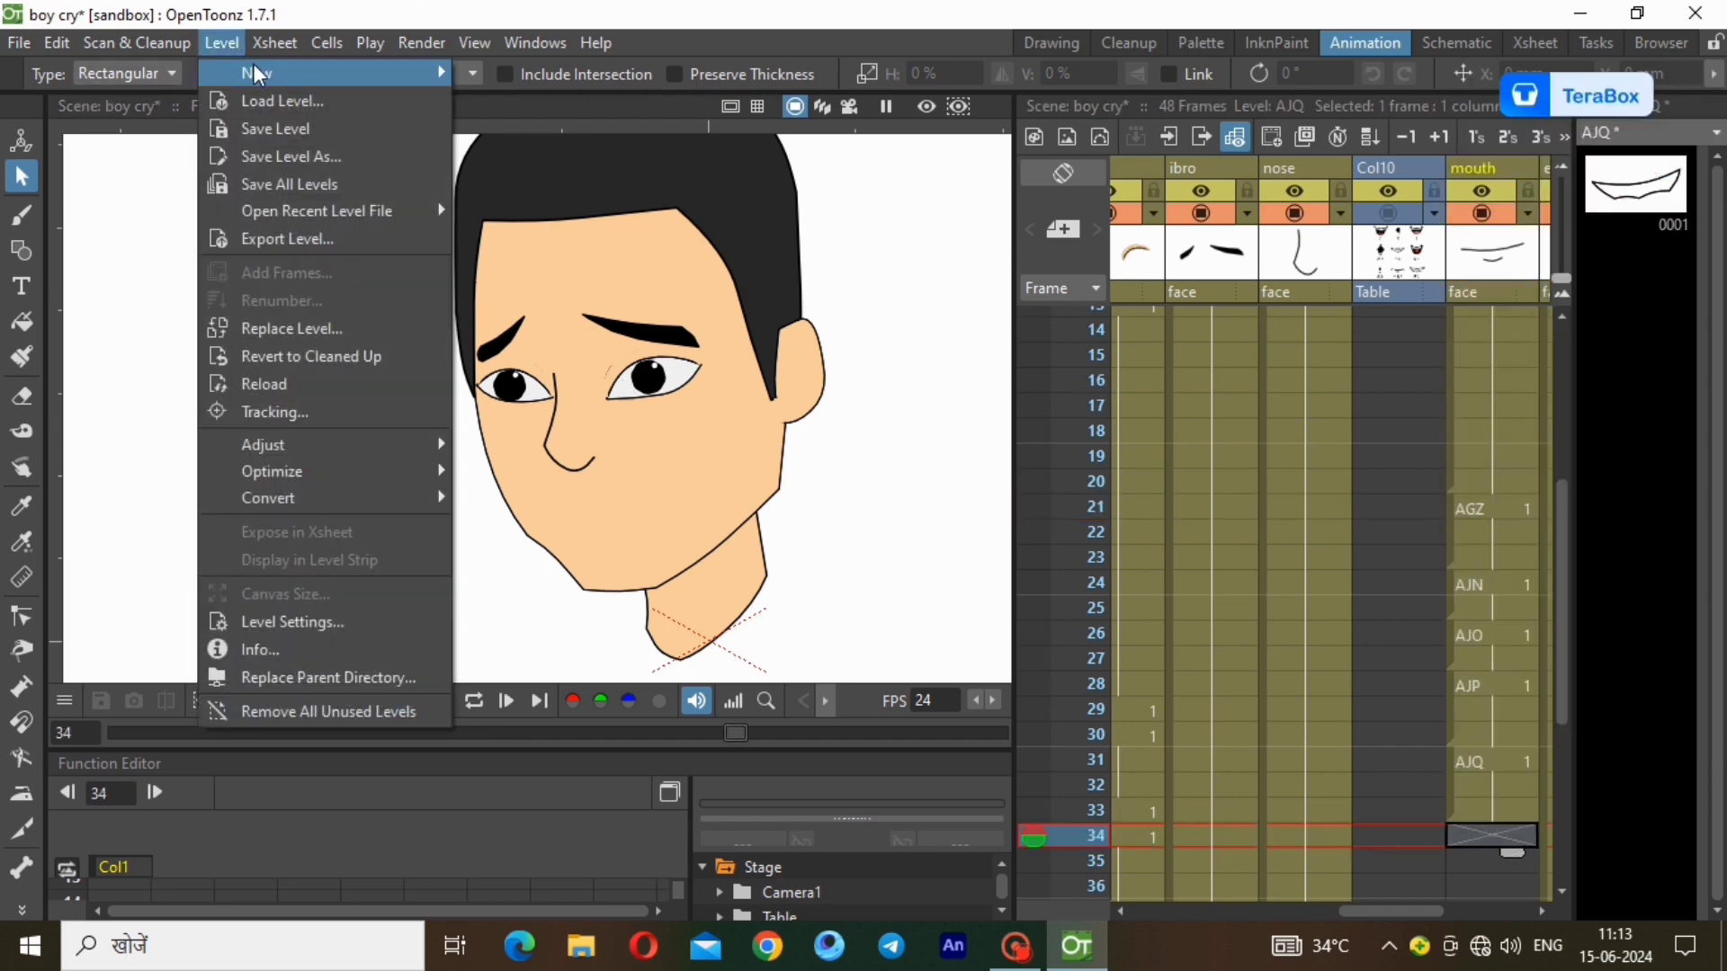
pyautogui.moveTo(430, 74)
pyautogui.click(503, 135)
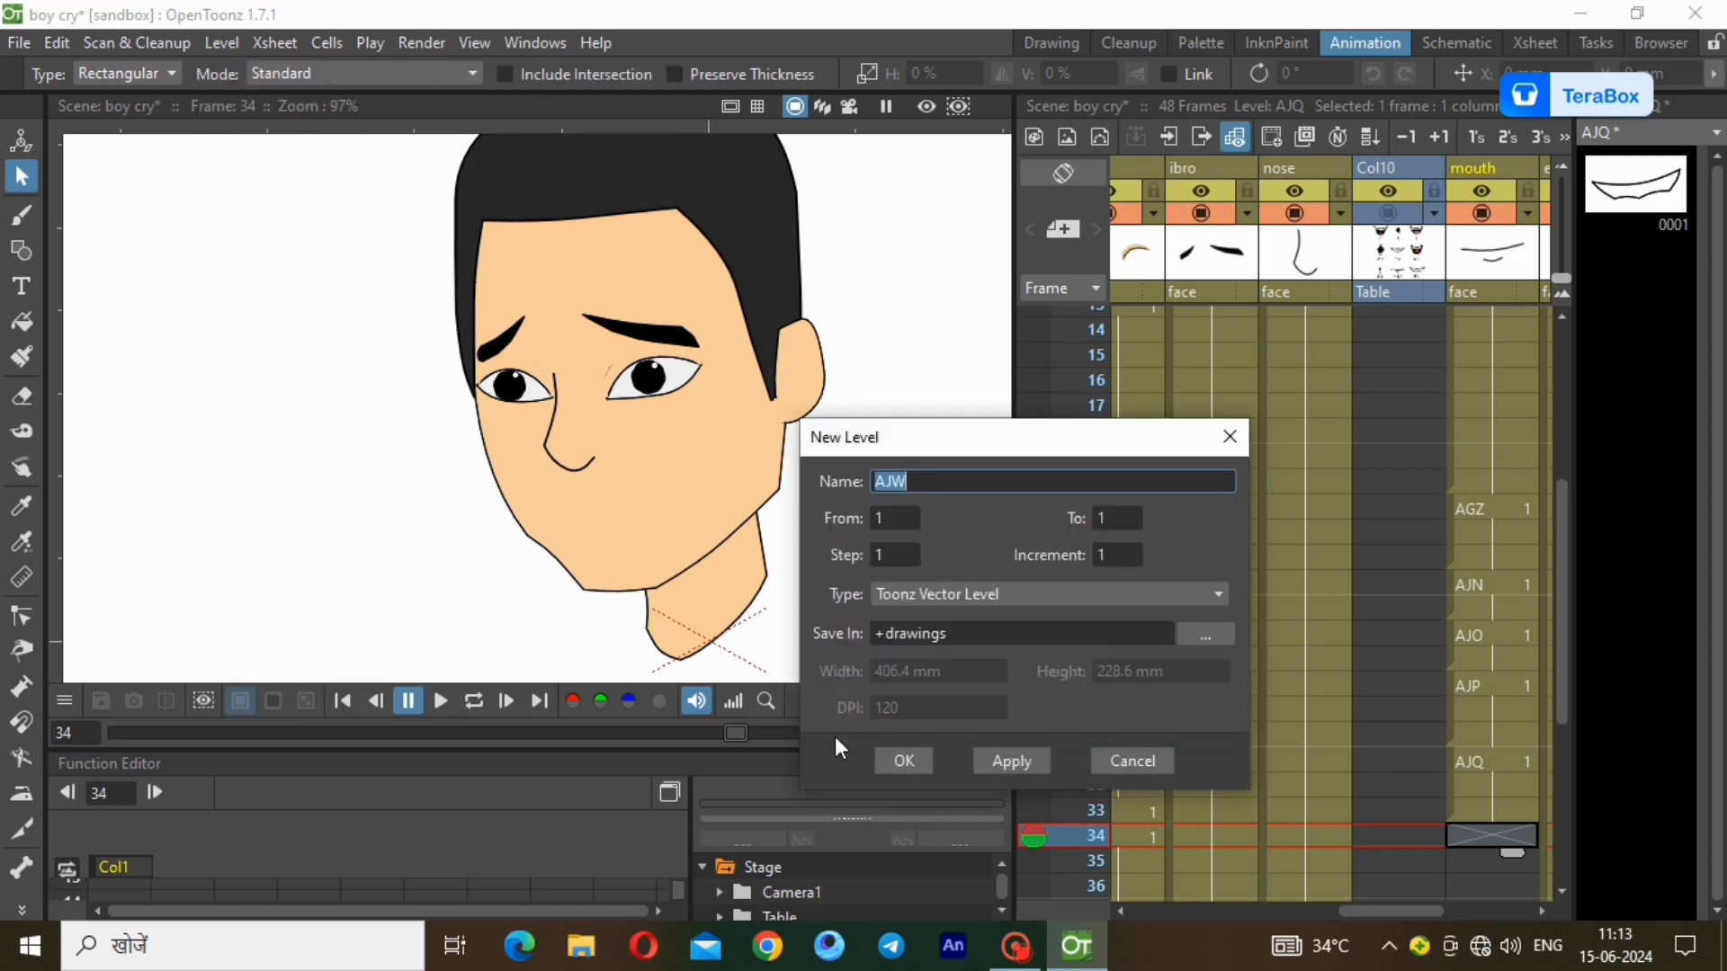
pyautogui.click(899, 762)
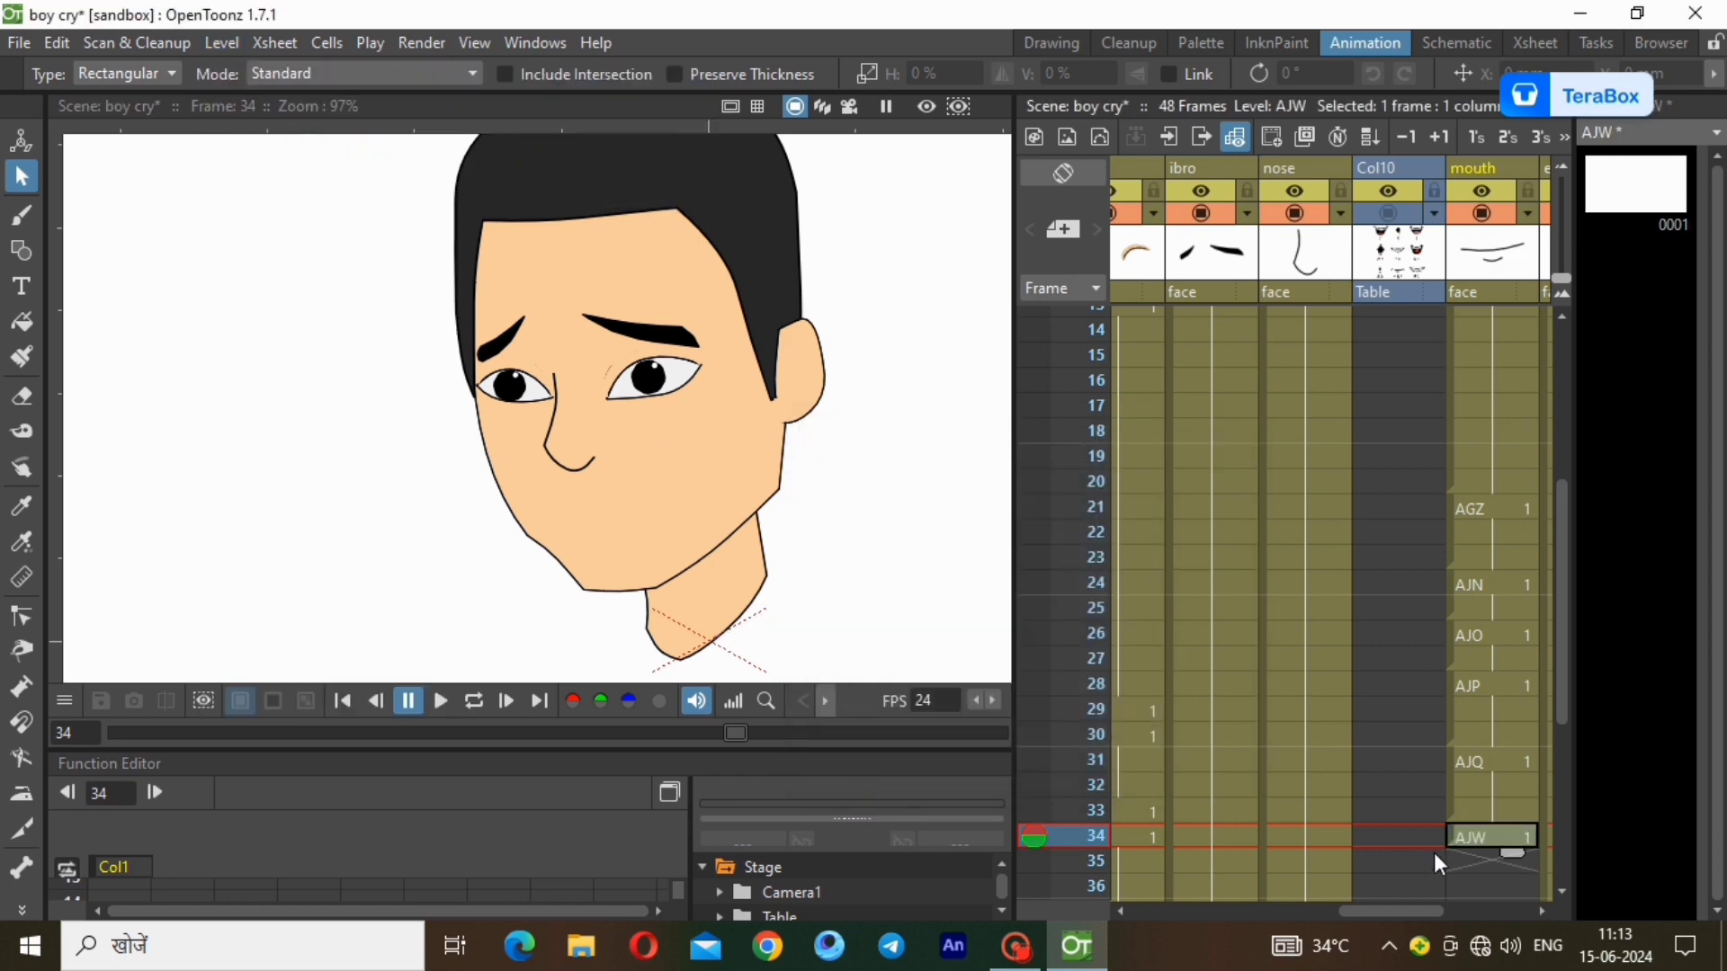
# Paste the copied mouth cells at frame 34 and extend the repeating sequence through frame 48.
pyautogui.rightClick(1502, 836)
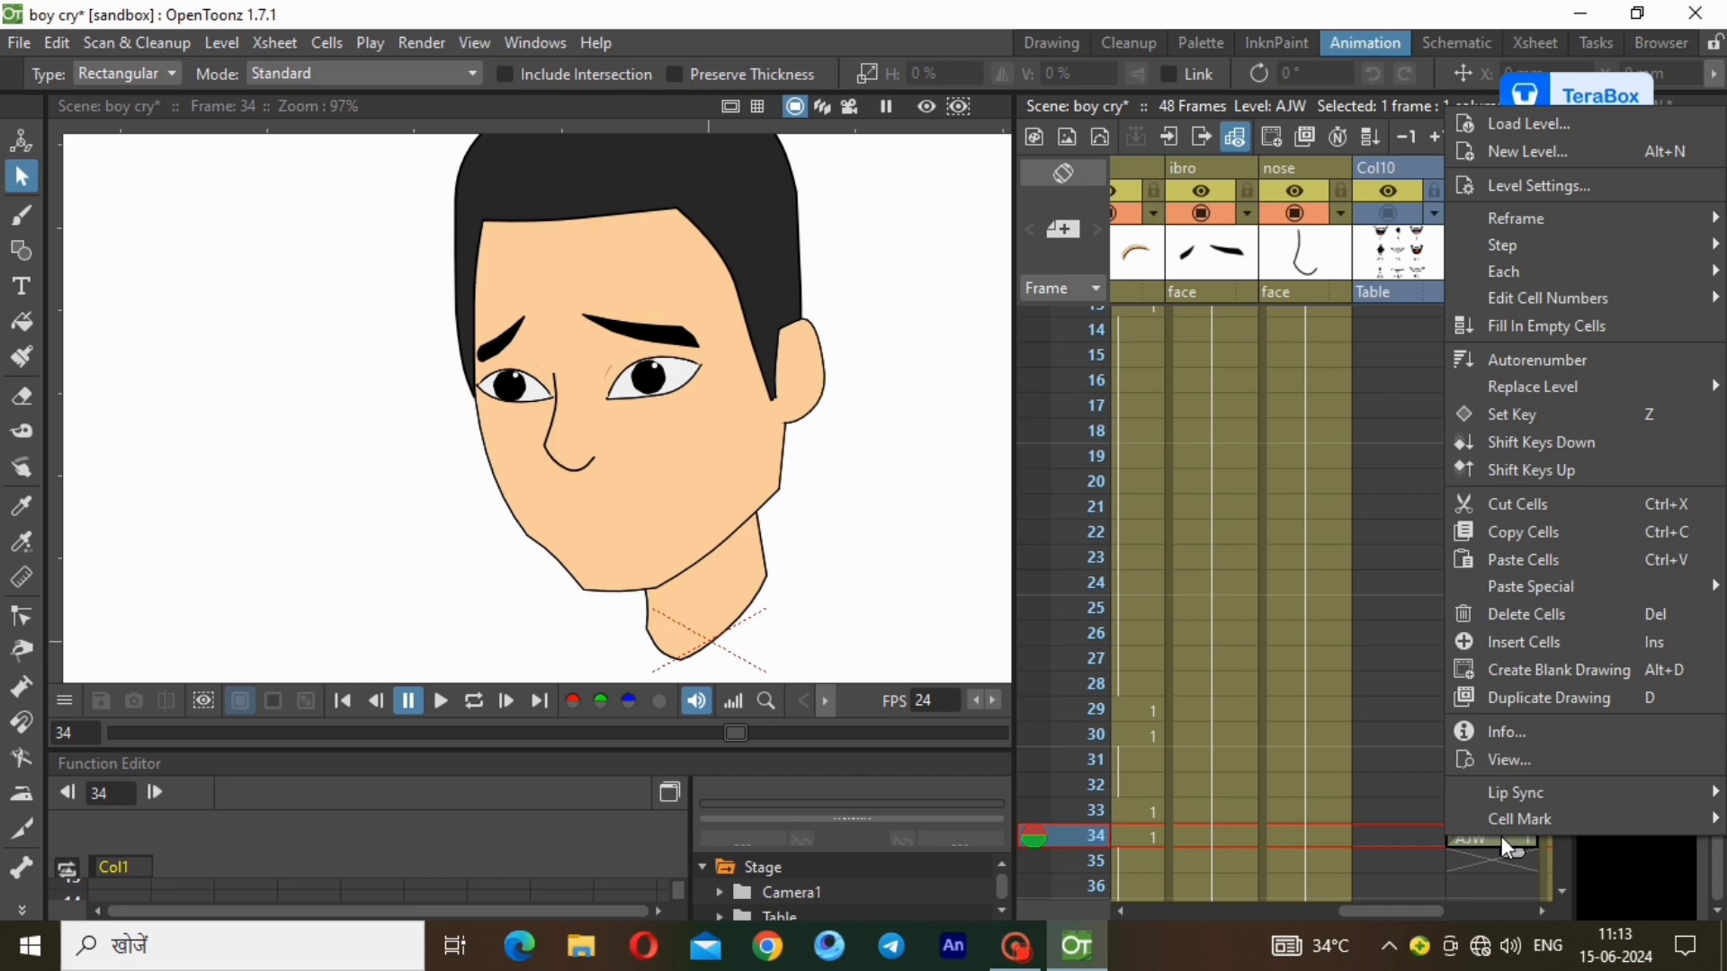
pyautogui.click(1556, 560)
pyautogui.scroll(-6, 1530, 553)
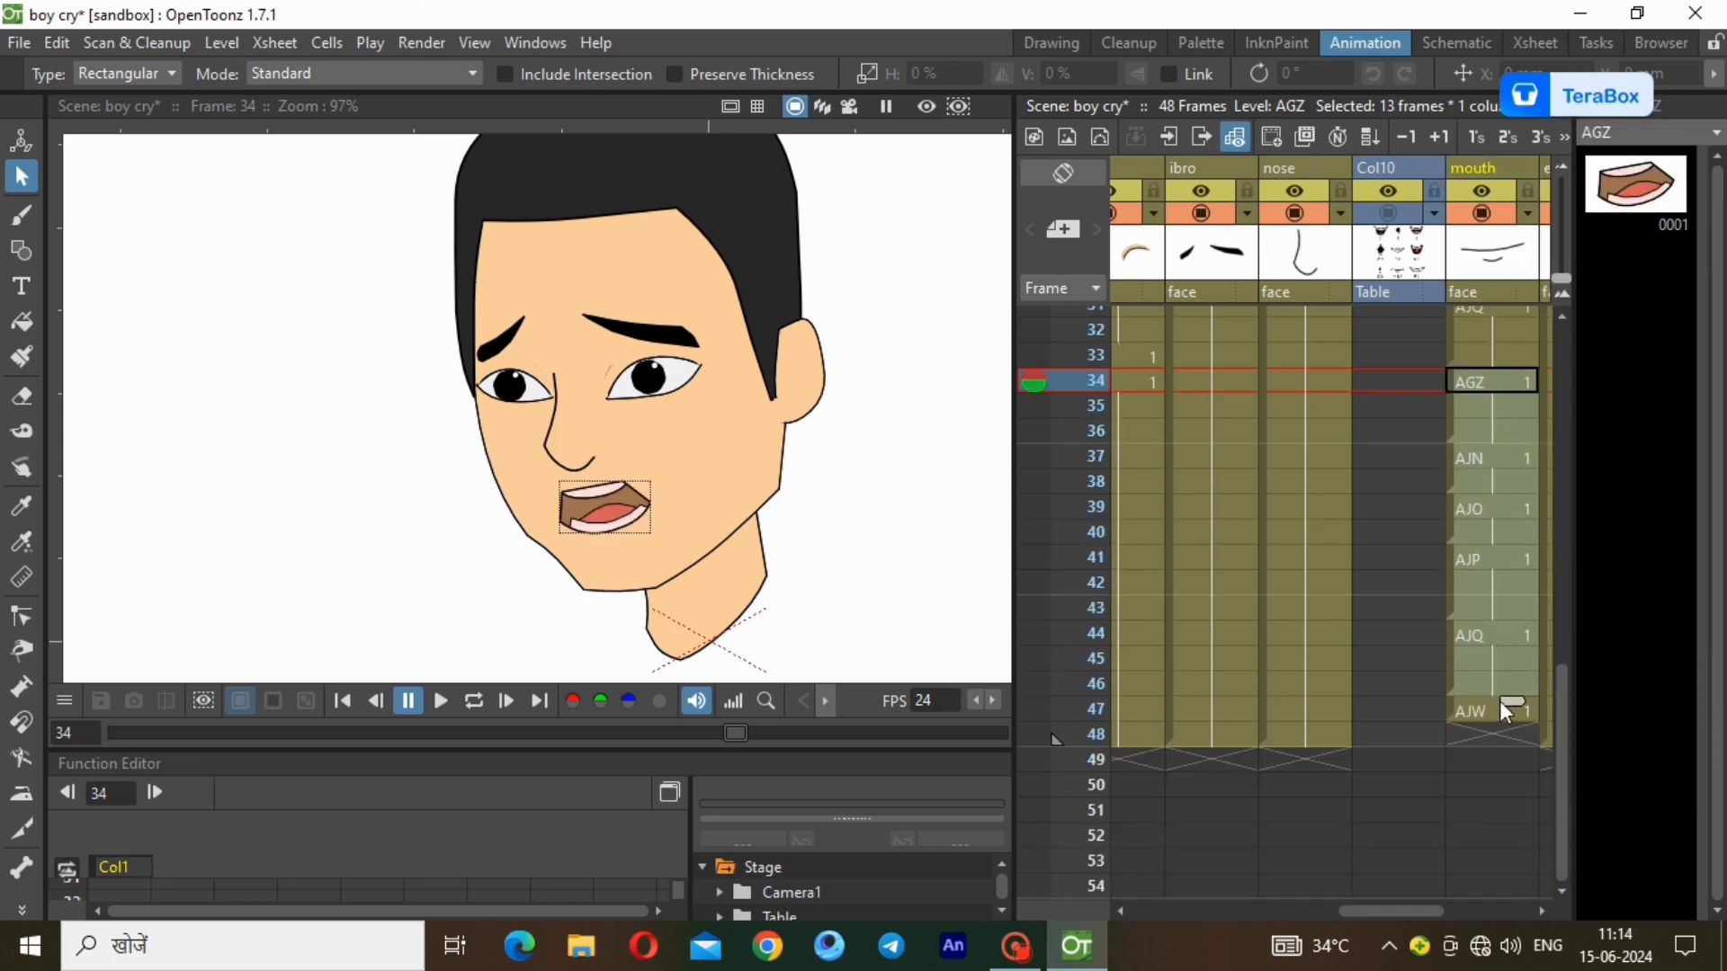
pyautogui.moveTo(1507, 699); pyautogui.dragTo(1498, 757)
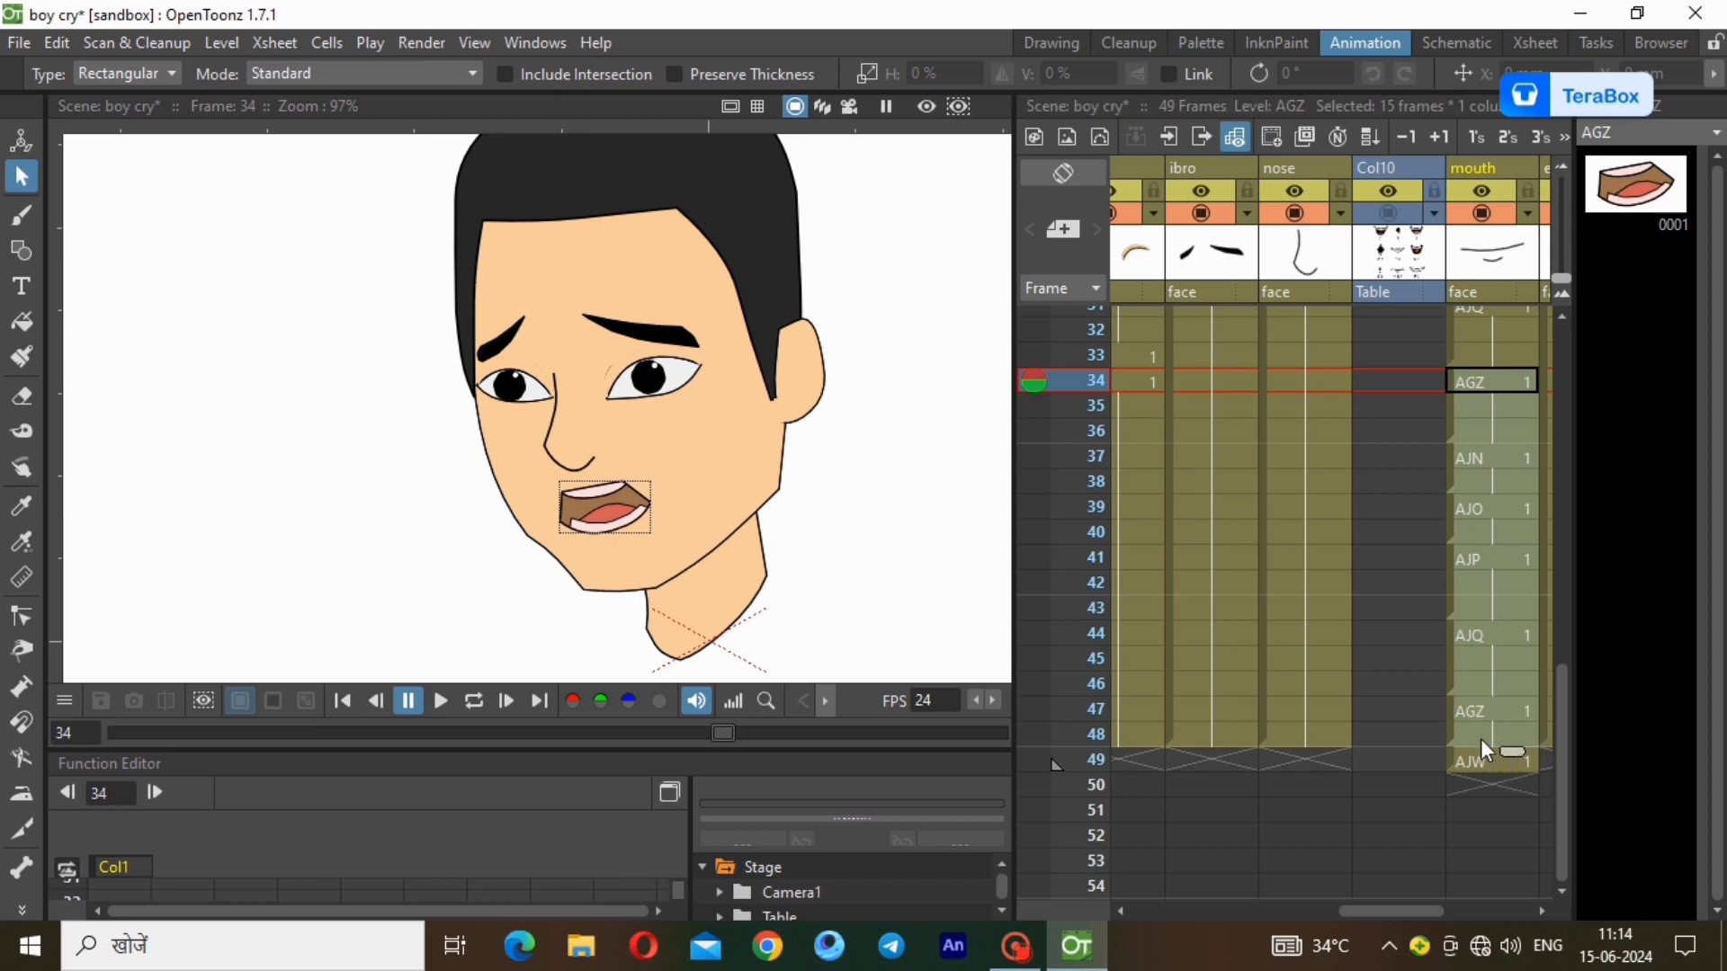
pyautogui.click(1482, 739)
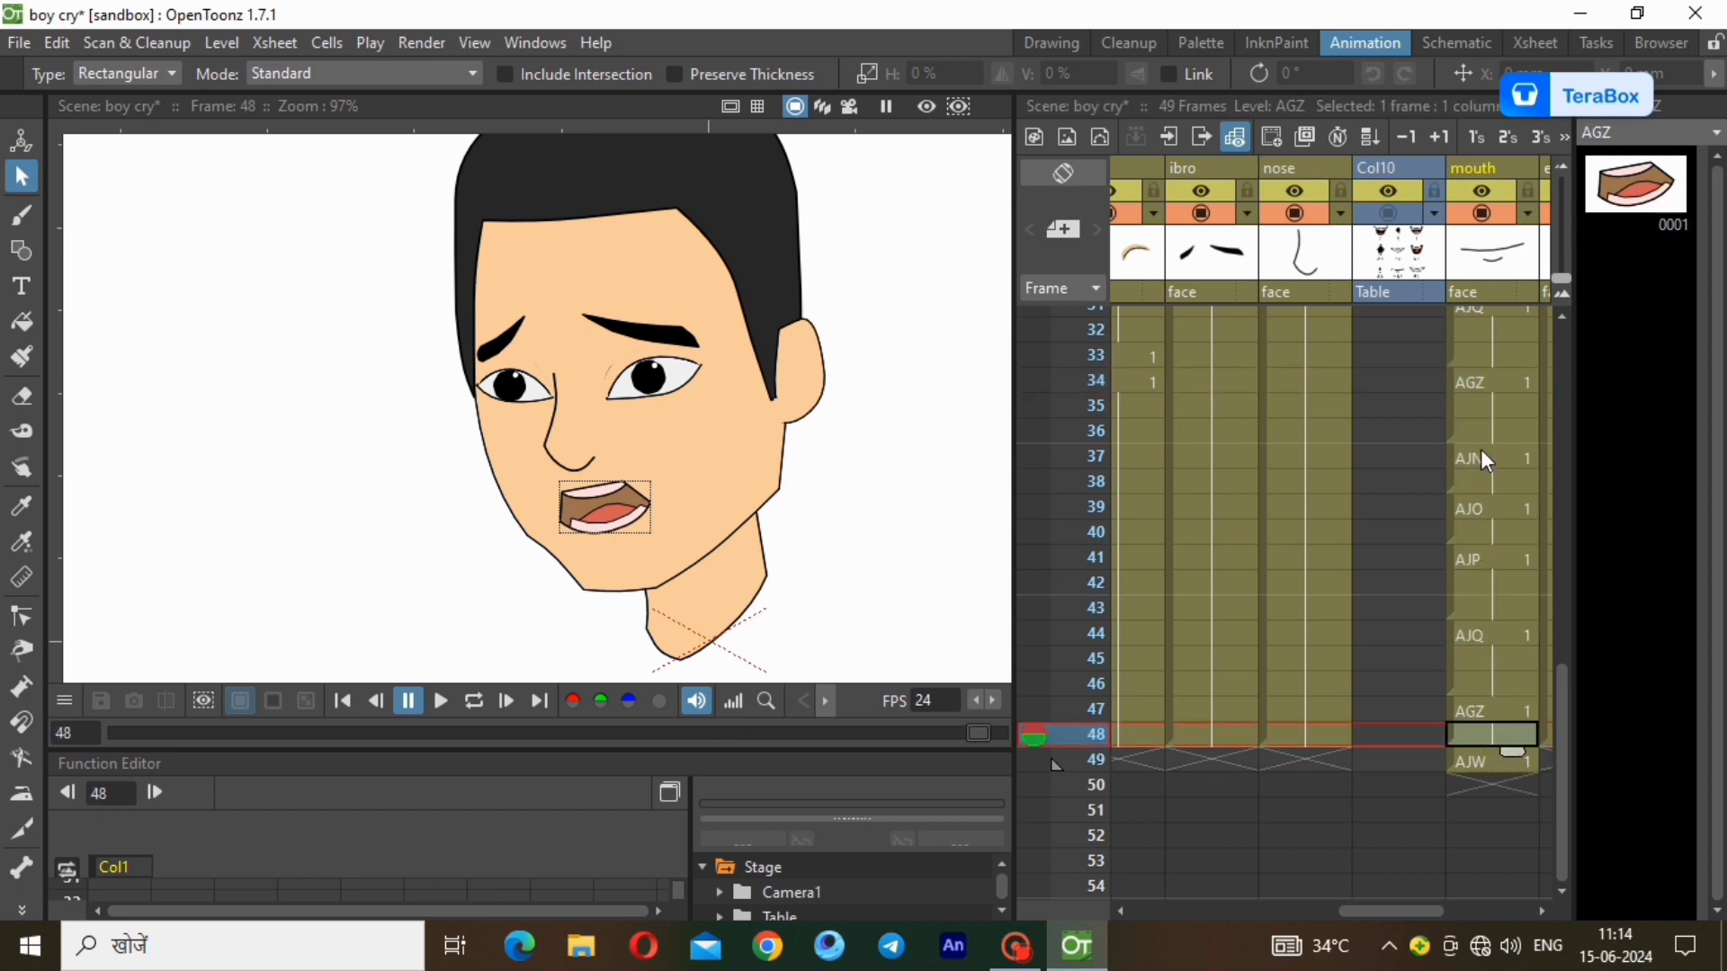
# Play the whole animation from frame 1 to review the mouth movement.
pyautogui.scroll(10, 1480, 449)
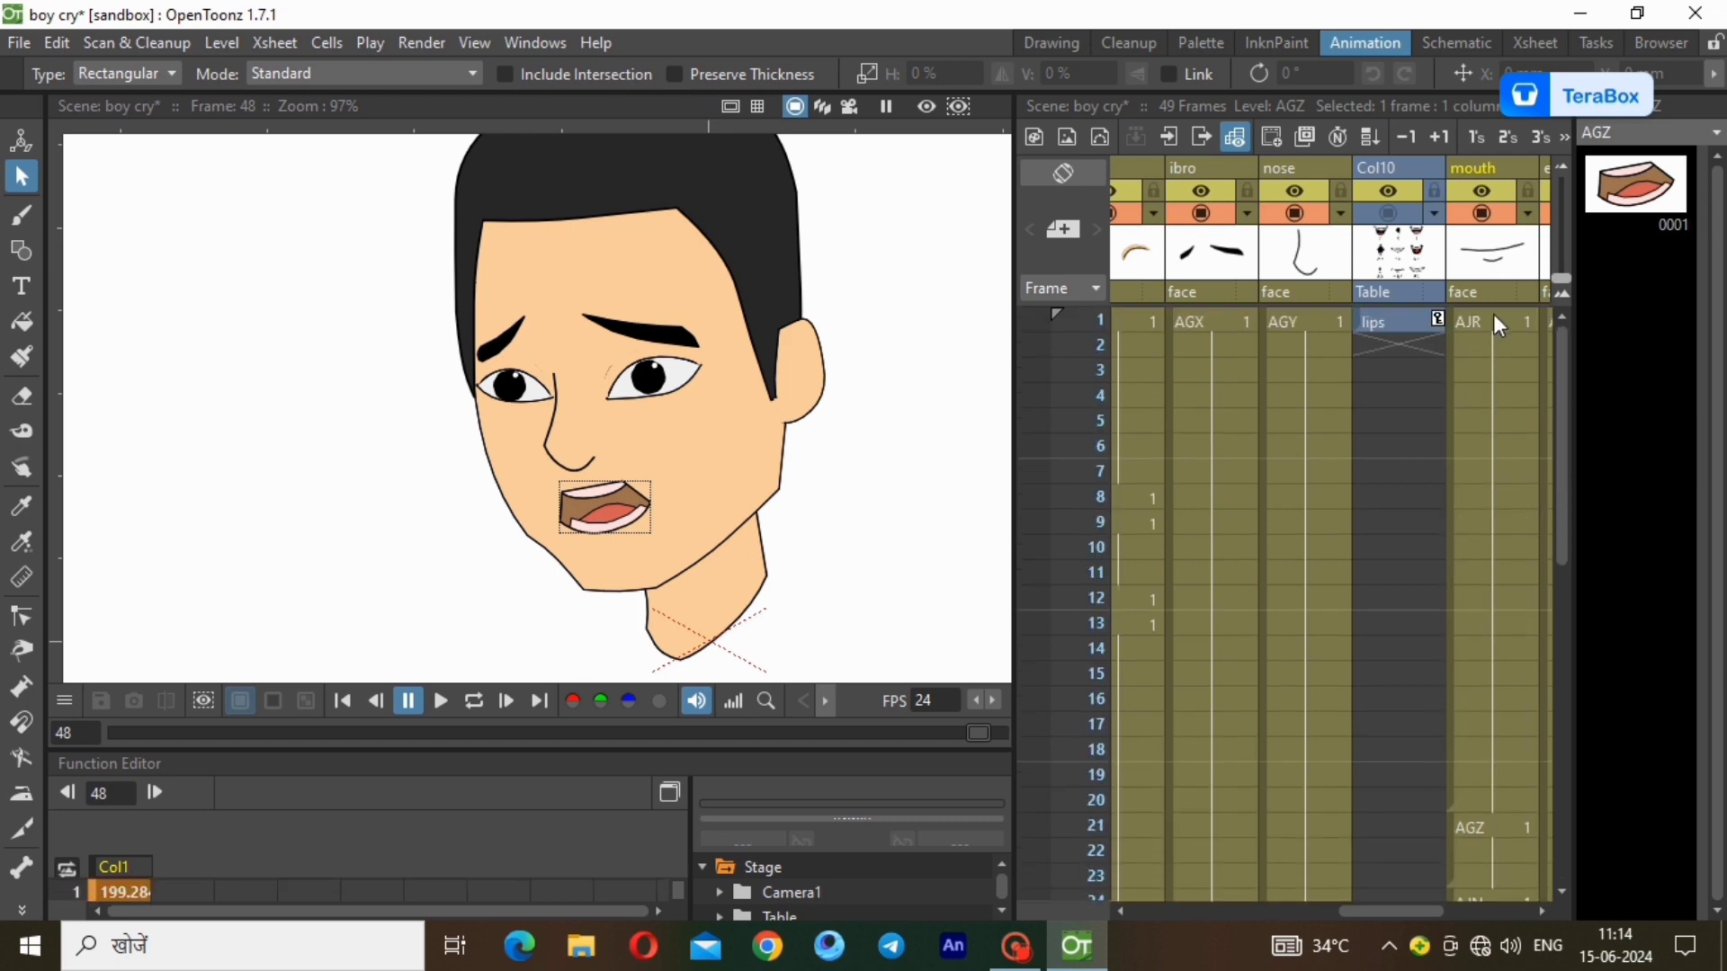
pyautogui.click(1495, 320)
pyautogui.click(453, 696)
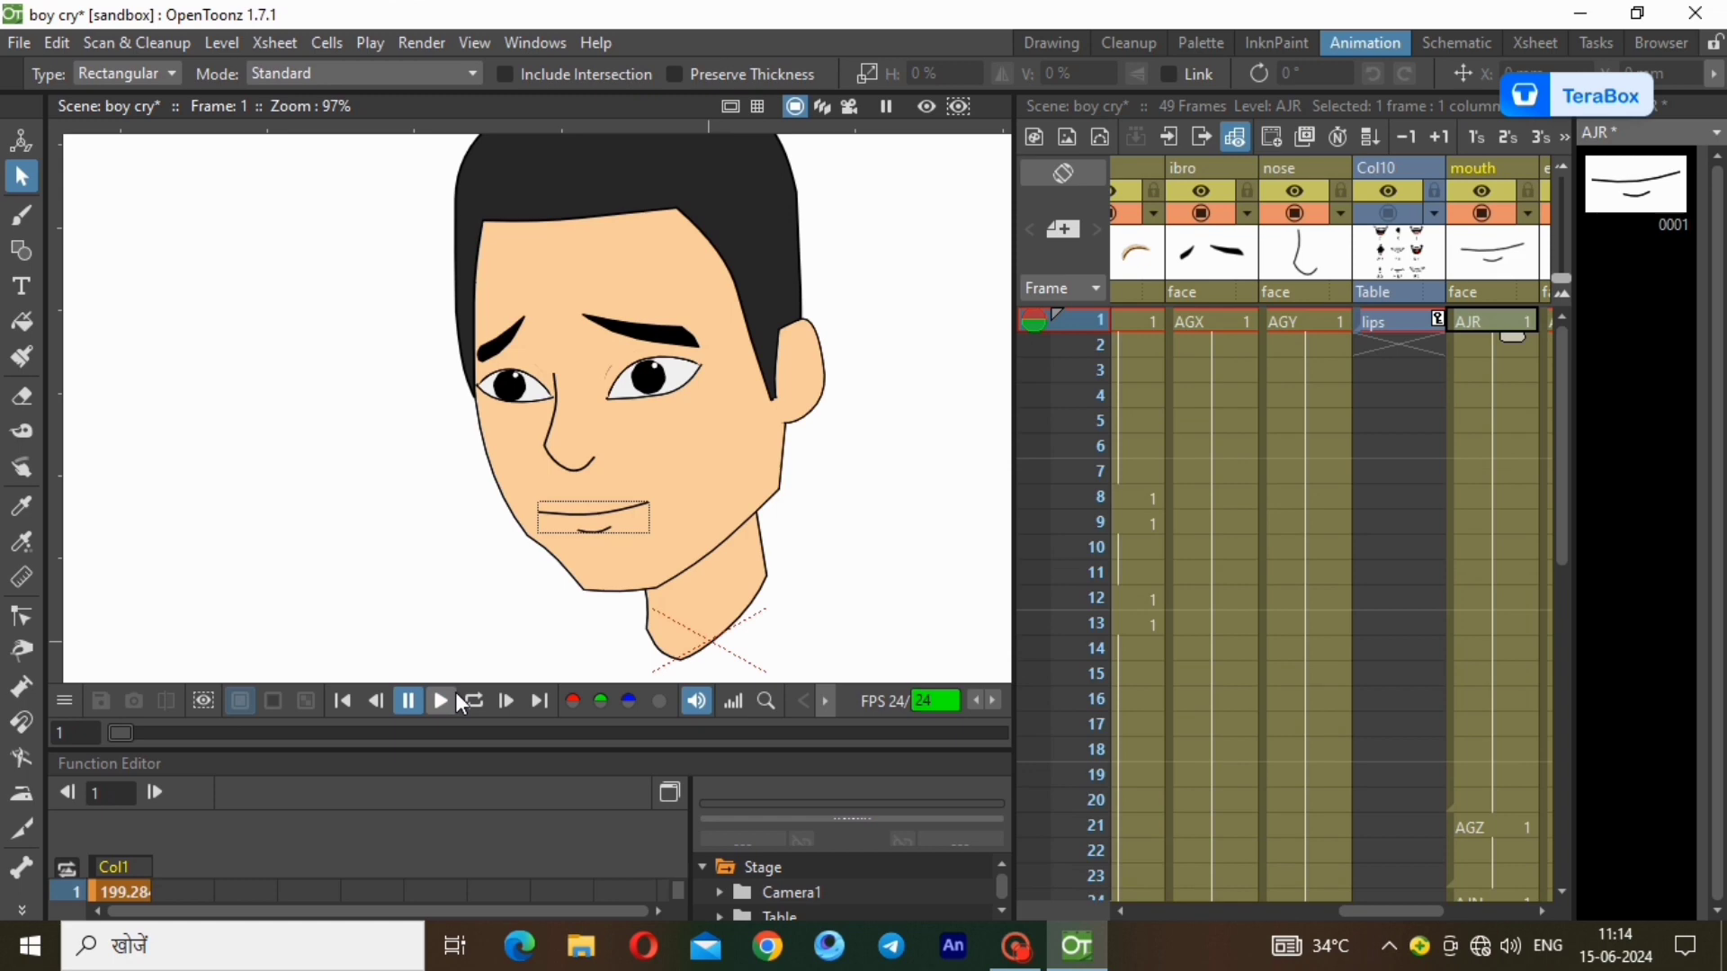
pyautogui.click(452, 696)
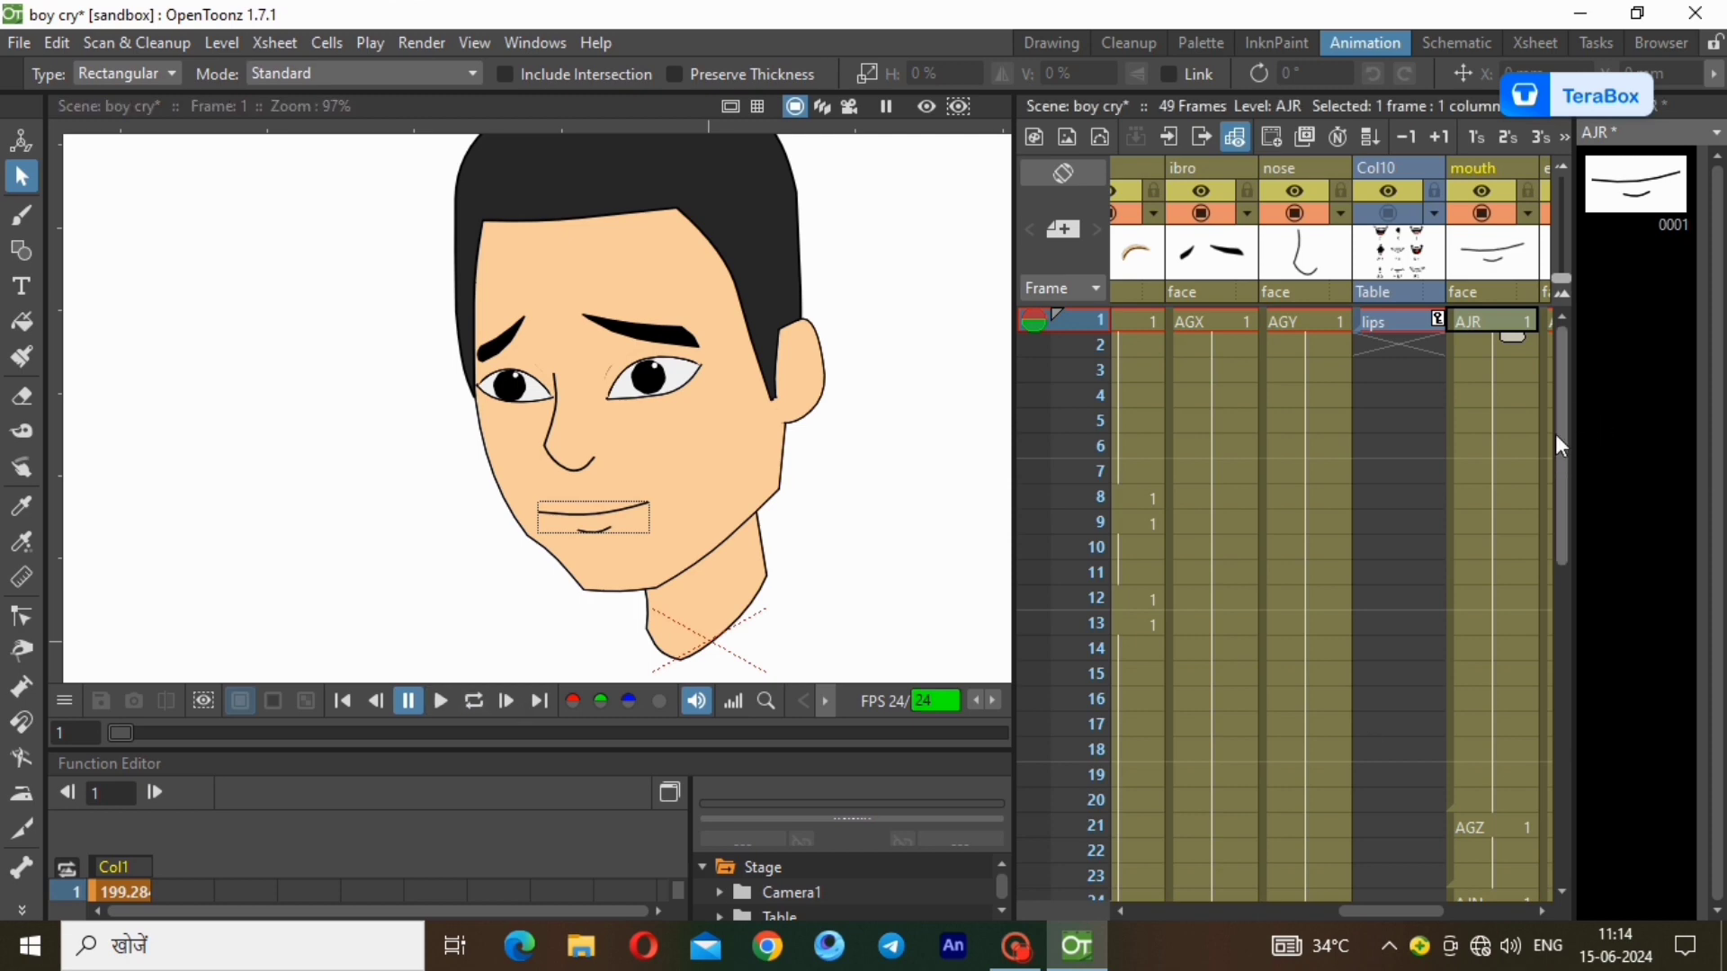
# Extend the neck column's exposure from frame 48 through frame 96.
pyautogui.moveTo(1556, 435); pyautogui.dragTo(1590, 826)
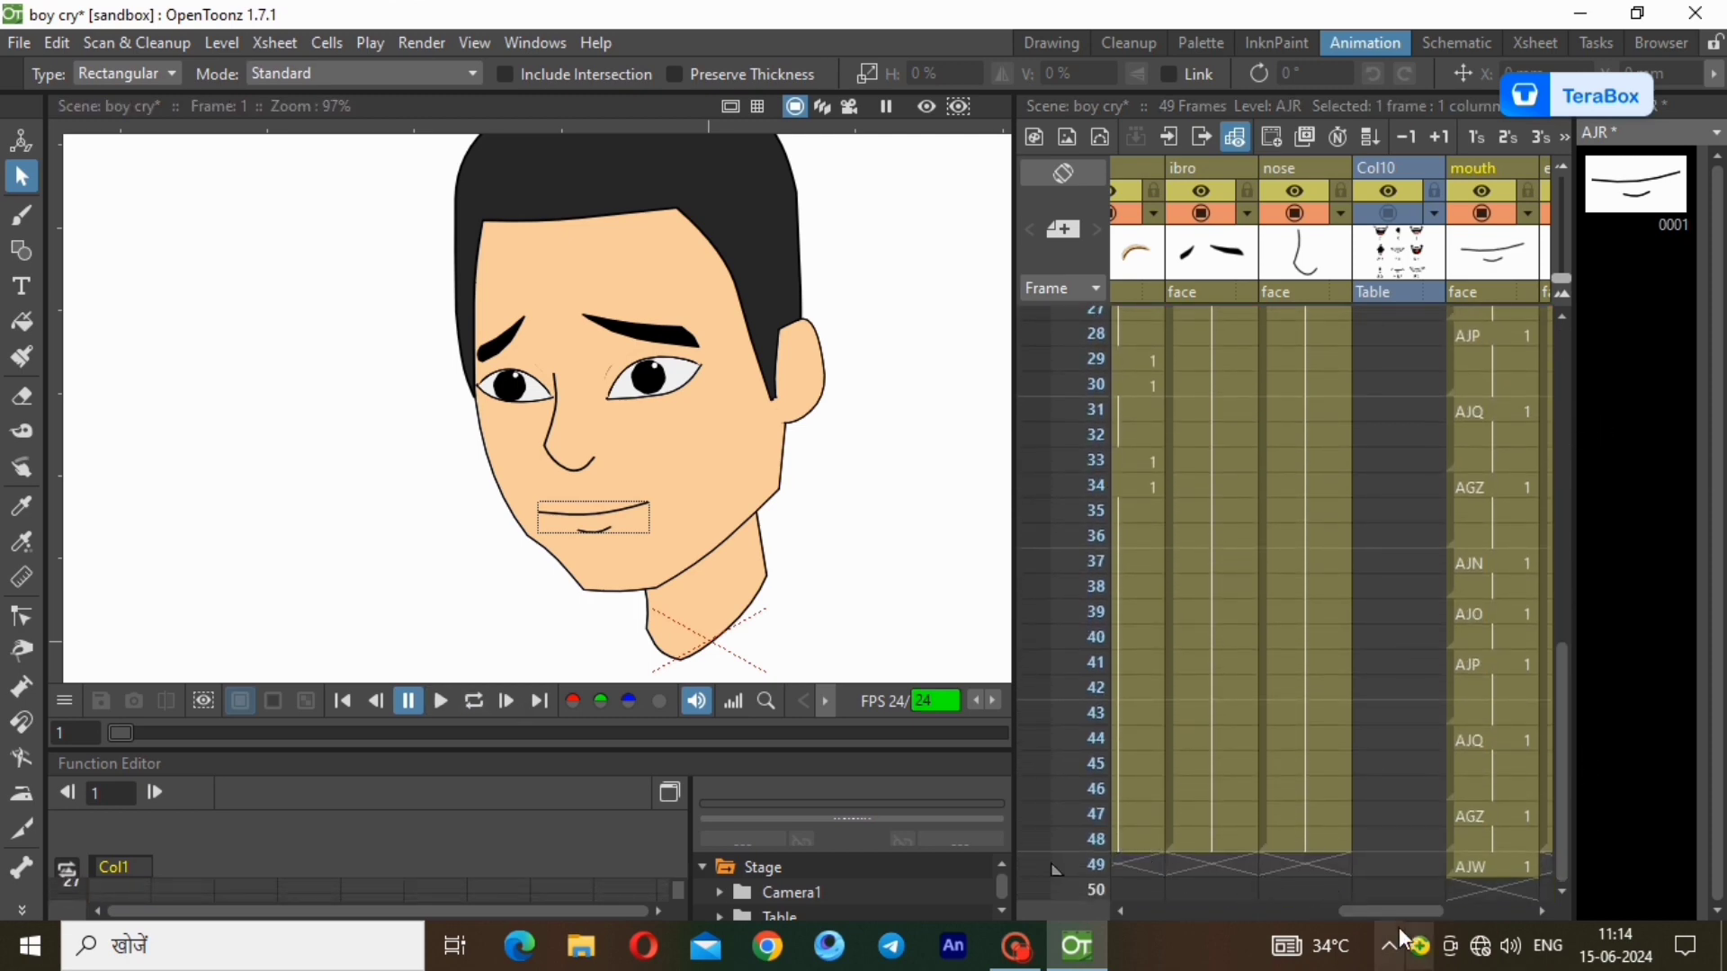
pyautogui.moveTo(1392, 910); pyautogui.dragTo(1223, 930)
pyautogui.click(1151, 840)
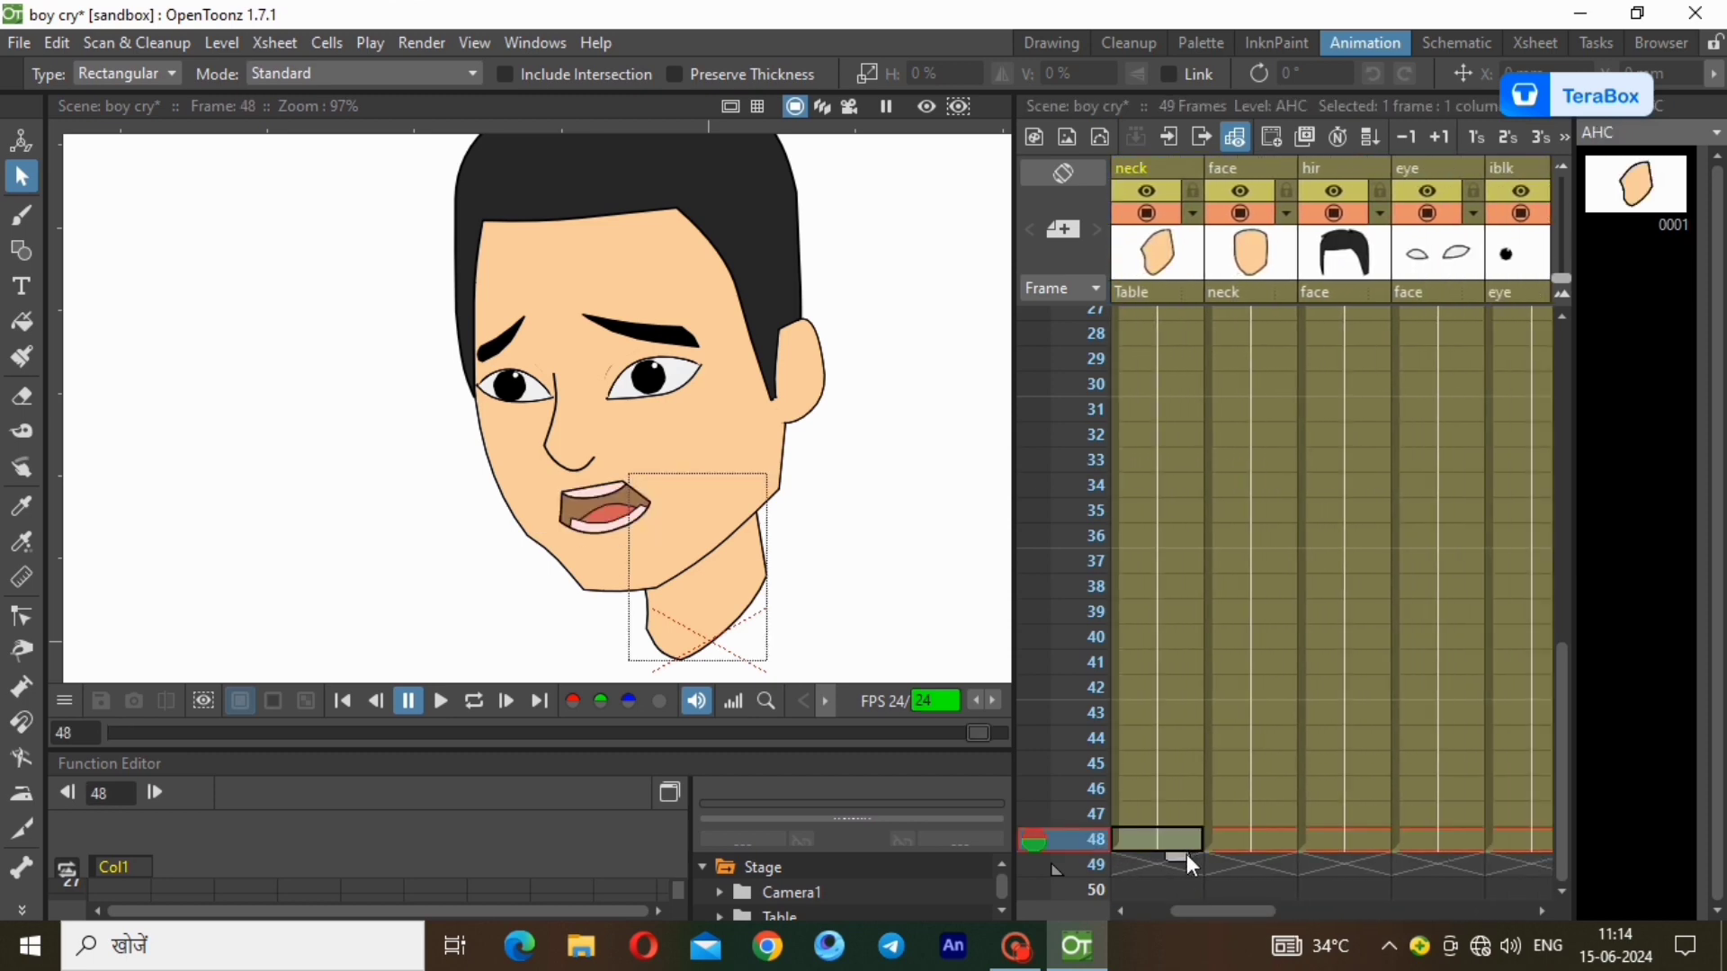
pyautogui.moveTo(1185, 856)
pyautogui.mouseDown()
pyautogui.moveTo(1188, 927)
pyautogui.moveTo(1173, 890)
pyautogui.moveTo(1198, 940)
pyautogui.moveTo(1197, 824)
pyautogui.mouseUp()
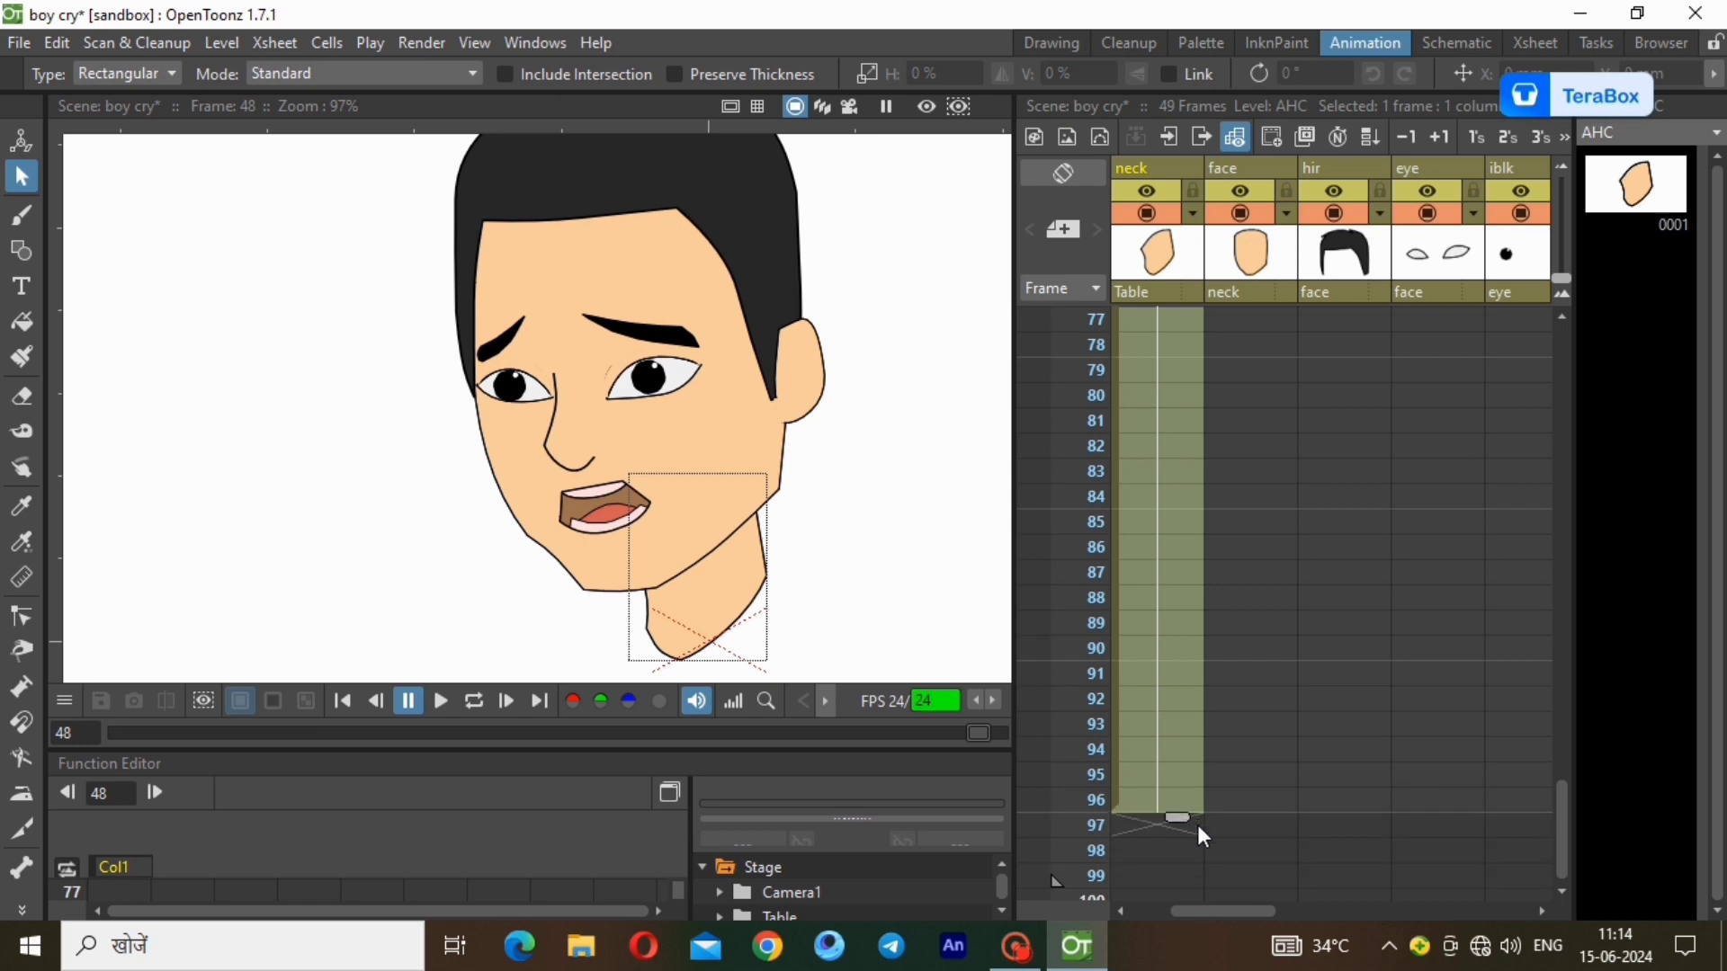
# Extend the exposures of the face and hir columns from frame 48 through frame 96.
pyautogui.scroll(10, 1321, 738)
pyautogui.click(1255, 648)
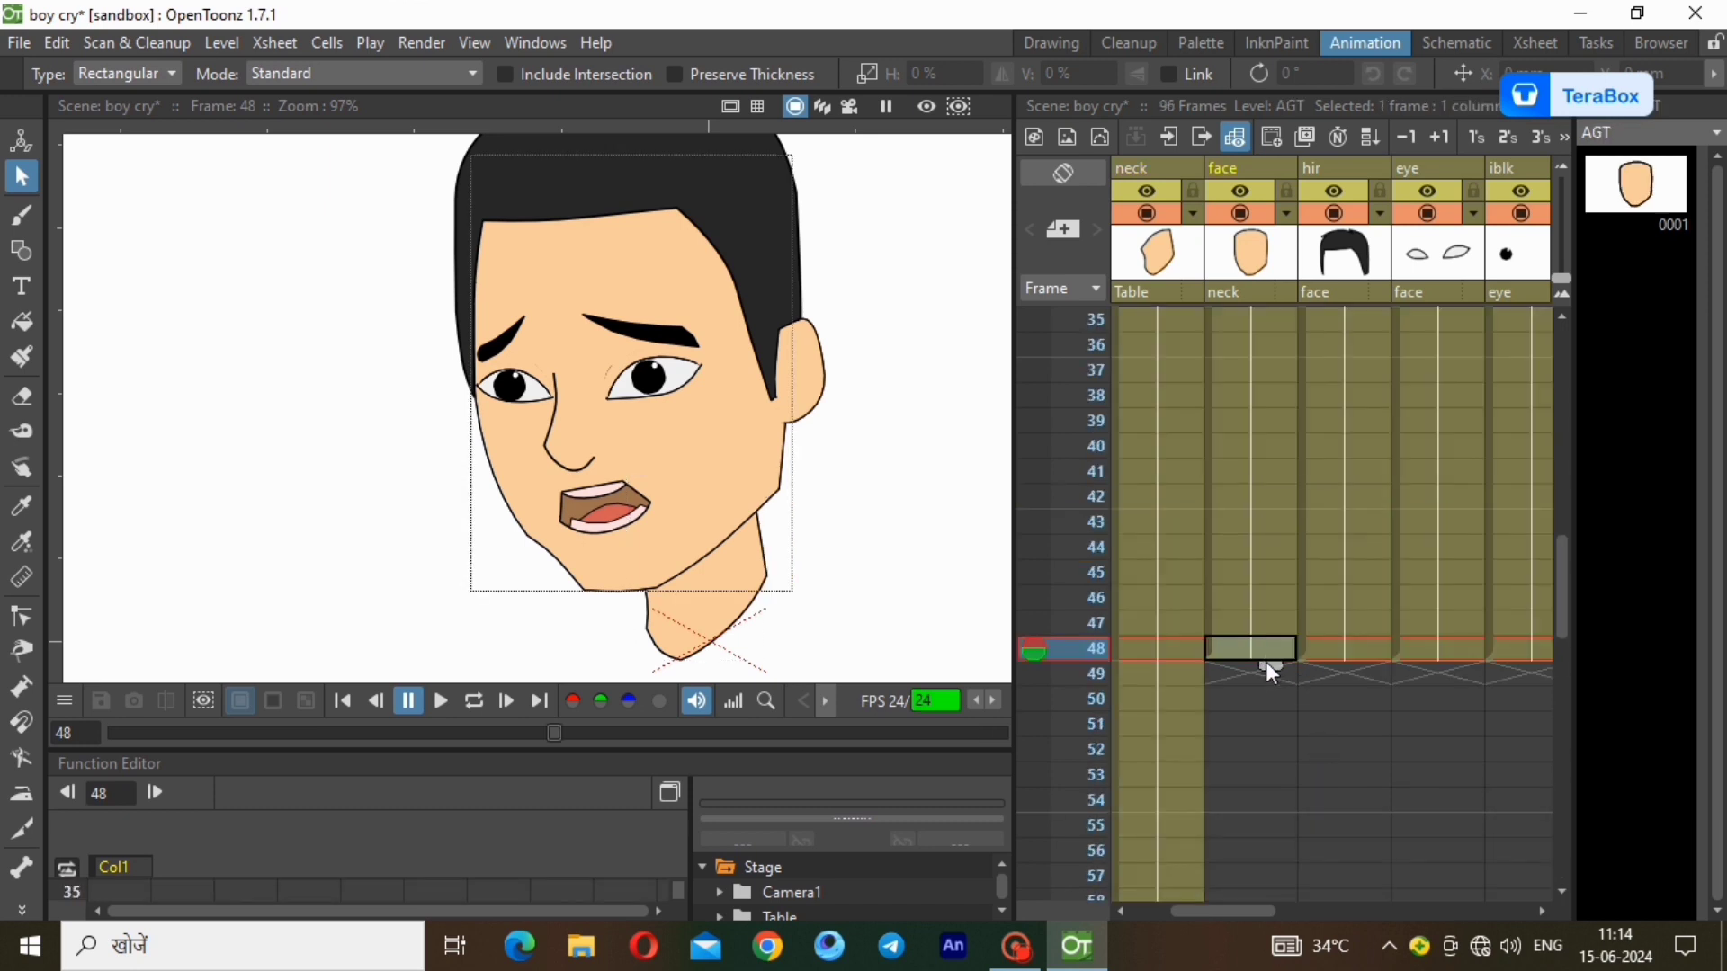
pyautogui.moveTo(1265, 661); pyautogui.dragTo(1294, 883)
pyautogui.scroll(9, 1363, 765)
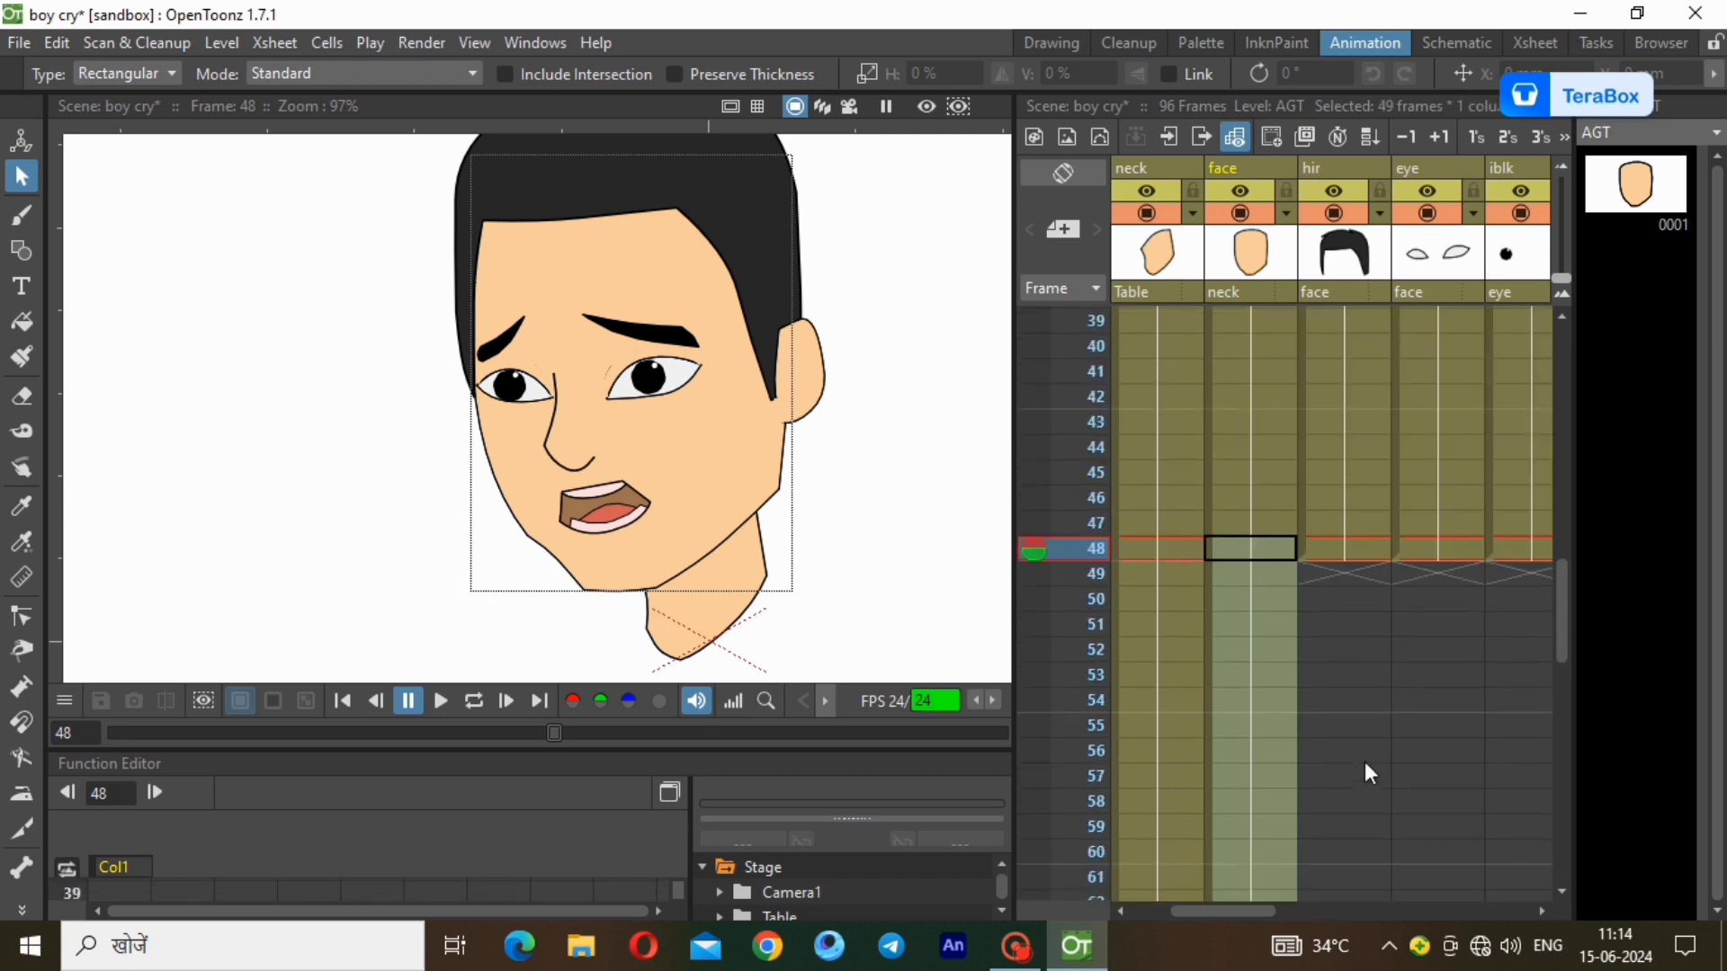
pyautogui.click(1346, 548)
pyautogui.moveTo(1363, 572); pyautogui.dragTo(1375, 683)
# Extend the eye column's exposure from frame 48 through frame 96.
pyautogui.scroll(9, 1444, 588)
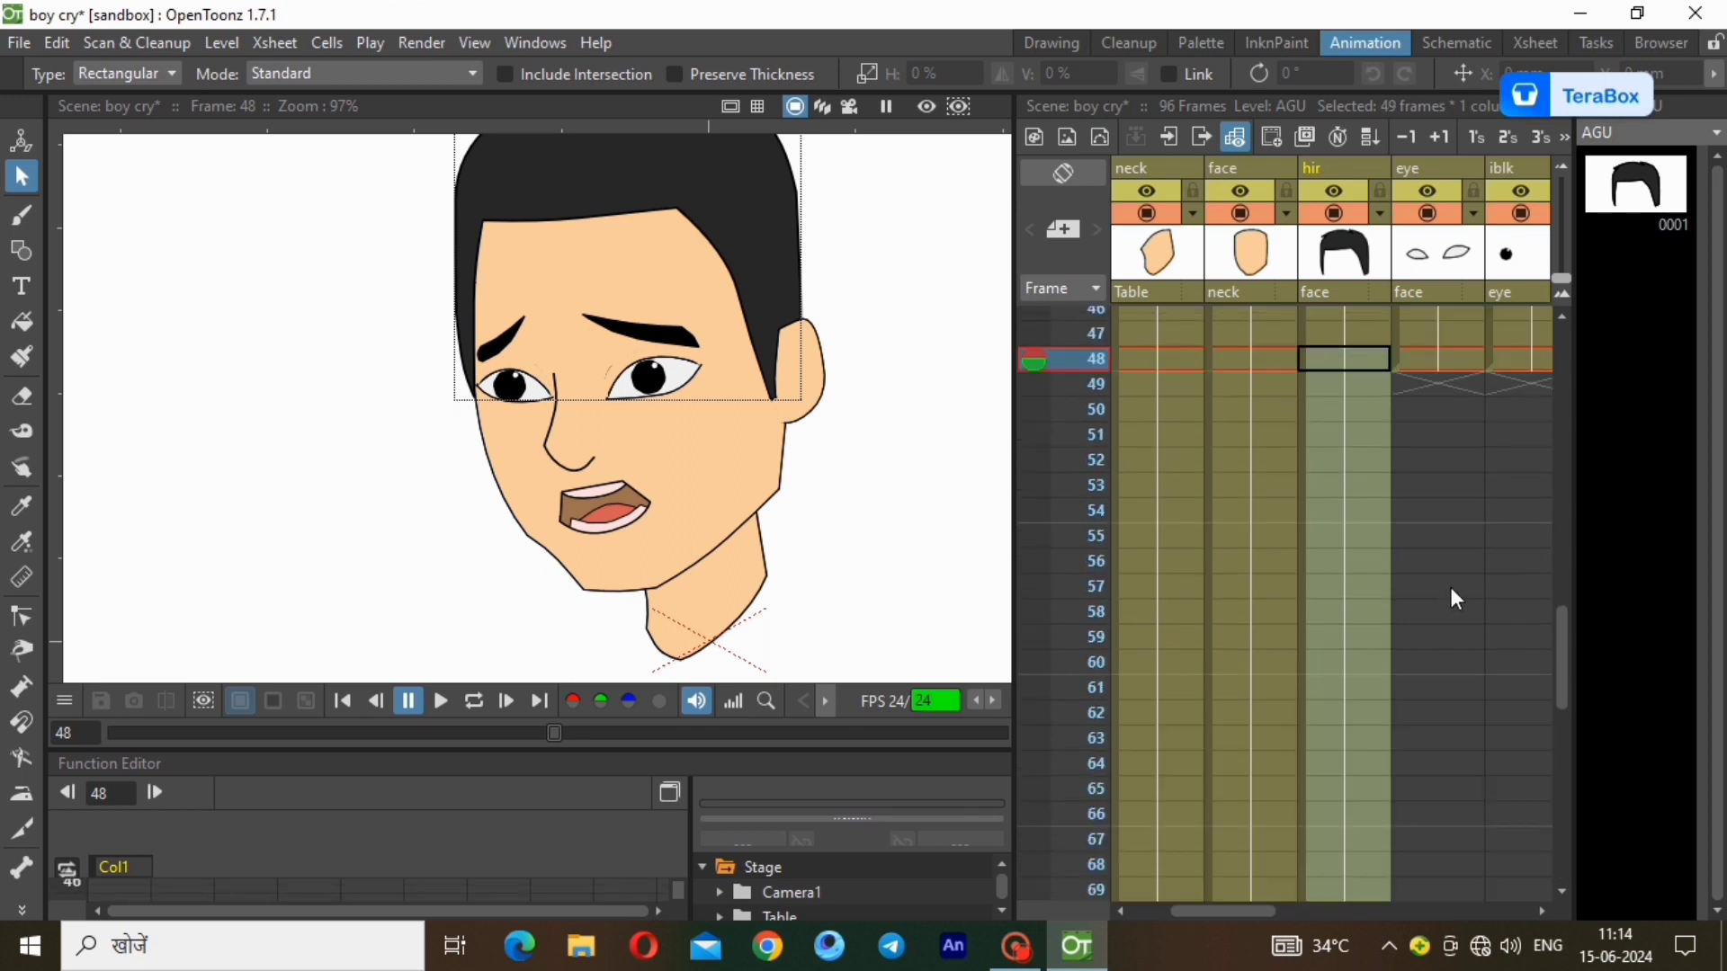
pyautogui.click(1461, 352)
pyautogui.moveTo(1460, 376); pyautogui.dragTo(1466, 800)
# Extend the iblk column's exposure from frame 48 through frame 96.
pyautogui.scroll(14, 1504, 663)
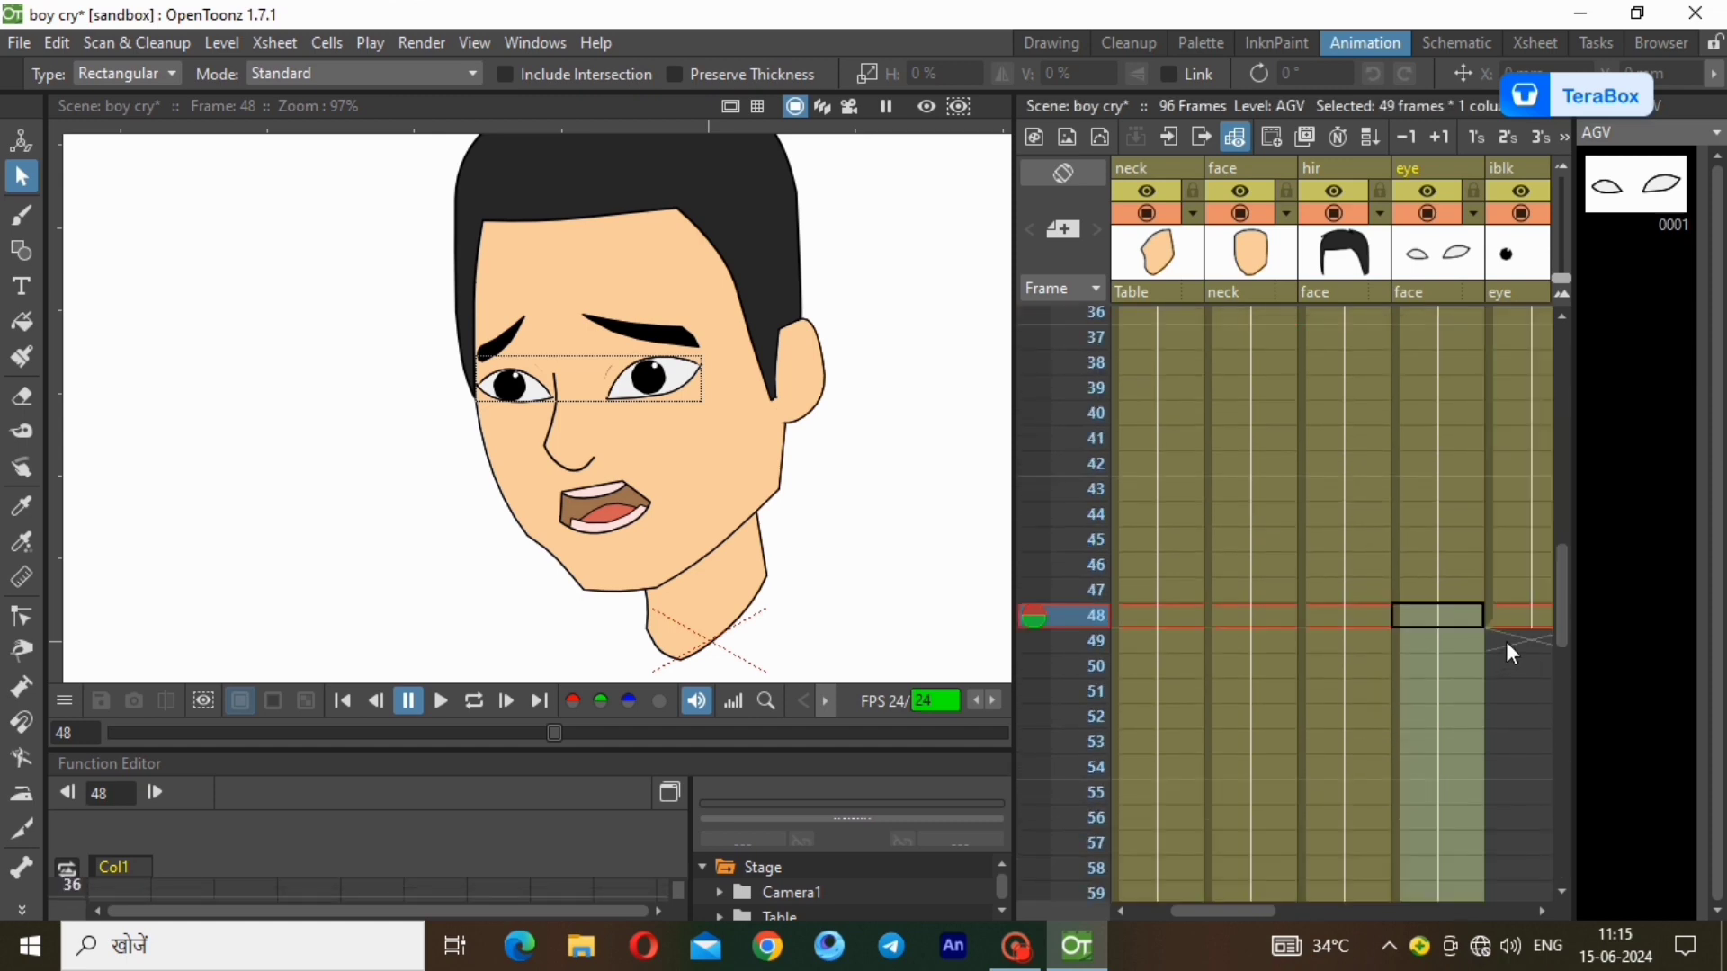
pyautogui.click(1511, 617)
pyautogui.scroll(-1, 1523, 629)
pyautogui.scroll(-14, 1524, 630)
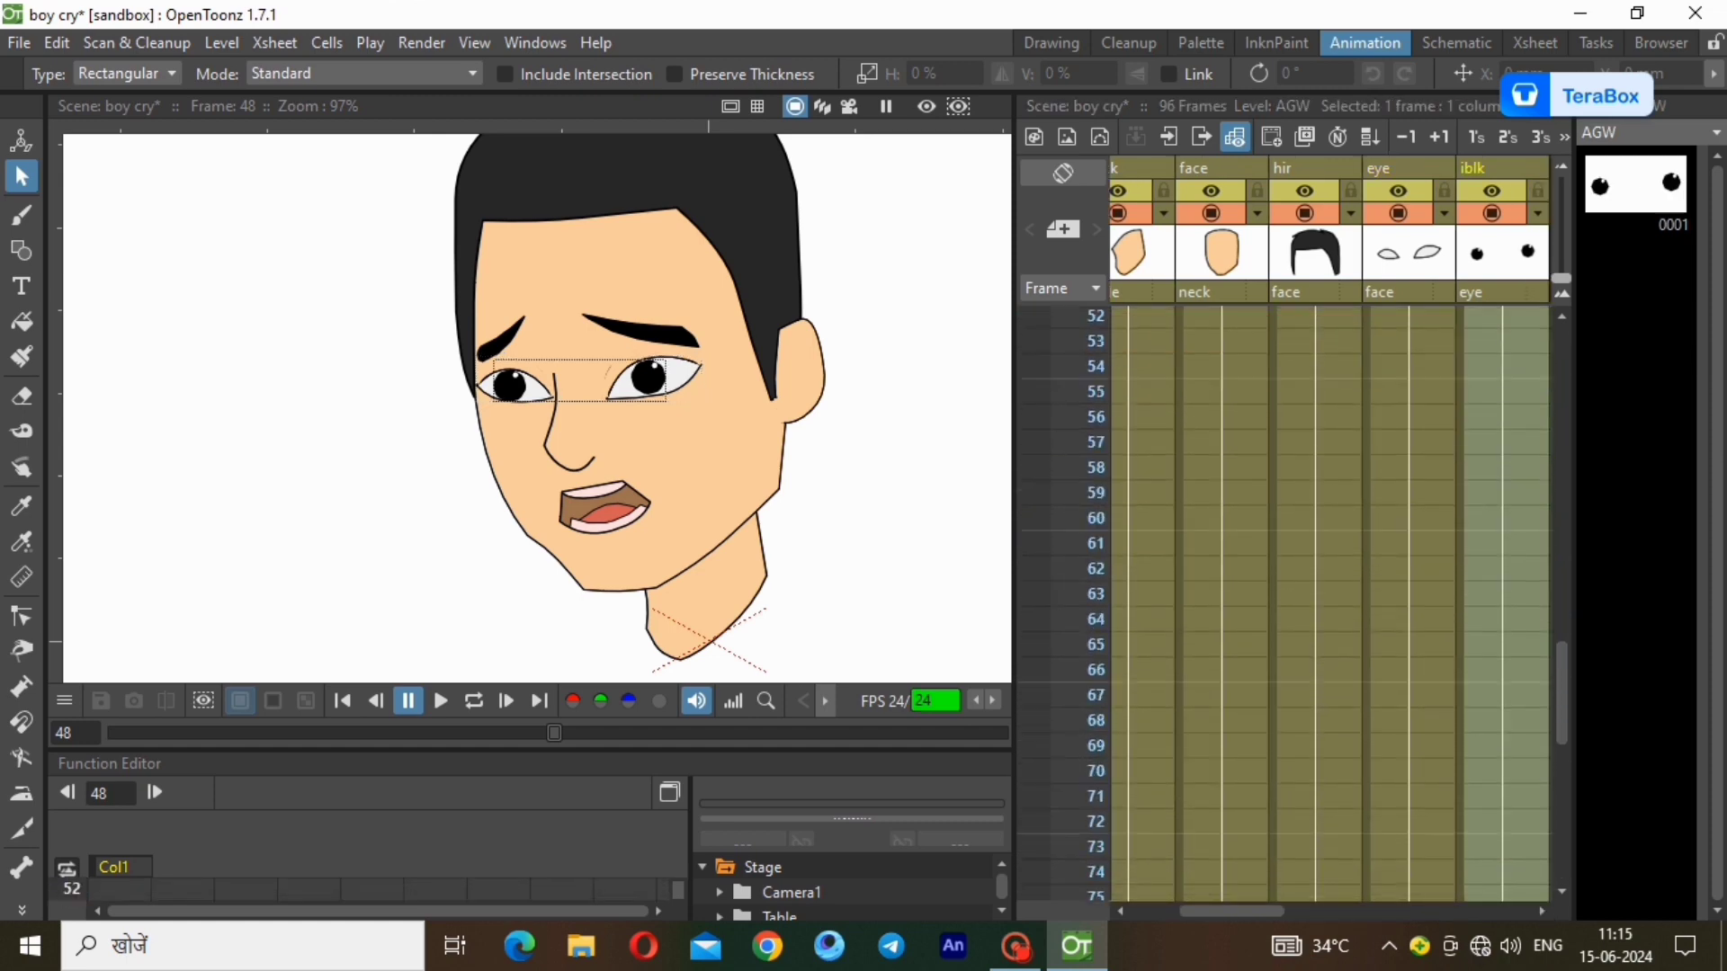
pyautogui.scroll(-2, 1515, 811)
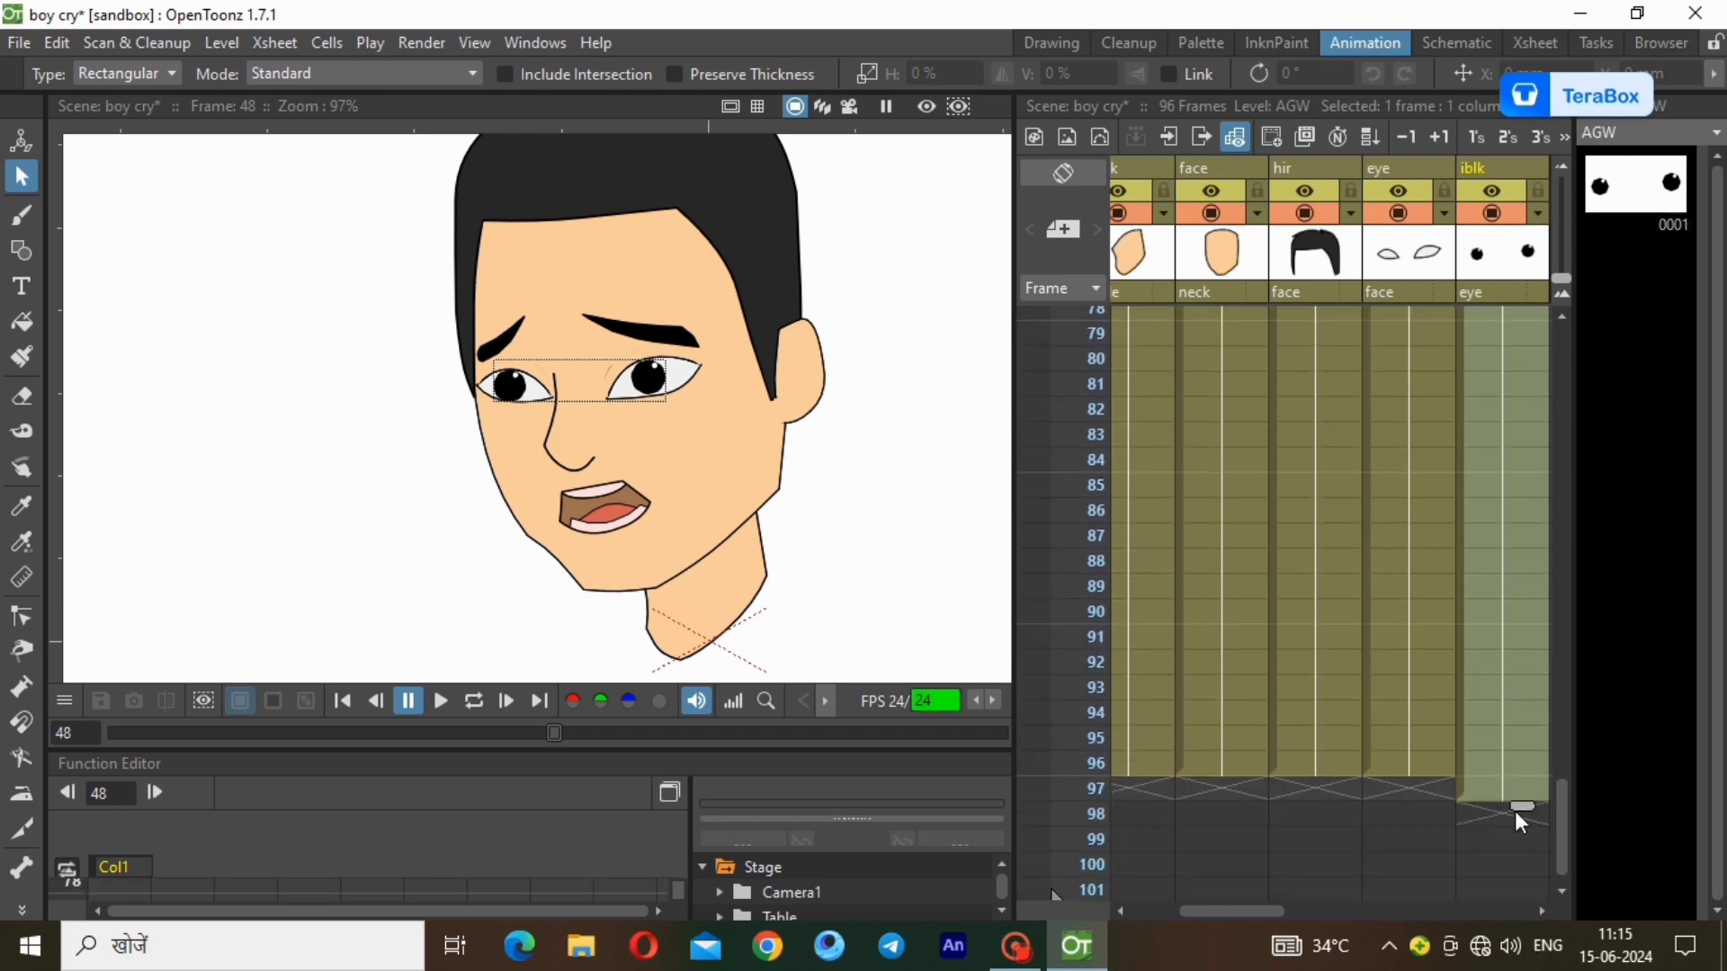
pyautogui.click(1520, 781)
# Extend the ibro column's exposure from frame 48 through frame 96.
pyautogui.click(1544, 911)
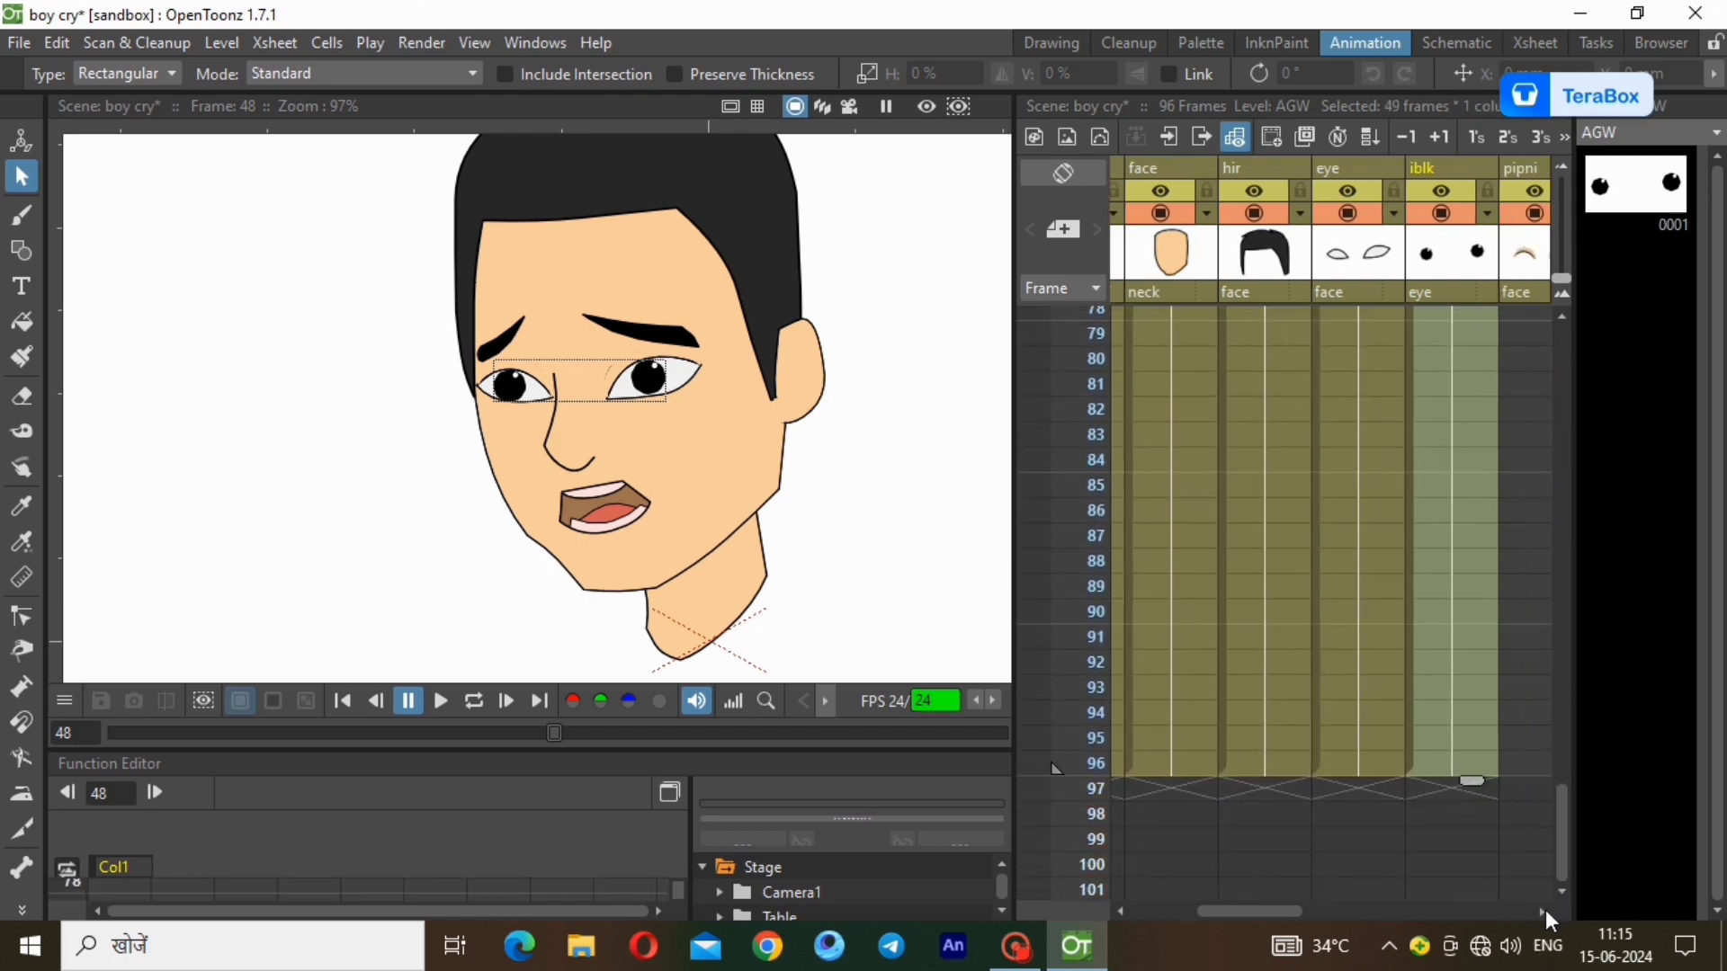
pyautogui.moveTo(1559, 846); pyautogui.dragTo(1552, 655)
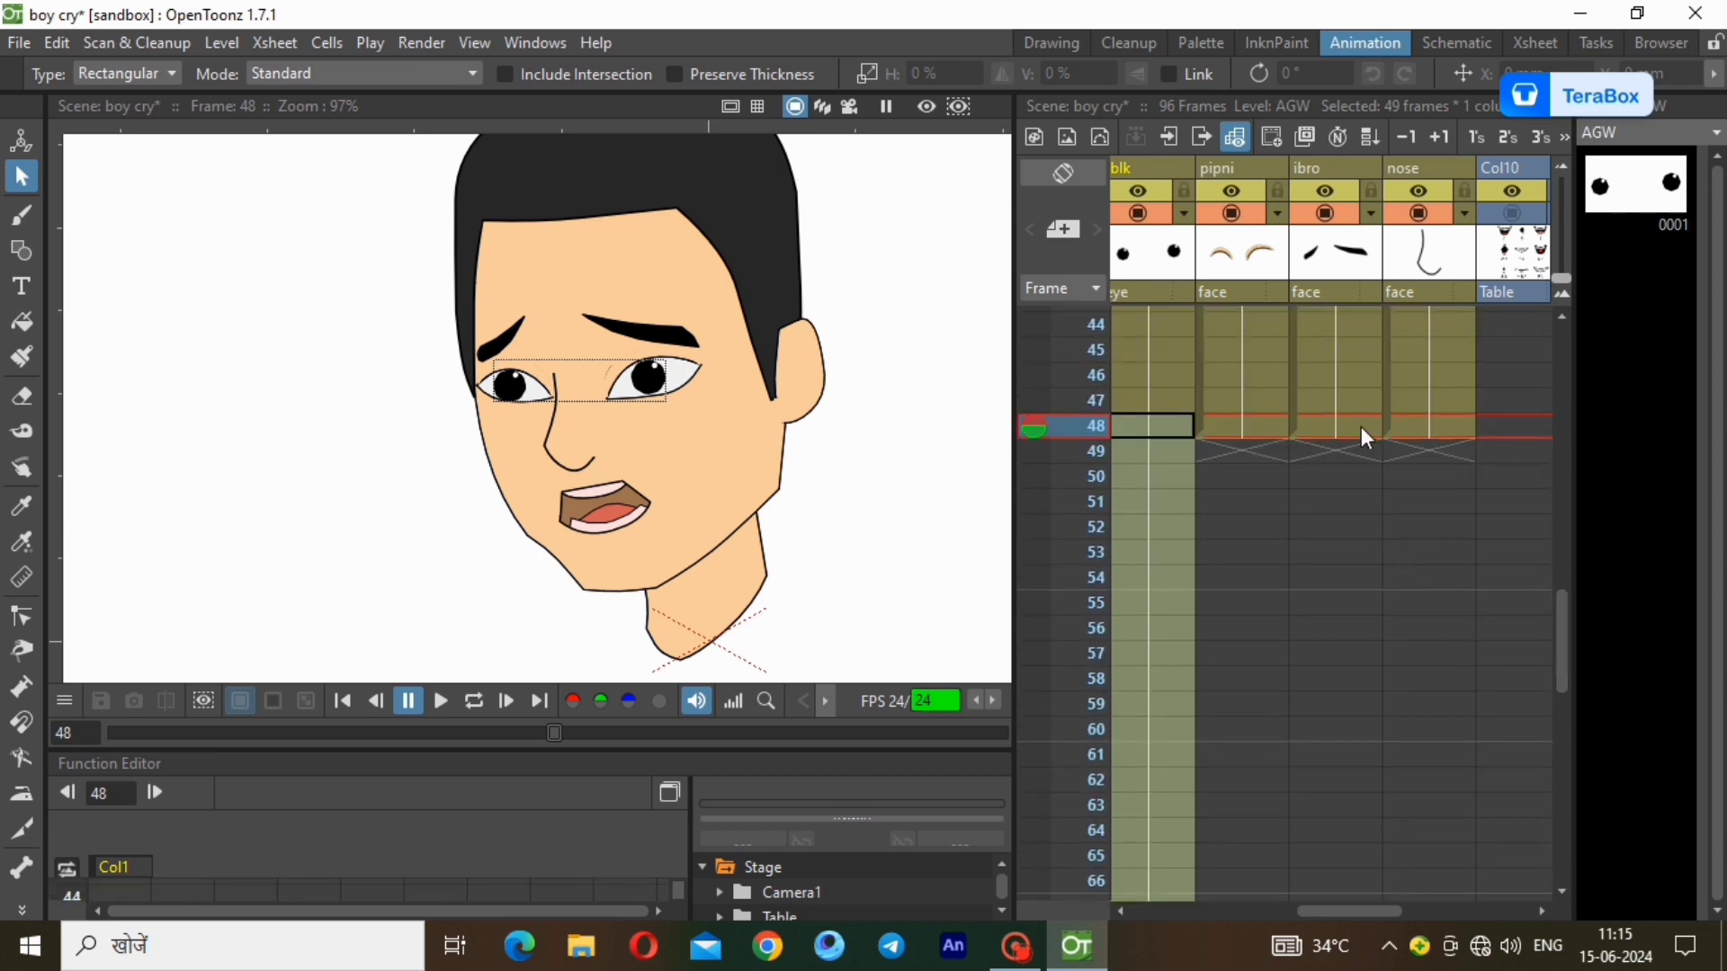
pyautogui.moveTo(1362, 428); pyautogui.dragTo(1362, 768)
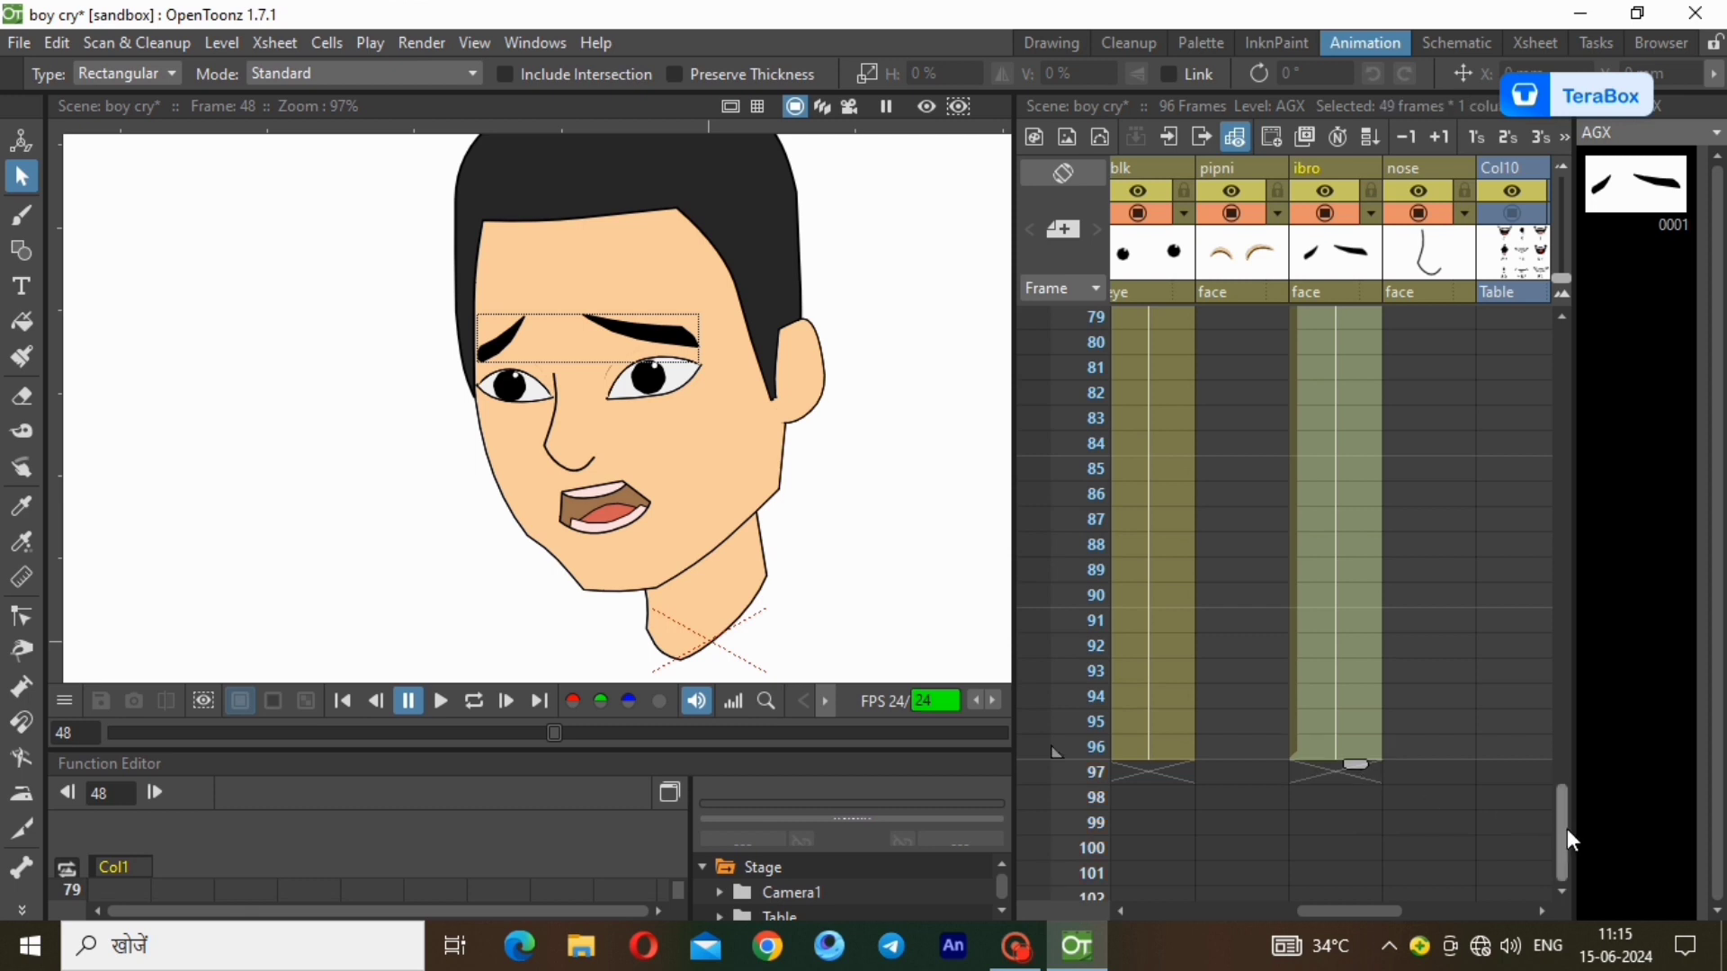
# Extend the exposures of the nose and ear columns from frame 48 through frame 96.
pyautogui.moveTo(1567, 828); pyautogui.dragTo(1557, 601)
pyautogui.moveTo(1380, 910); pyautogui.dragTo(1492, 913)
pyautogui.click(1417, 419)
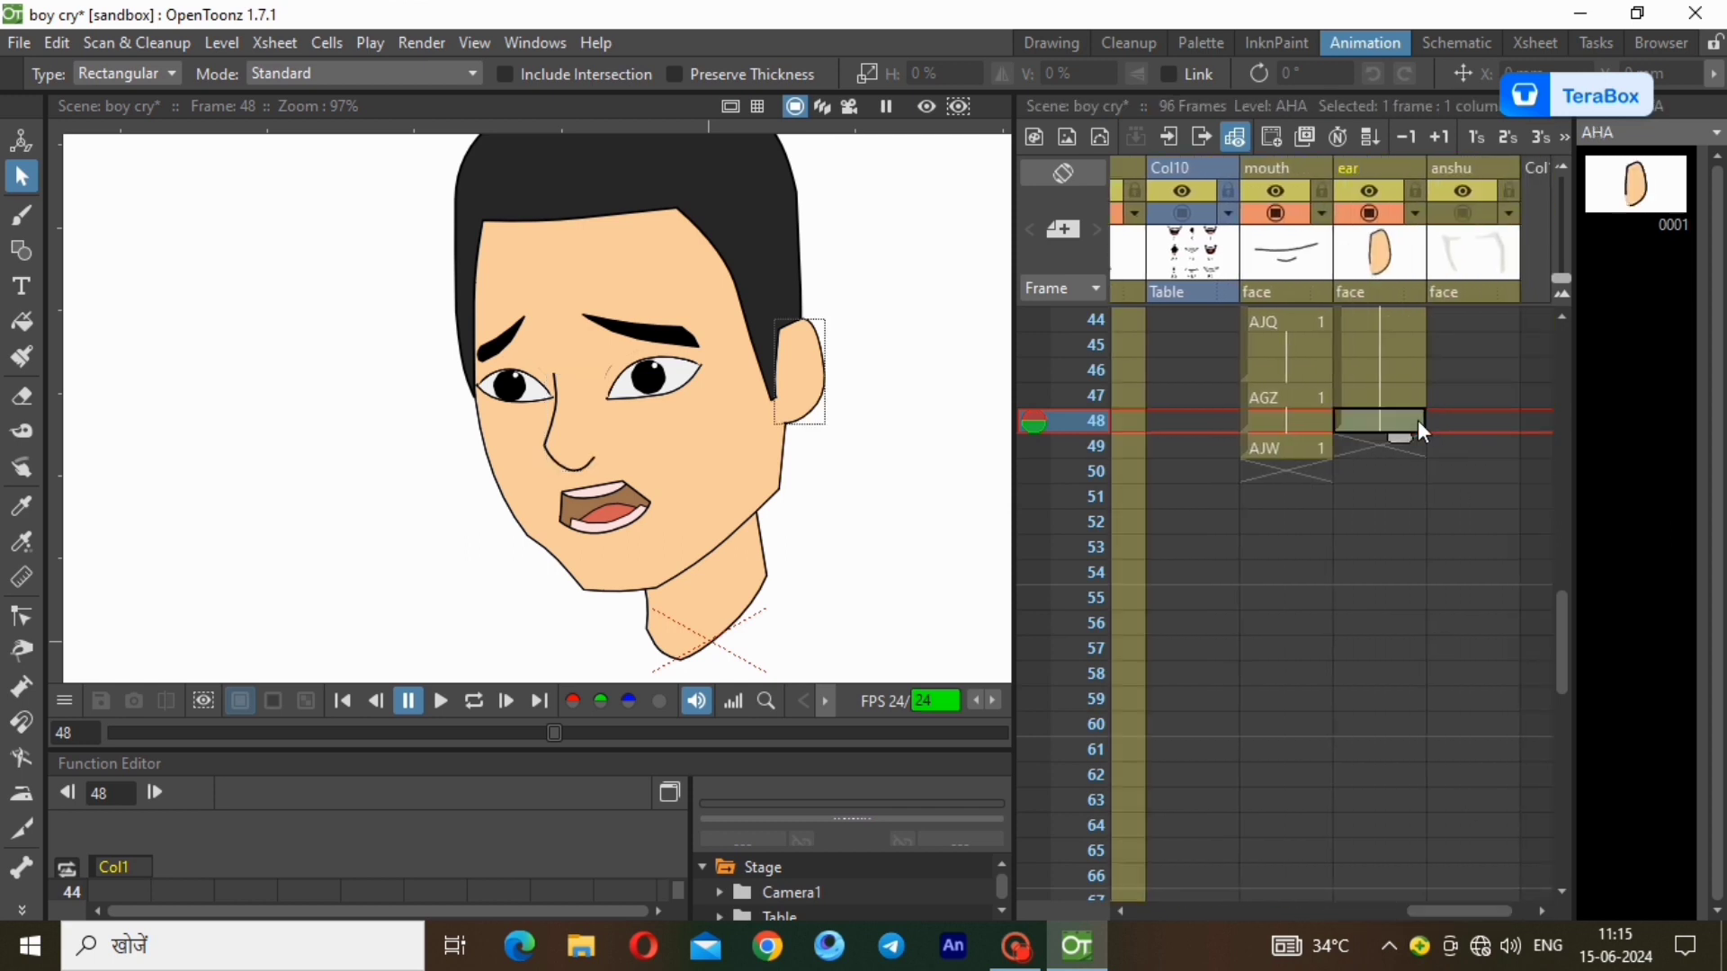
pyautogui.moveTo(1395, 439); pyautogui.dragTo(1417, 779)
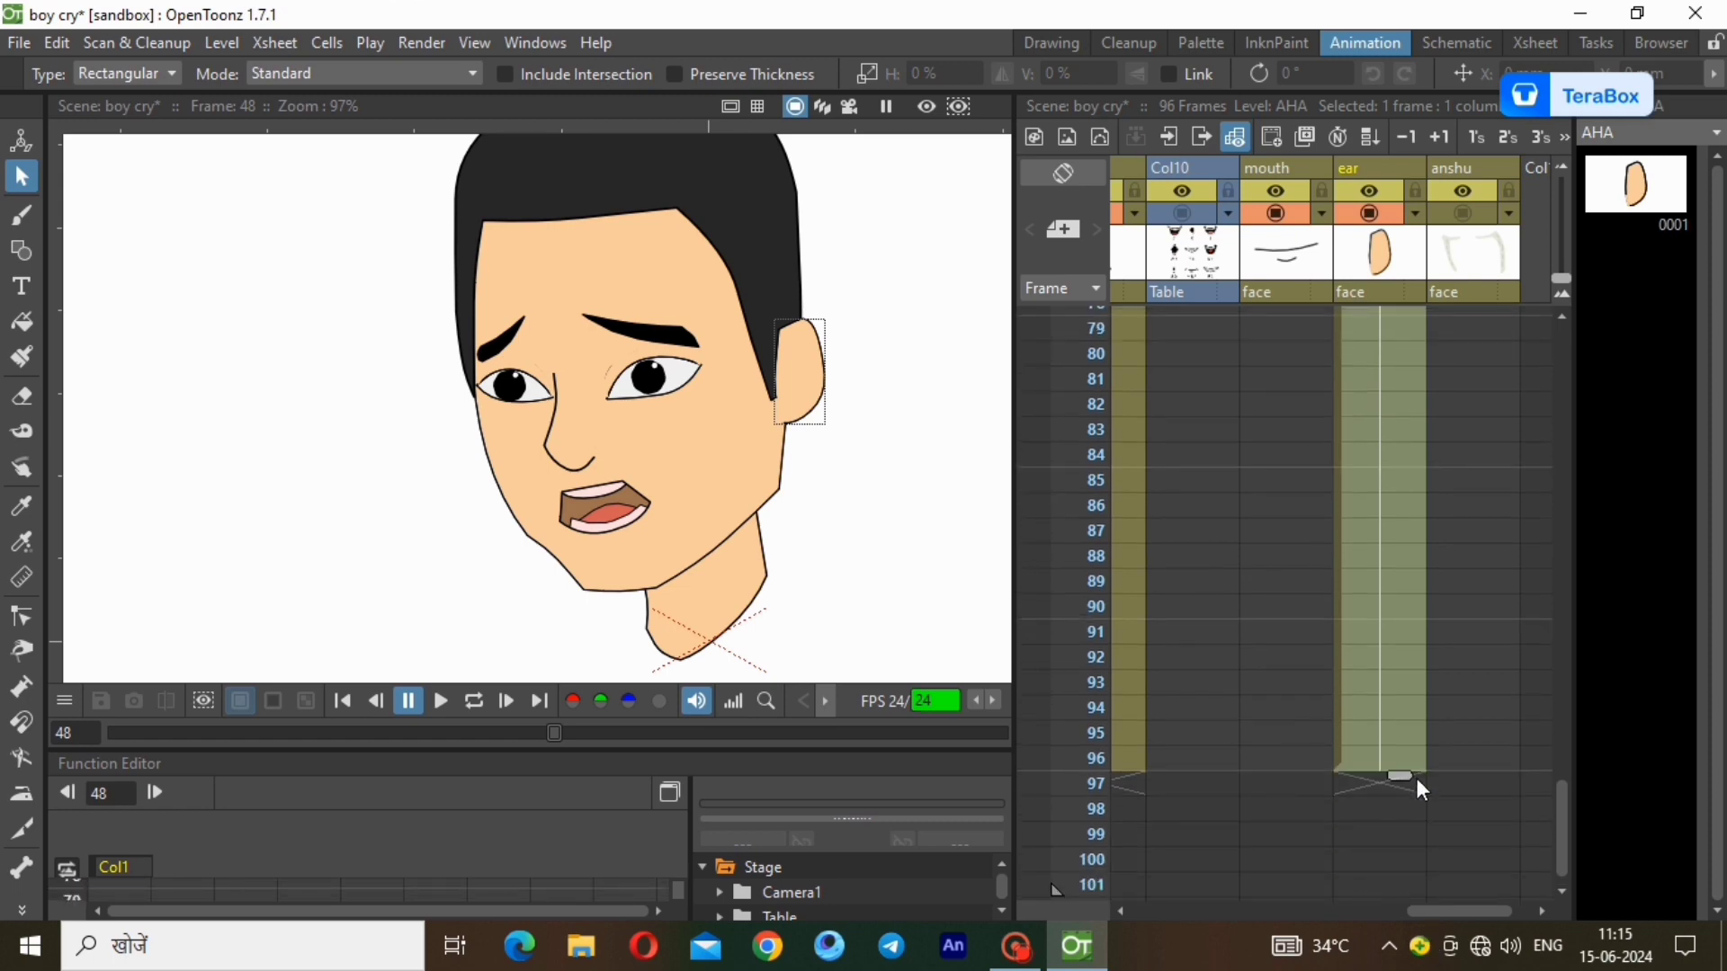
# Paste the copied 13-frame talking sequence into the mouth column at frame 49.
pyautogui.moveTo(1547, 806); pyautogui.dragTo(1549, 596)
pyautogui.click(1297, 654)
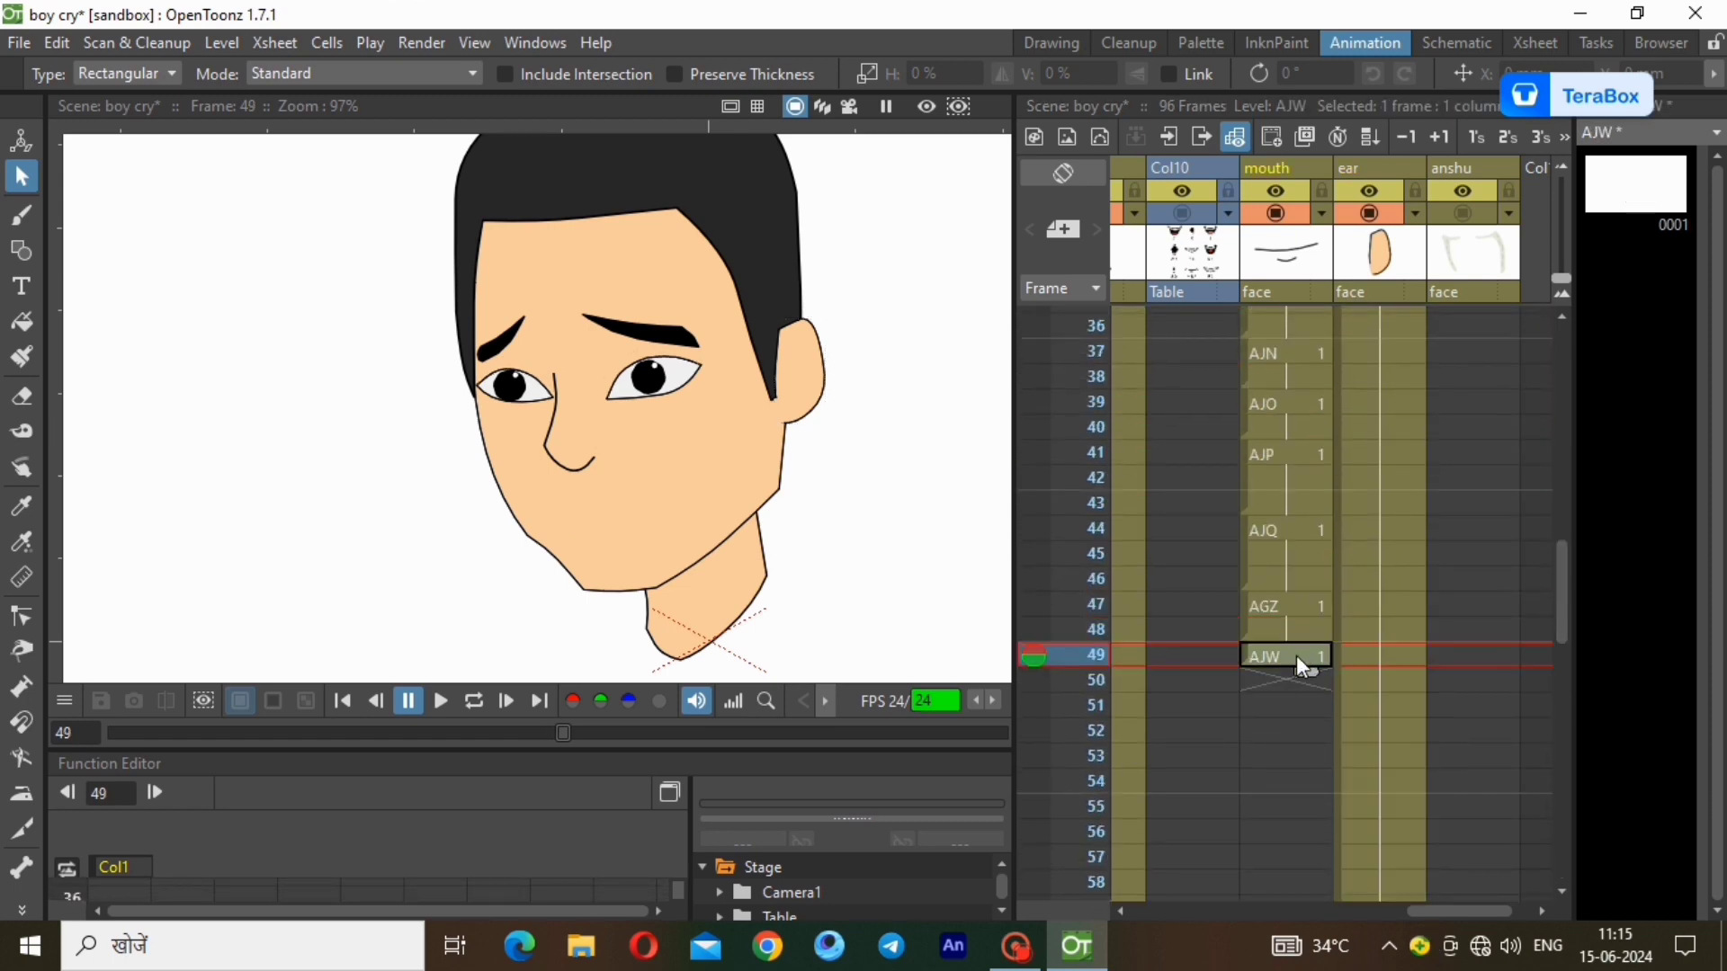
pyautogui.rightClick(1297, 655)
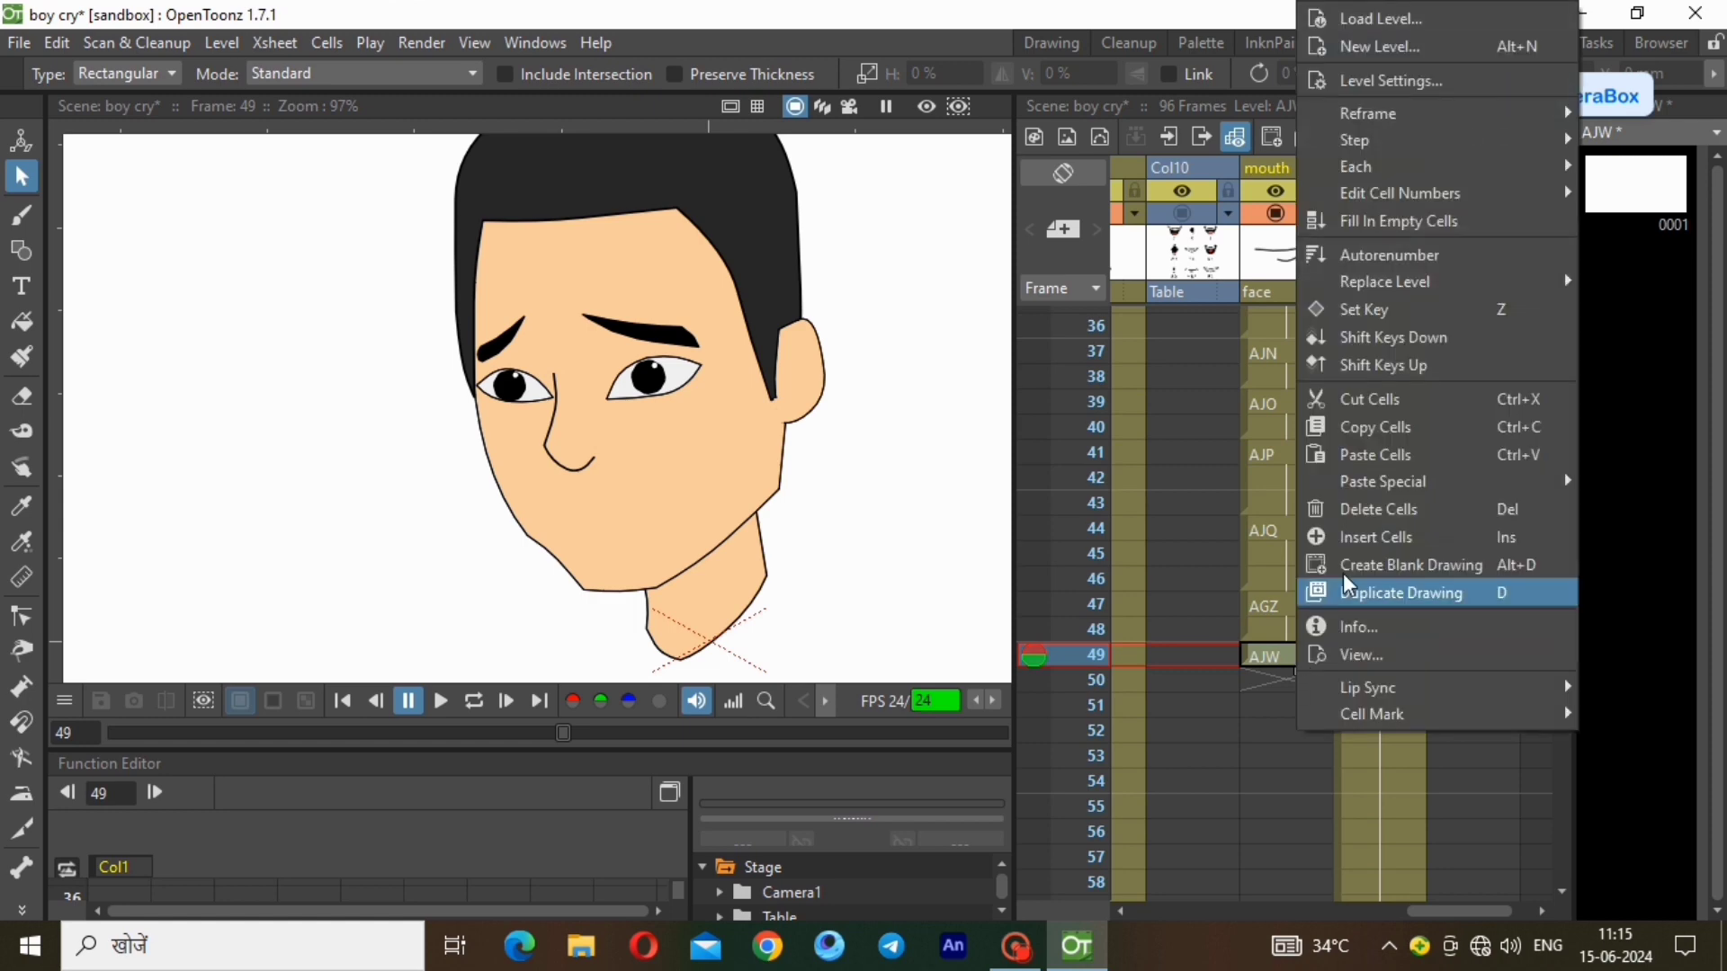
pyautogui.click(1375, 455)
pyautogui.scroll(-4, 1283, 691)
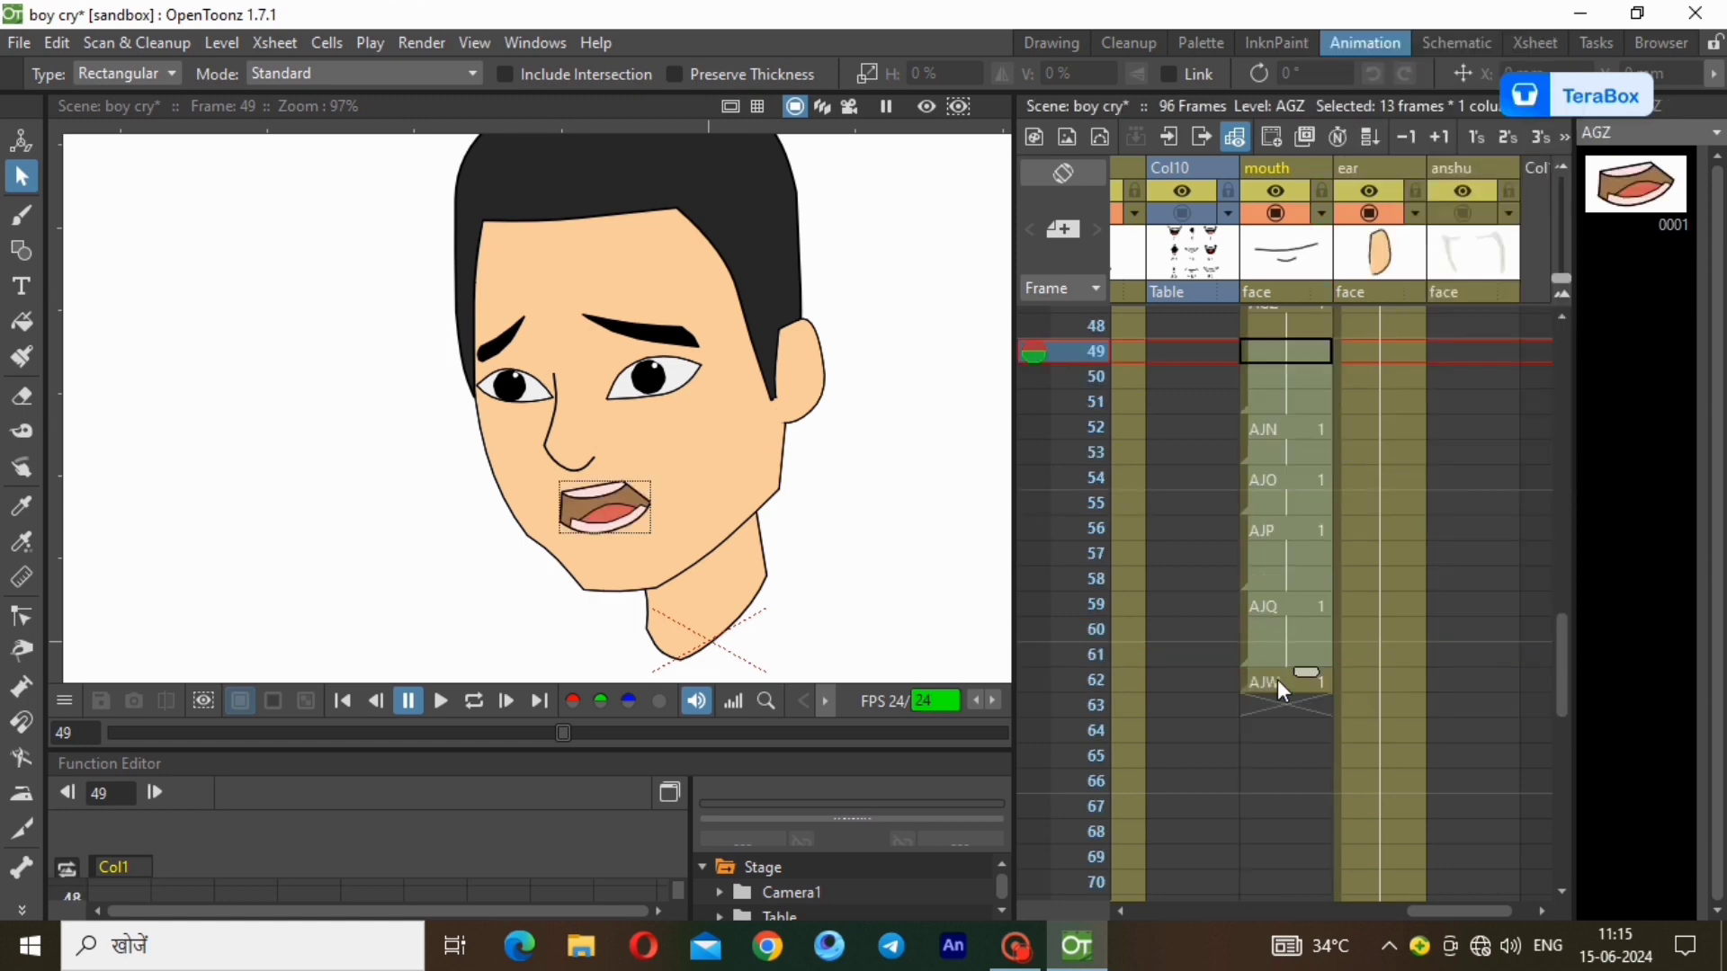
# Paste the same talking sequence again into the mouth column at frame 62.
pyautogui.click(1306, 681)
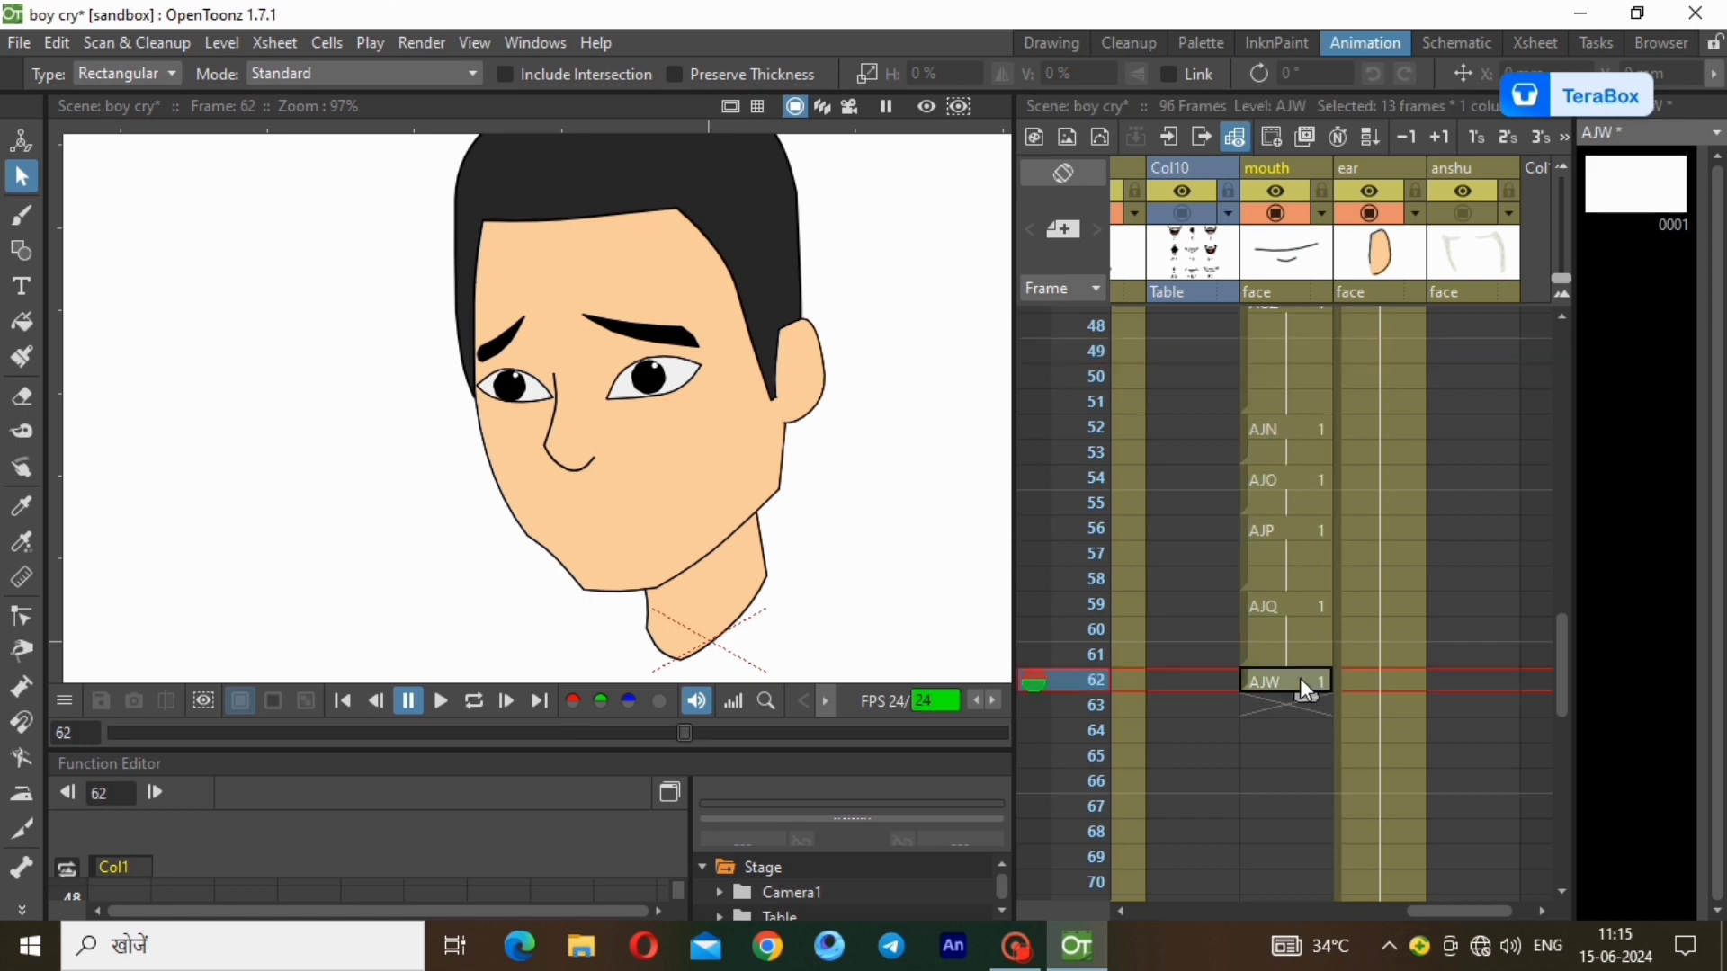
pyautogui.rightClick(1299, 678)
pyautogui.click(1547, 455)
pyautogui.scroll(-4, 1275, 720)
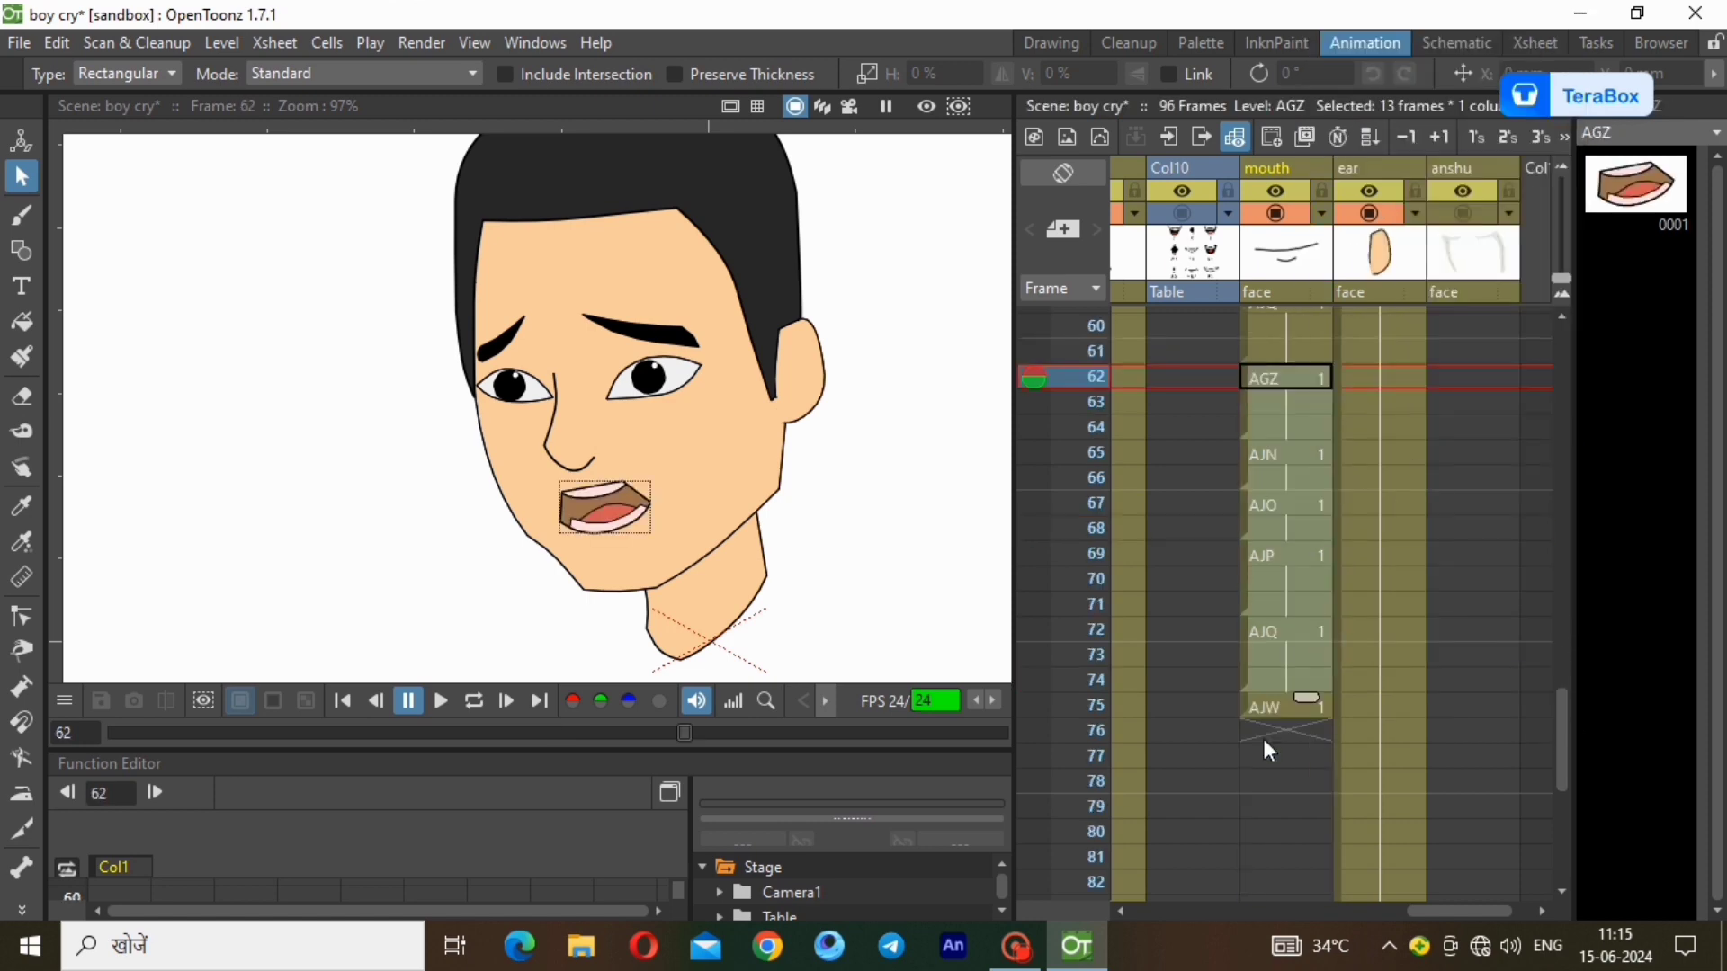
# Check how much of the mouth column is still empty between frame 75 and the scene's end.
pyautogui.click(1278, 710)
pyautogui.rightClick(1278, 711)
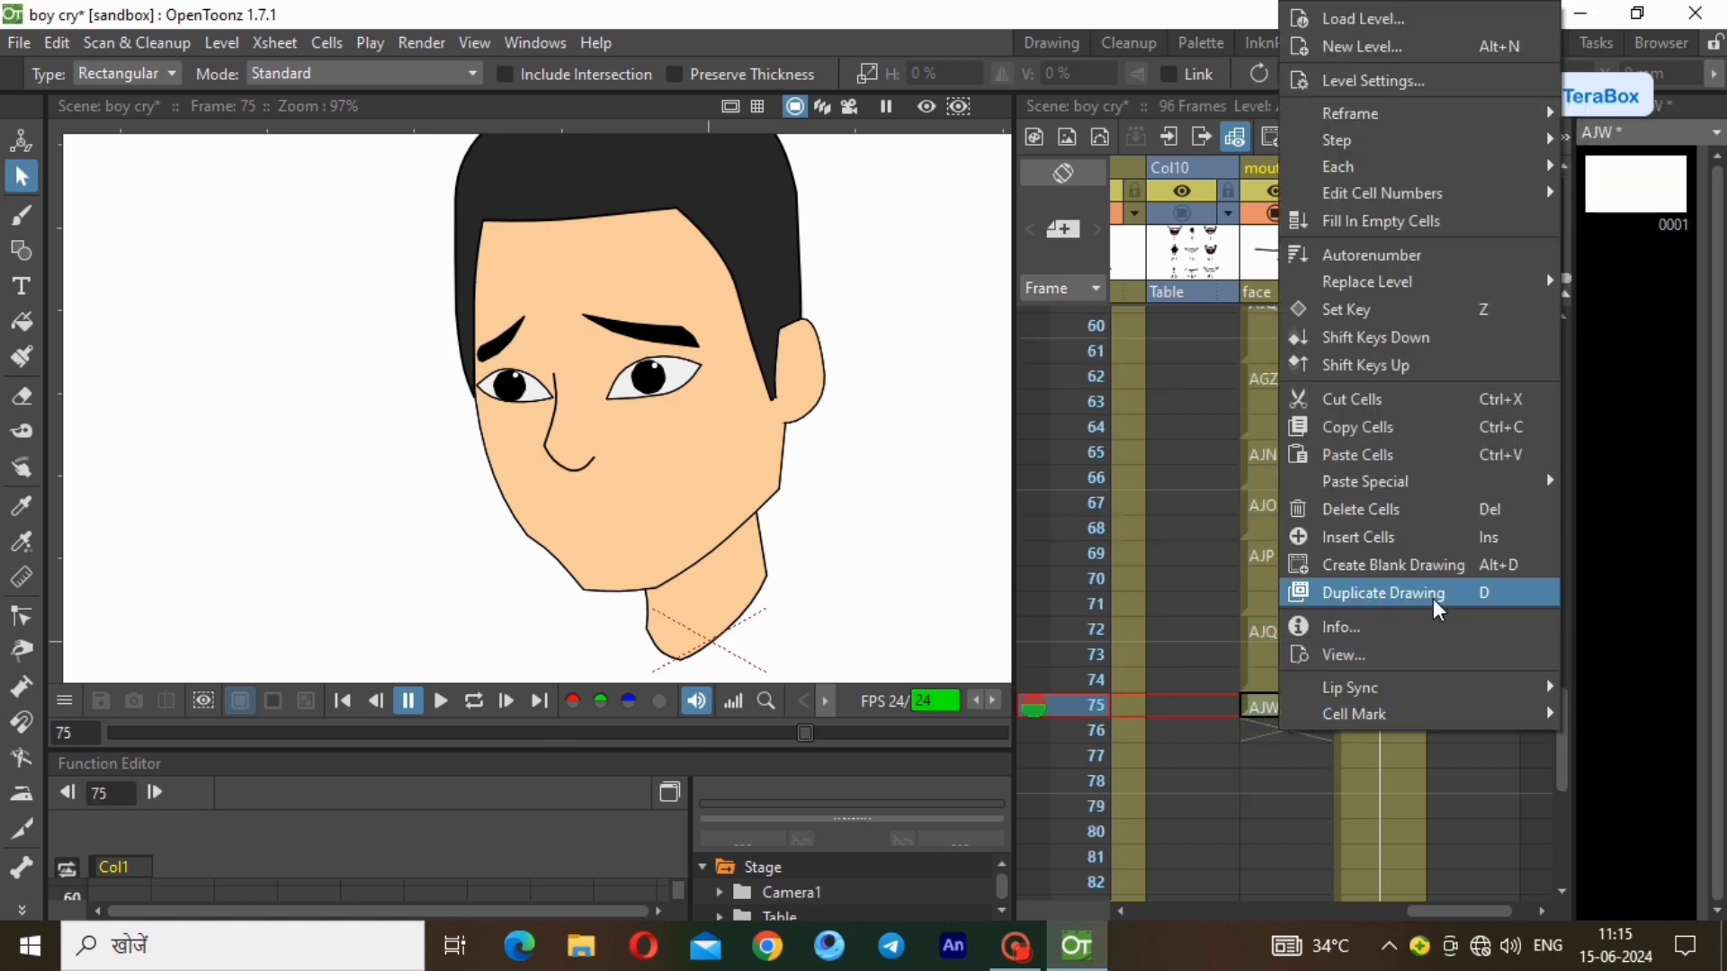
pyautogui.click(1259, 715)
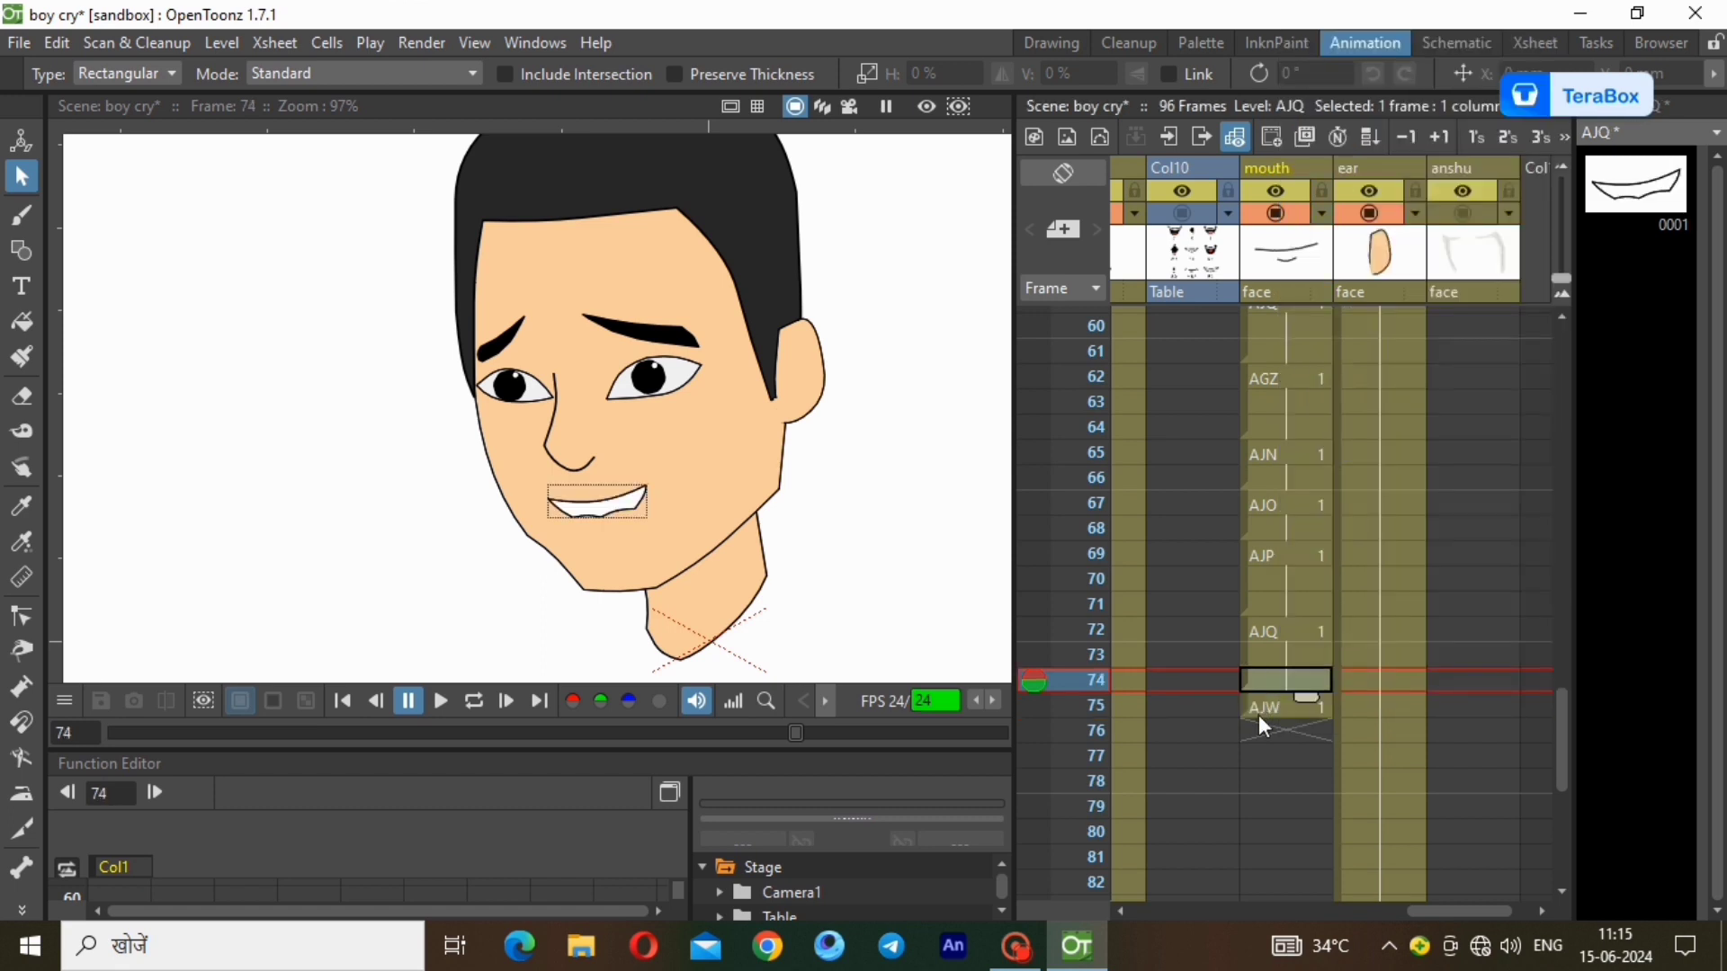
pyautogui.scroll(-4, 1259, 715)
pyautogui.scroll(-4, 1259, 715)
pyautogui.scroll(4, 1260, 715)
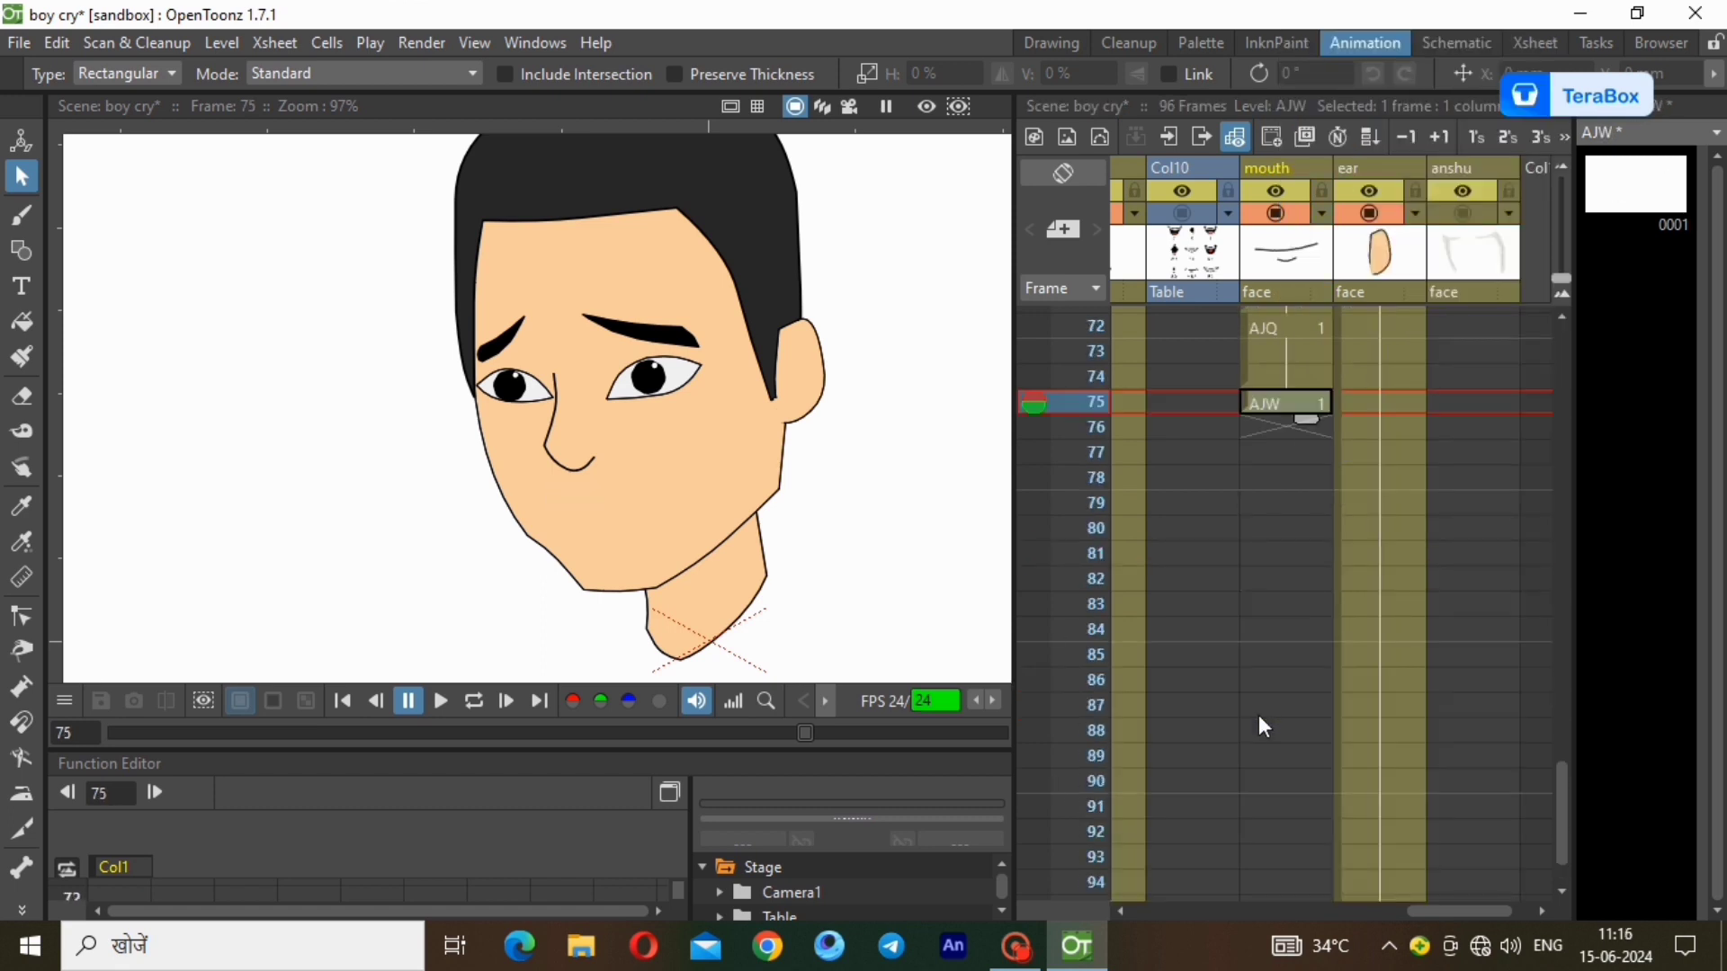
pyautogui.scroll(-2, 1259, 715)
pyautogui.scroll(2, 1262, 724)
pyautogui.scroll(-2, 1203, 811)
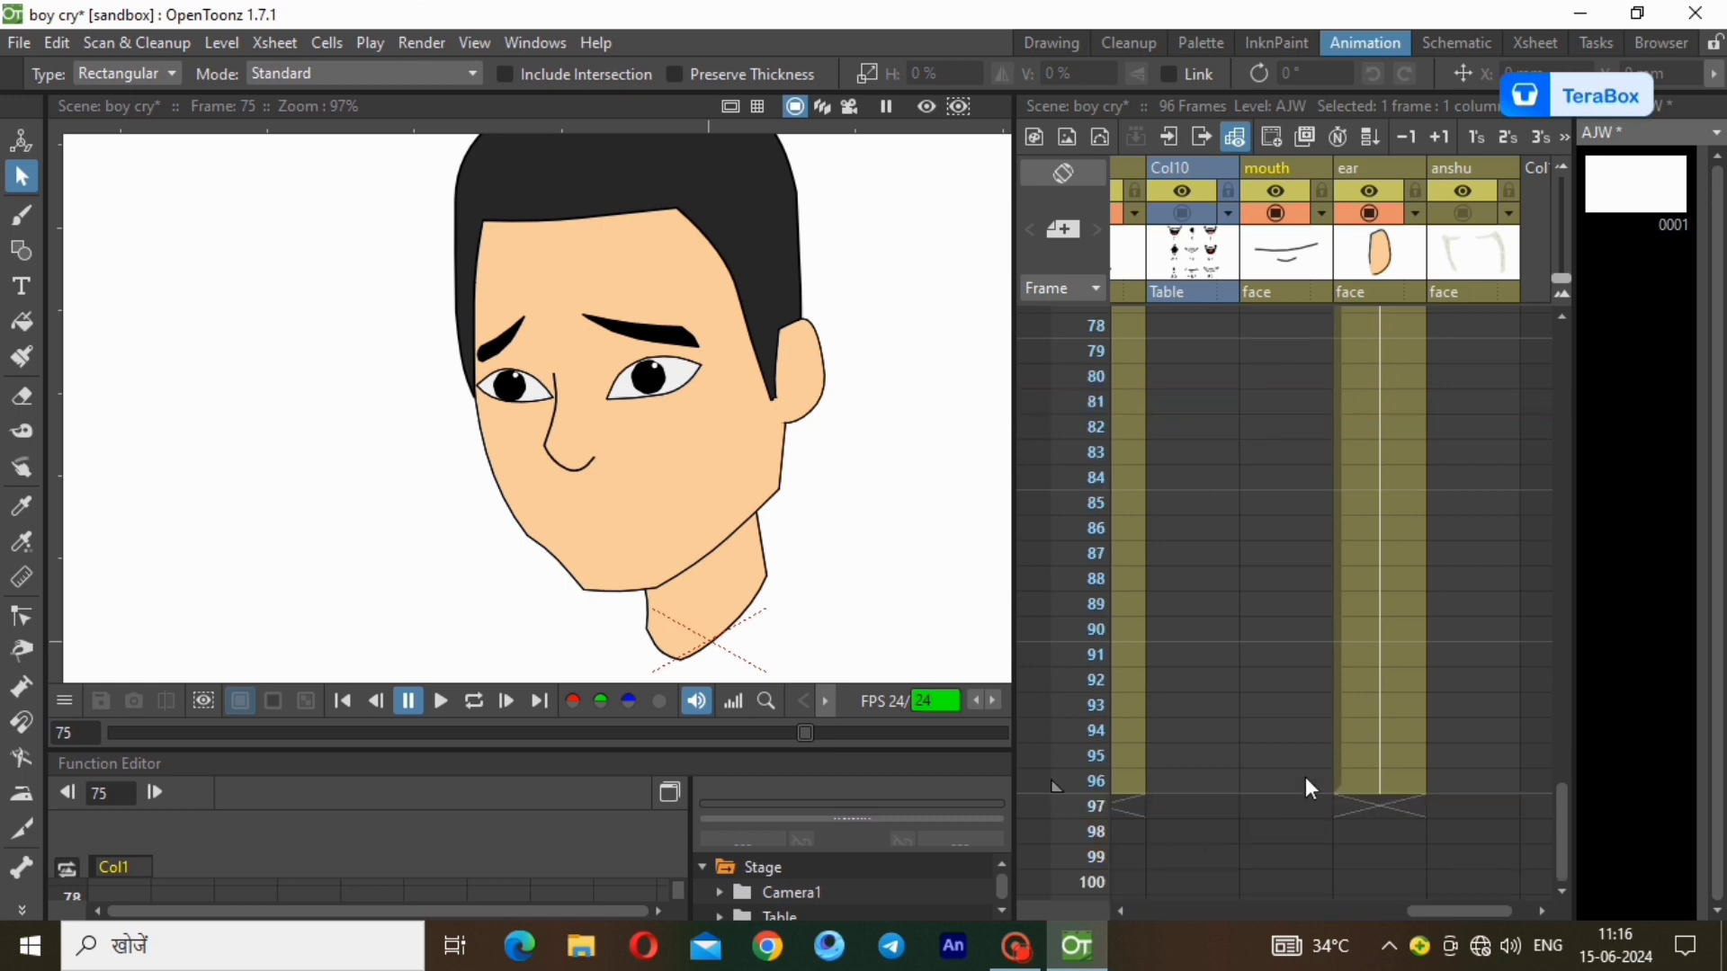
# Copy the closed-mouth drawing AJR from frame 1 of the mouth column and paste it at frame 75.
pyautogui.scroll(20, 1306, 781)
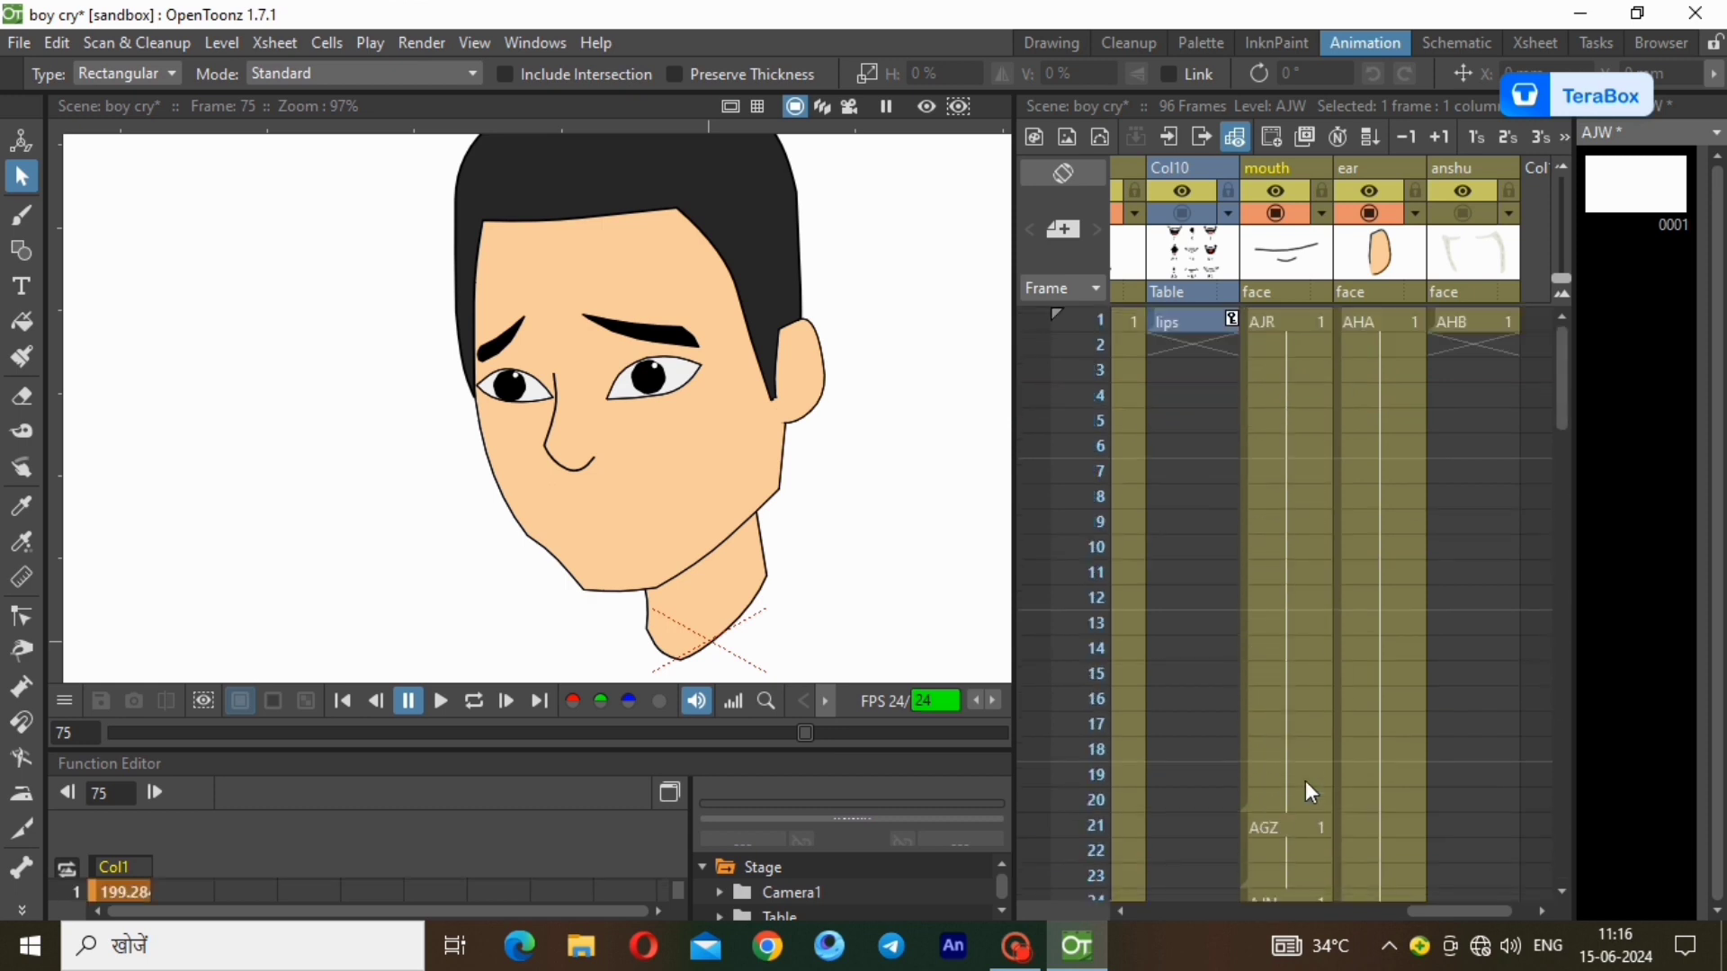
pyautogui.rightClick(1296, 325)
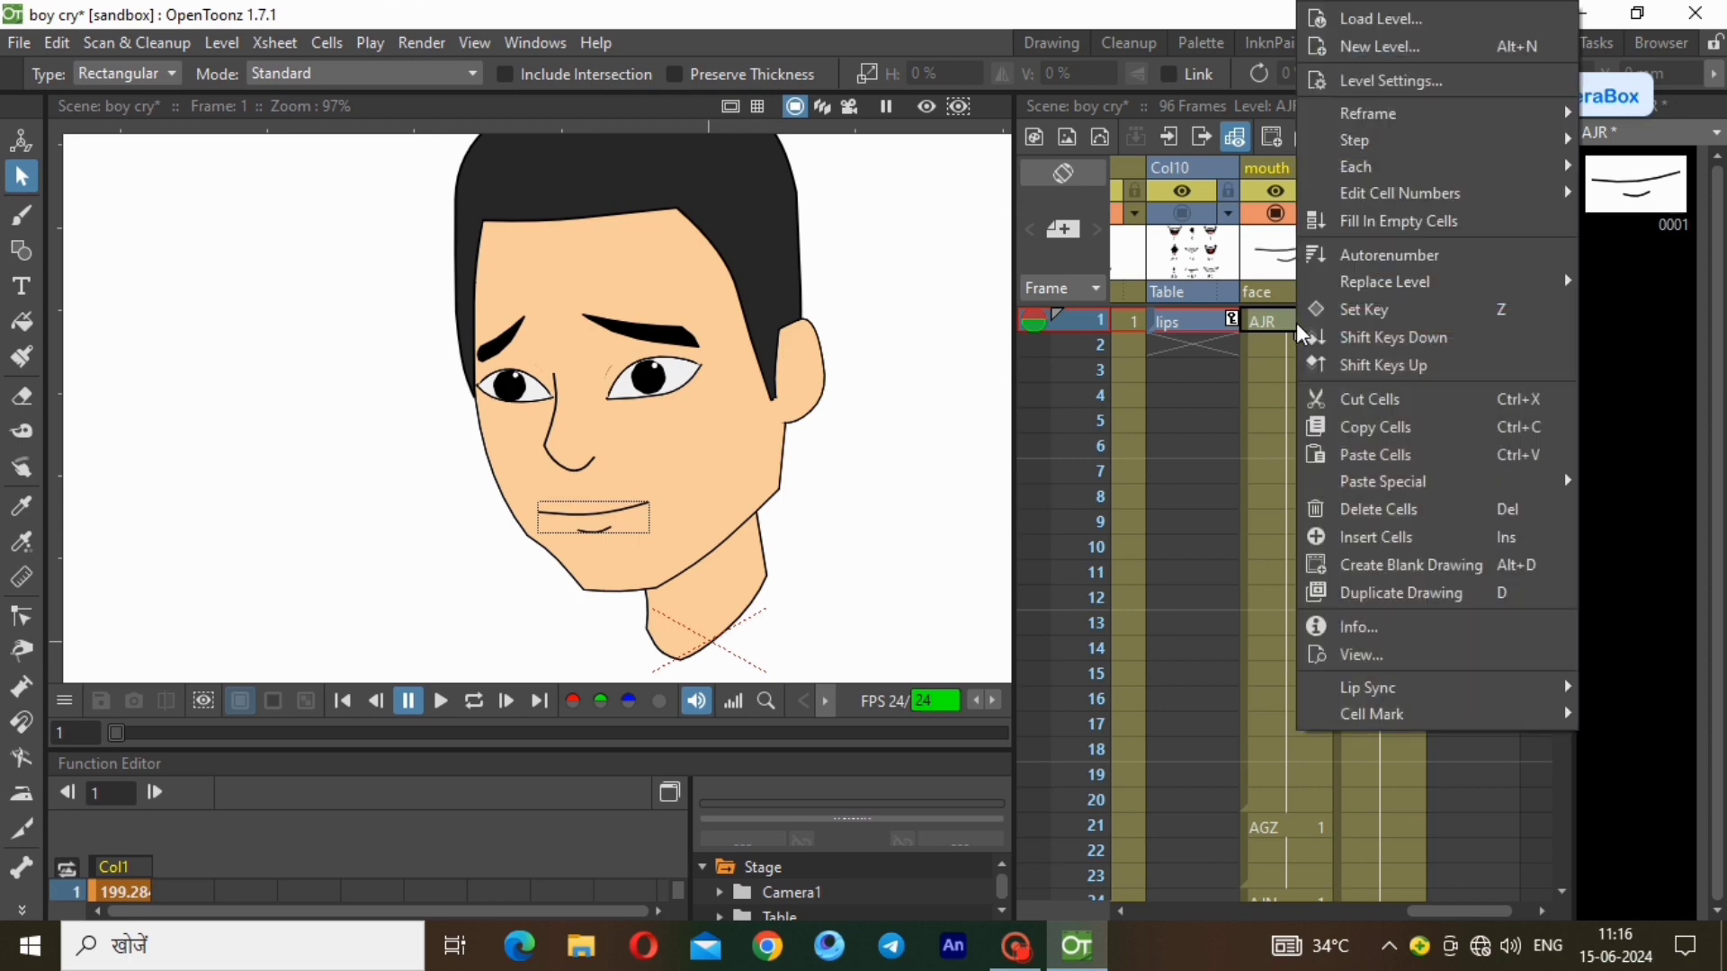
pyautogui.click(1383, 429)
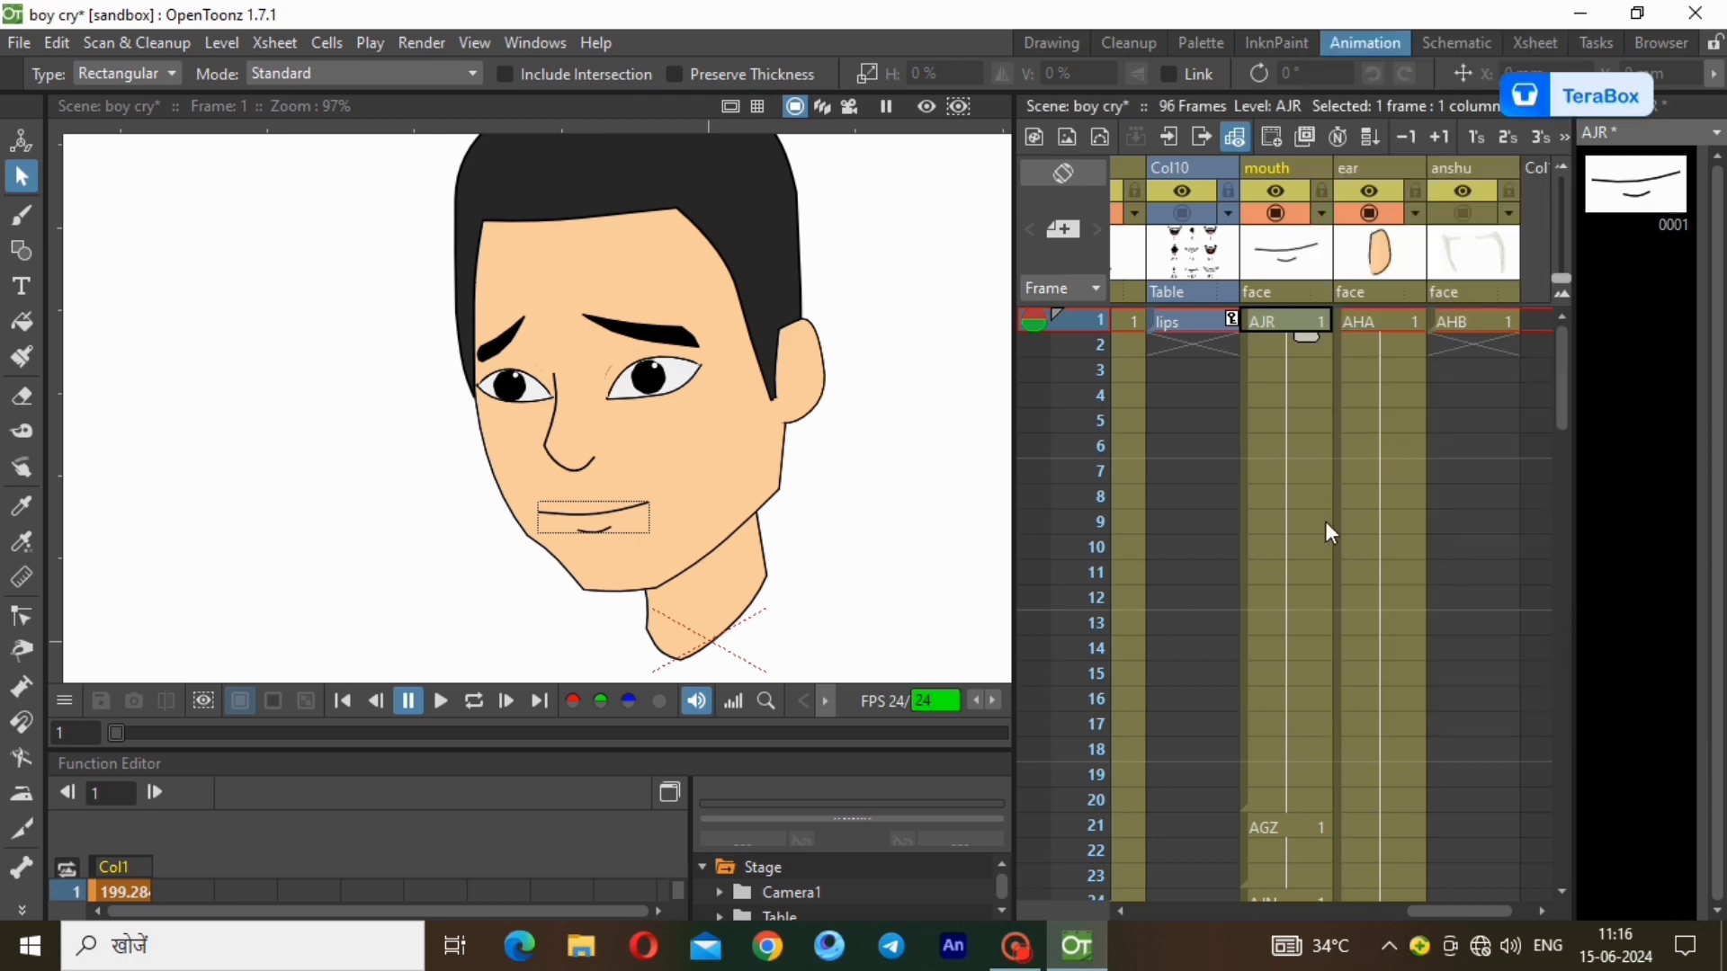
pyautogui.scroll(-10, 1315, 566)
pyautogui.scroll(2, 1315, 567)
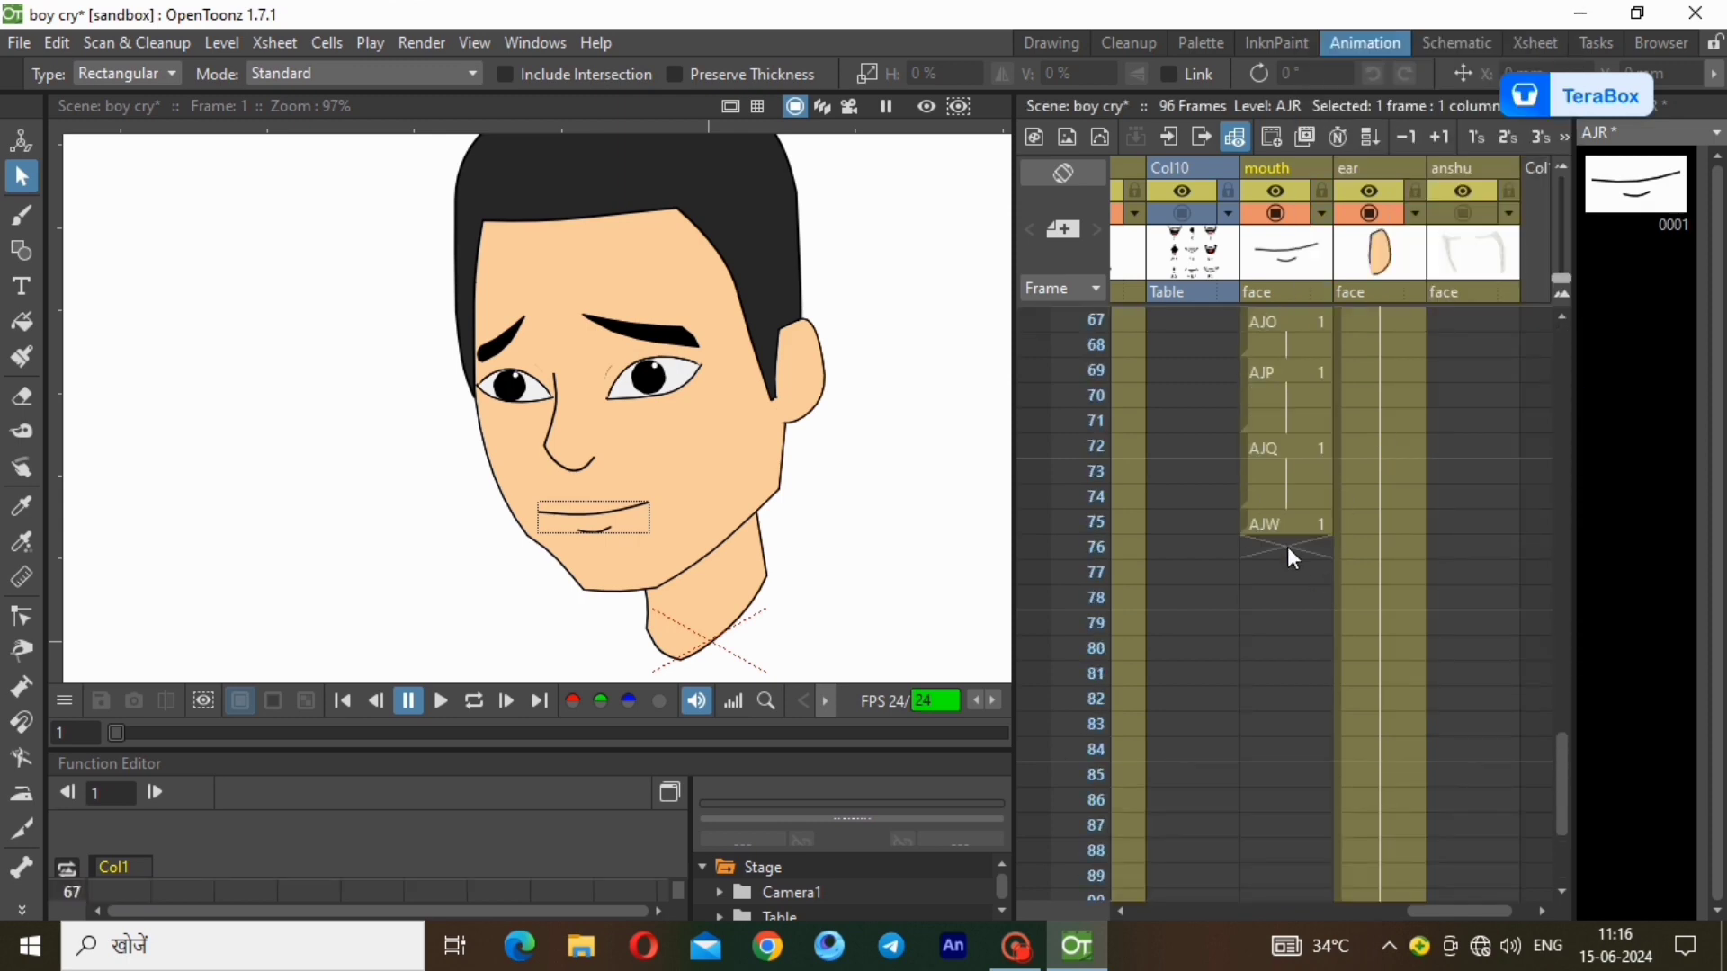
pyautogui.click(1291, 523)
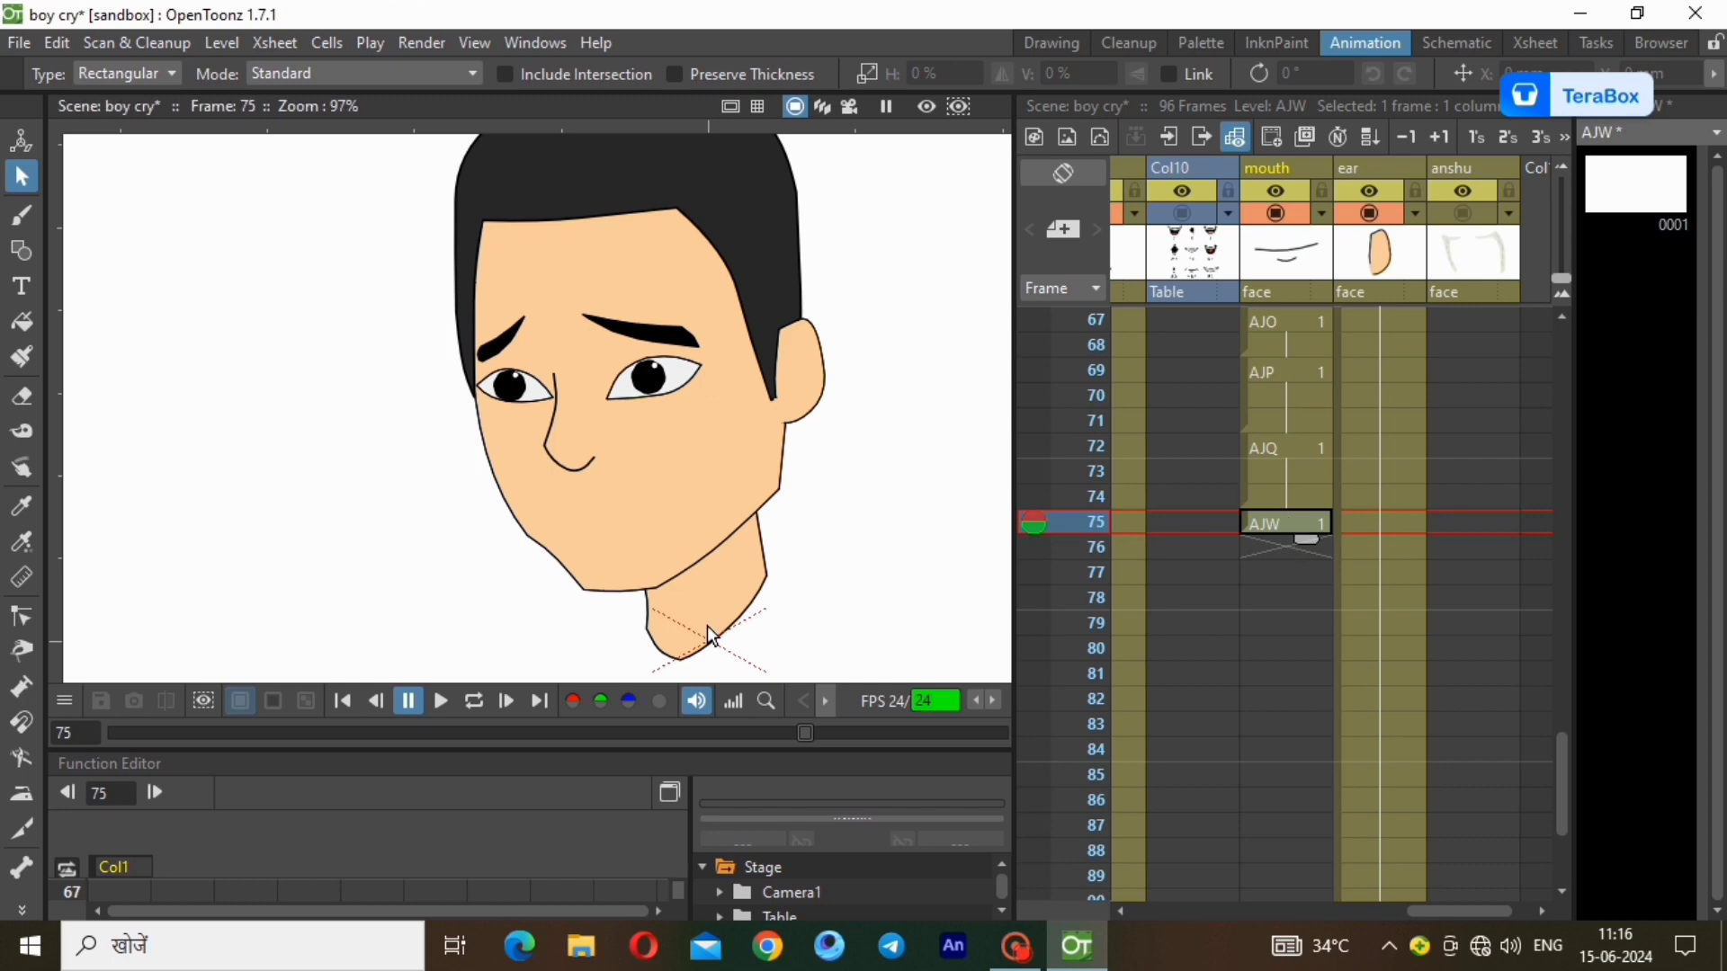
pyautogui.rightClick(1282, 520)
pyautogui.click(1374, 457)
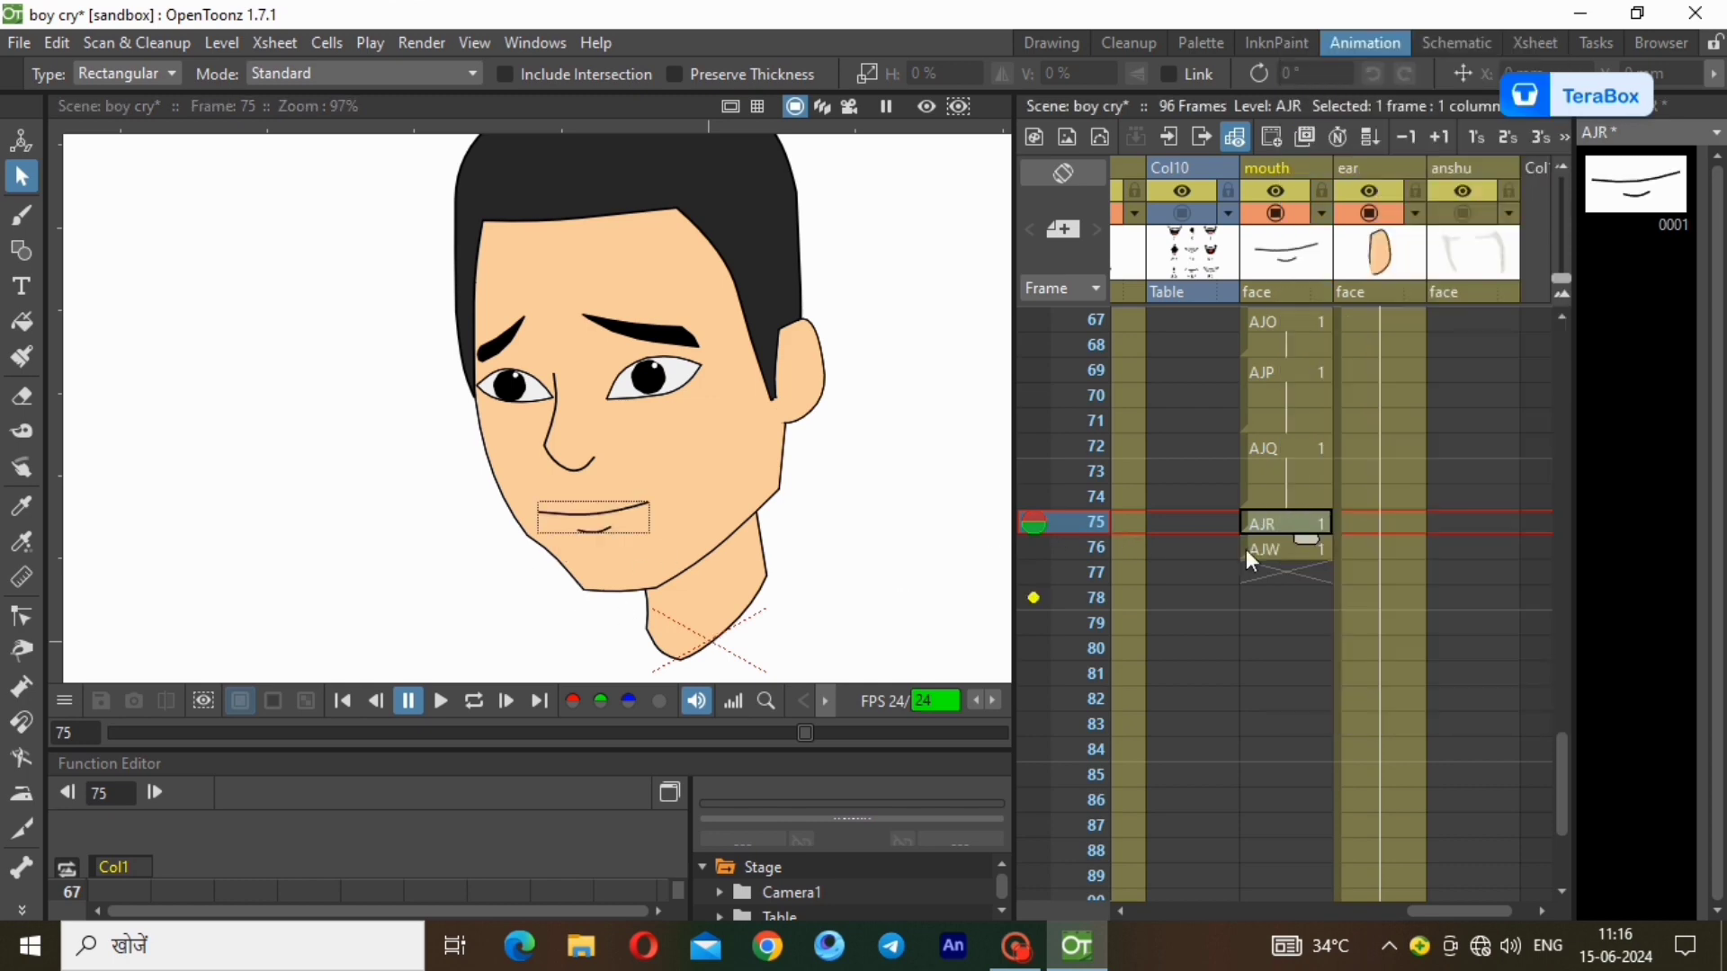
# Extend the closed-mouth drawing from frame 75 through frame 96 and delete the leftover blank AJW cell at frame 97.
pyautogui.moveTo(1309, 537); pyautogui.dragTo(1295, 779)
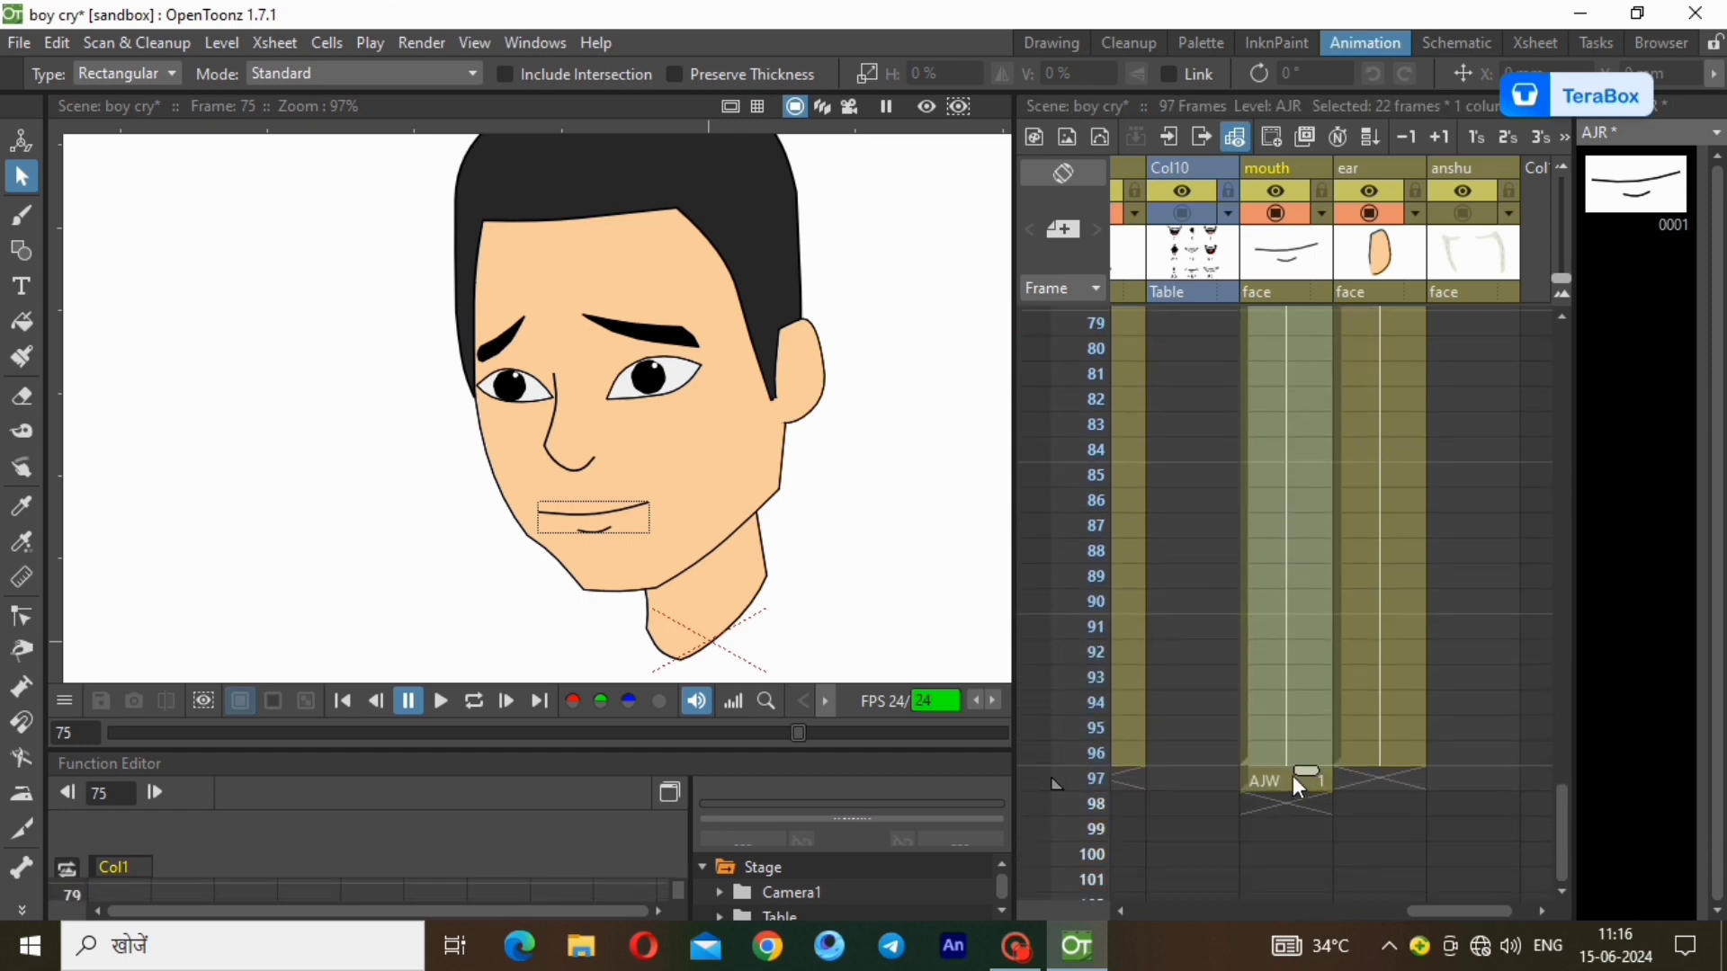
pyautogui.click(1259, 781)
pyautogui.rightClick(1259, 781)
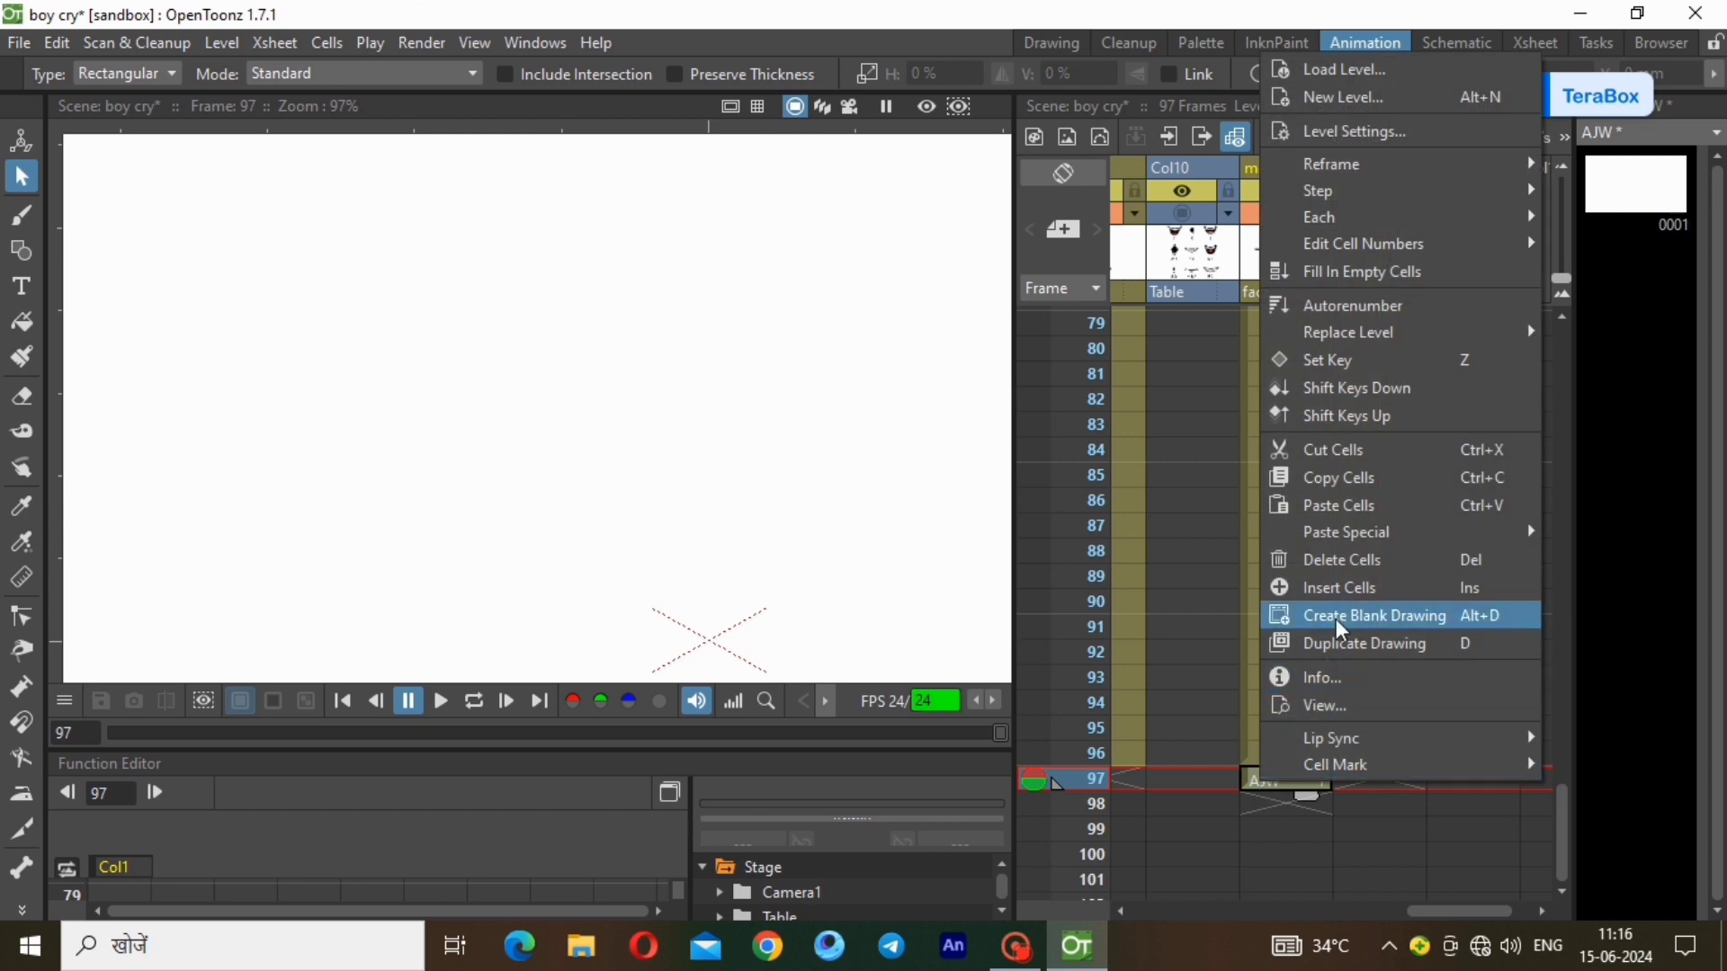
pyautogui.click(1343, 571)
pyautogui.click(1272, 758)
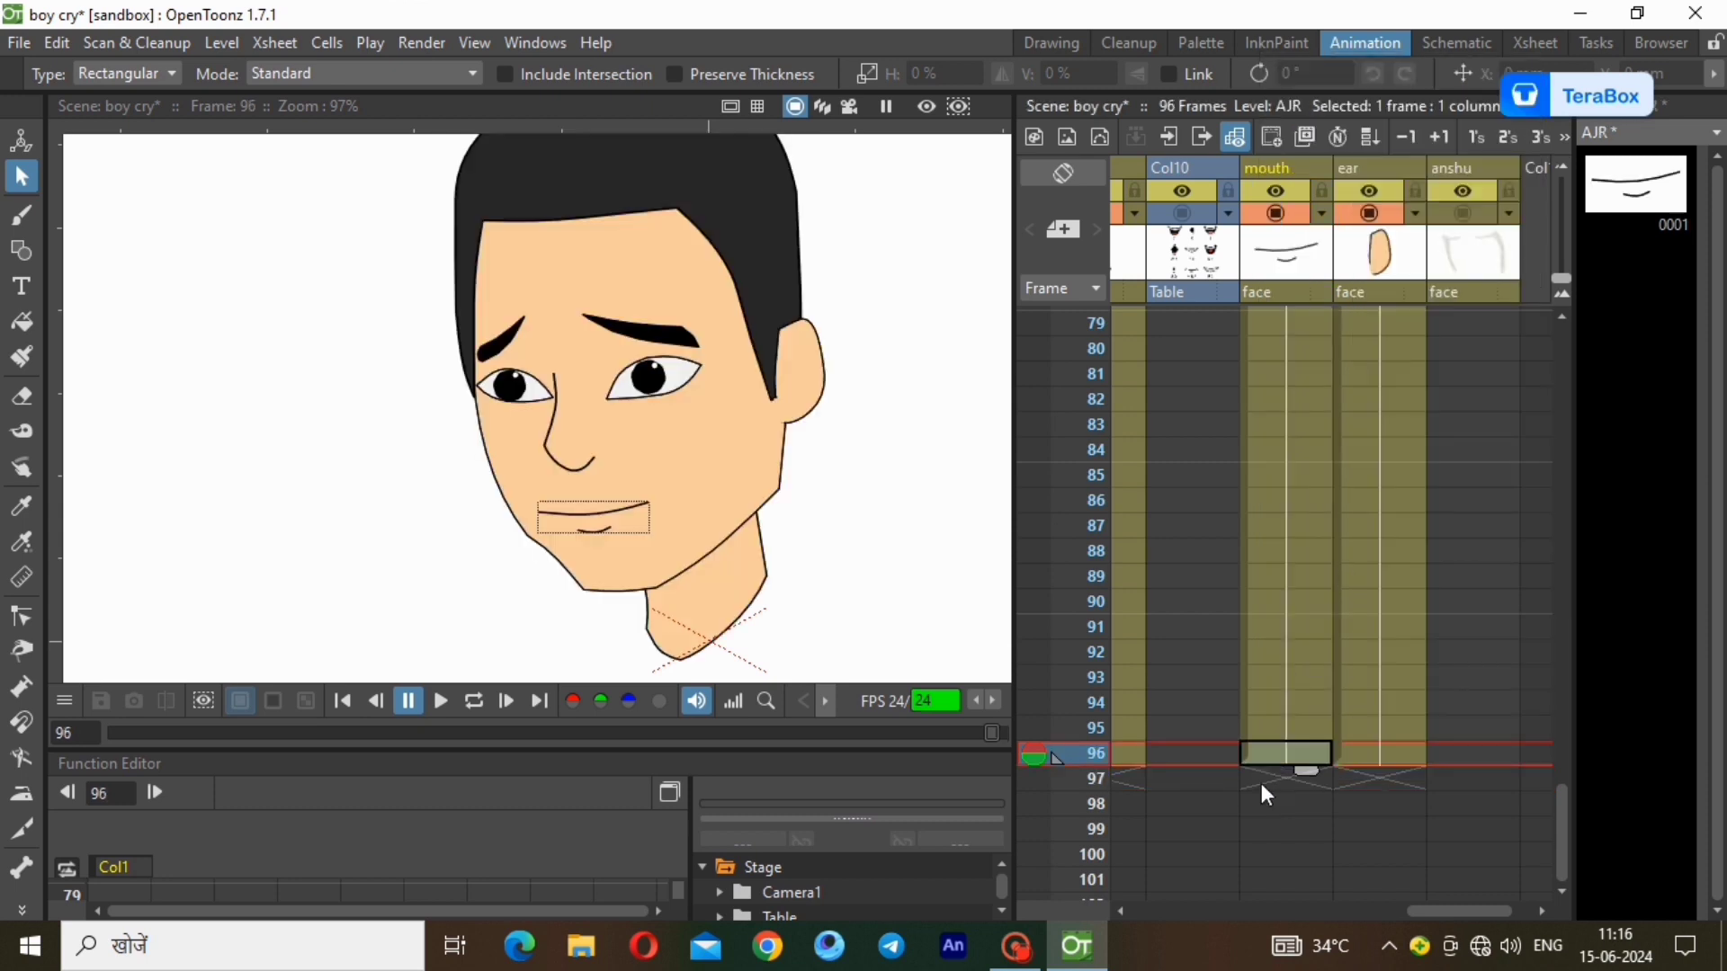
# Copy the blink cells from frame 29 through frame 48 of the pipni column.
pyautogui.moveTo(1449, 904); pyautogui.dragTo(1335, 896)
pyautogui.scroll(10, 1333, 796)
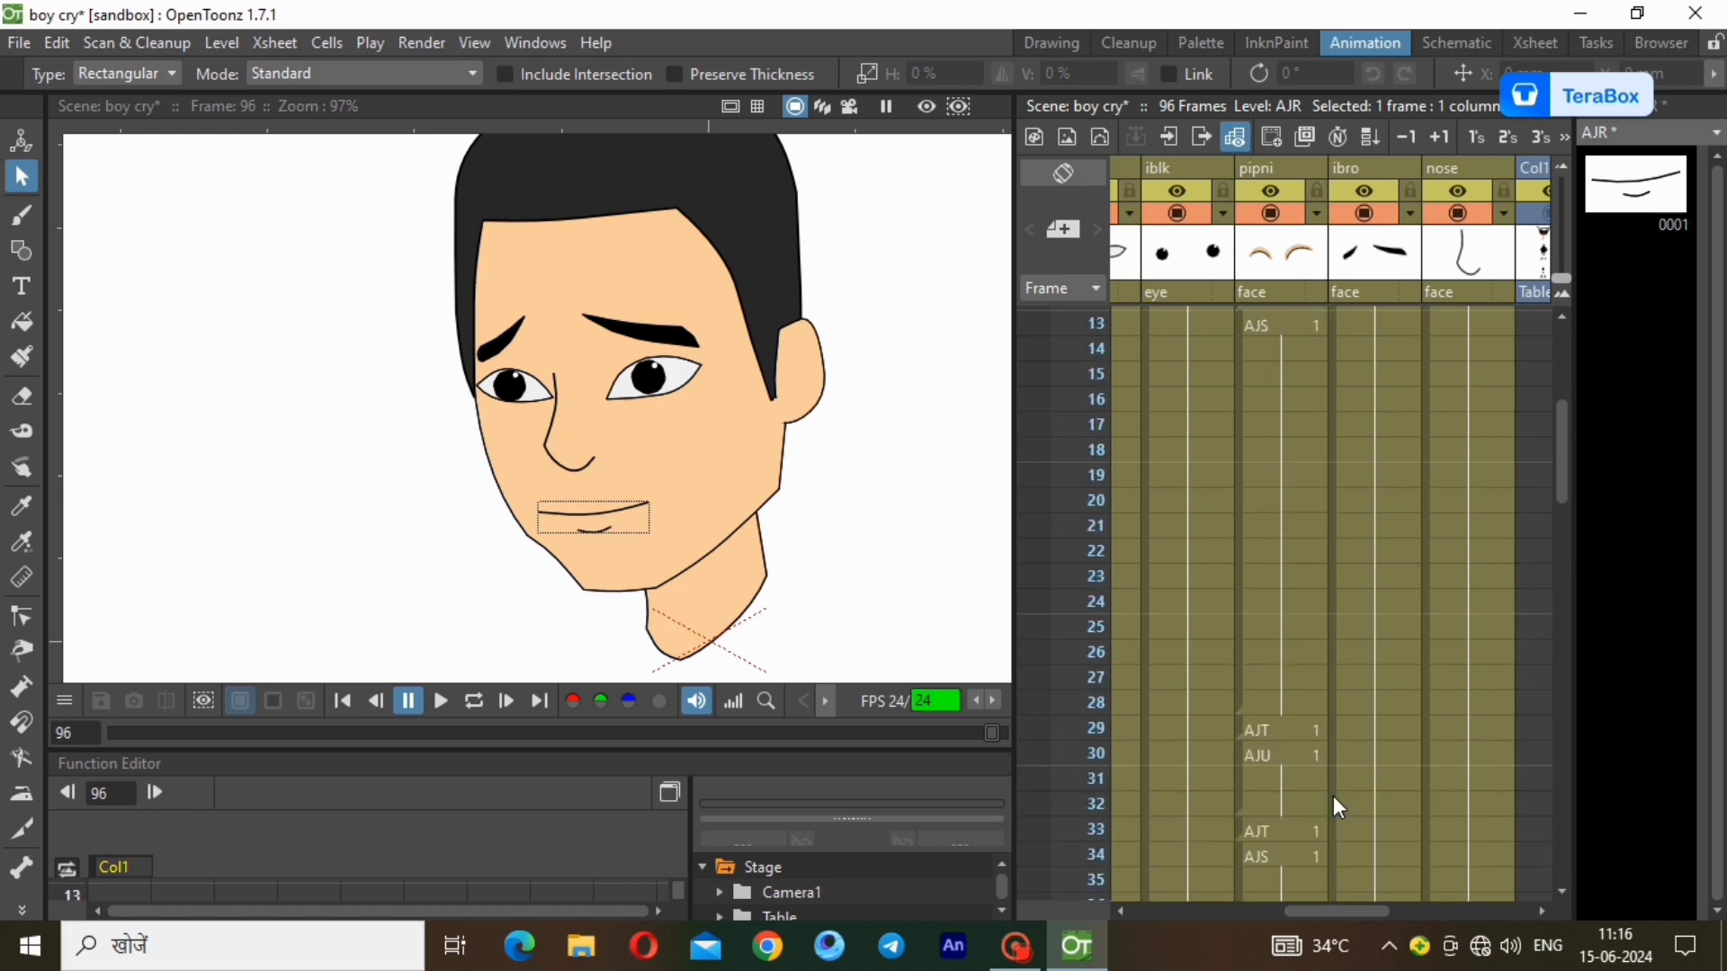
pyautogui.moveTo(1243, 744); pyautogui.dragTo(1252, 698)
pyautogui.rightClick(1256, 686)
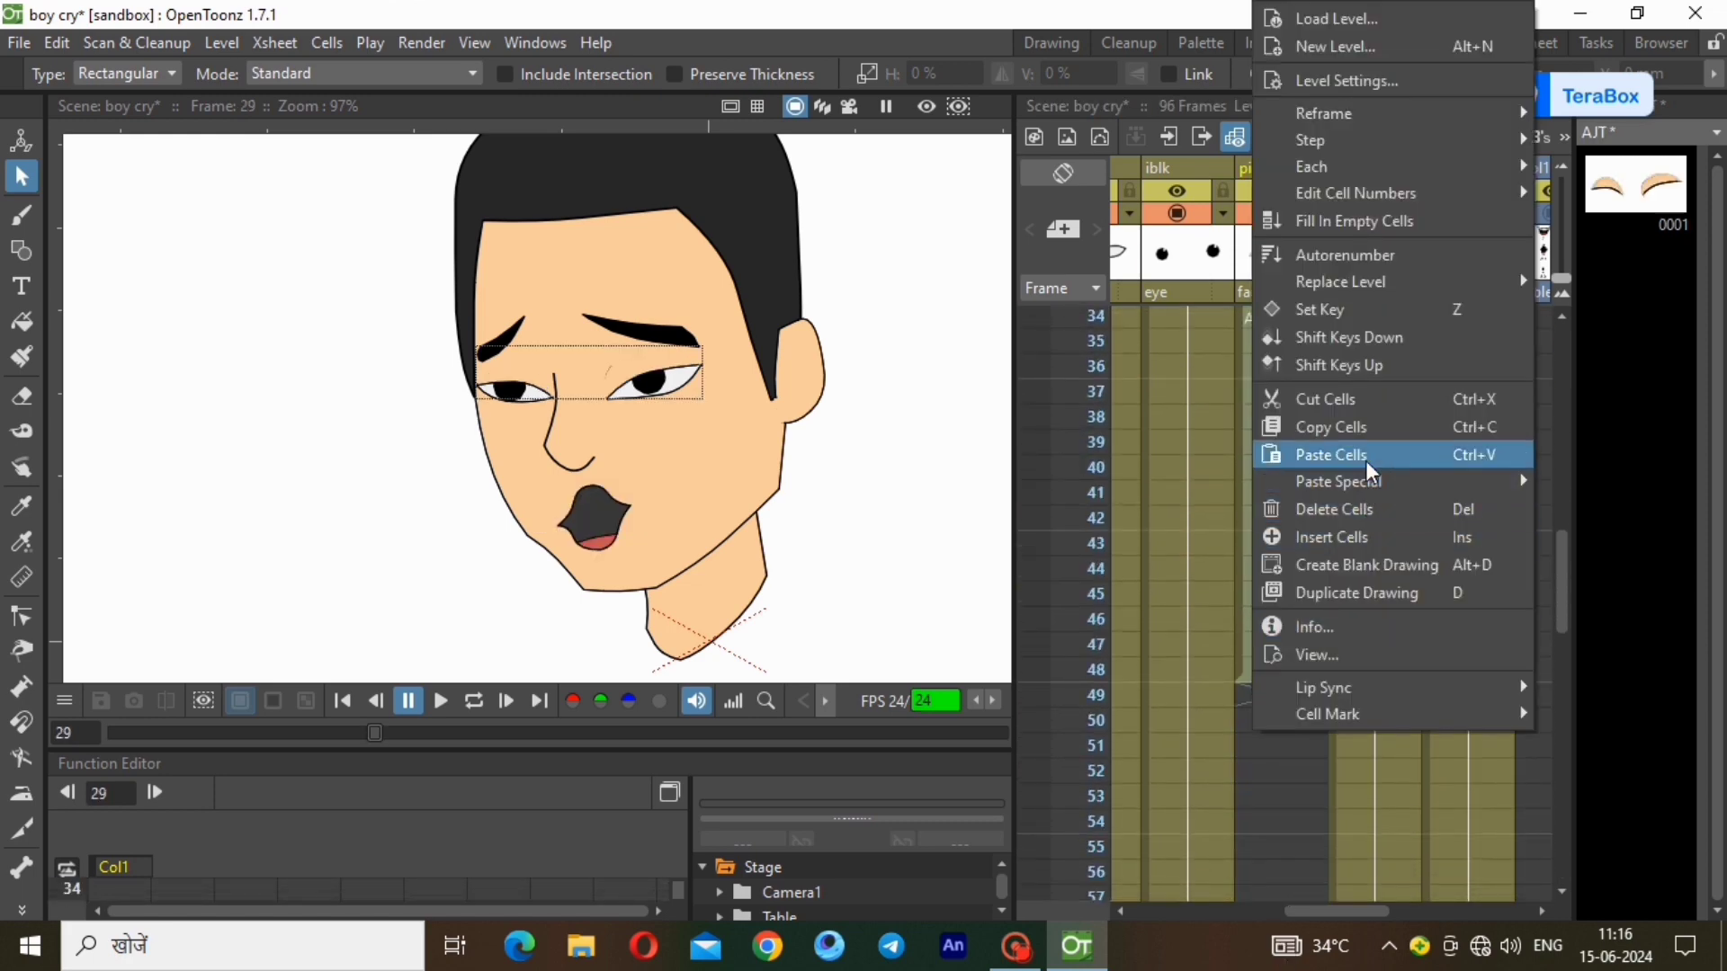
pyautogui.click(1364, 426)
# Create a new vector level at frame 49 of the pipni column and paste the copied blink cells there.
pyautogui.click(1259, 699)
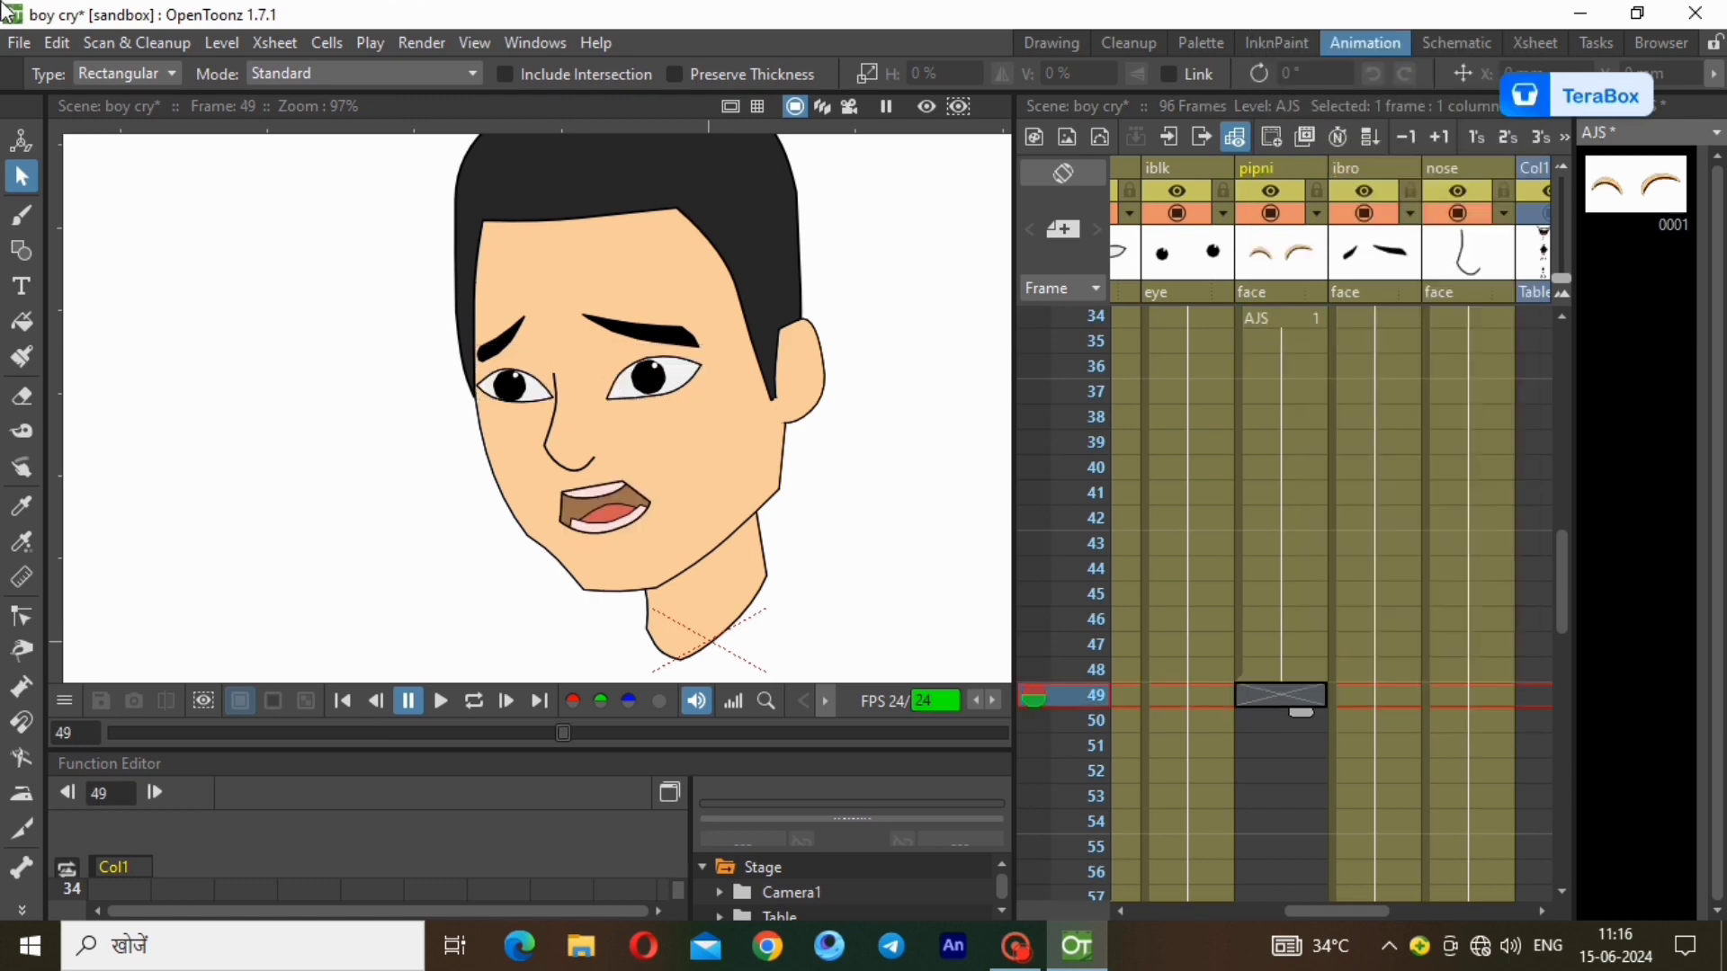
pyautogui.click(232, 47)
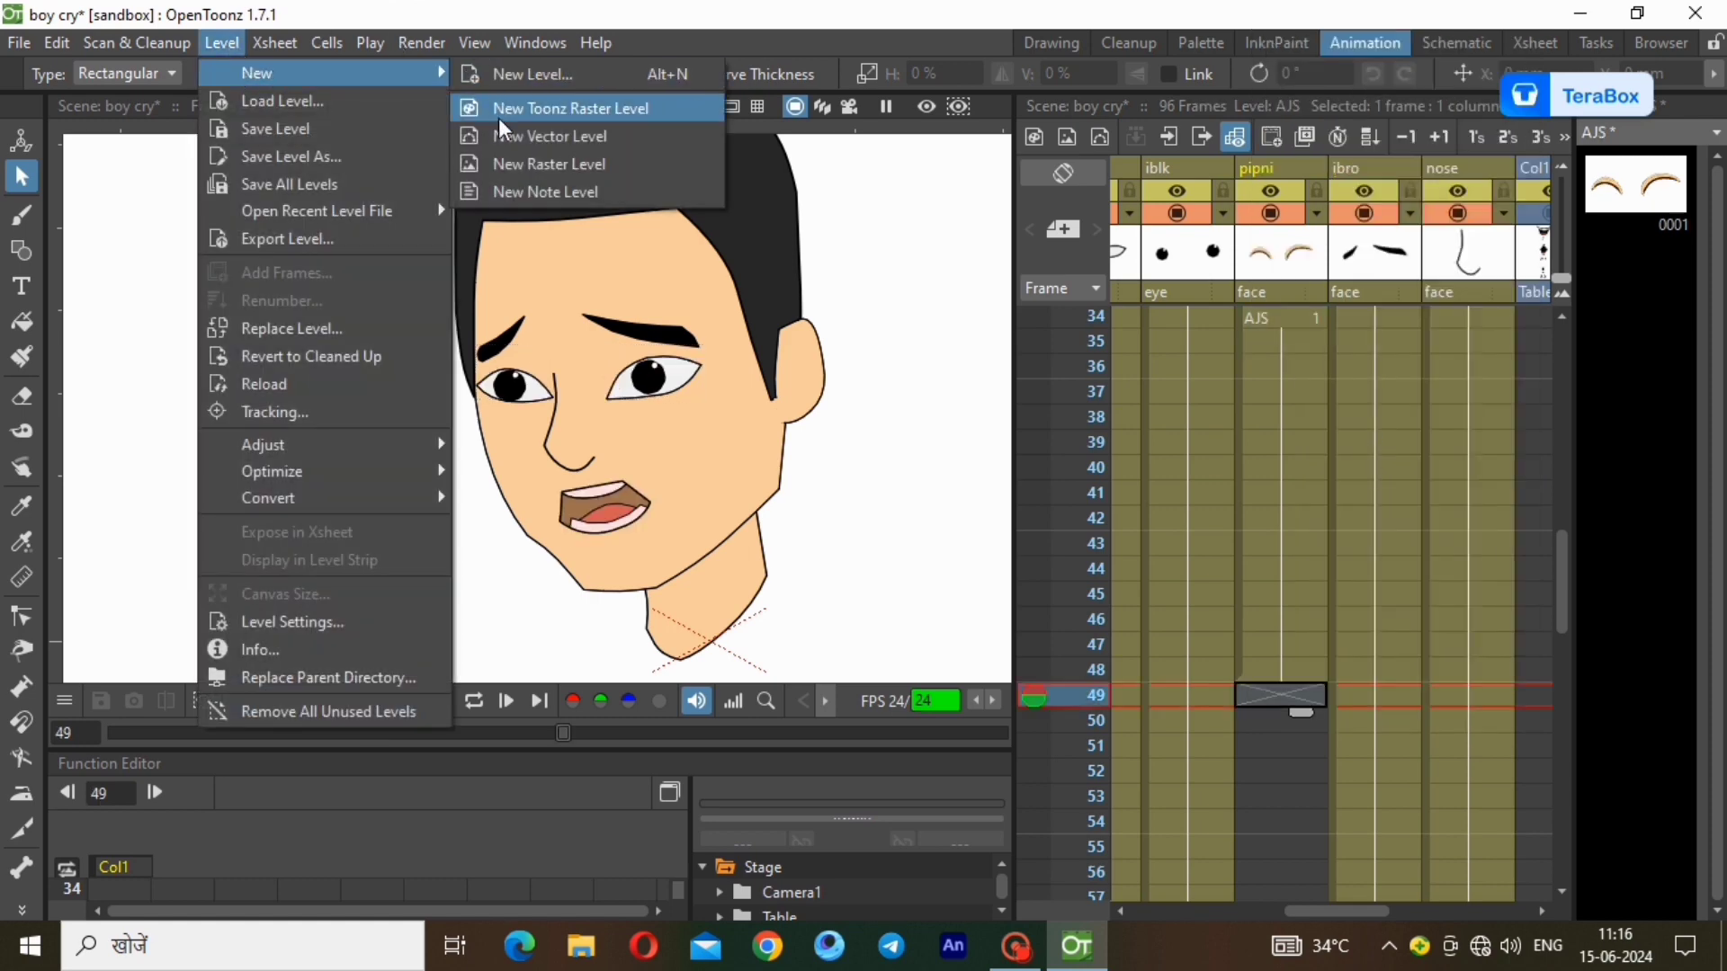
pyautogui.click(540, 135)
pyautogui.click(912, 754)
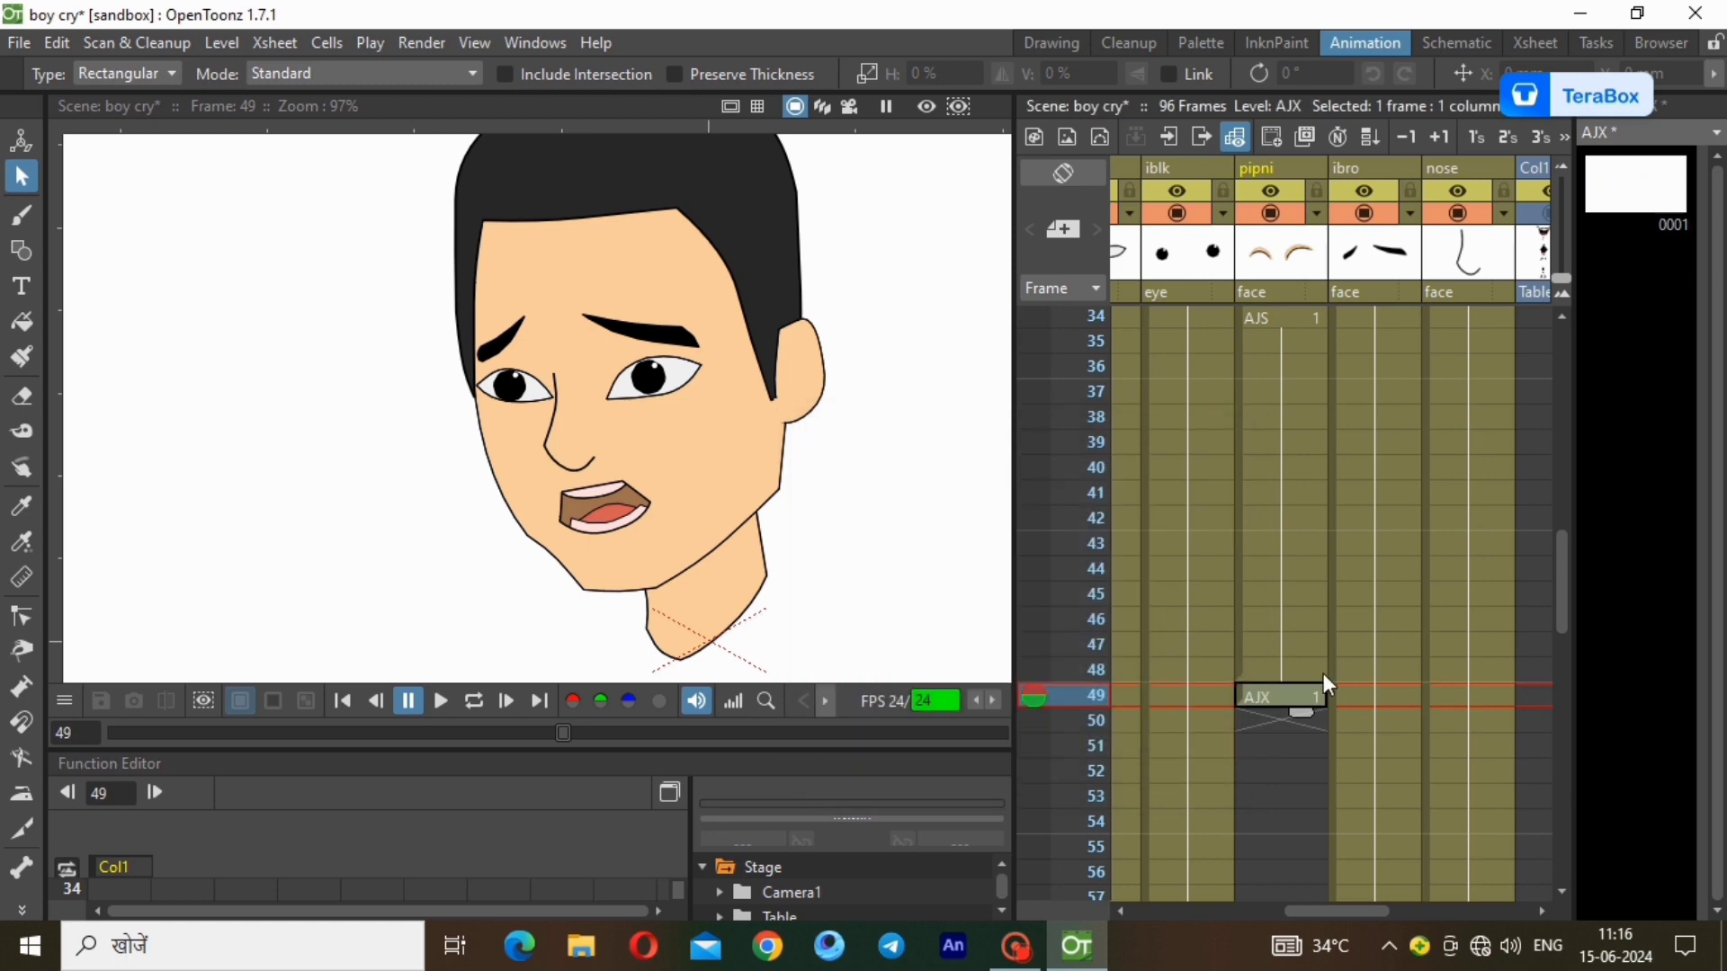
pyautogui.rightClick(1275, 694)
pyautogui.click(1358, 466)
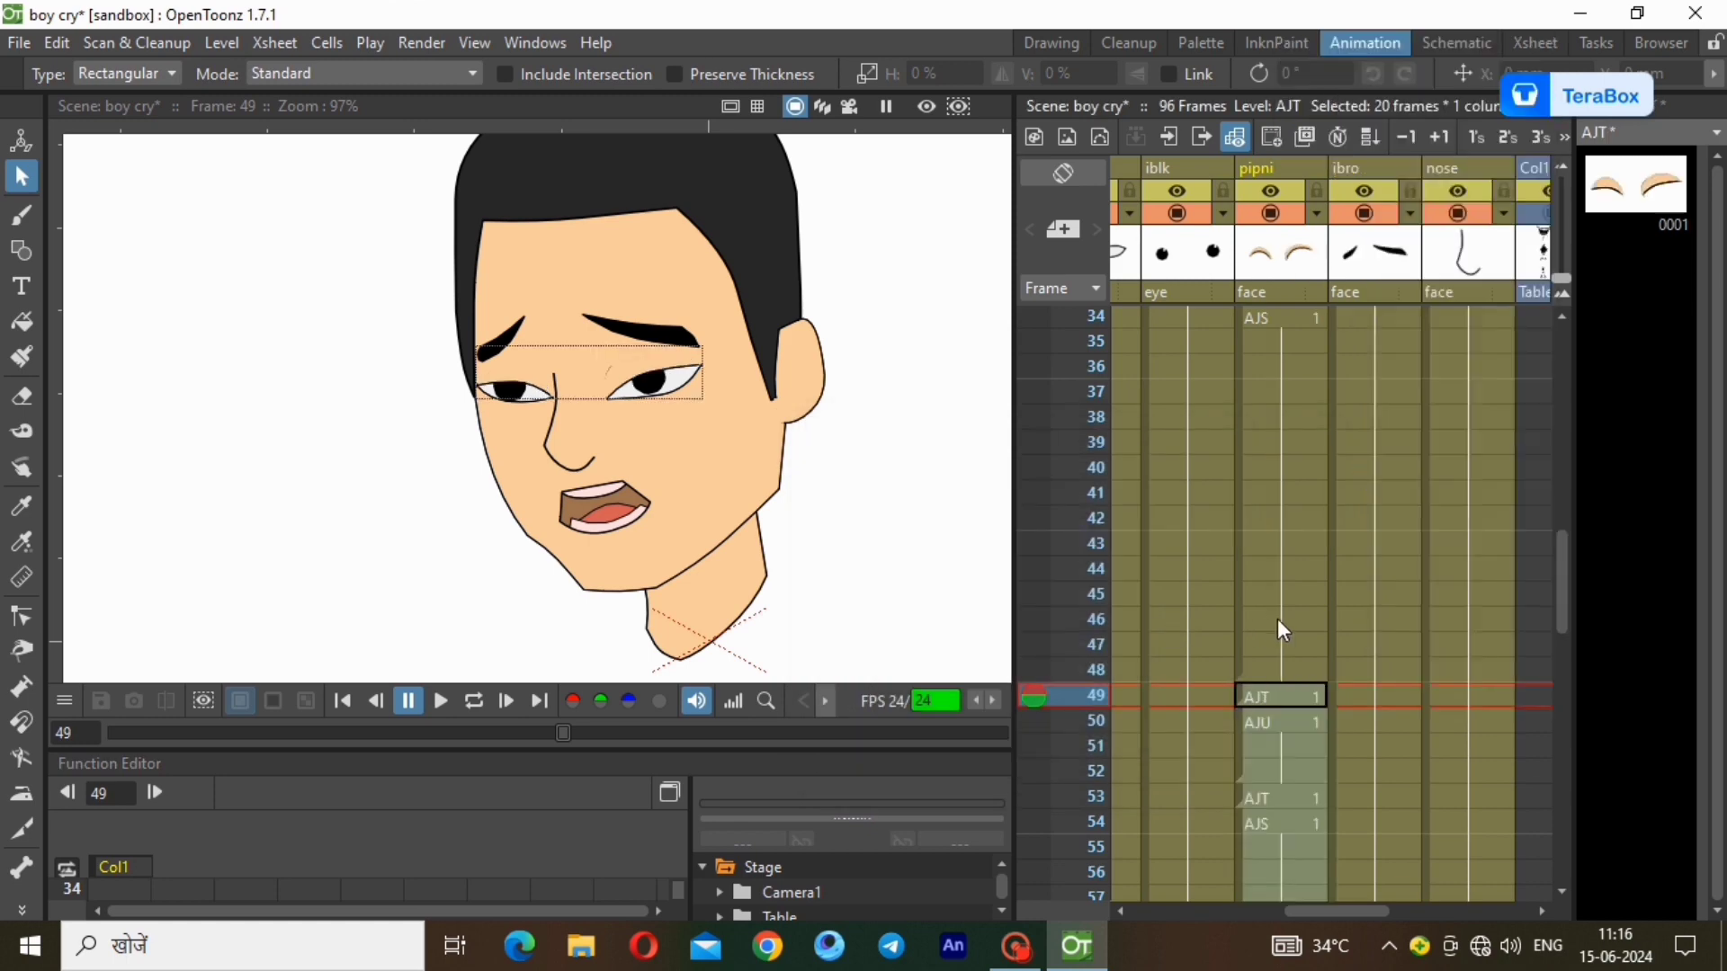
# Repeat the pasted blink cells down the pipni column through frame 96.
pyautogui.scroll(-5, 1281, 720)
pyautogui.moveTo(1301, 738)
pyautogui.mouseDown()
pyautogui.moveTo(1310, 921)
pyautogui.moveTo(1268, 748)
pyautogui.mouseUp()
pyautogui.moveTo(1270, 670); pyautogui.dragTo(1265, 662)
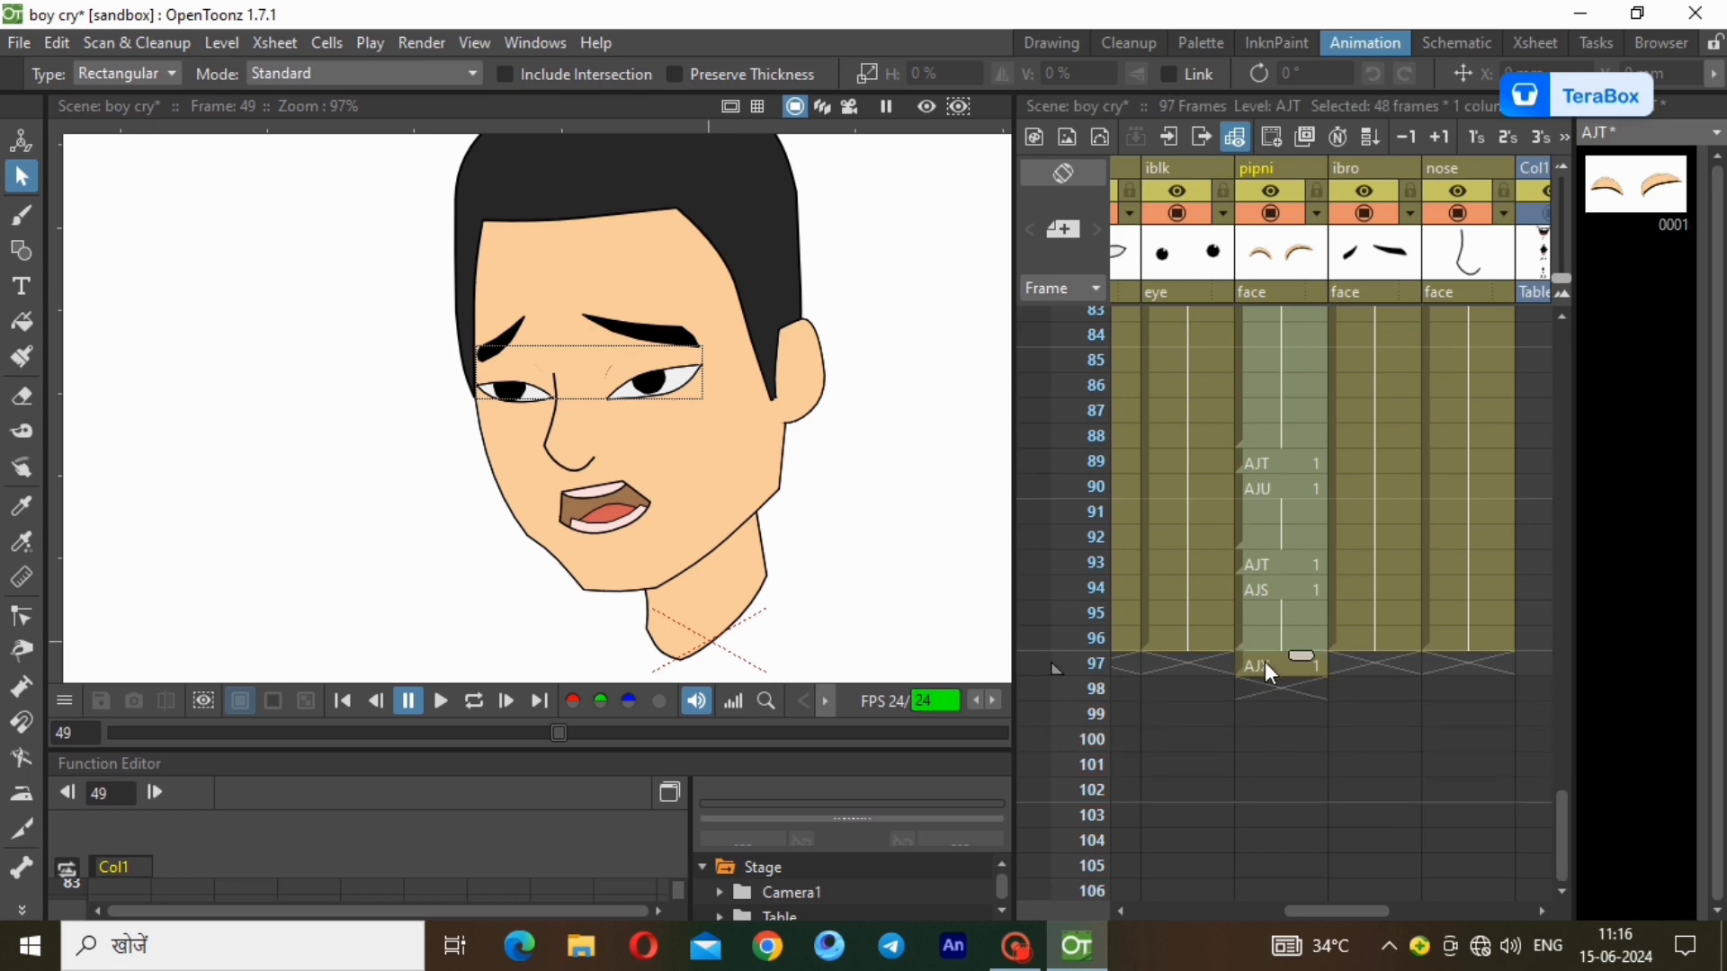
pyautogui.rightClick(1265, 661)
pyautogui.click(1381, 536)
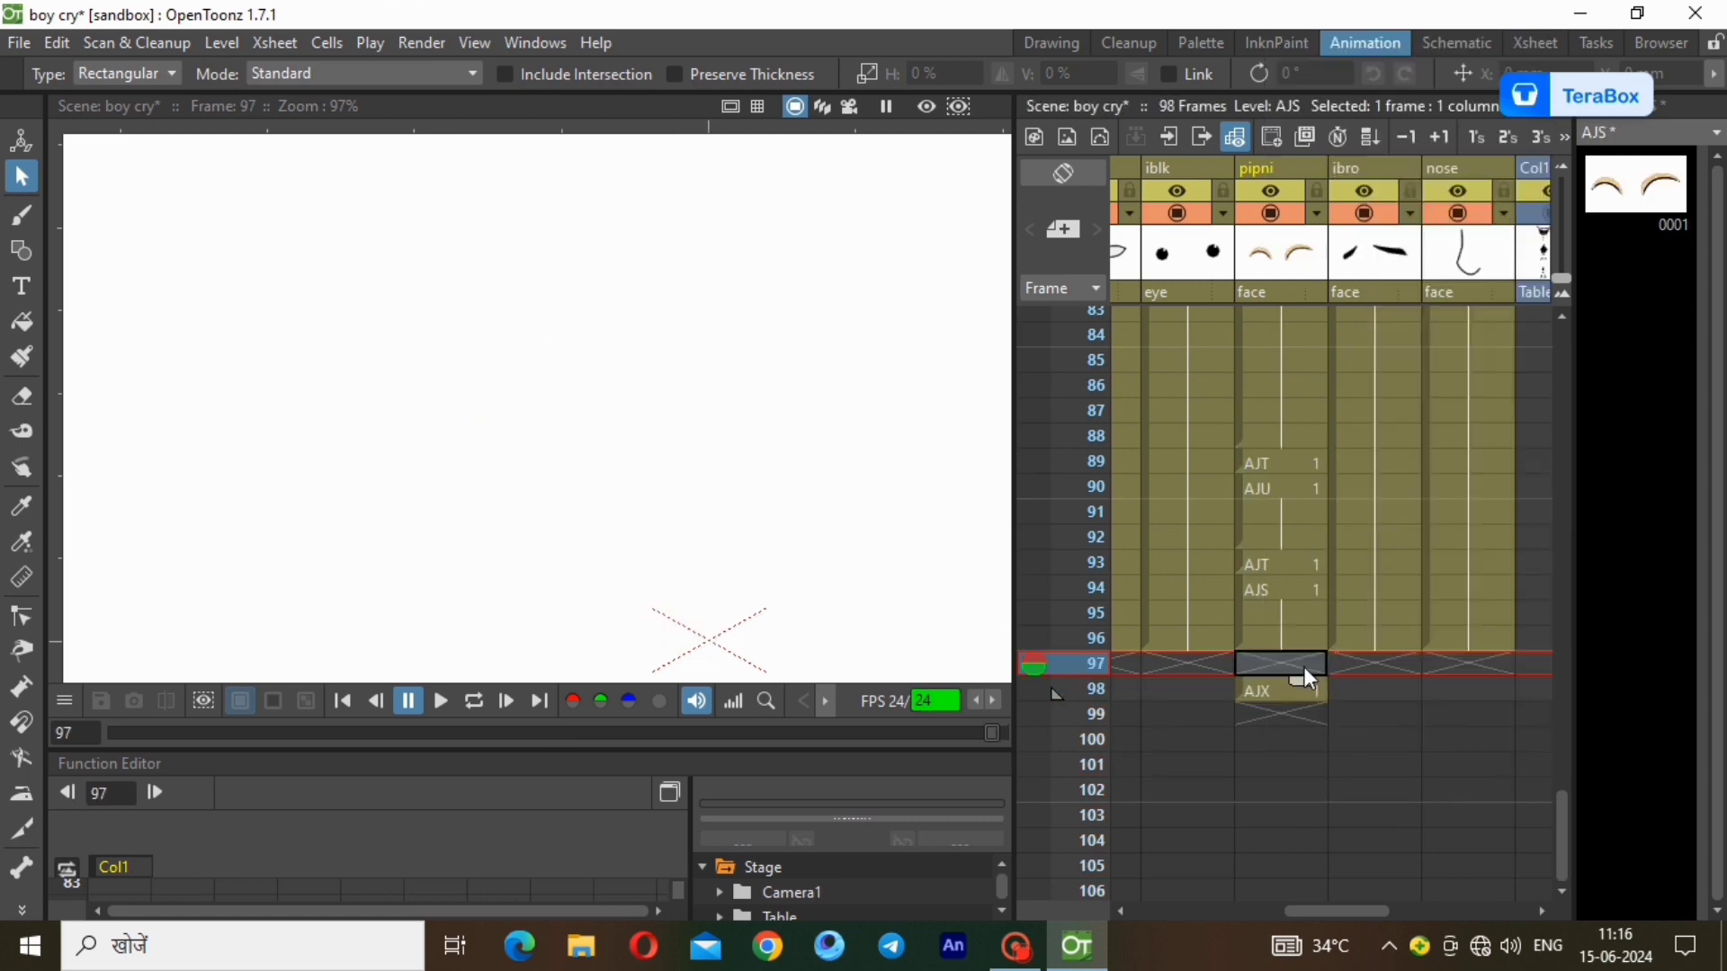
pyautogui.hotkey('ctrl', 'z')
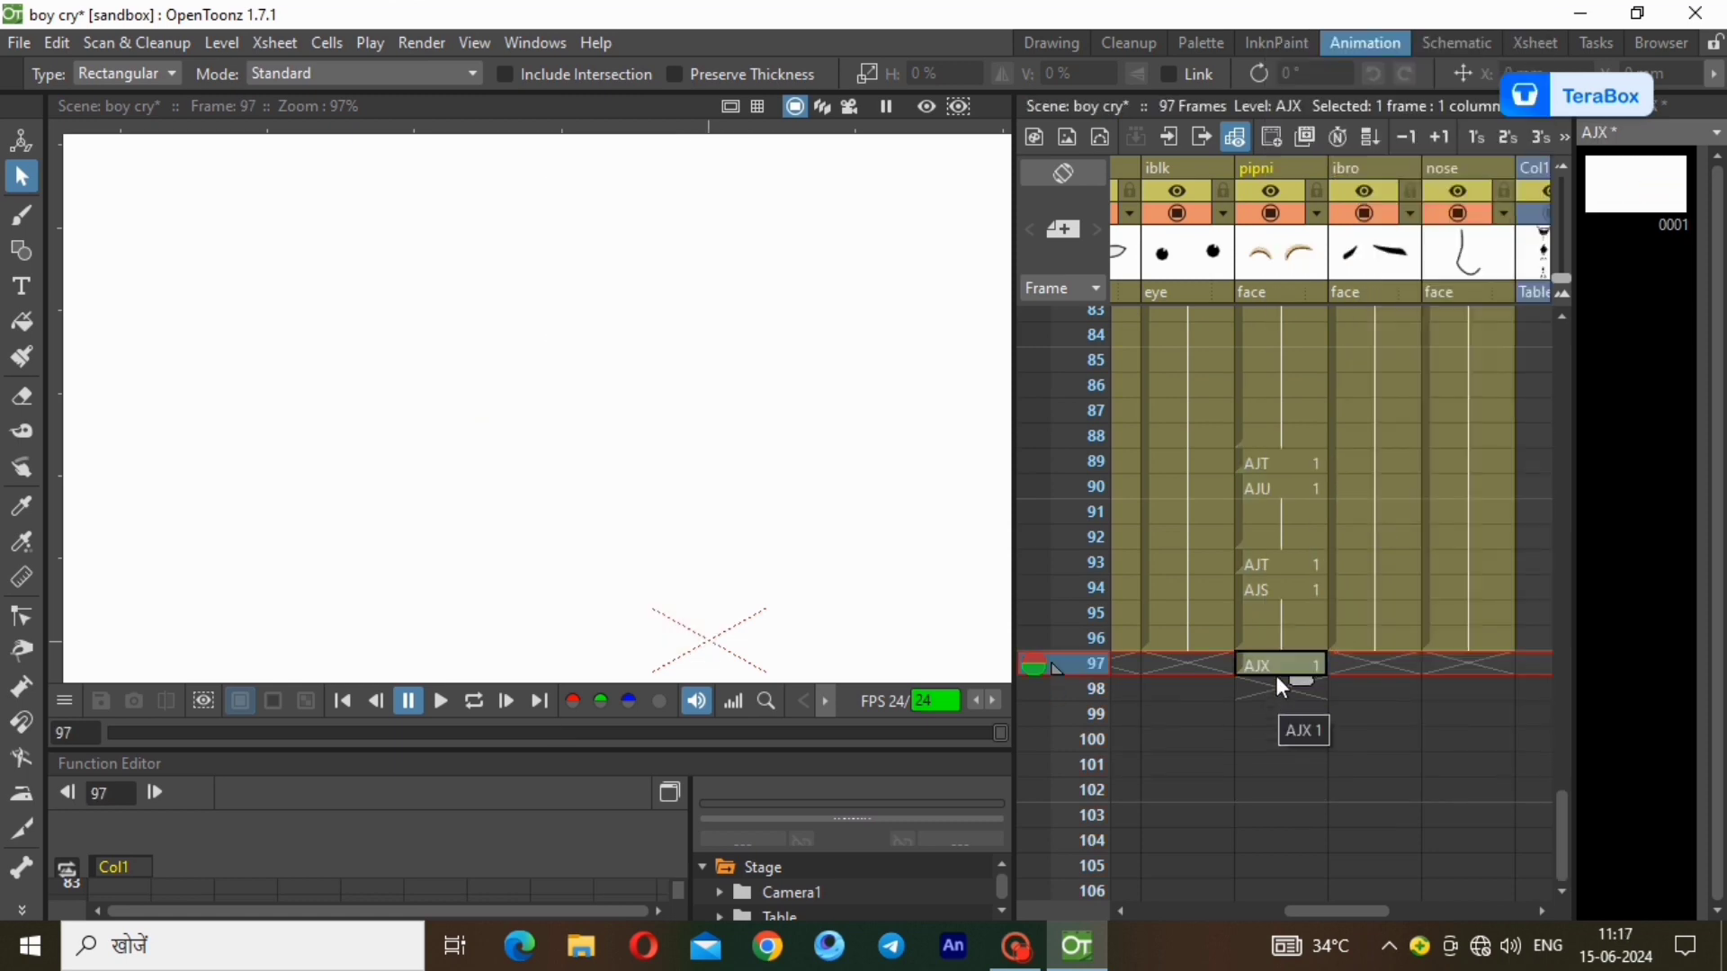
# Delete the leftover blank AJX cell at frame 97 of the pipni column.
pyautogui.rightClick(1278, 653)
pyautogui.click(1271, 664)
pyautogui.rightClick(1272, 664)
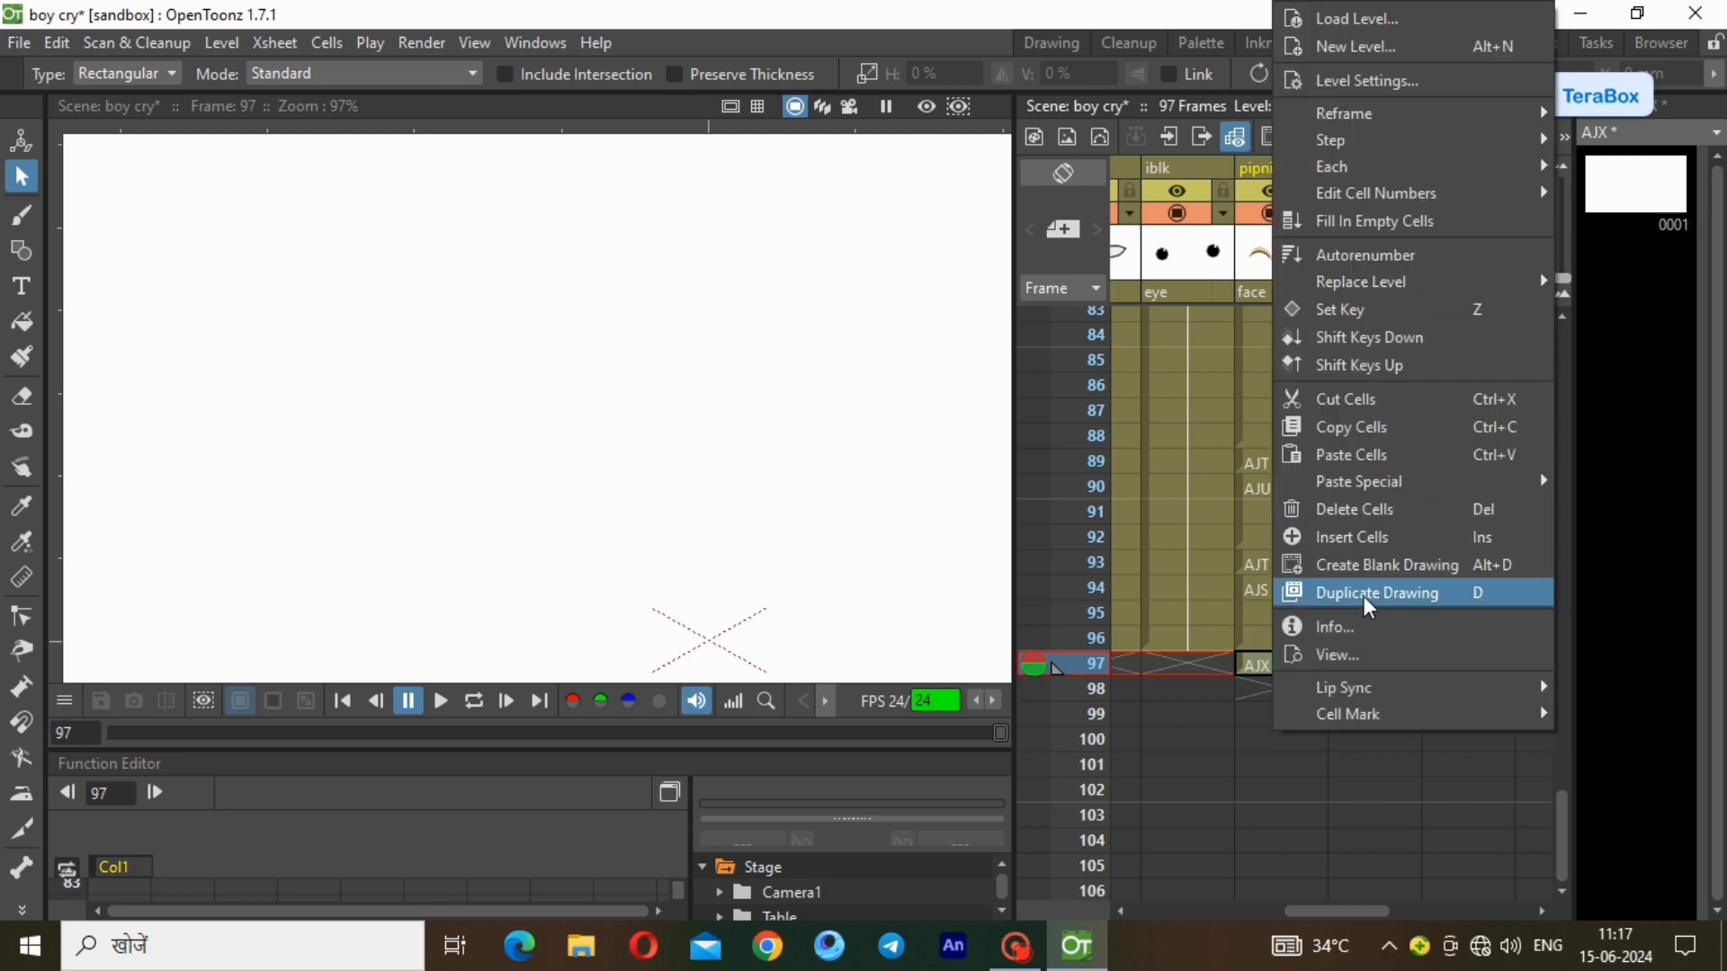
pyautogui.click(1362, 509)
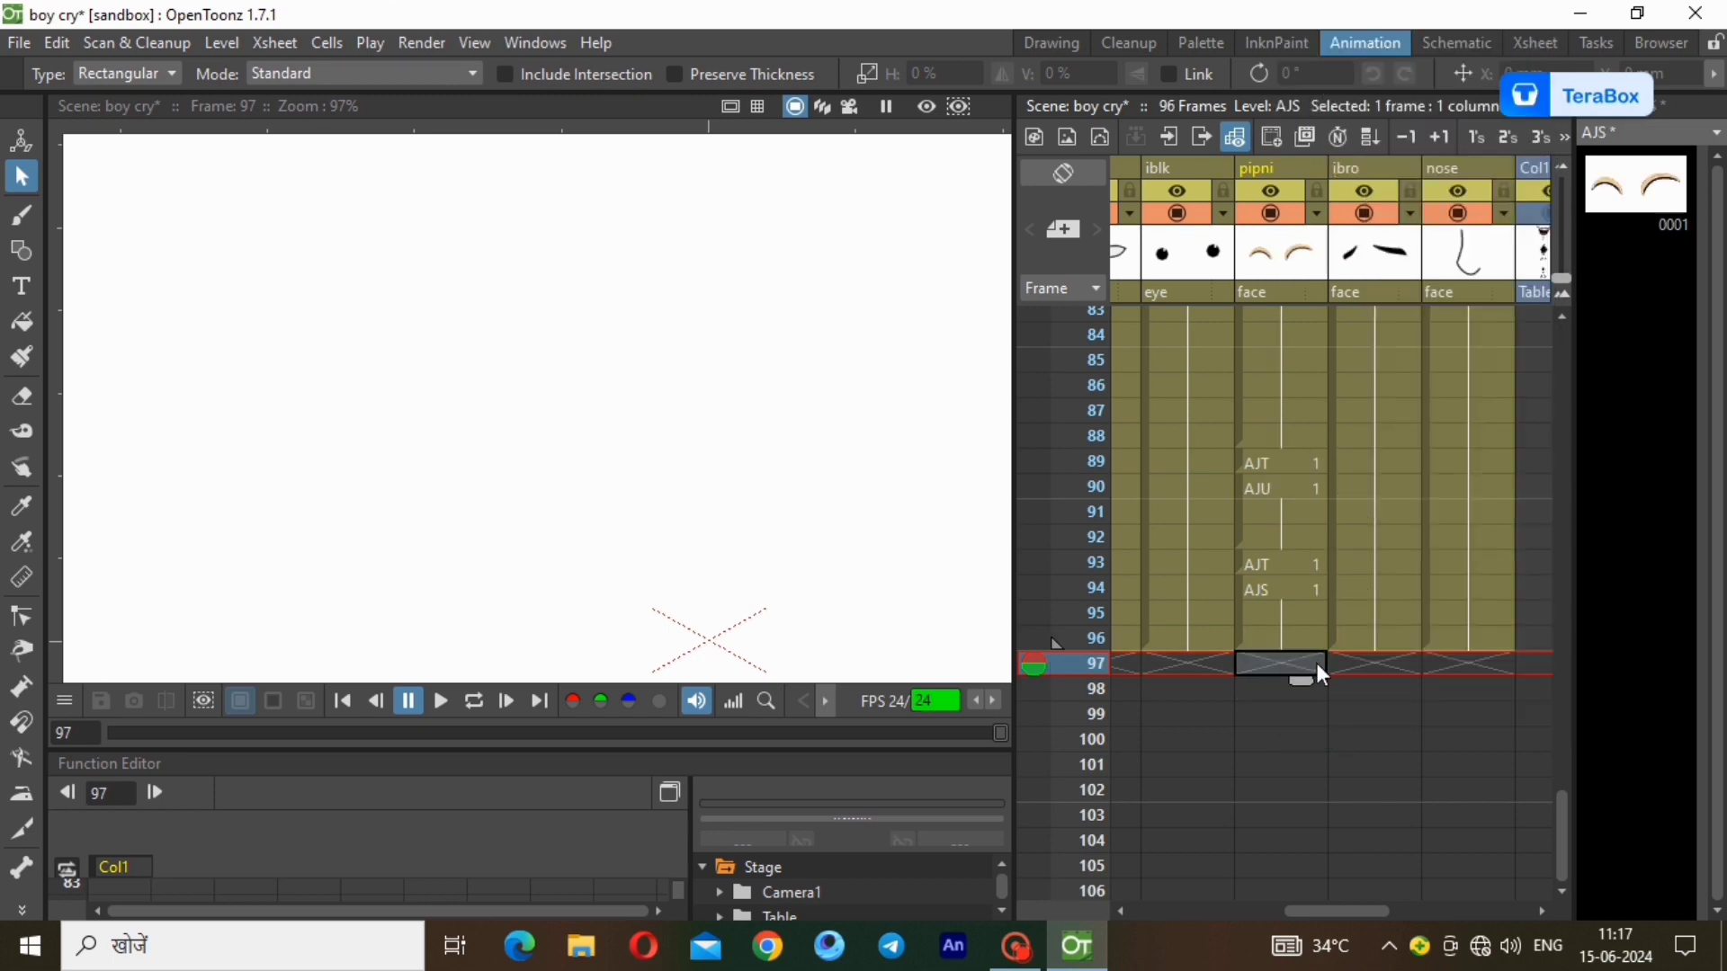
pyautogui.click(1301, 640)
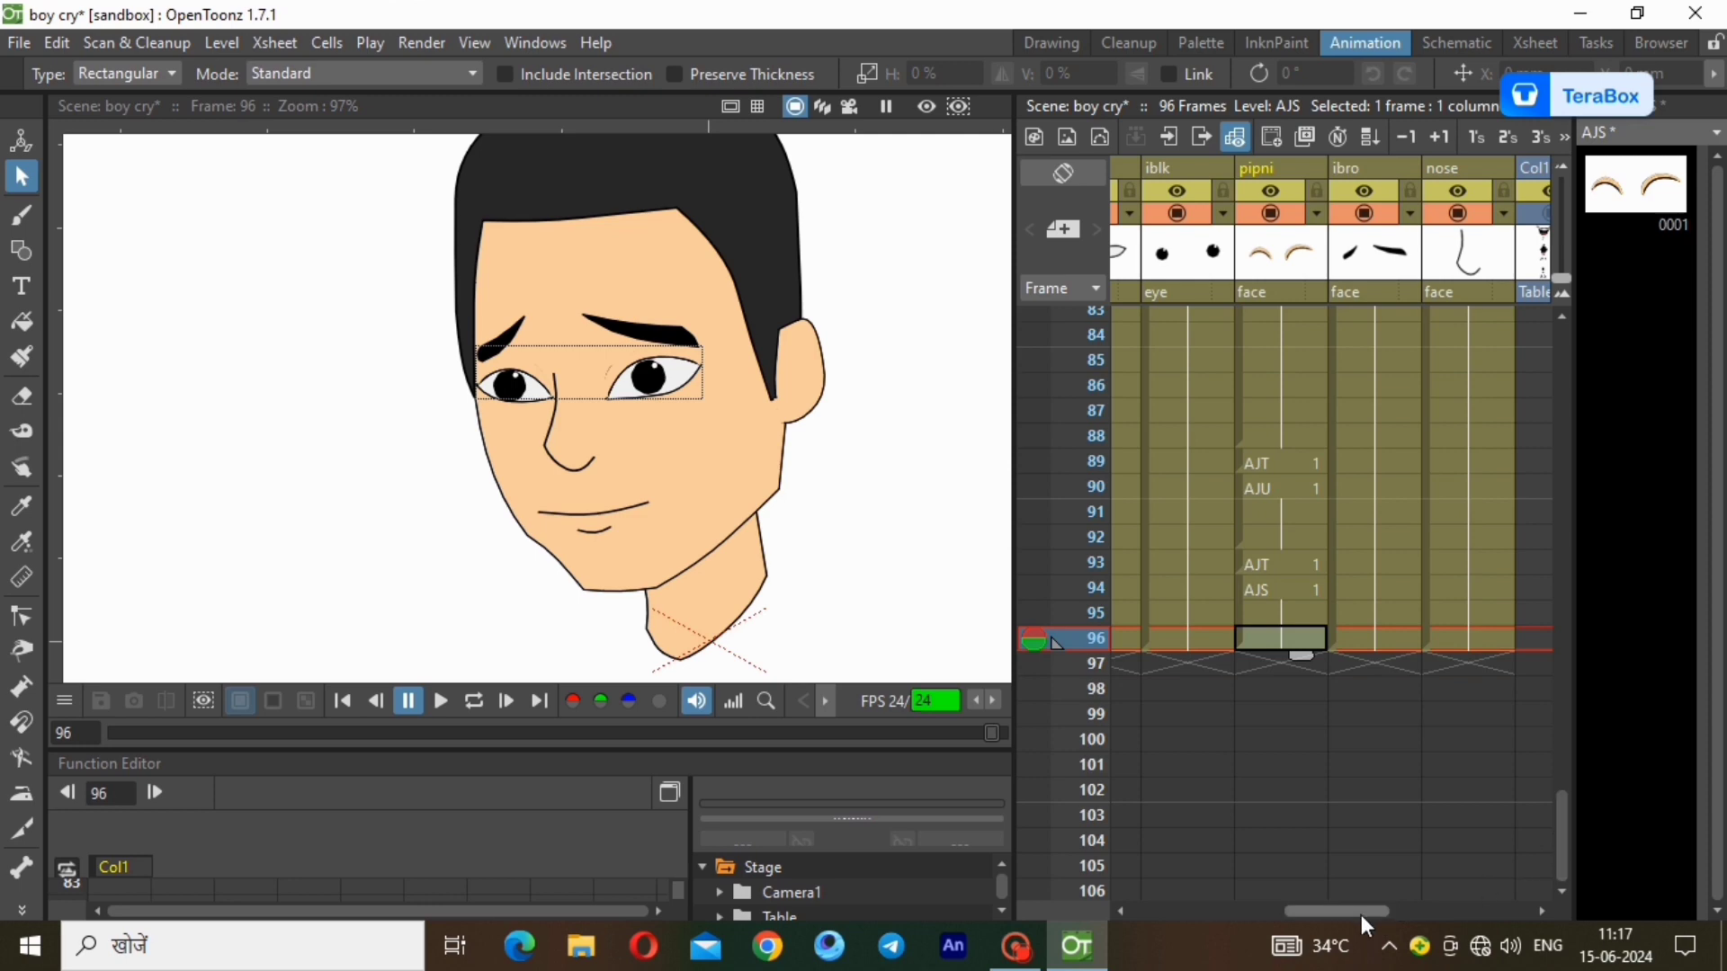
# Play the scene from frame 1 to review the lip sync and blinks.
pyautogui.moveTo(1358, 916); pyautogui.dragTo(1466, 914)
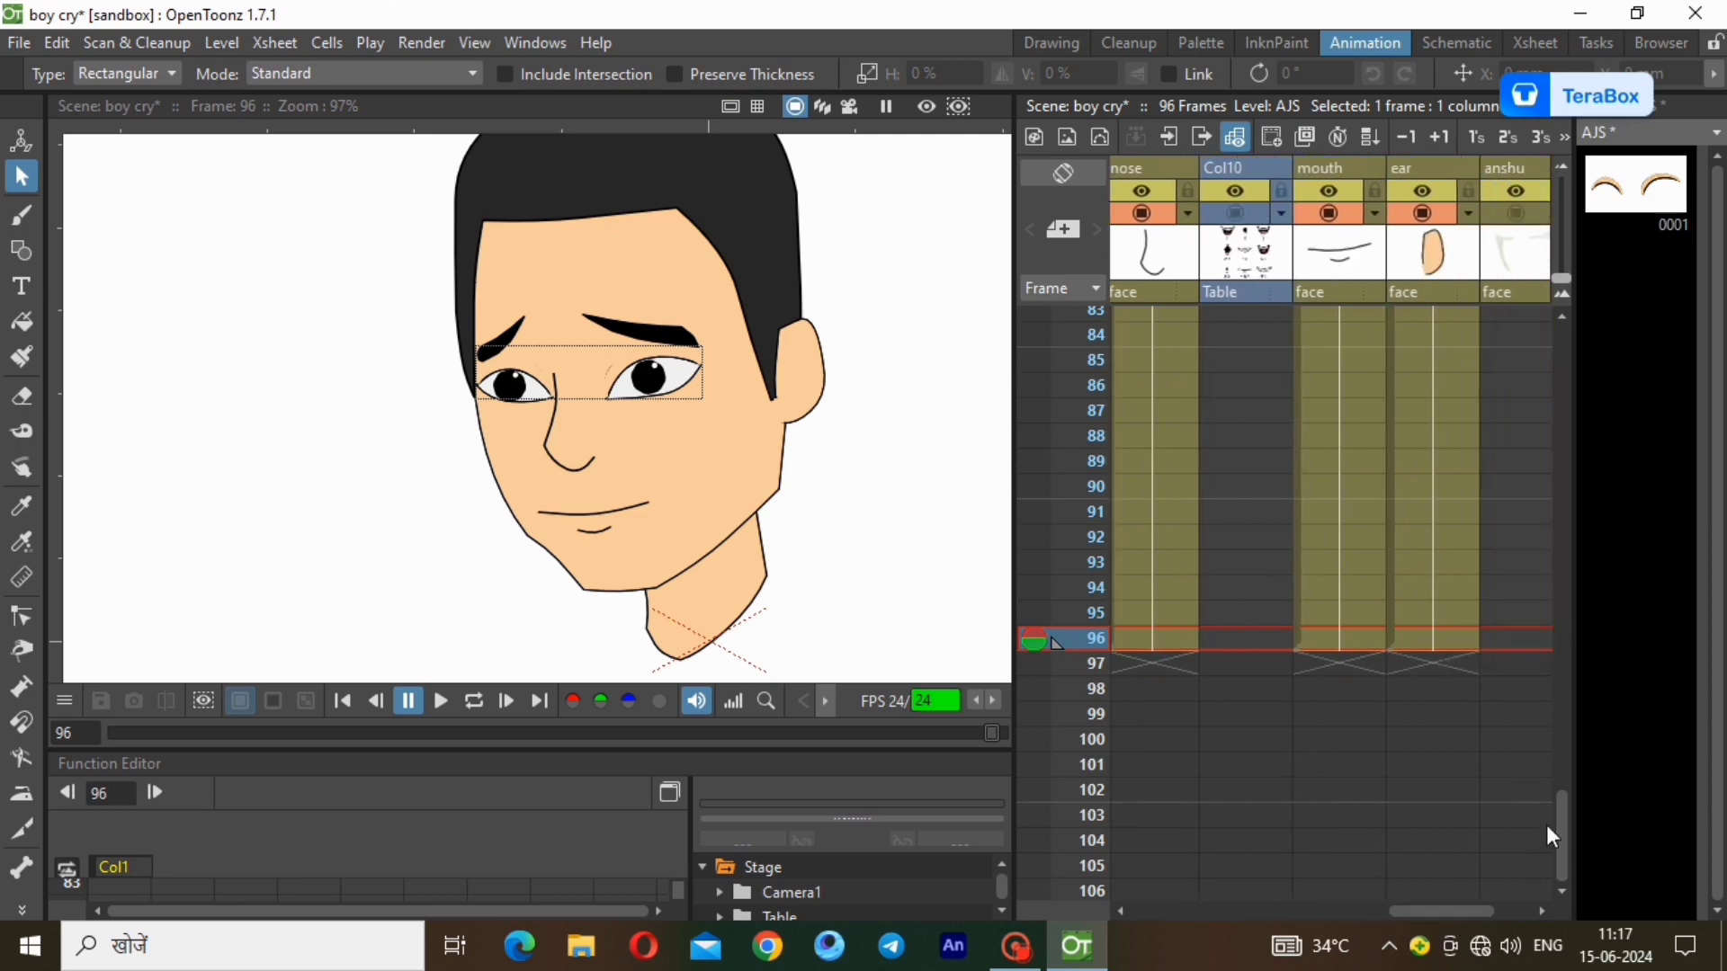
pyautogui.moveTo(1563, 823); pyautogui.dragTo(1536, 351)
pyautogui.click(1331, 322)
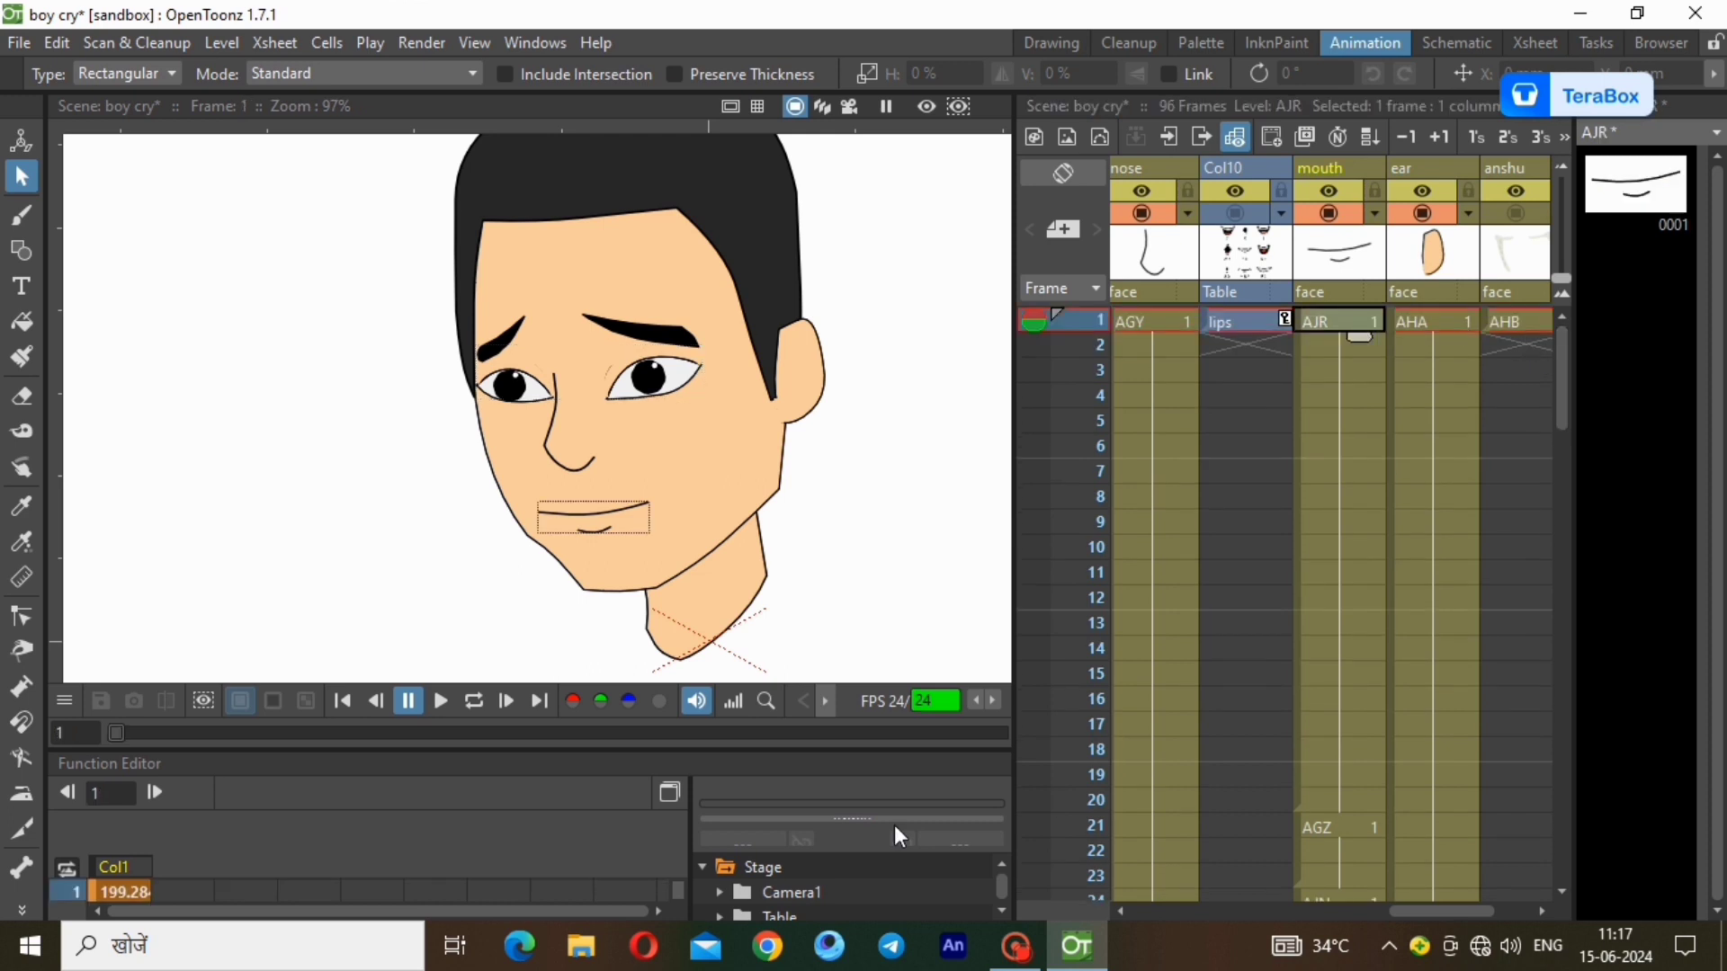
pyautogui.click(444, 700)
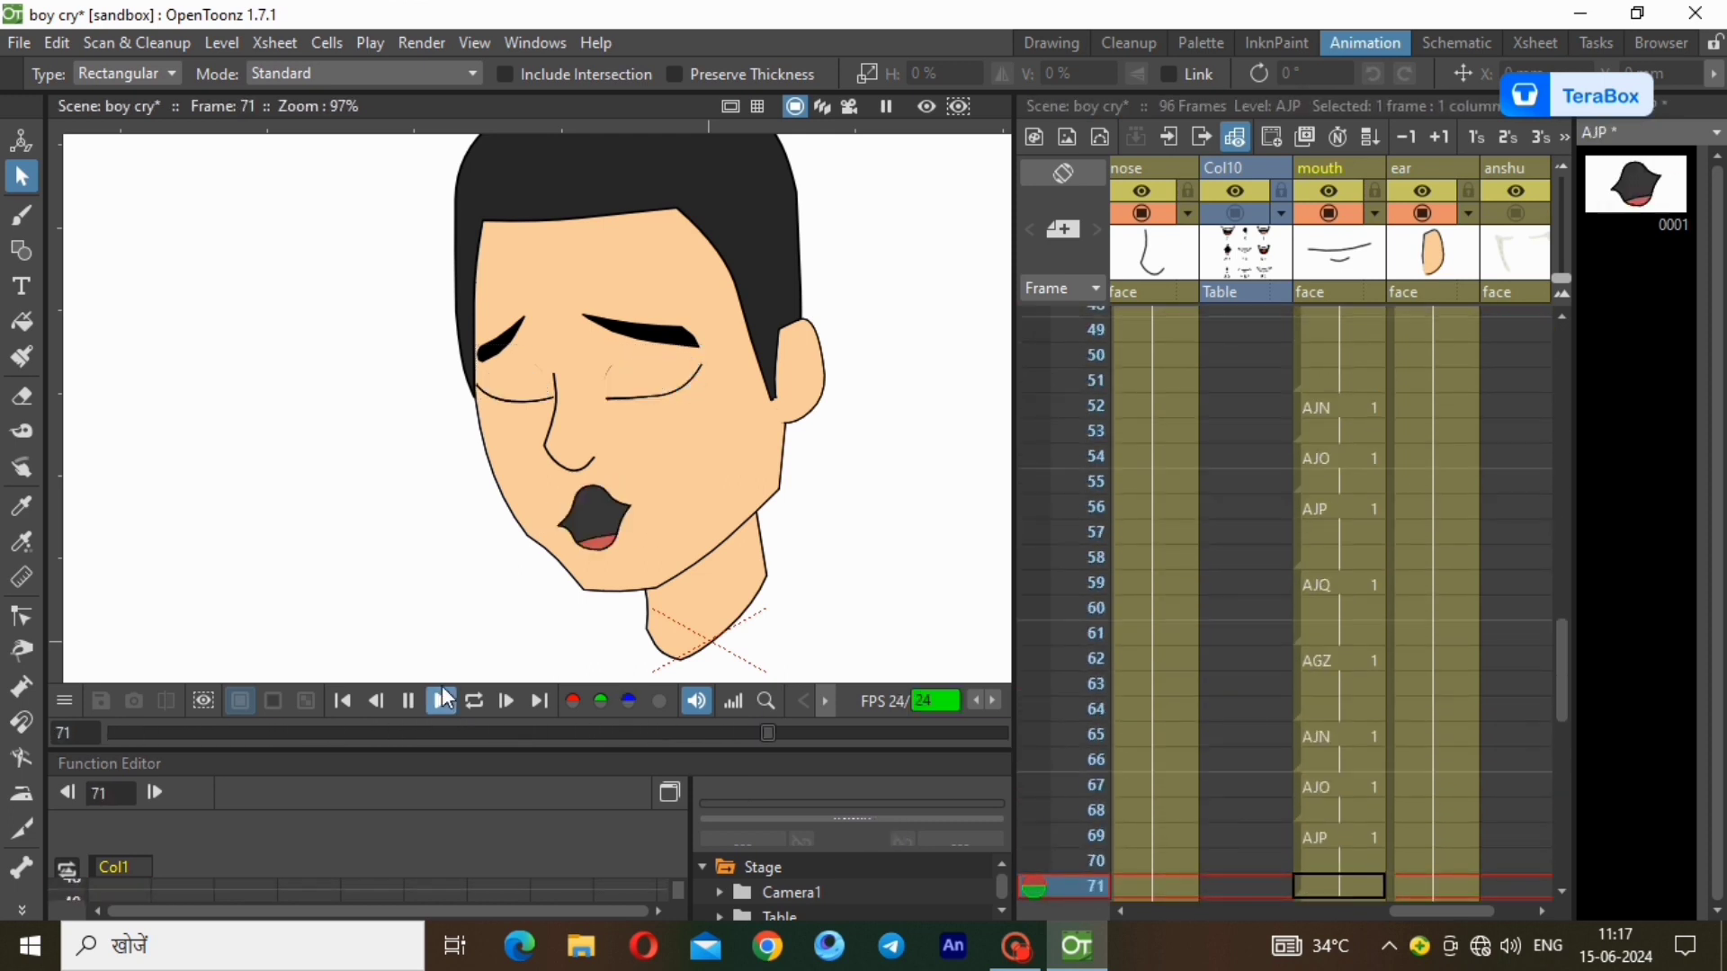
pyautogui.click(444, 701)
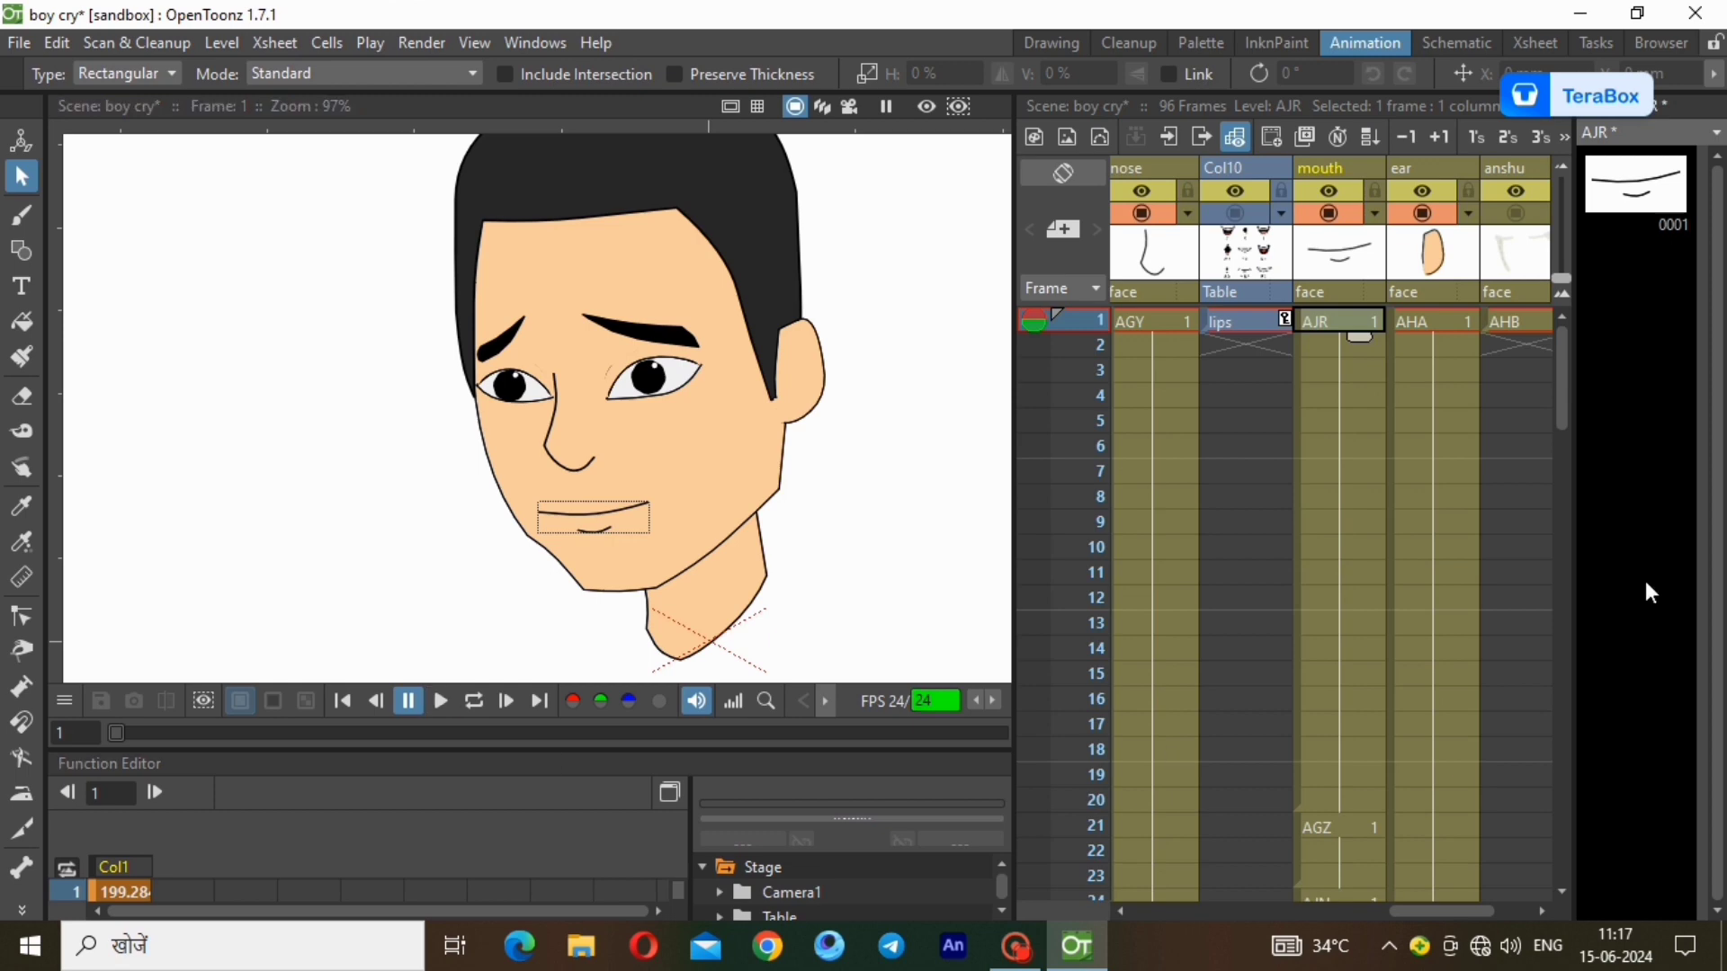
# Set a keyframe at frame 20 of the face column to start the head movement.
pyautogui.moveTo(1480, 915); pyautogui.dragTo(1244, 909)
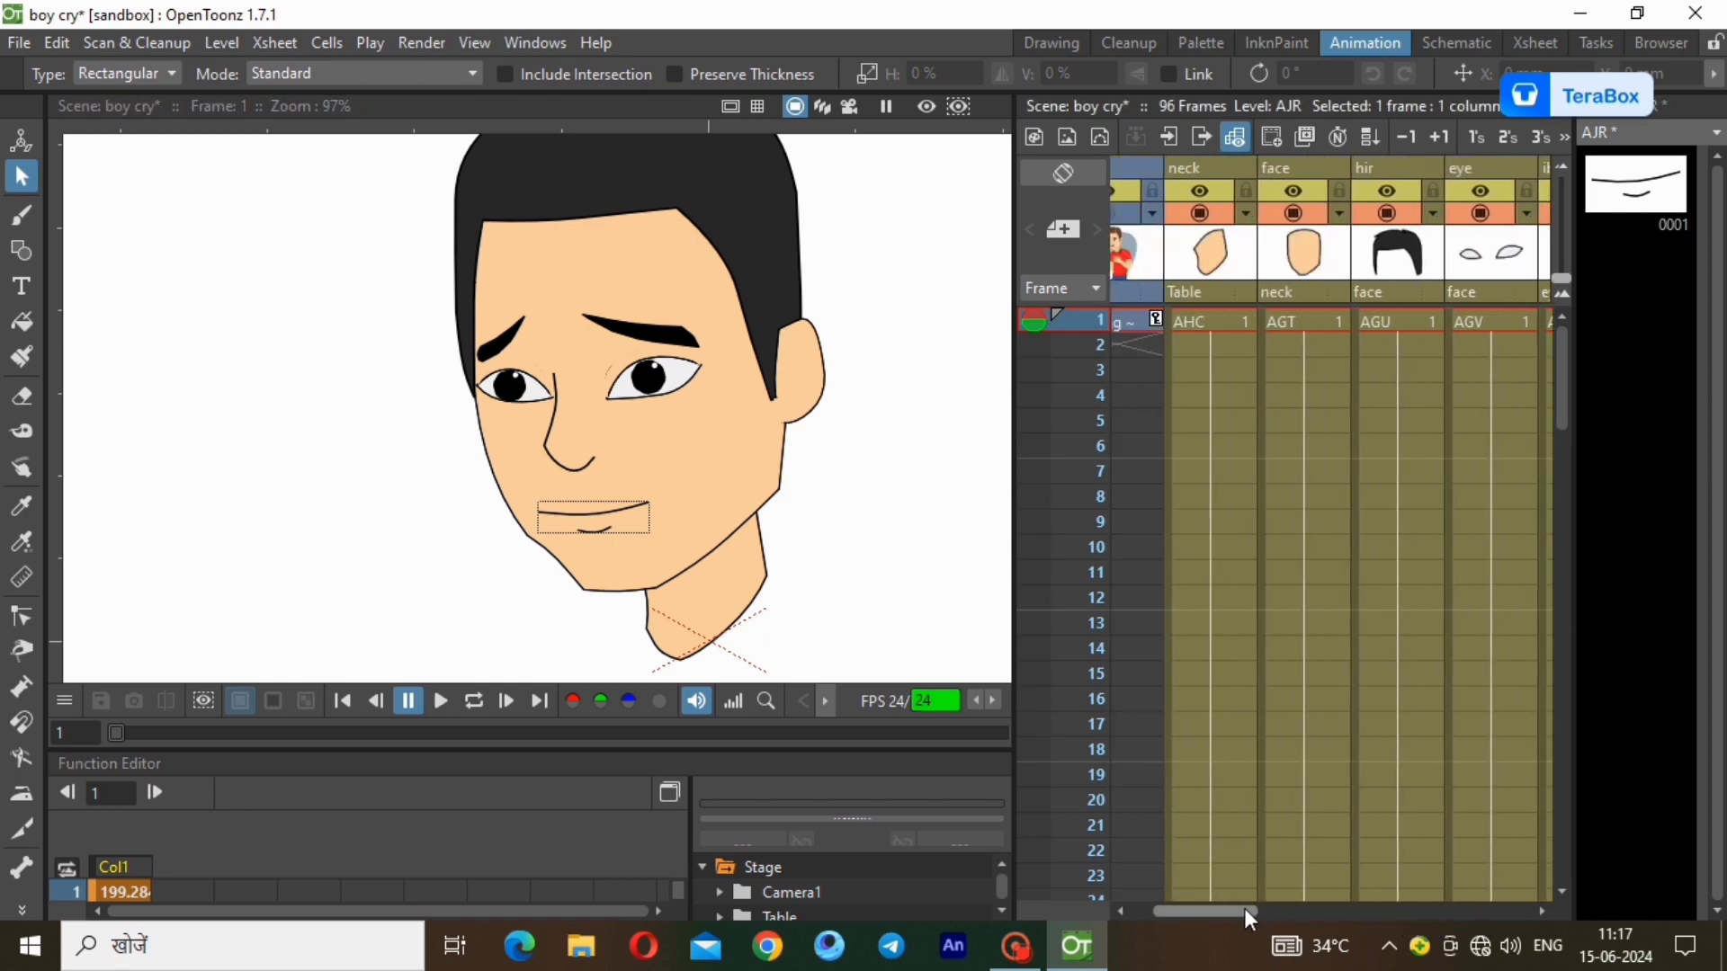
pyautogui.click(1294, 321)
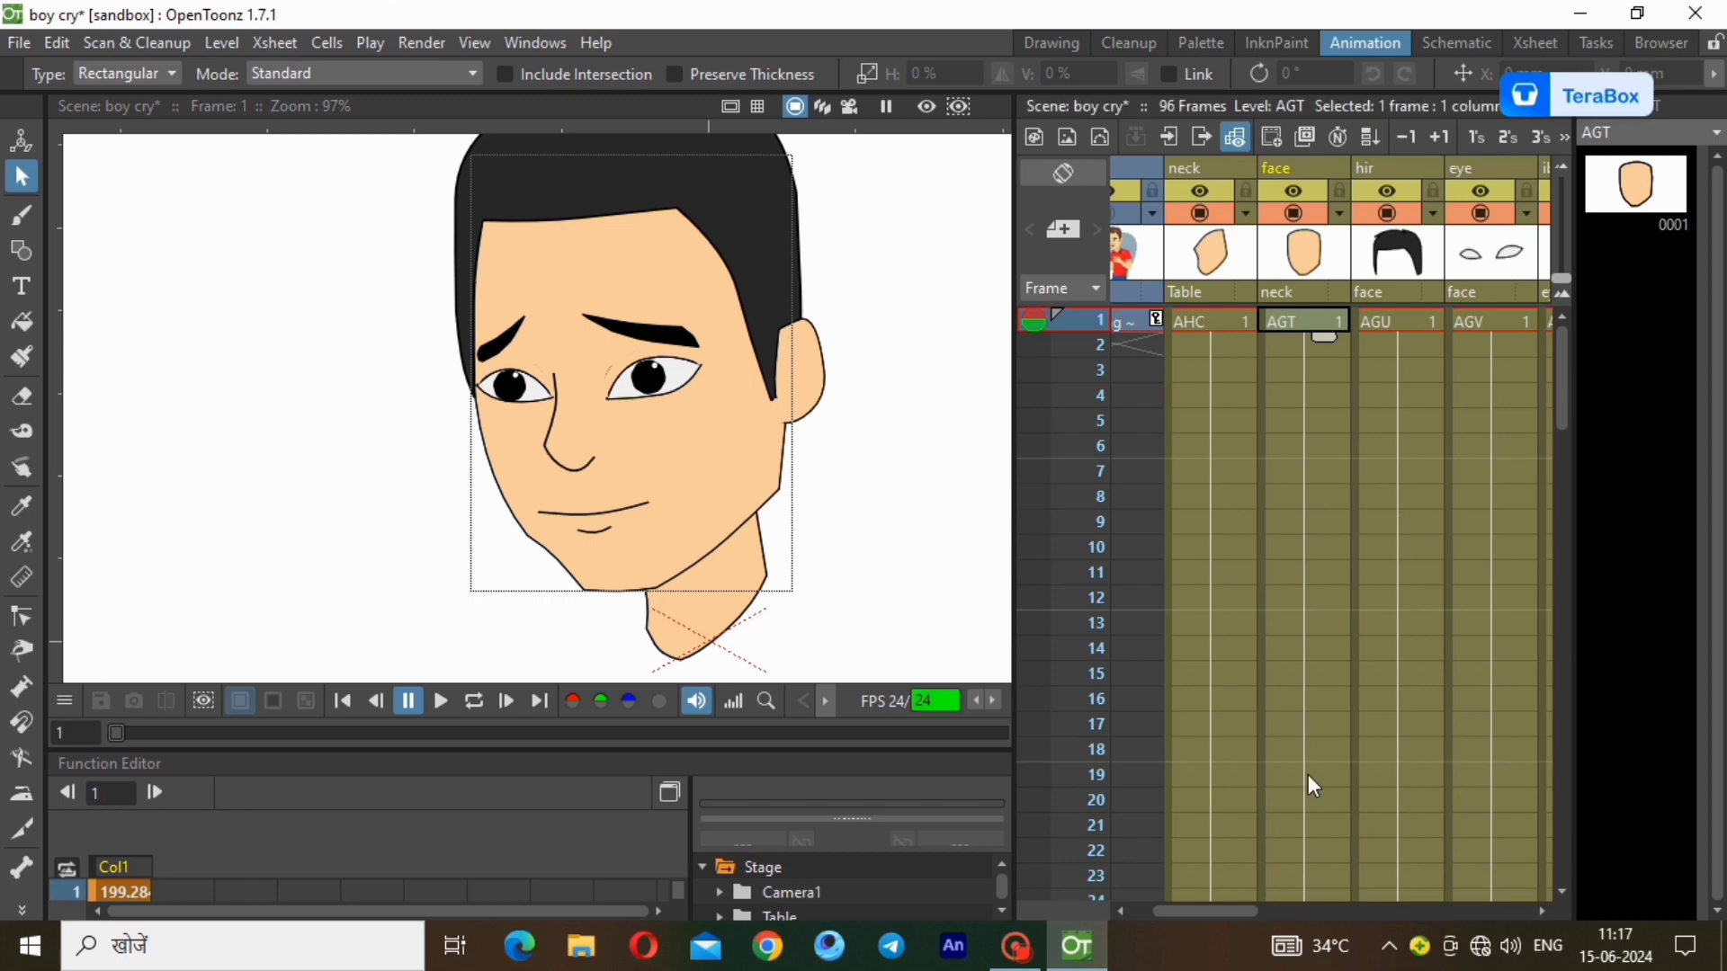
pyautogui.scroll(-2, 1309, 779)
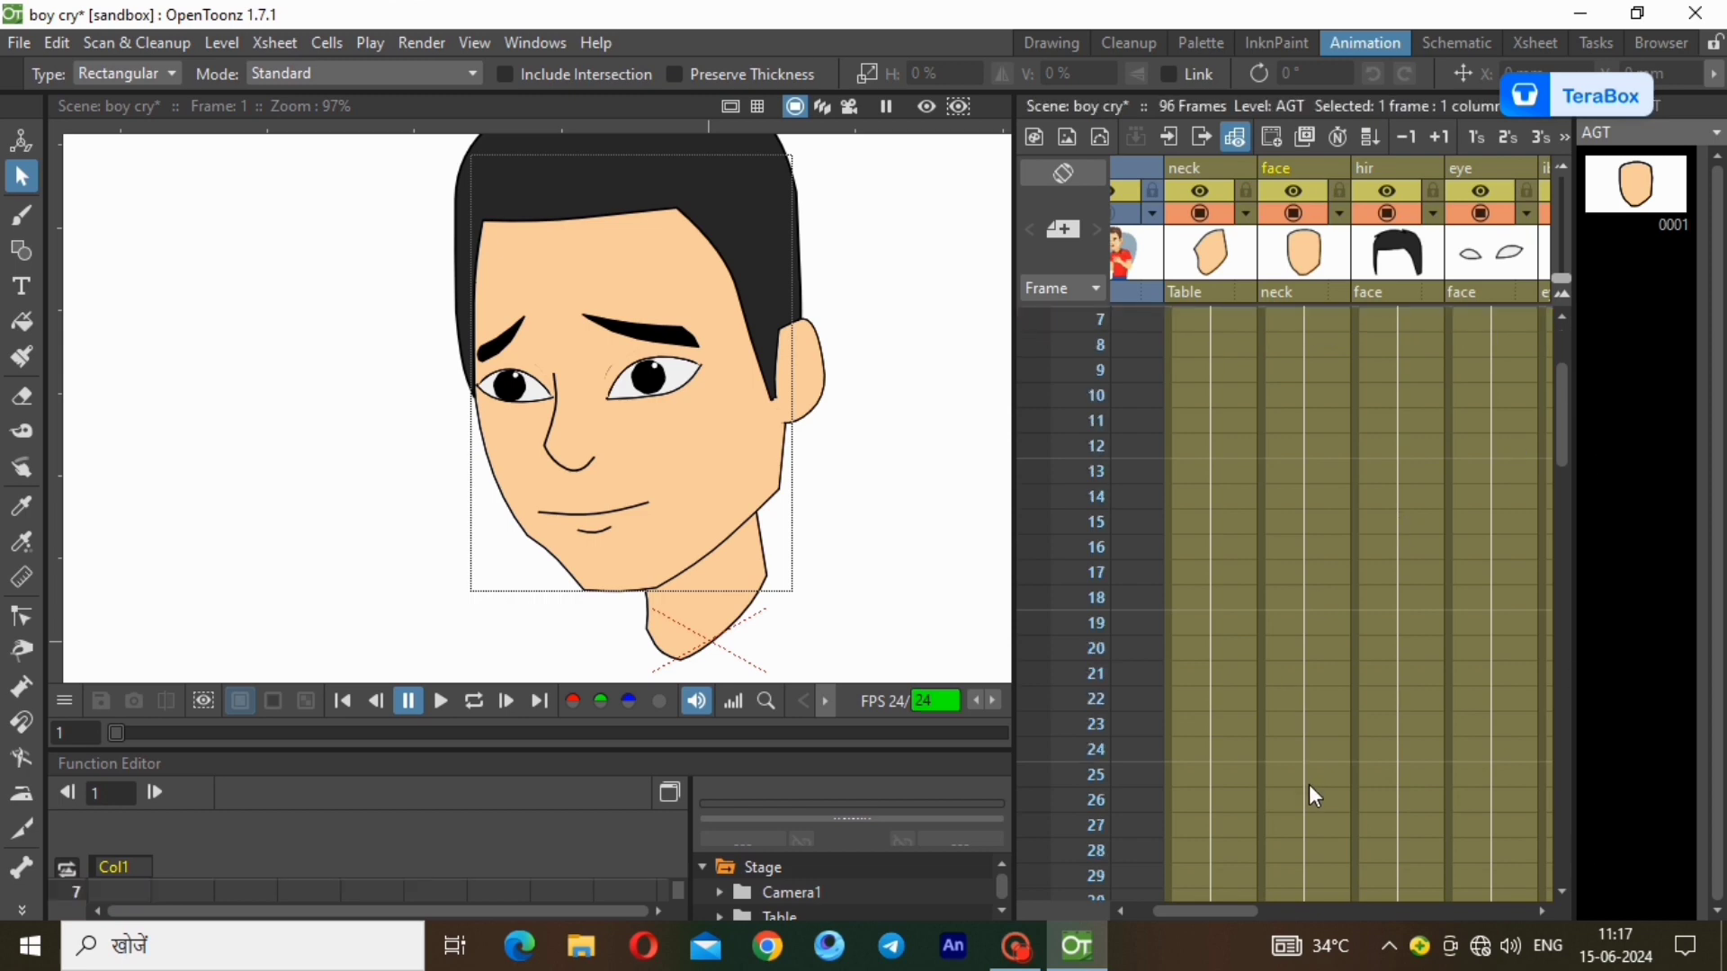
pyautogui.click(1311, 673)
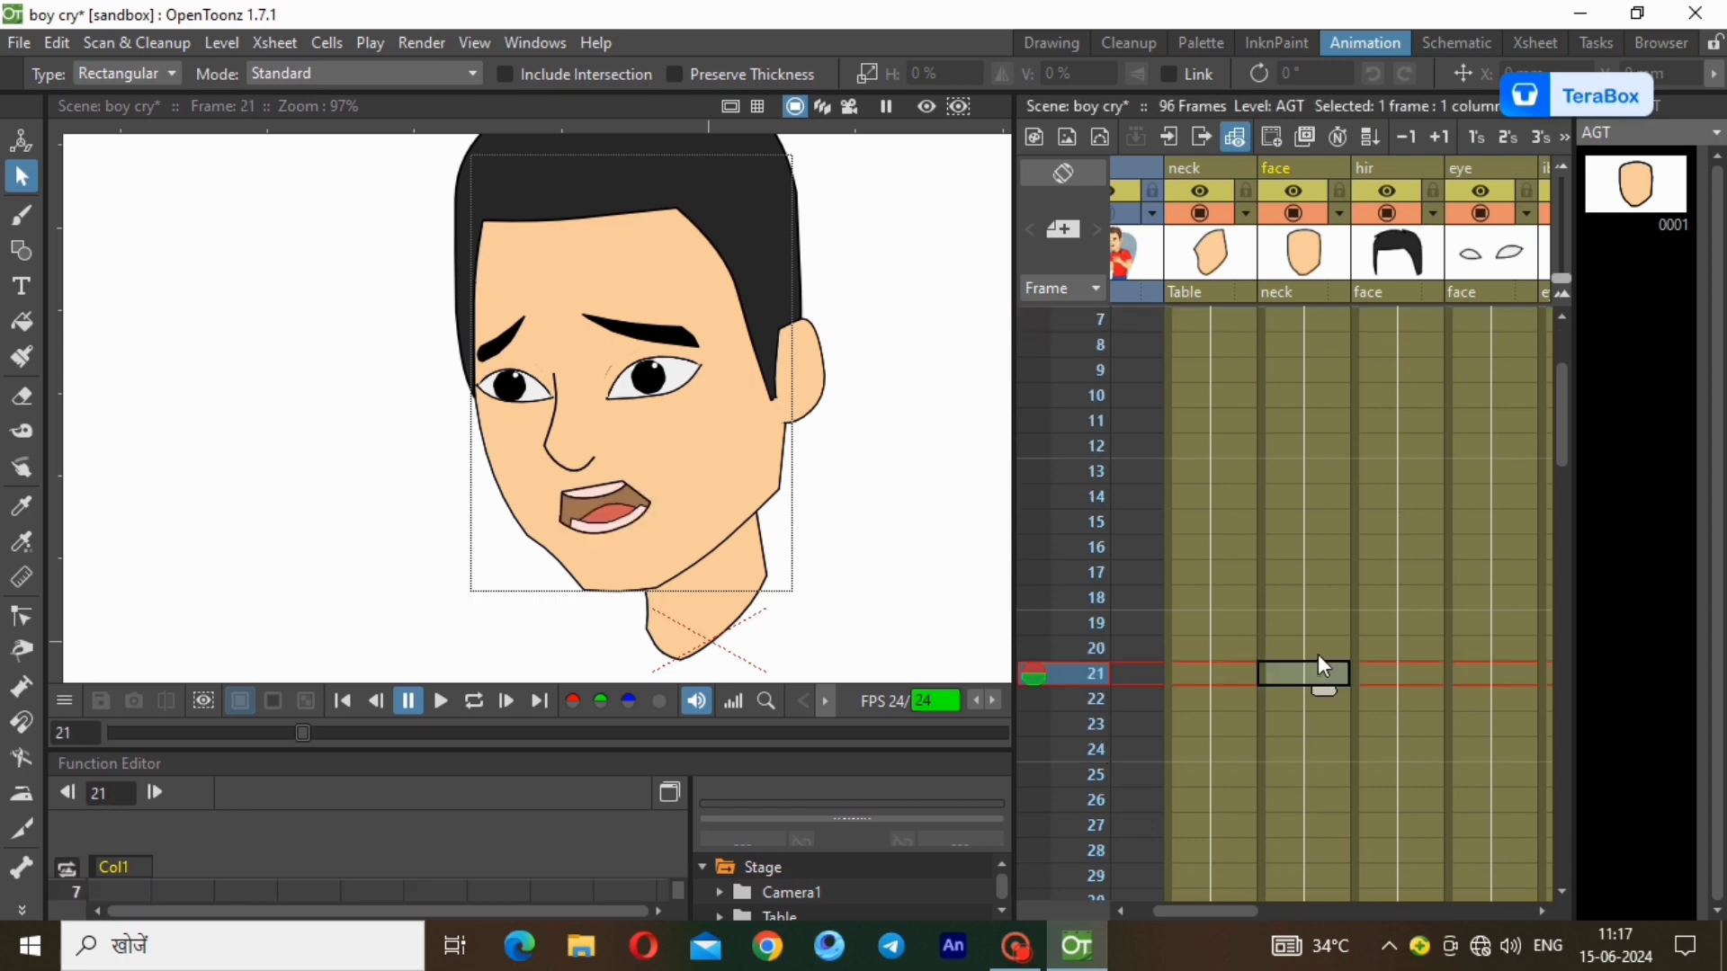
pyautogui.rightClick(1319, 670)
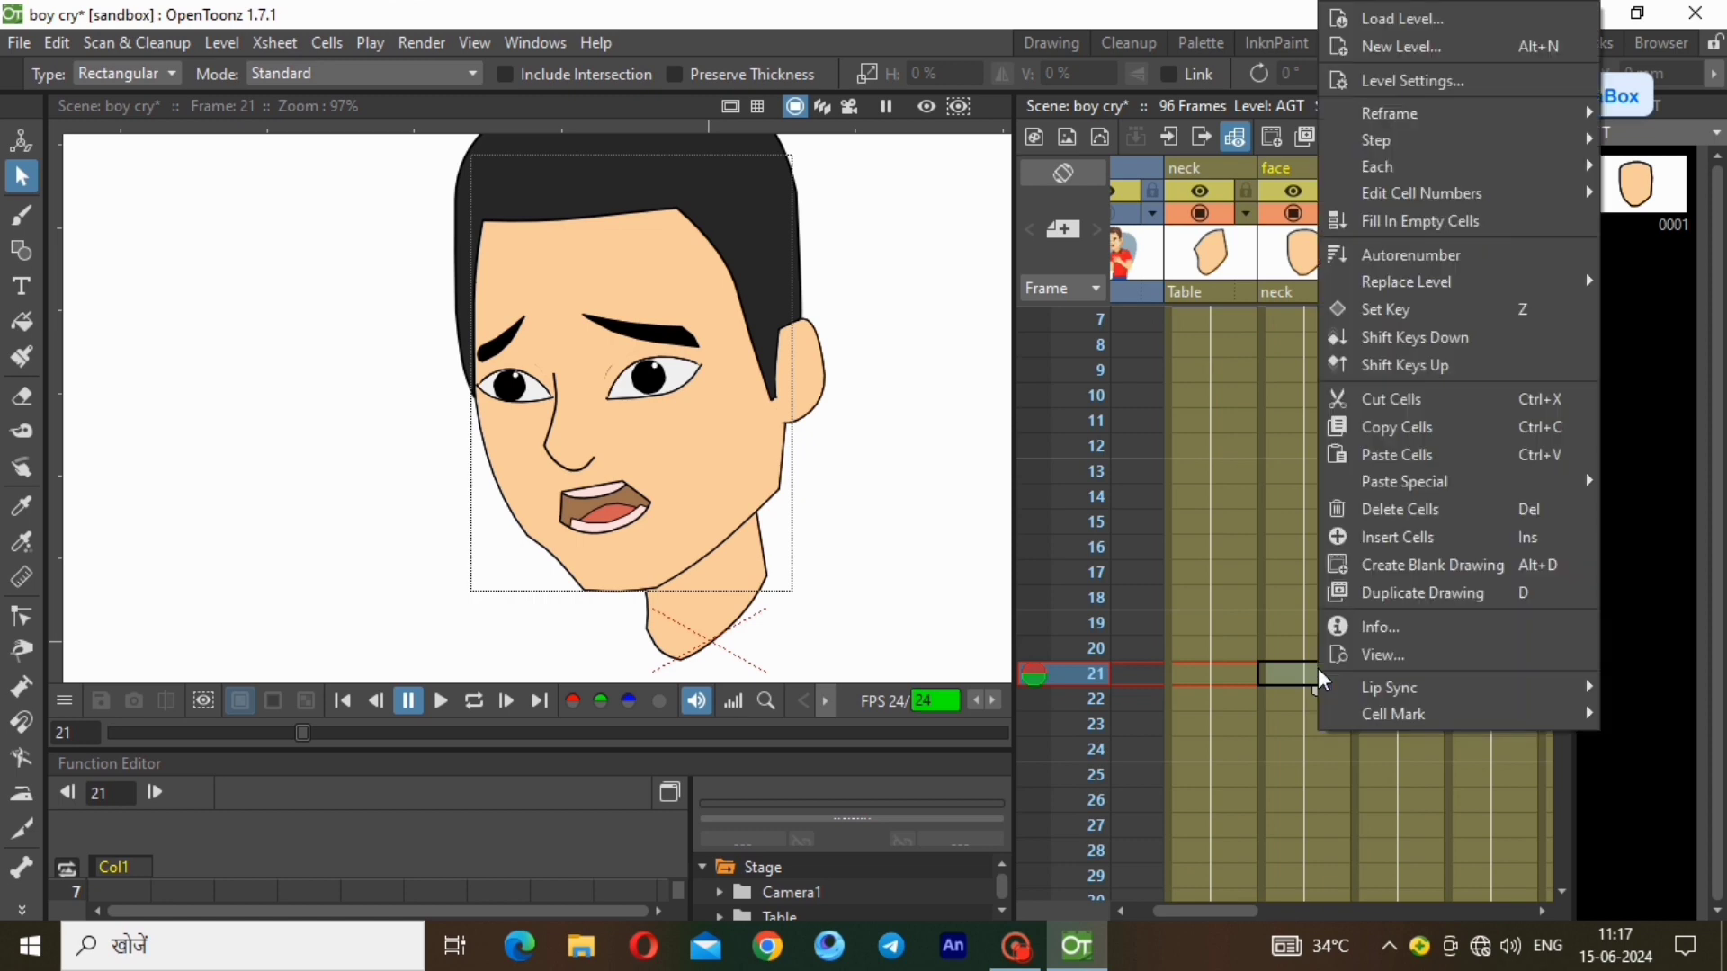
pyautogui.click(1304, 655)
pyautogui.rightClick(1302, 653)
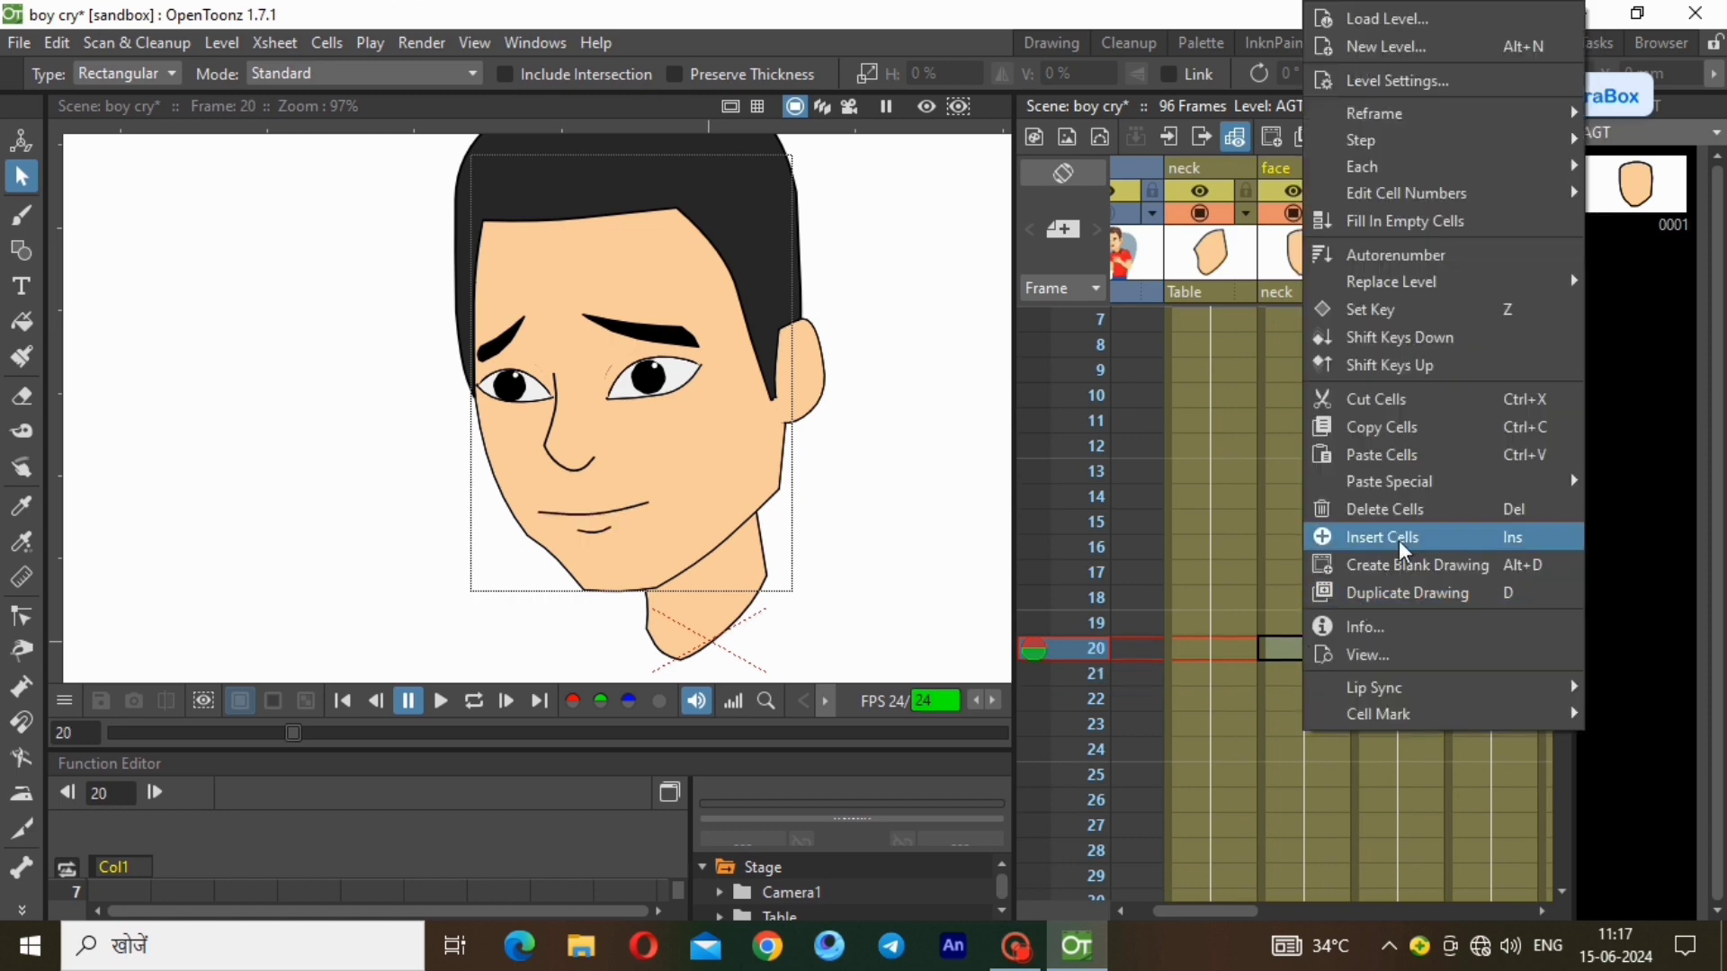
pyautogui.click(1403, 306)
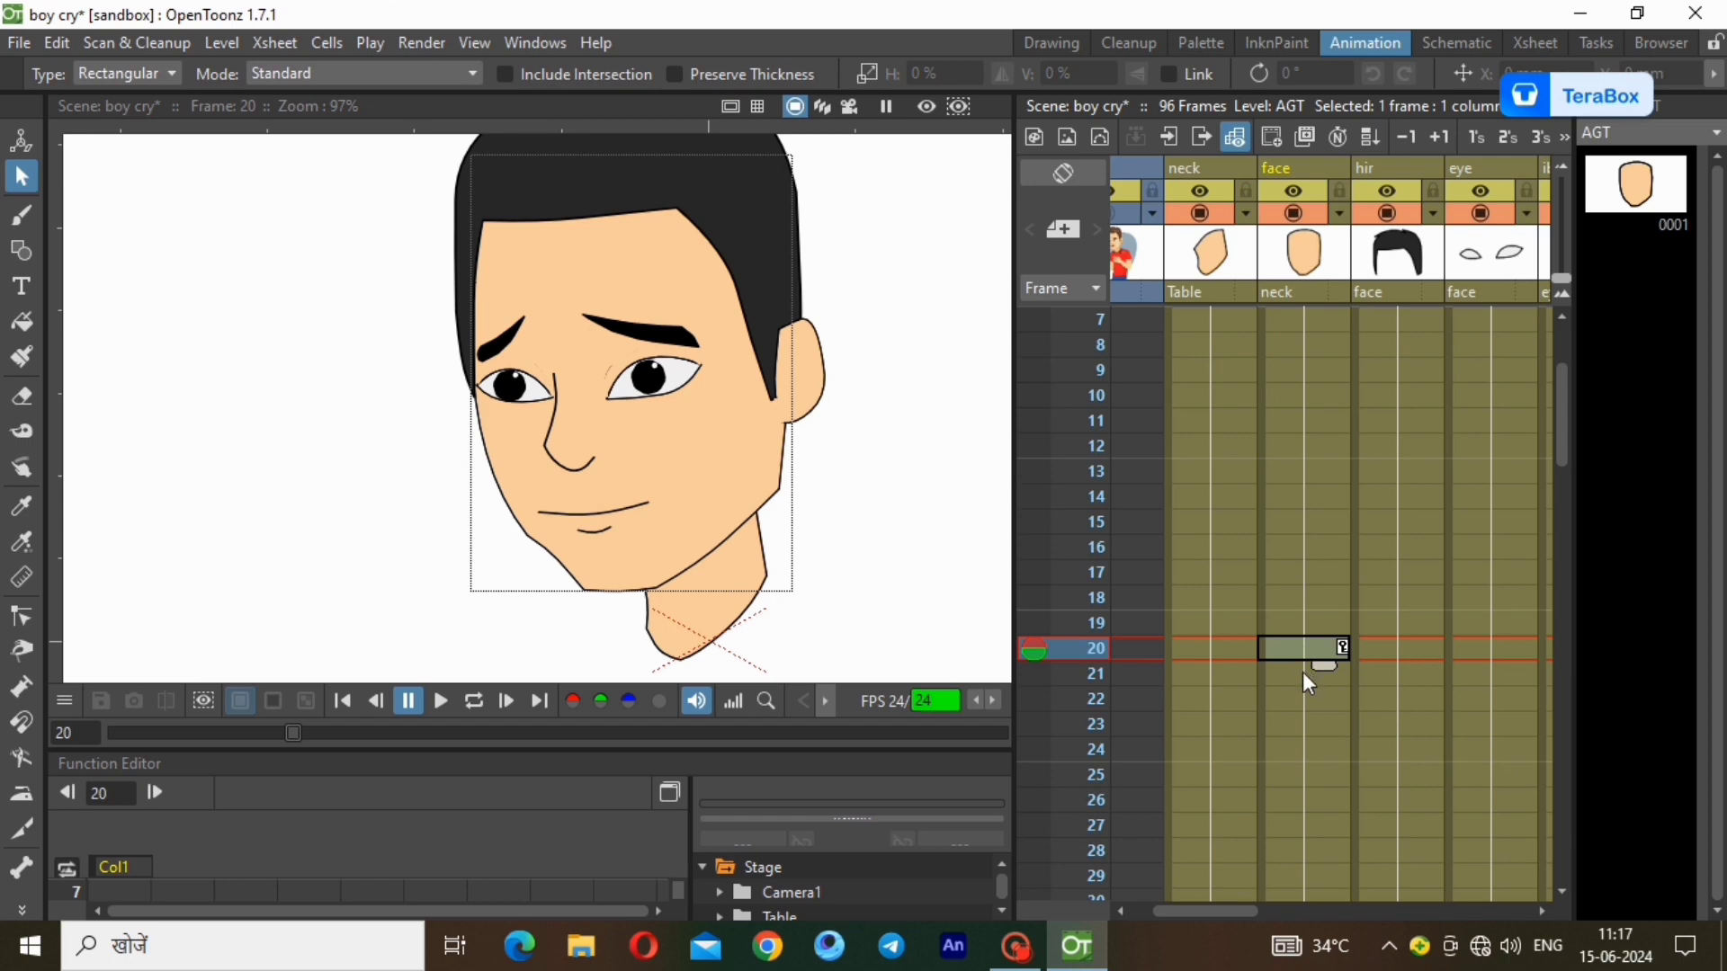
# Tilt the head slightly counterclockwise at frame 23 of the face column with the Skeleton tool in Animate mode.
pyautogui.click(1293, 723)
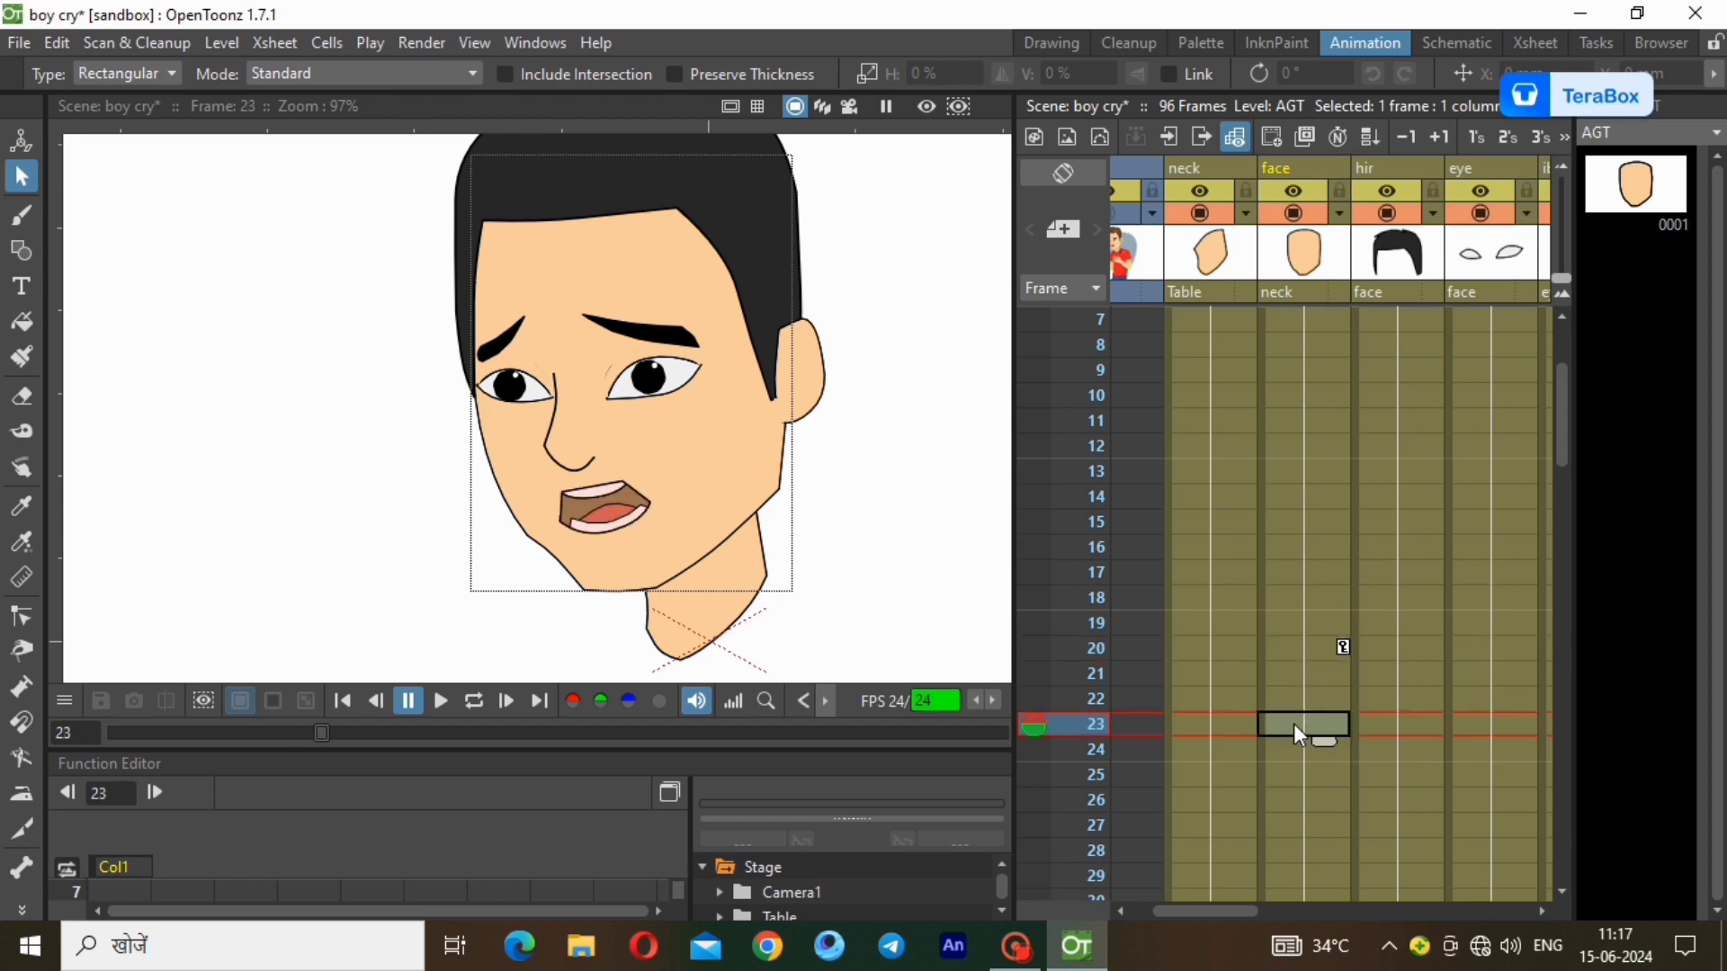
pyautogui.click(20, 868)
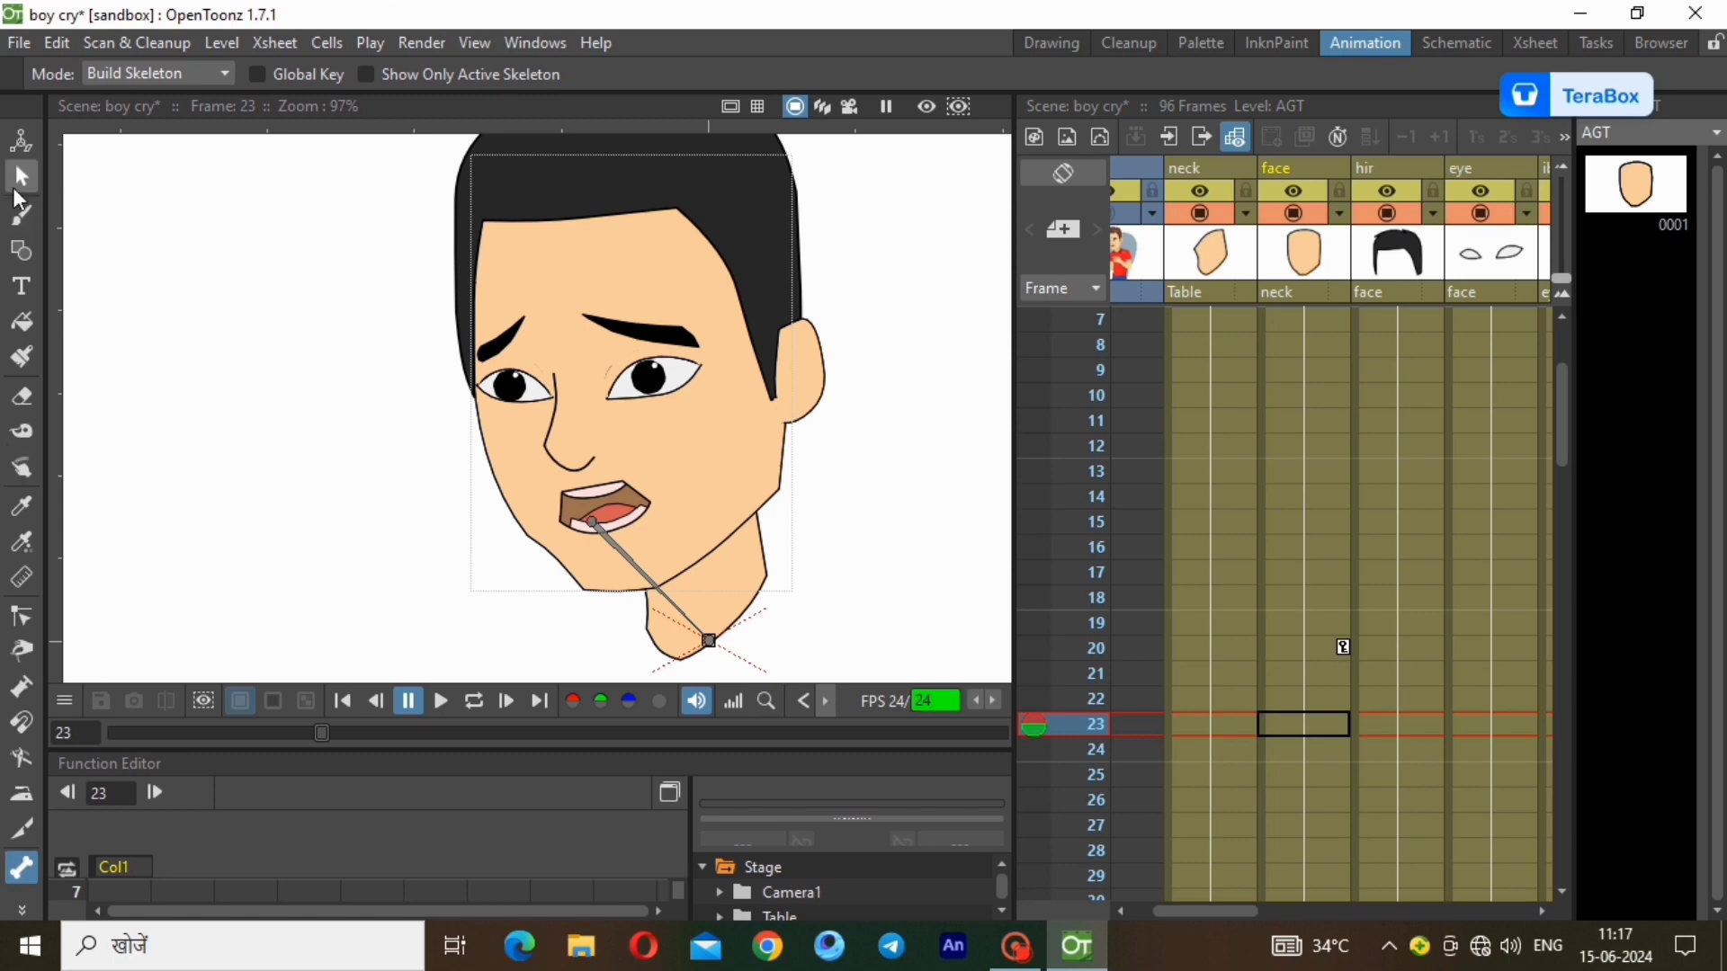
pyautogui.click(171, 74)
pyautogui.click(180, 110)
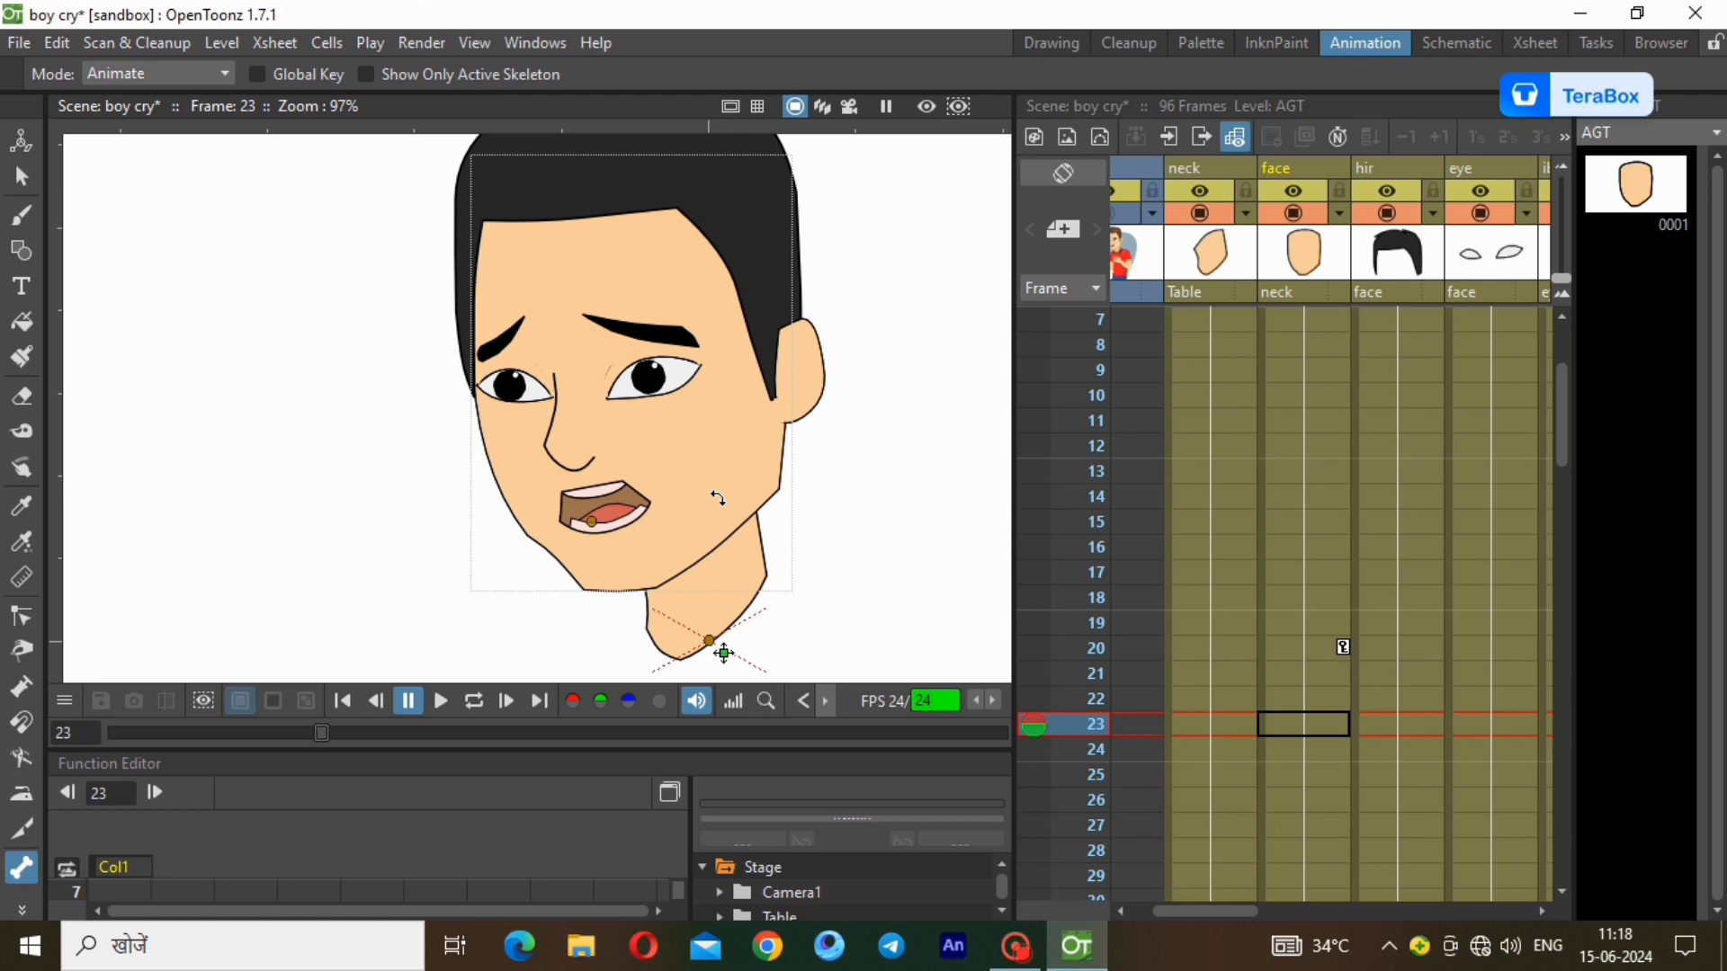
pyautogui.moveTo(718, 497); pyautogui.dragTo(714, 492)
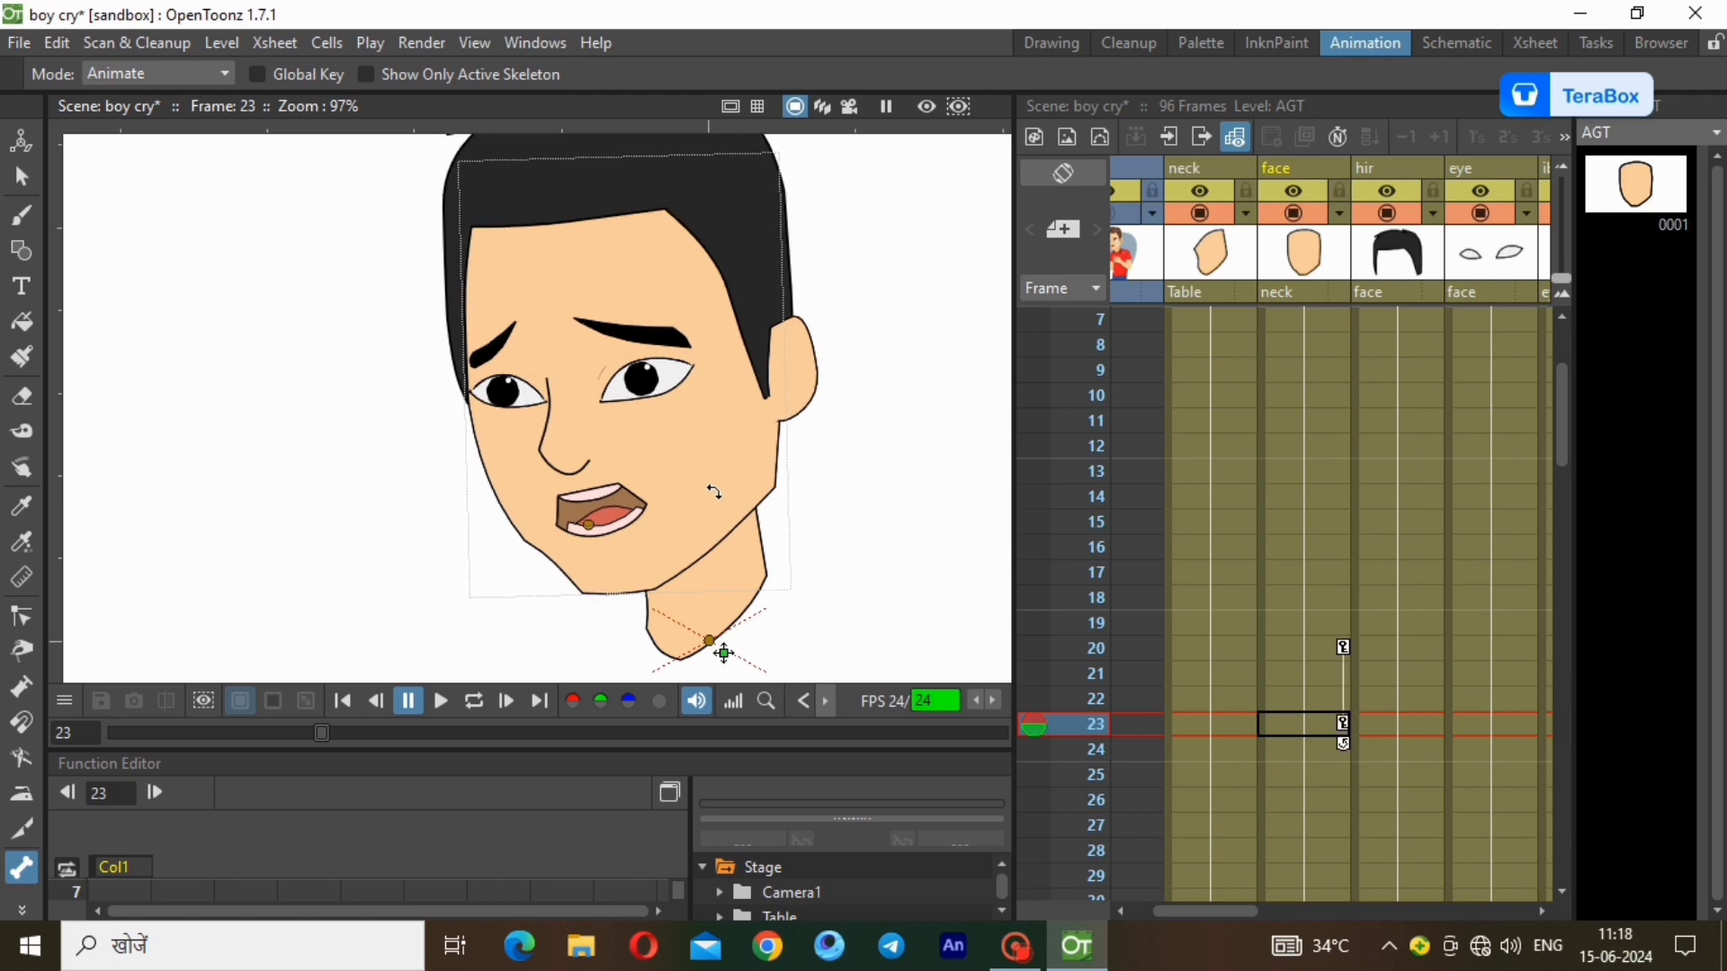
# Key the tilted head pose at frame 27 of the face column and rotate the head back to its original angle at frame 32.
pyautogui.click(1335, 828)
pyautogui.rightClick(1335, 827)
pyautogui.click(1551, 433)
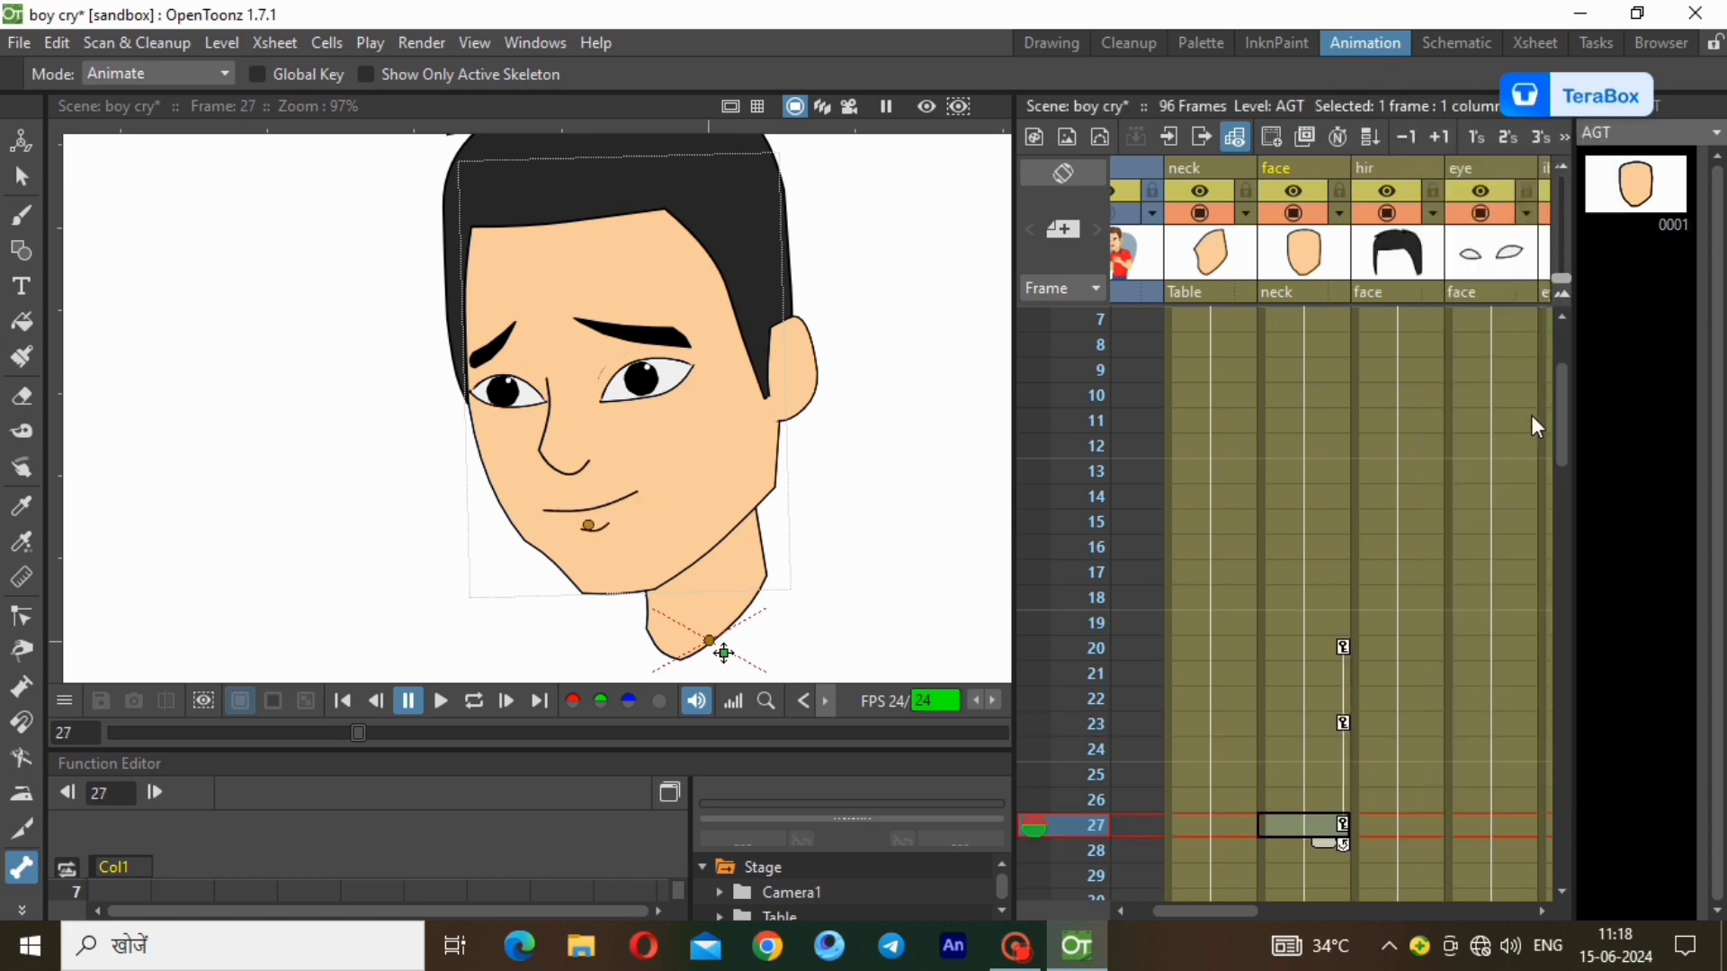
pyautogui.scroll(-2, 1468, 705)
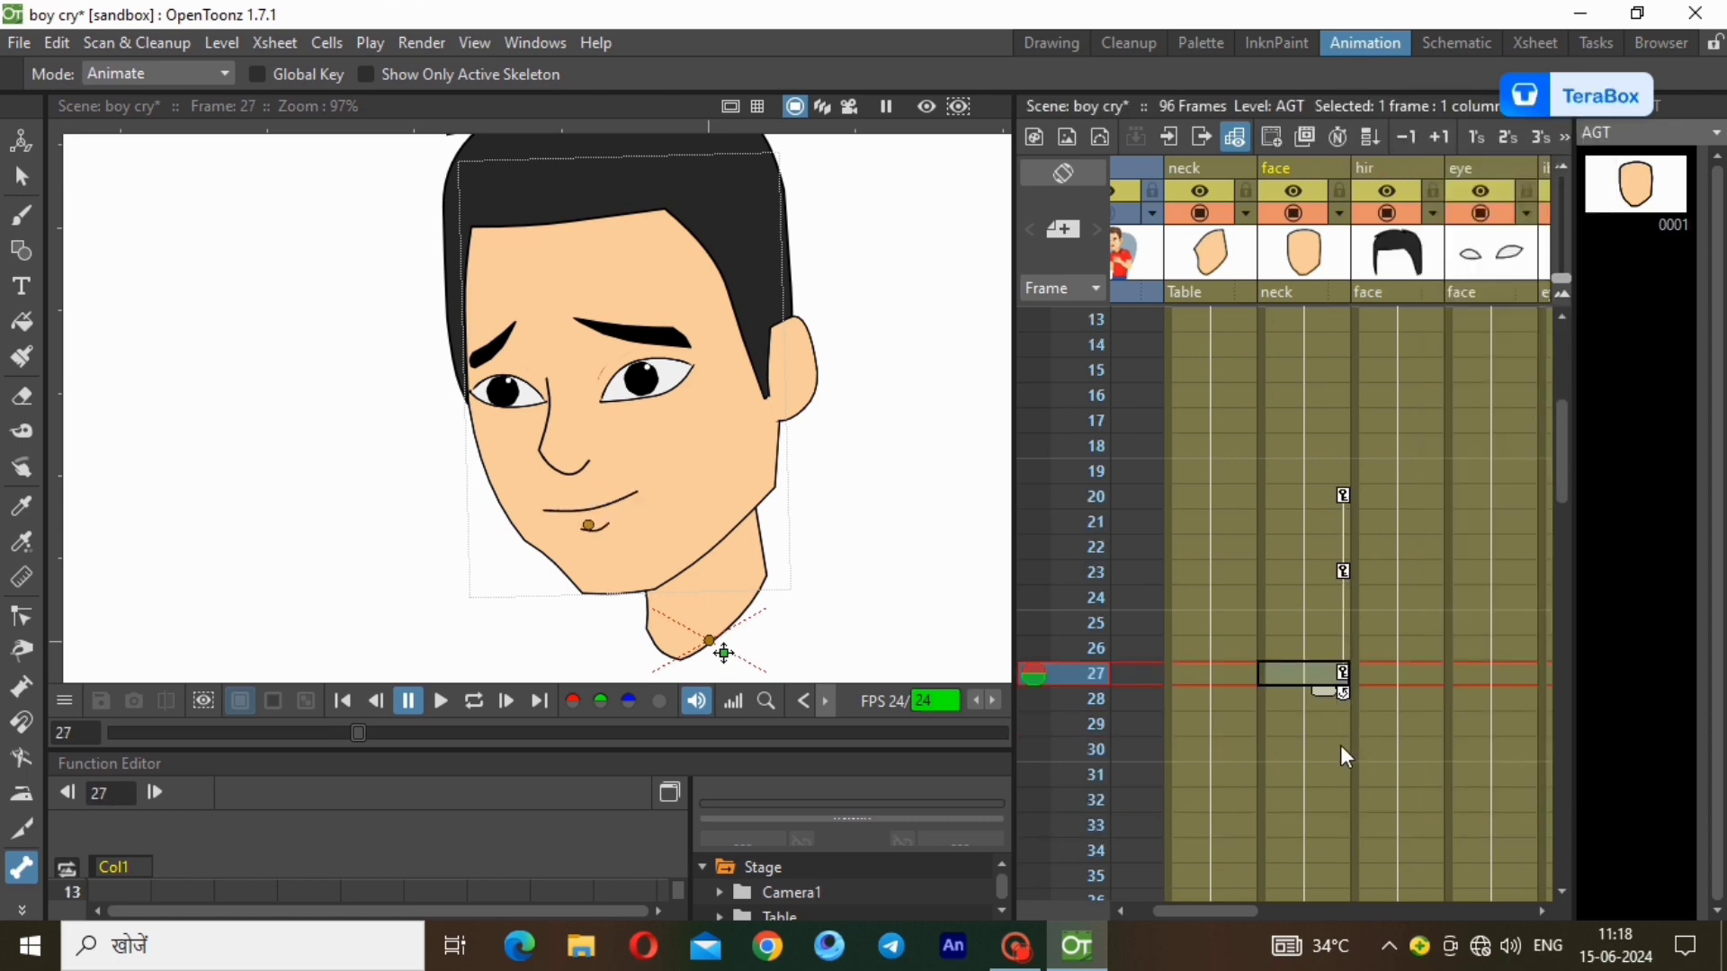
pyautogui.click(1335, 795)
pyautogui.moveTo(738, 455); pyautogui.dragTo(743, 455)
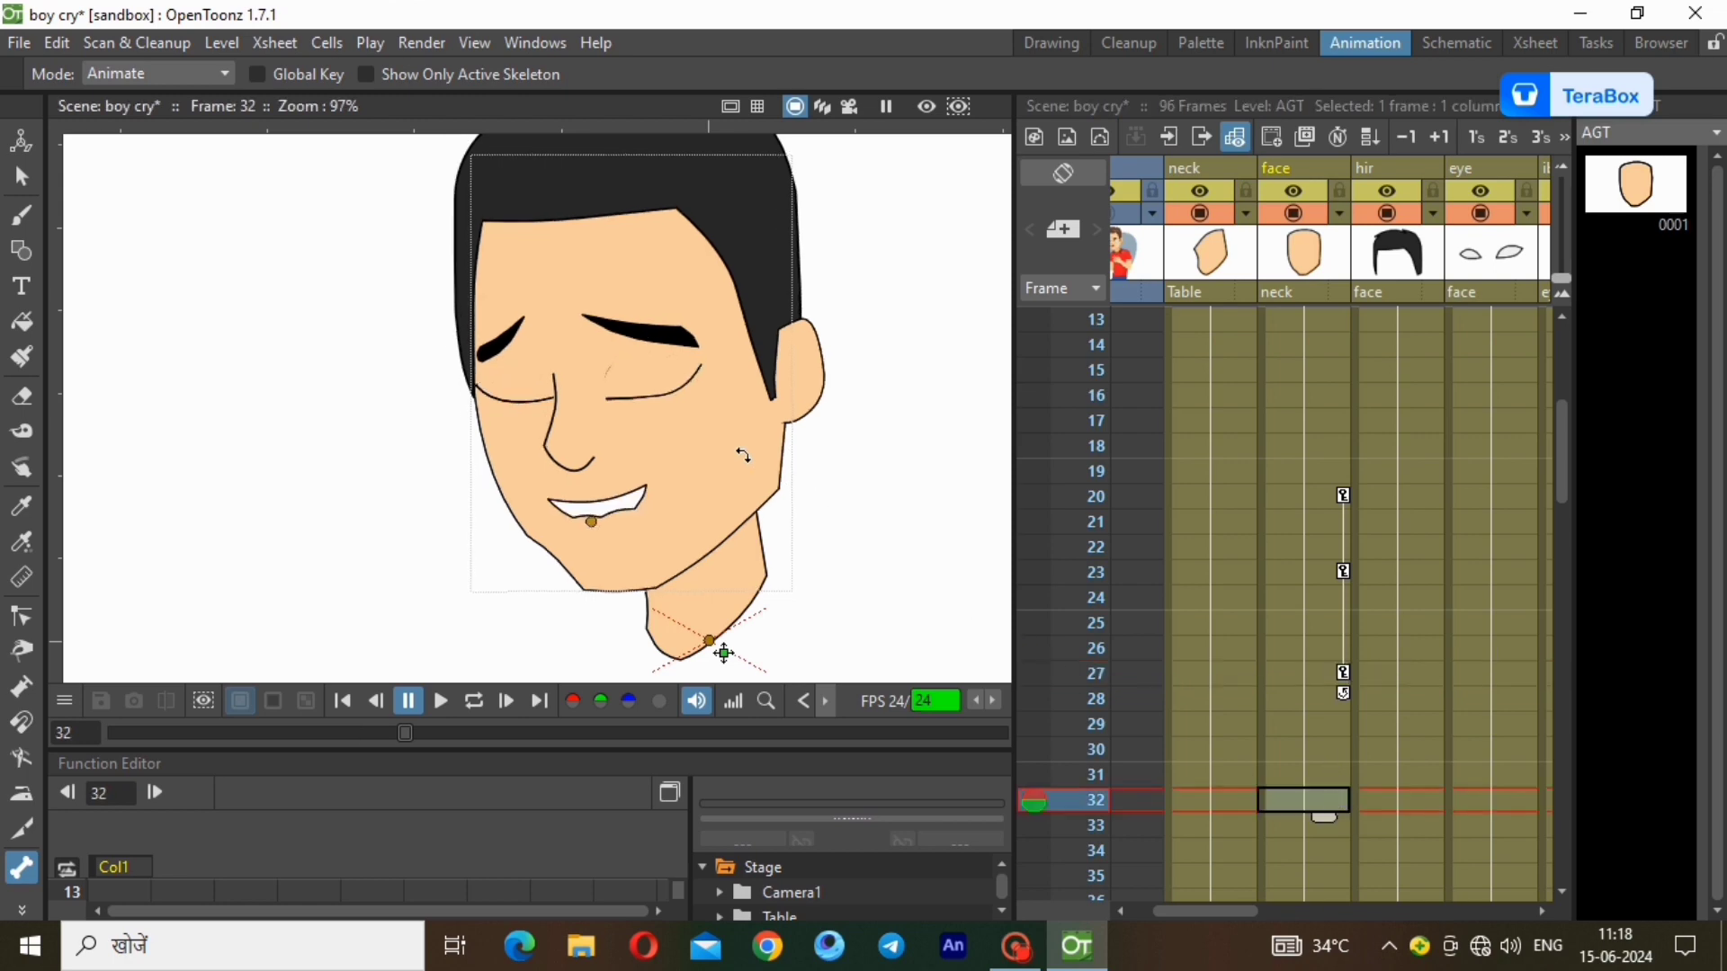
# Copy the head-tilt keys from frames 20 through 32 of the face column and paste them starting at frame 37.
pyautogui.click(1343, 496)
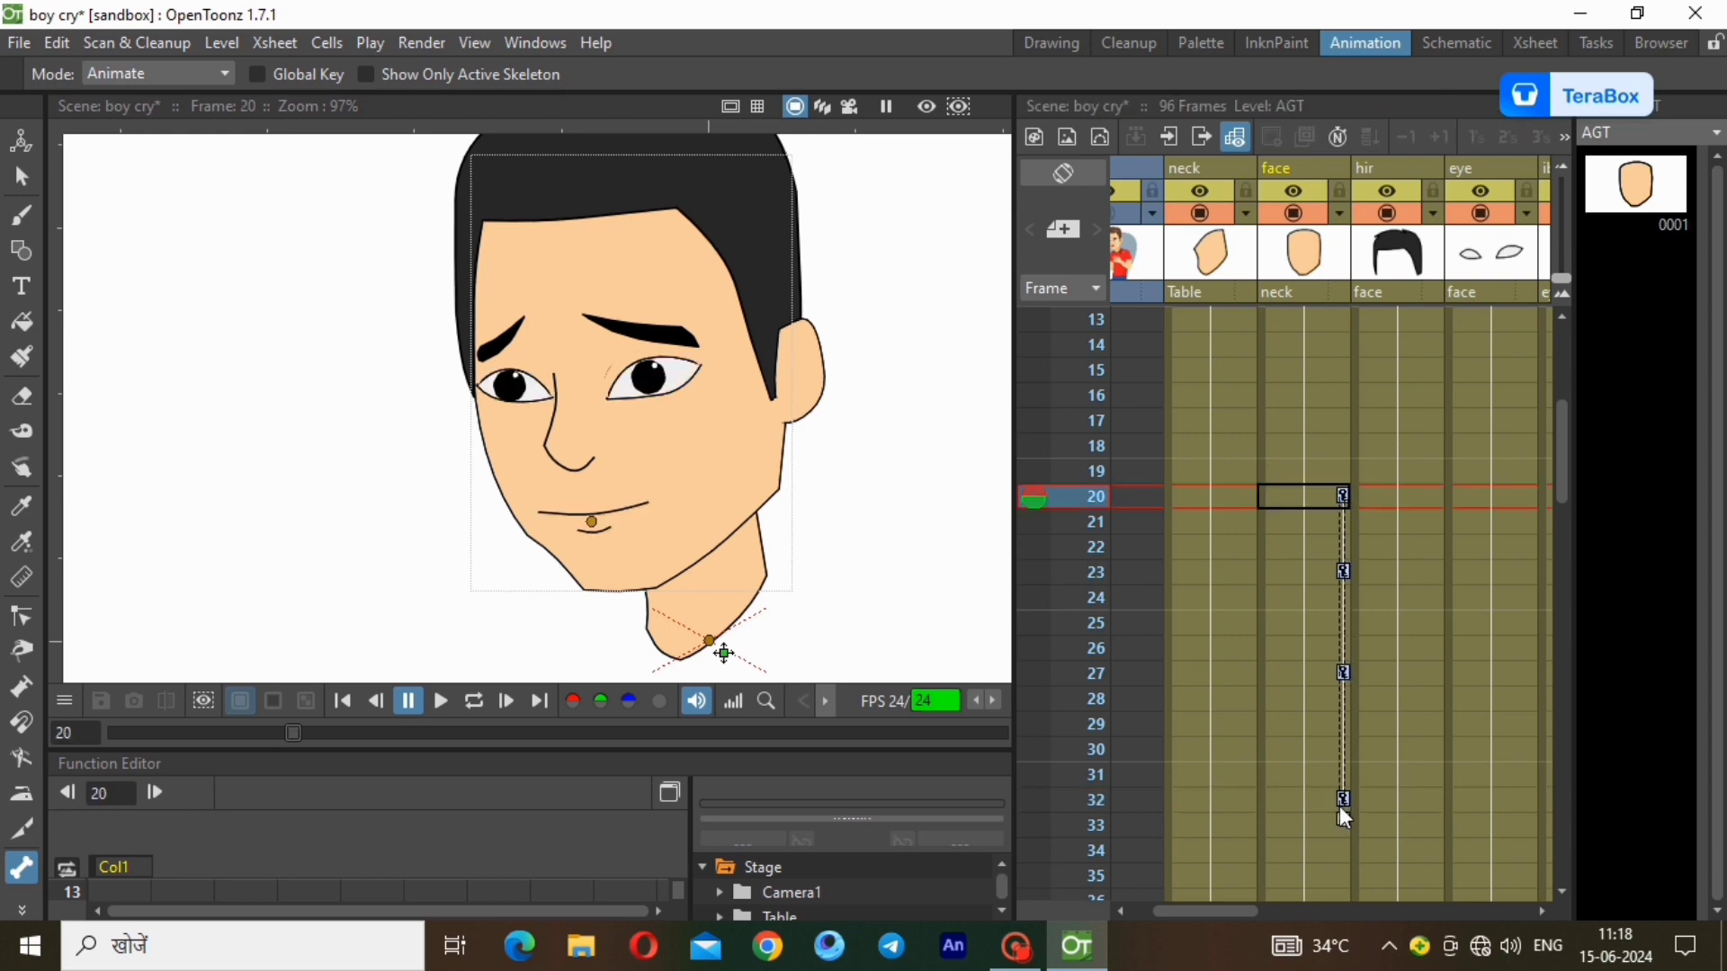
pyautogui.rightClick(1341, 801)
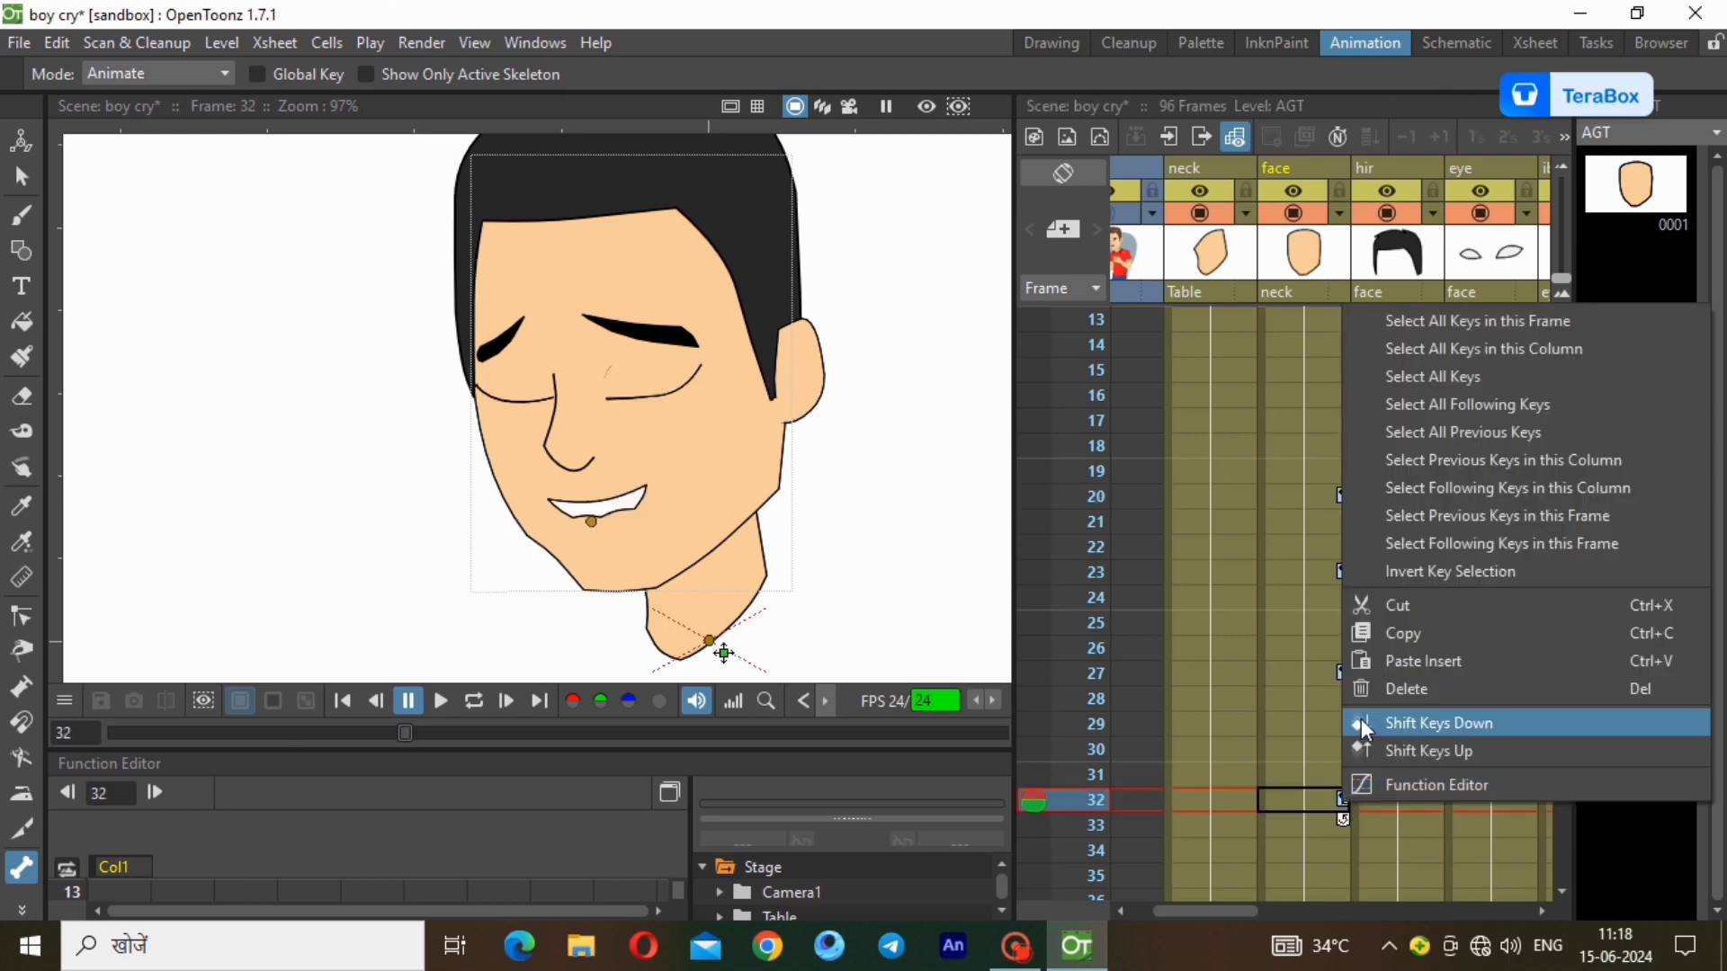
pyautogui.click(1403, 640)
pyautogui.scroll(-3, 1348, 753)
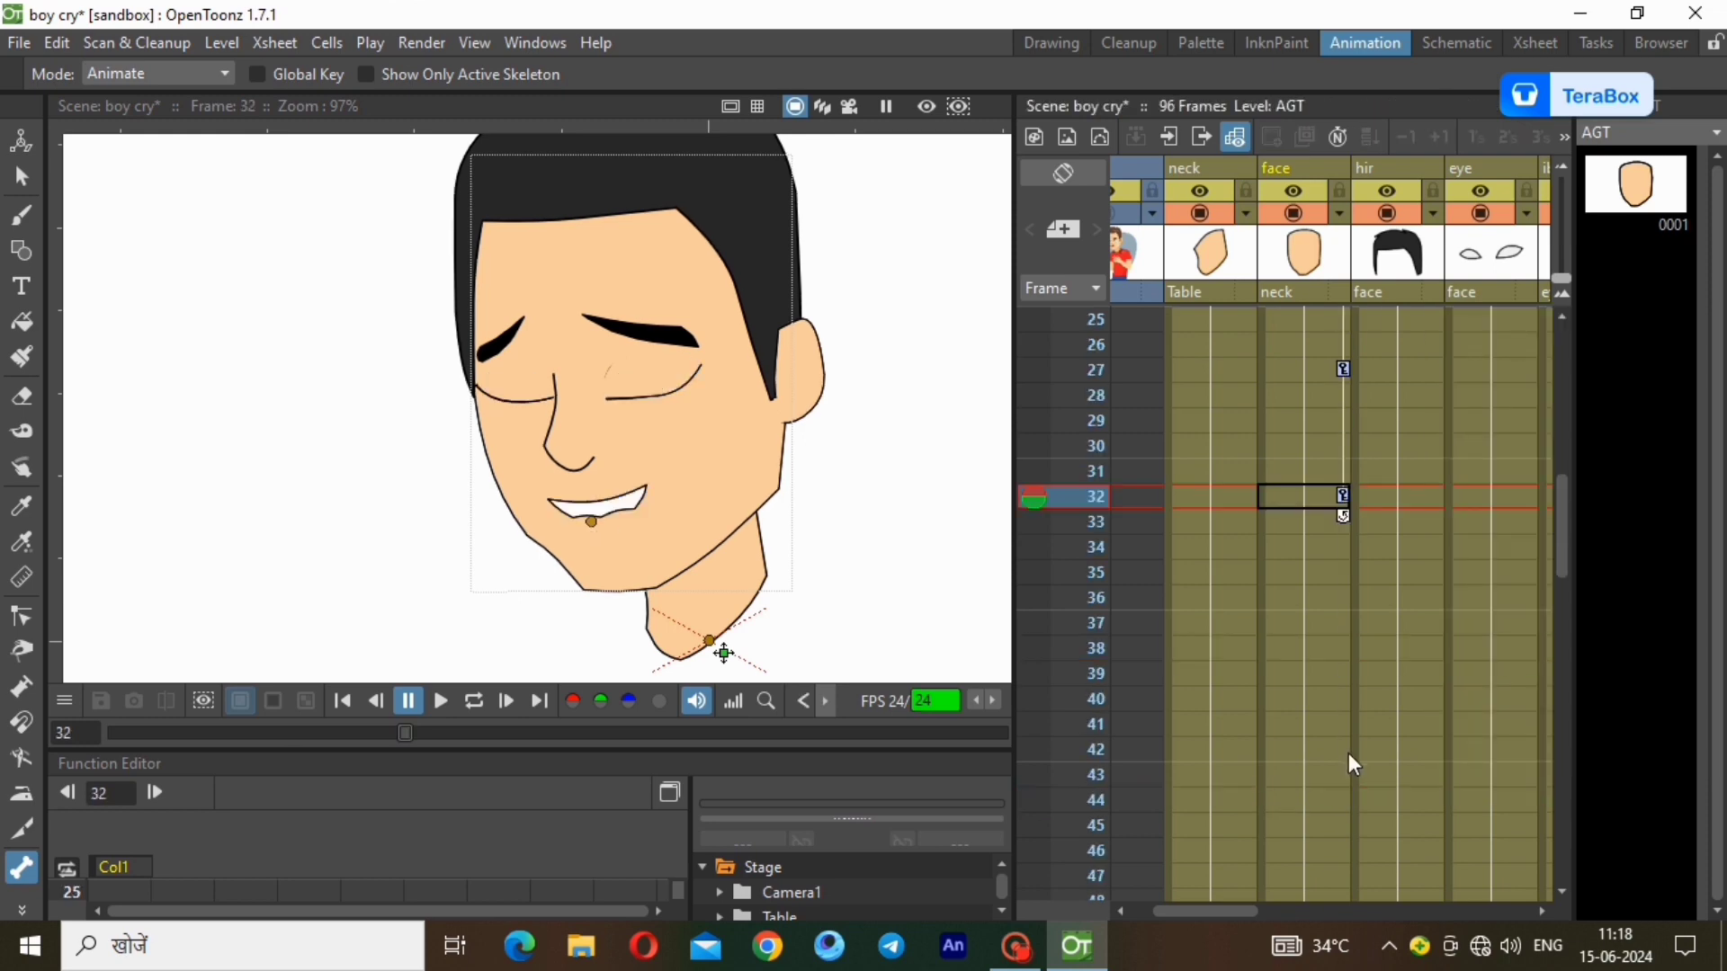
pyautogui.click(1343, 624)
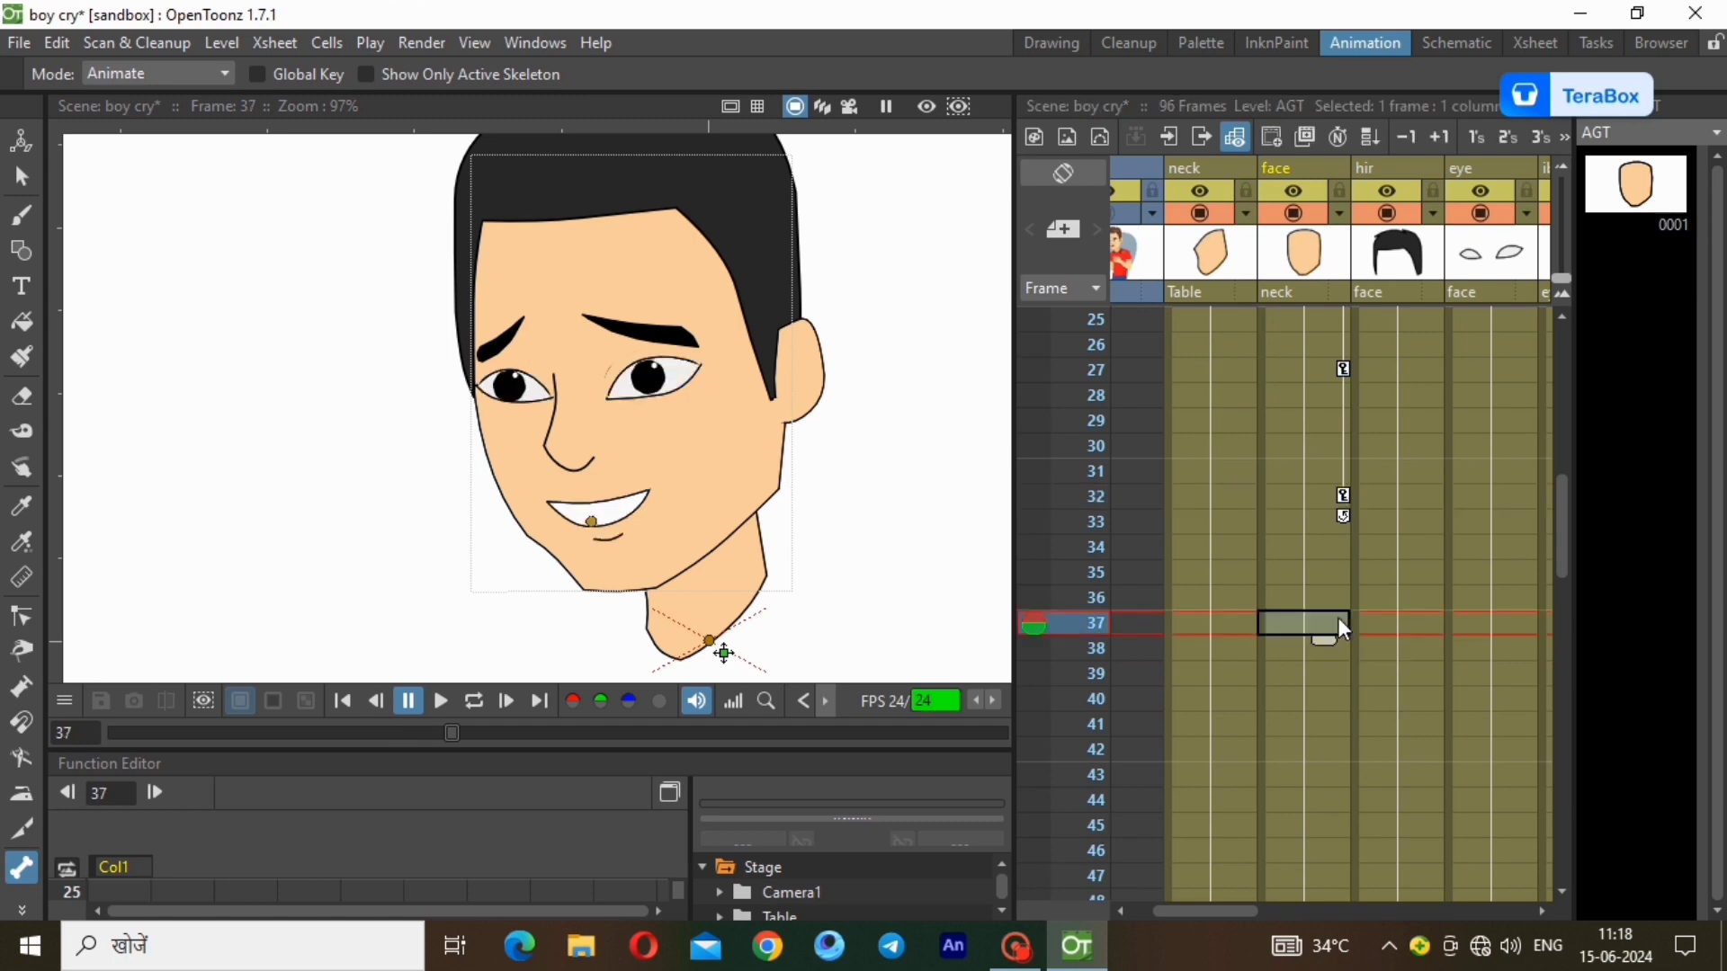
pyautogui.hotkey('ctrl', 'v')
# Paste the copied head-tilt keys again starting at frame 53 of the face column.
pyautogui.scroll(-5, 1340, 620)
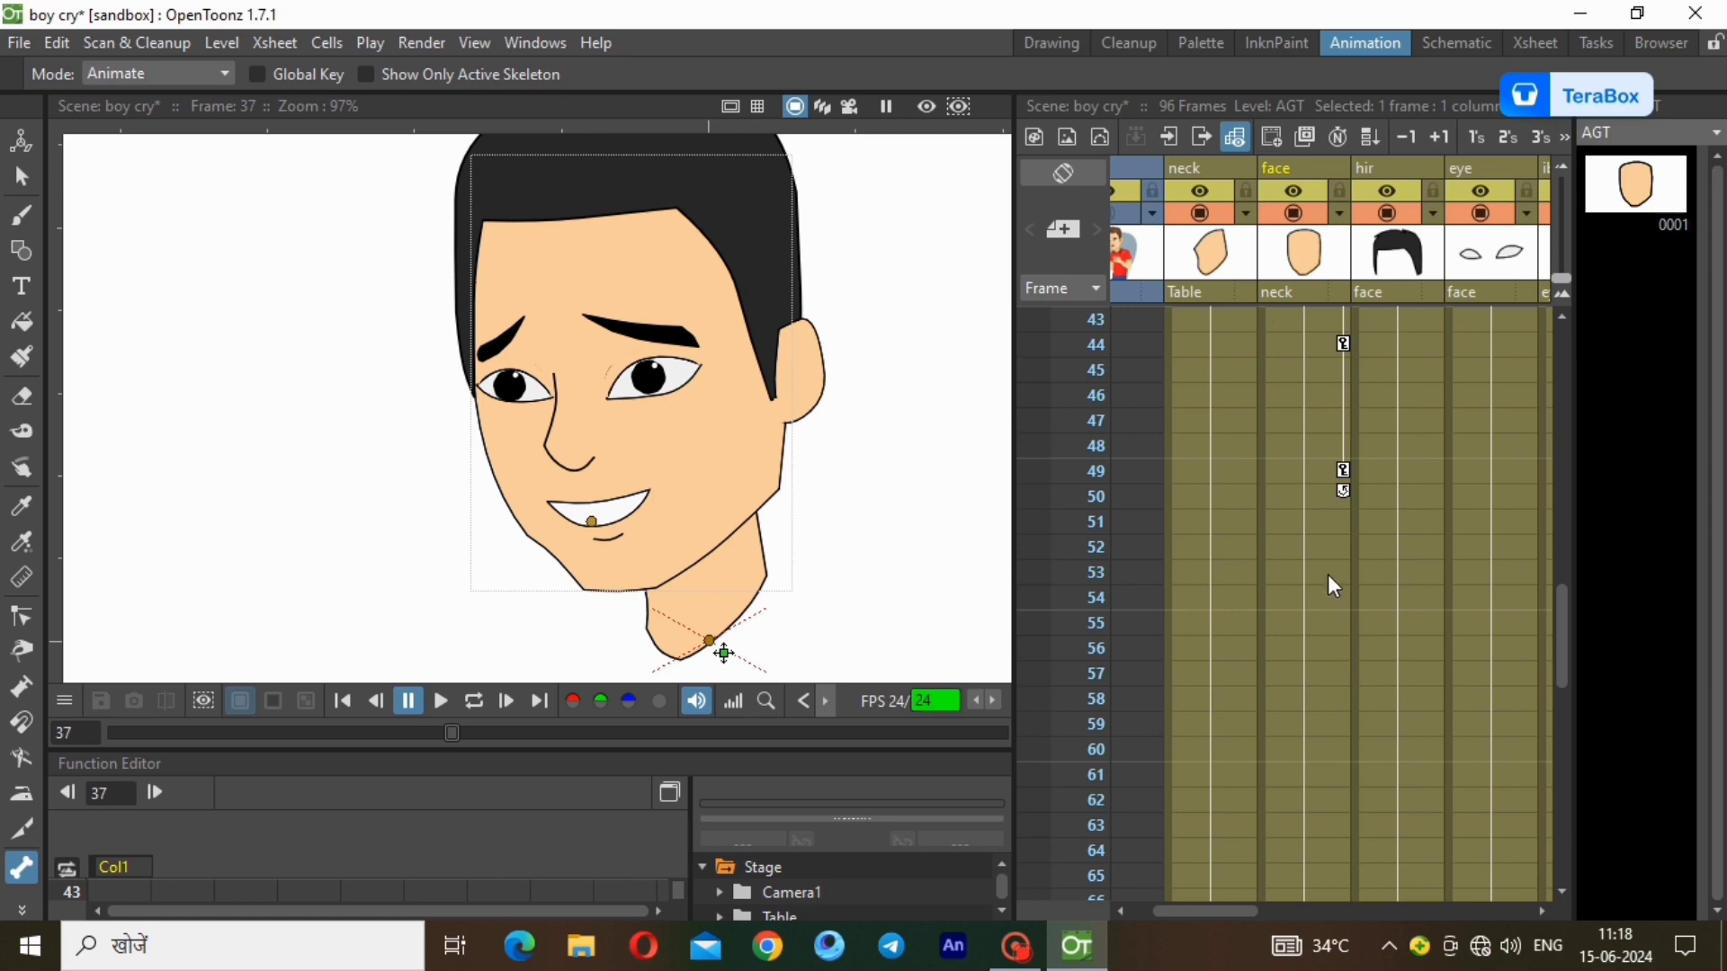
pyautogui.click(1329, 573)
pyautogui.hotkey('ctrl', 'v')
pyautogui.scroll(-4, 1327, 586)
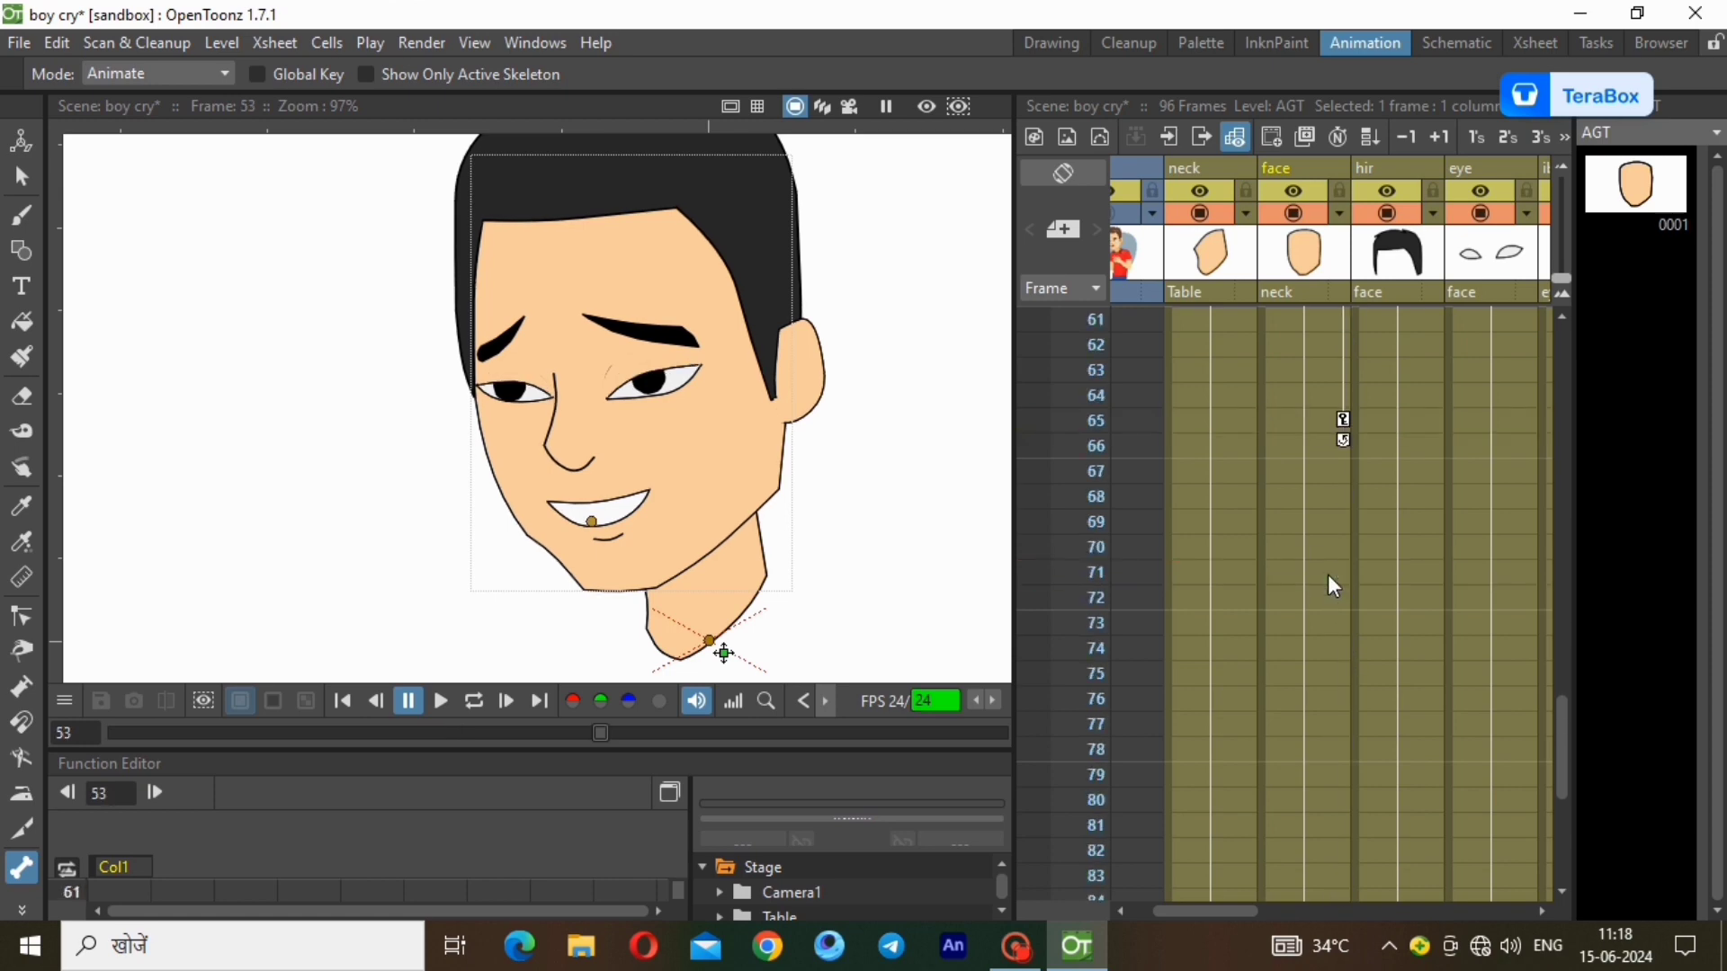
# Play the scene from frame 1, once through and then looped, to review the head tilts.
pyautogui.moveTo(1200, 912)
pyautogui.mouseDown()
pyautogui.moveTo(1405, 921)
pyautogui.moveTo(1210, 961)
pyautogui.moveTo(1195, 936)
pyautogui.mouseUp()
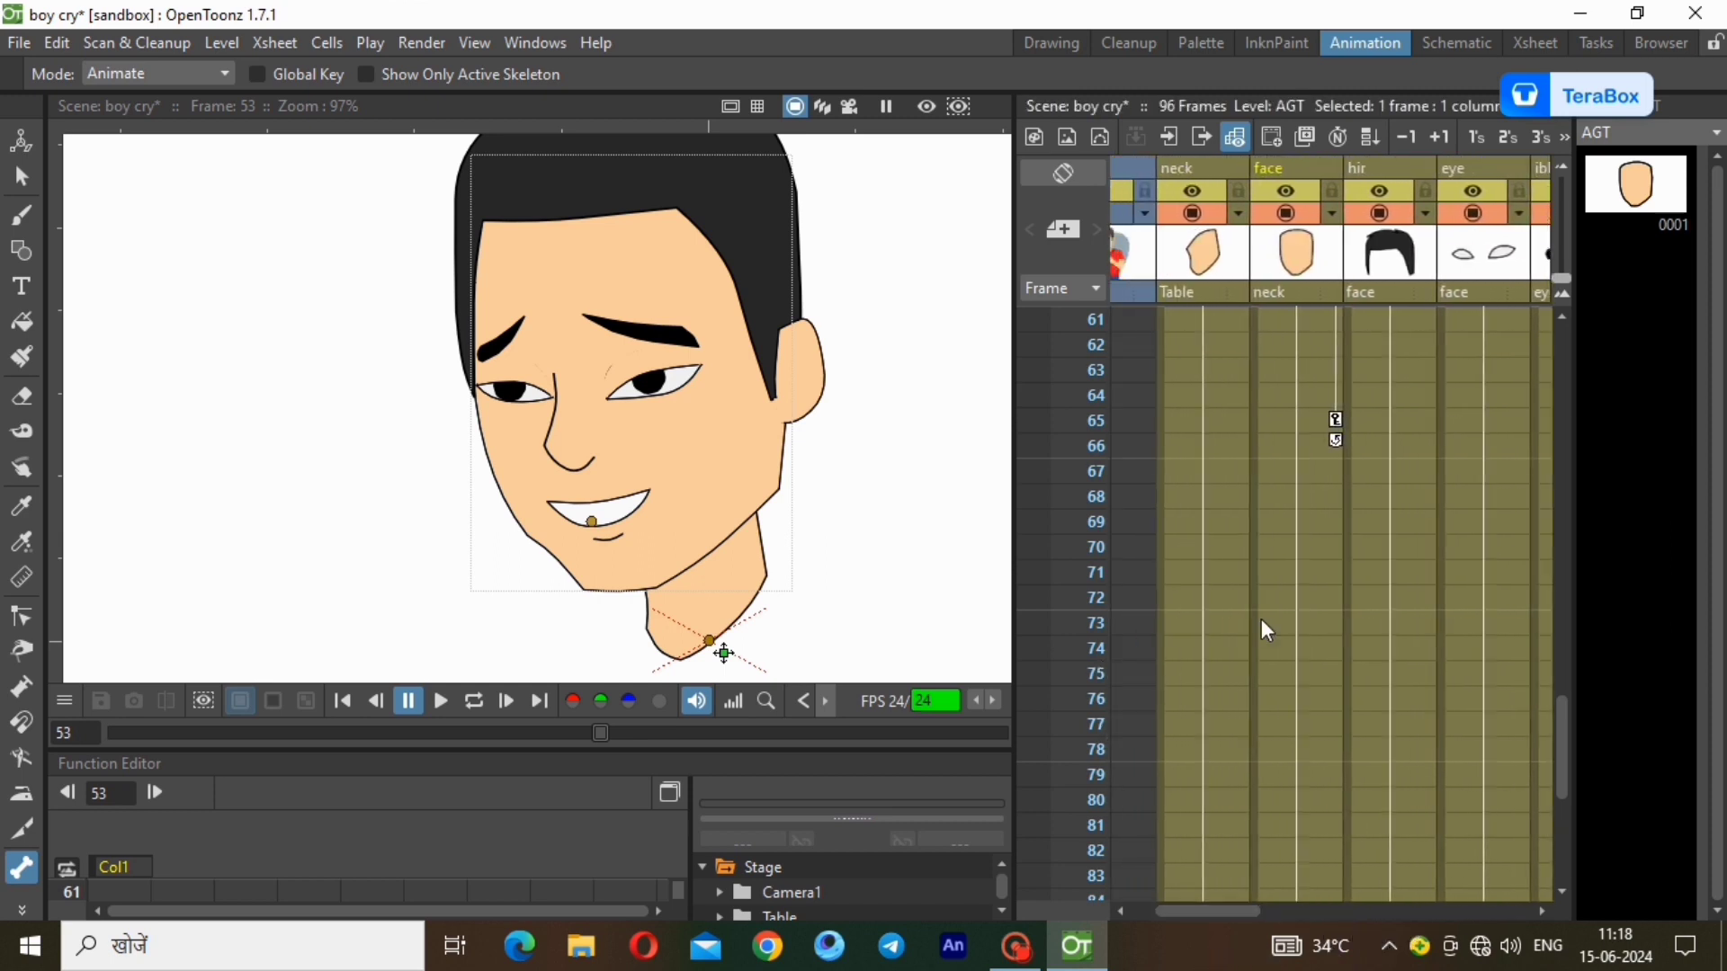
pyautogui.moveTo(1569, 747); pyautogui.dragTo(1453, 319)
pyautogui.click(1292, 319)
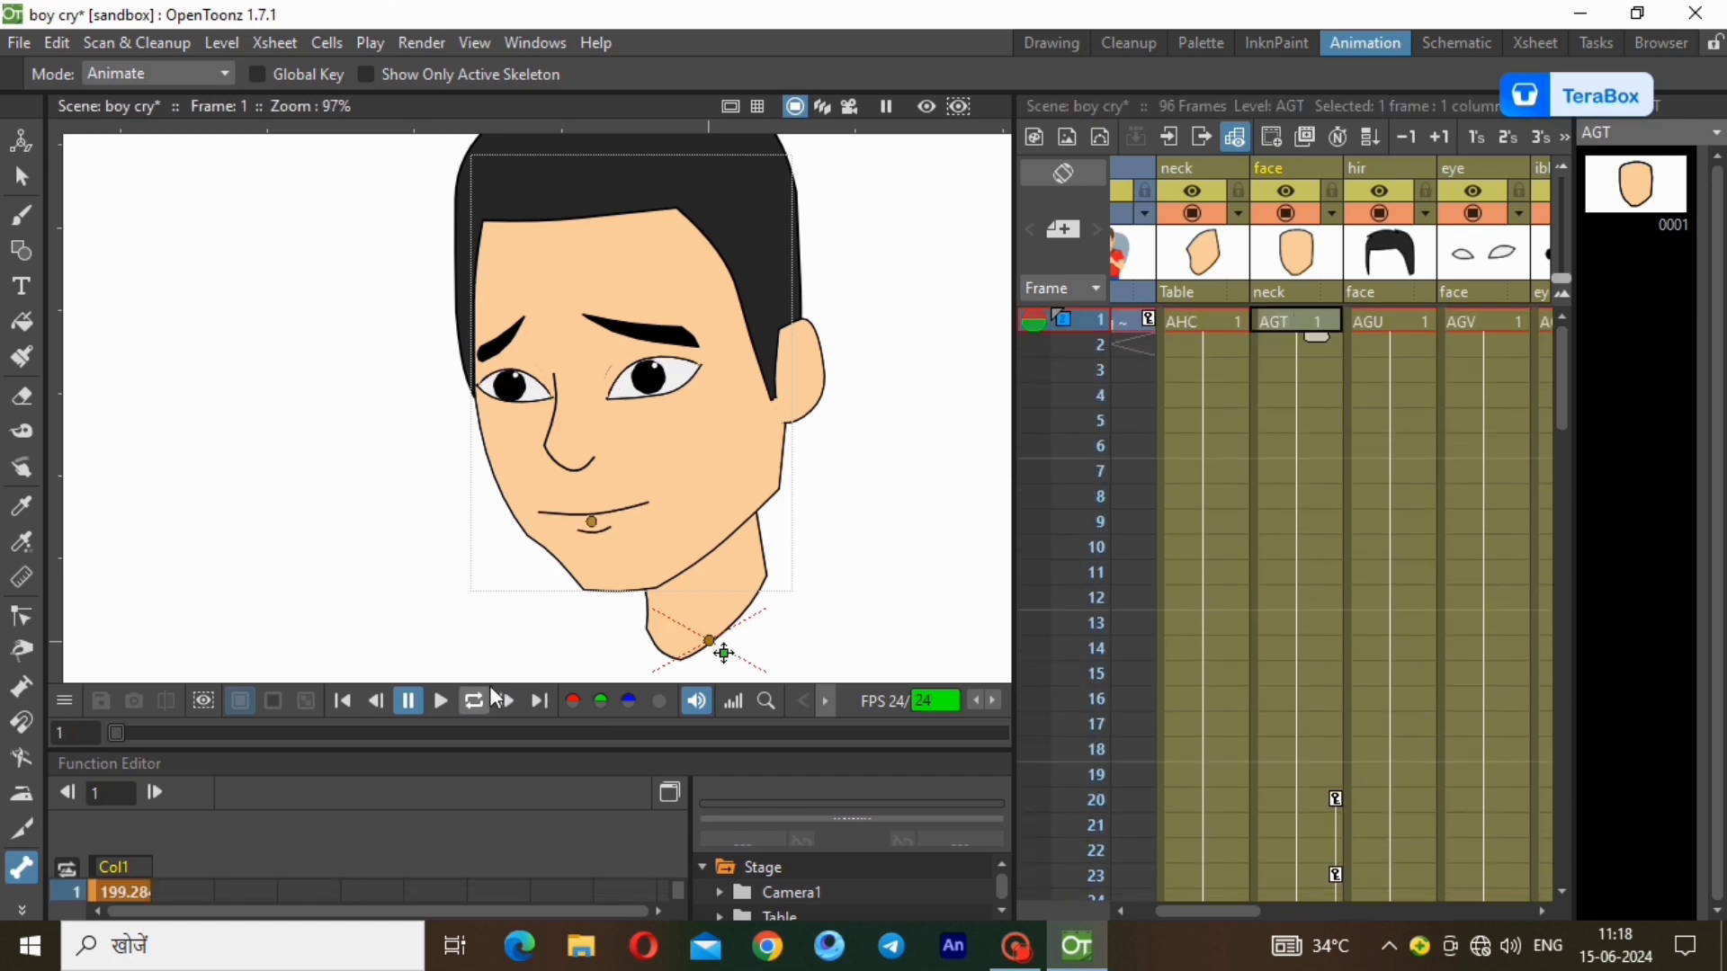
pyautogui.click(448, 700)
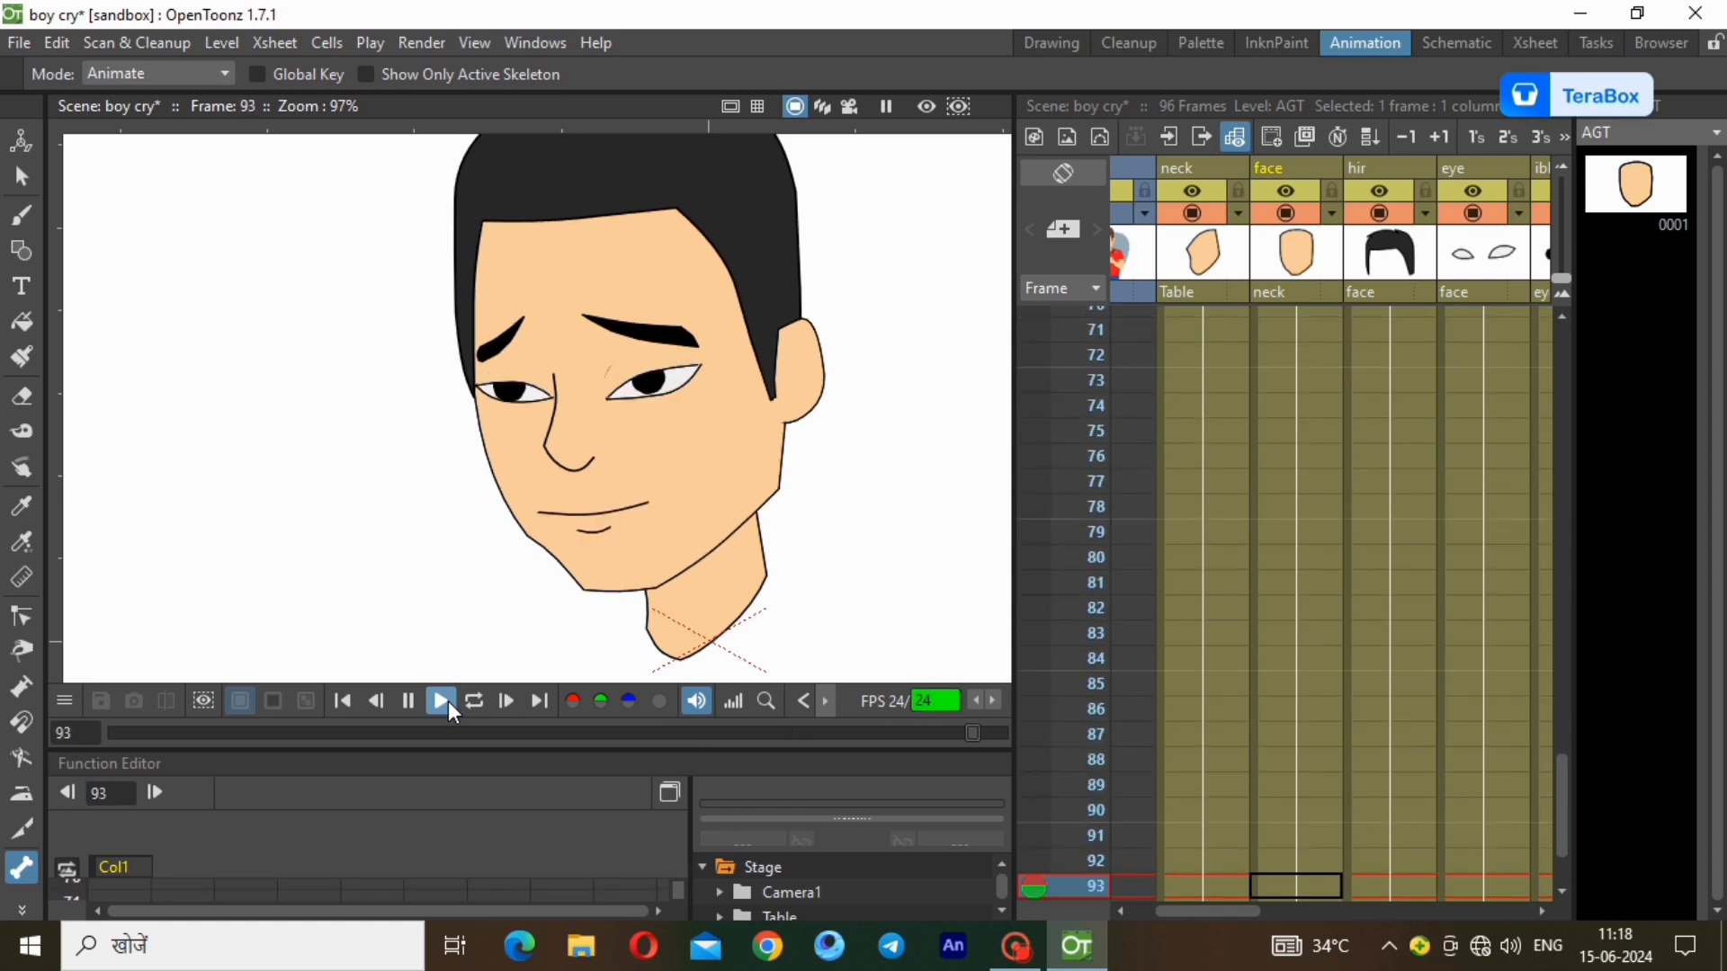
pyautogui.click(448, 701)
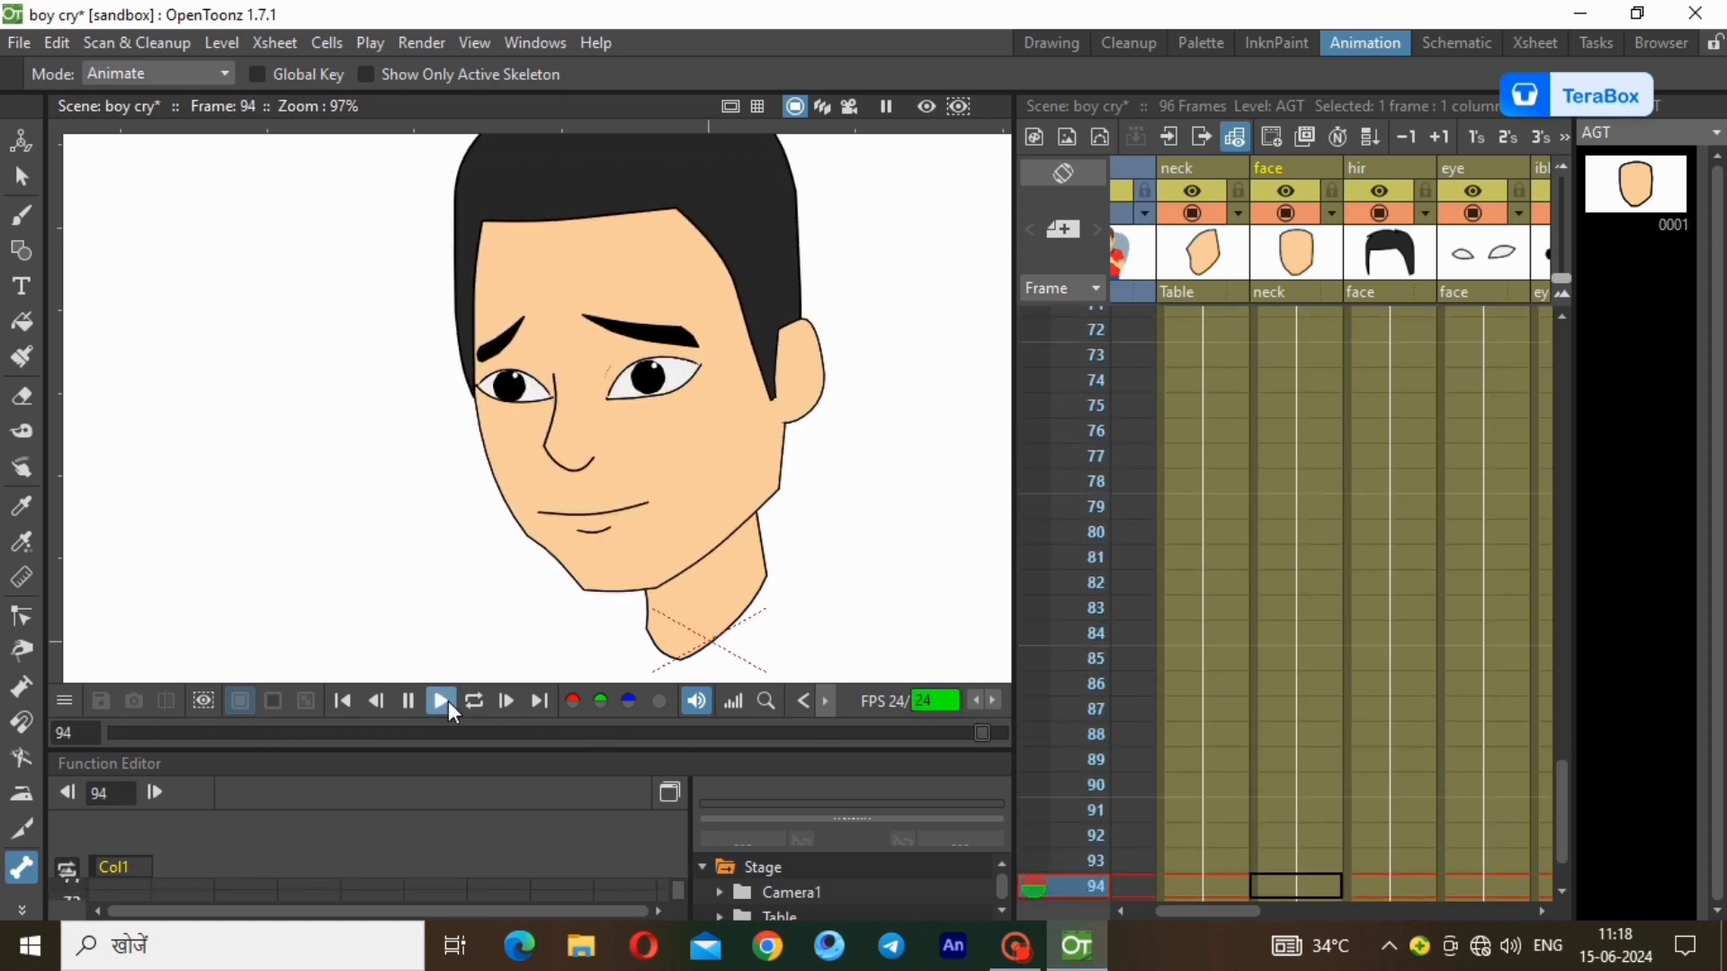
pyautogui.click(483, 703)
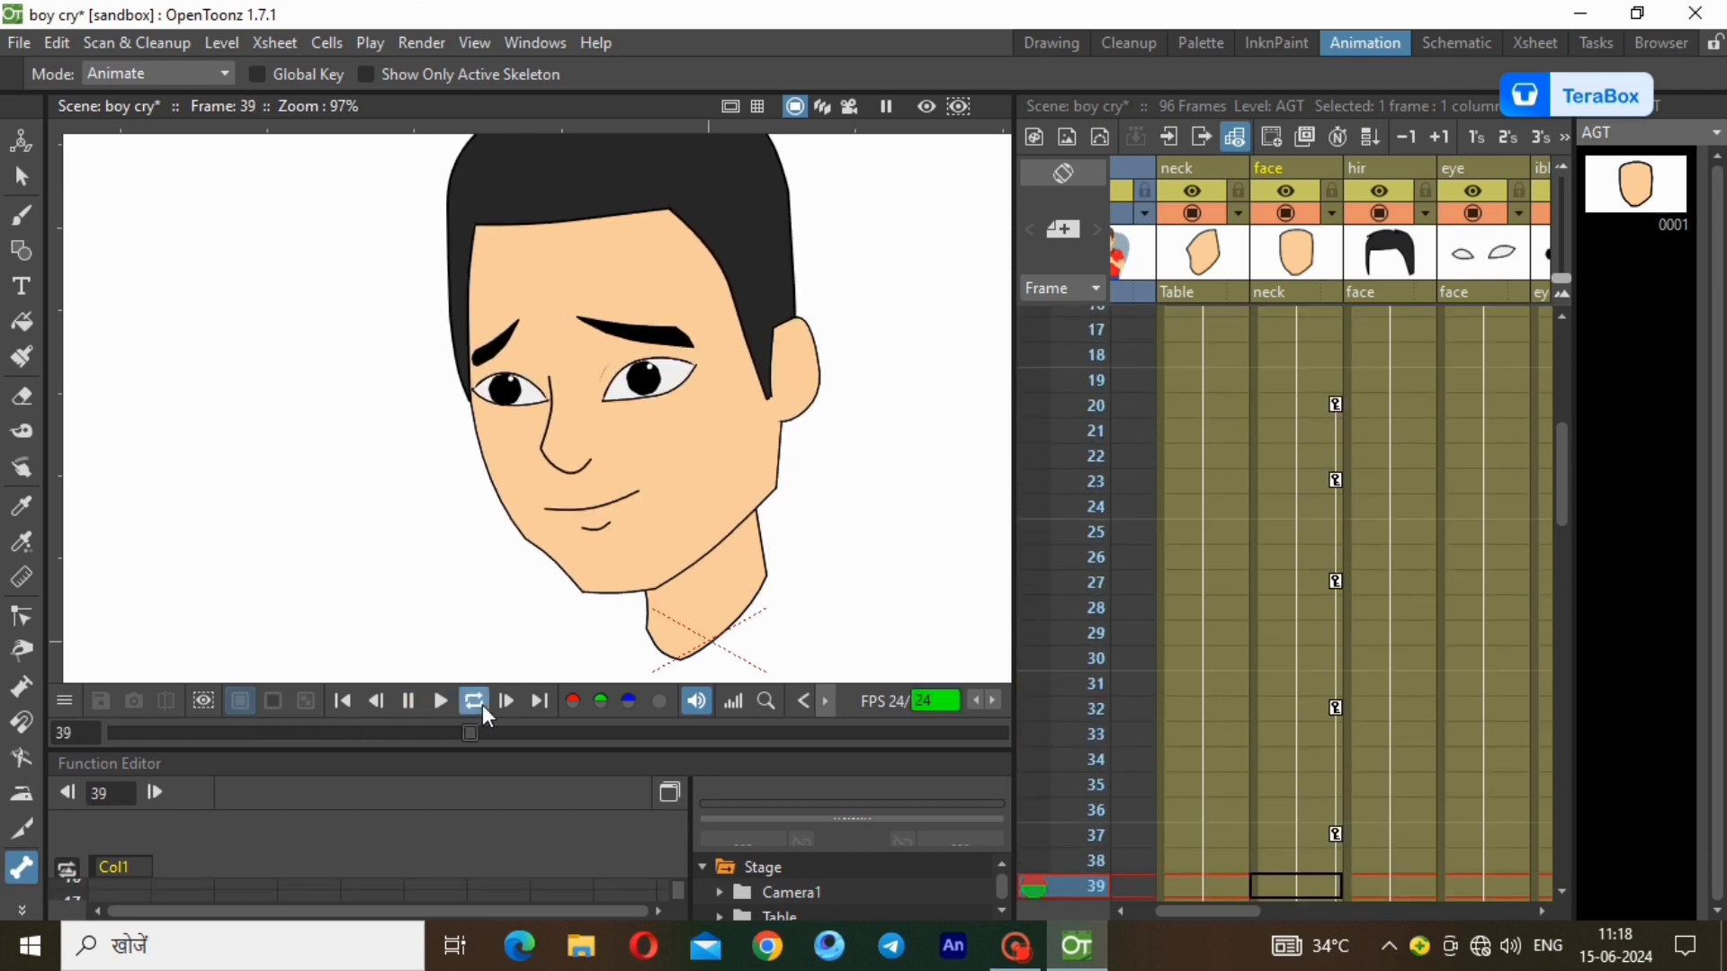